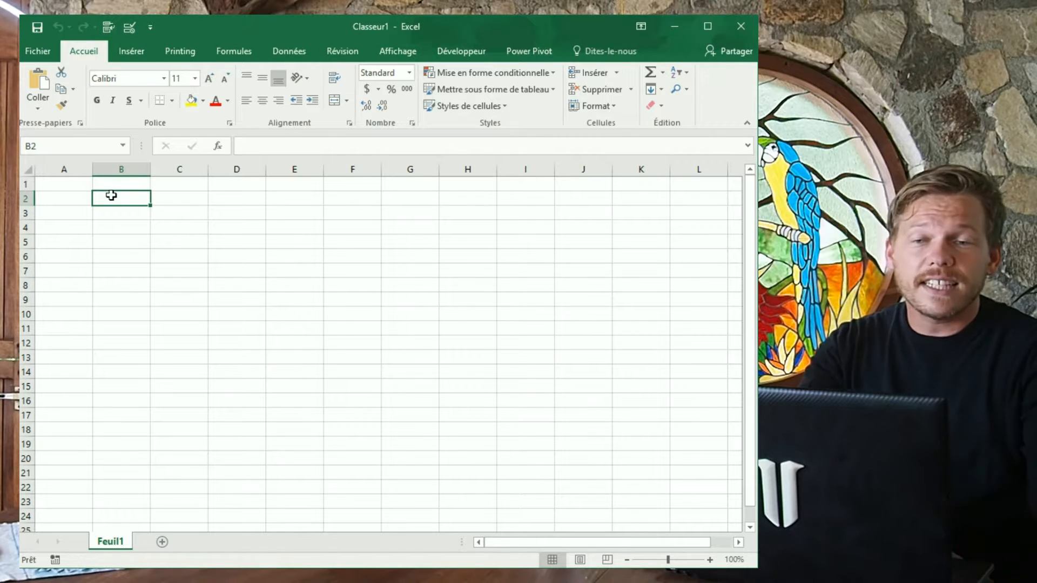
# Step: Enter the note "Ctrl - Roulette de souris" in cell D2 of the enlarged sheet
pyautogui.rightClick(117, 197)
pyautogui.click(106, 196)
pyautogui.scroll(8, 134, 225)
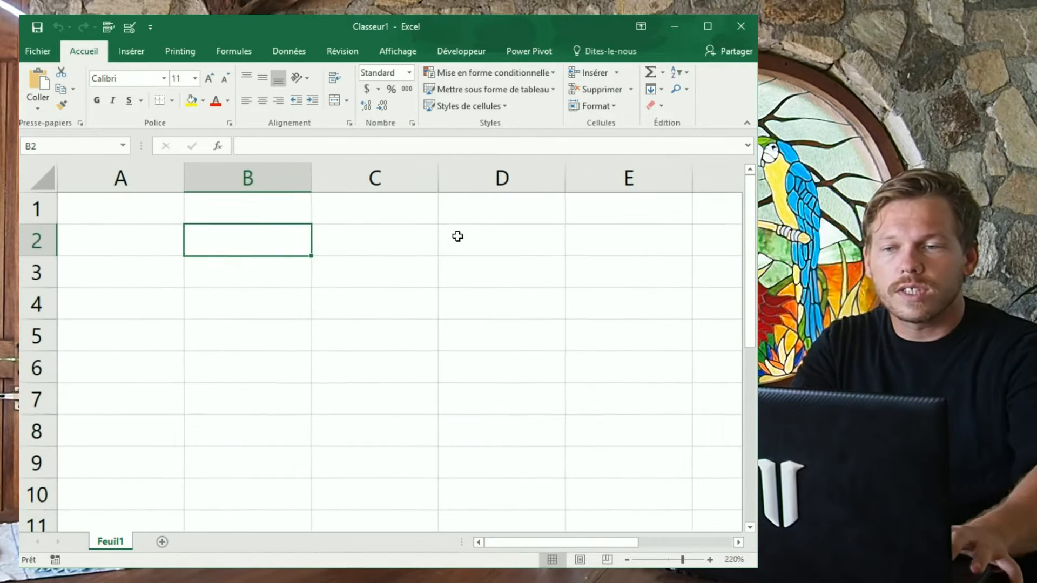
pyautogui.click(458, 236)
pyautogui.write('Ctrl')
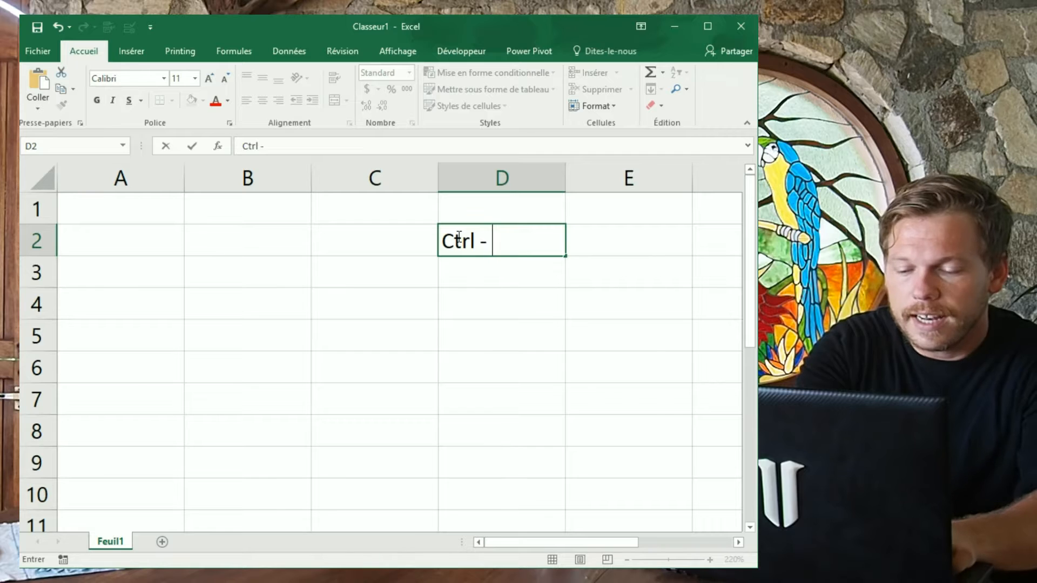
pyautogui.write(' - Roule')
pyautogui.press('BackSpace')
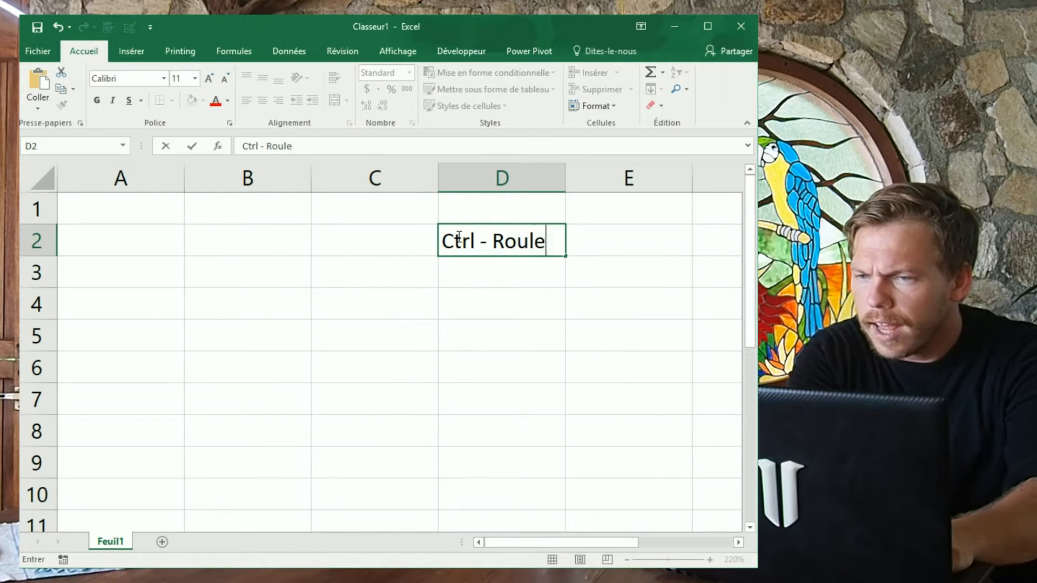
pyautogui.write('ette de souris')
pyautogui.press('Return')
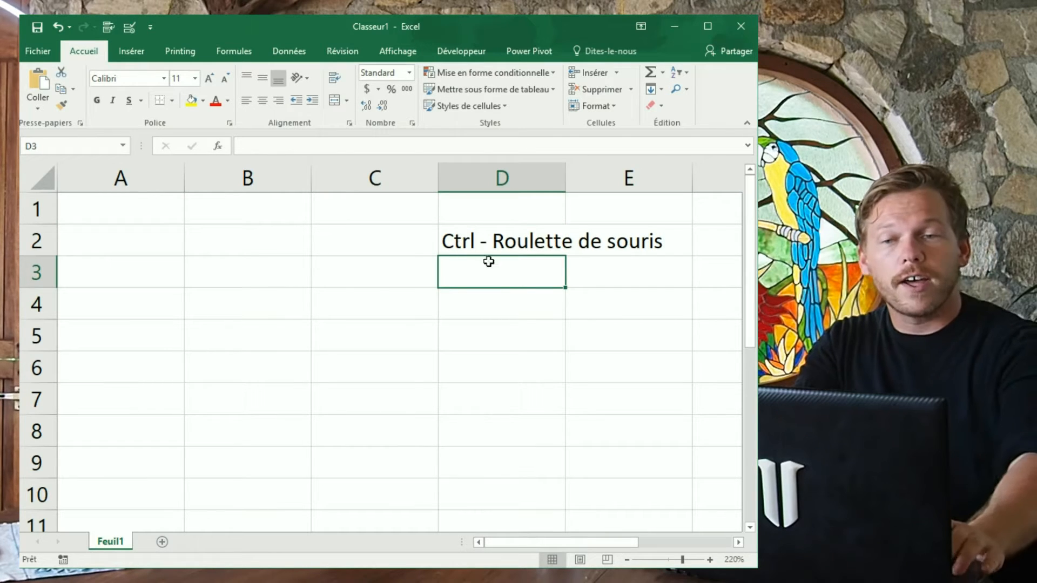
# Step: Clear the mouse-wheel note from cell D2
pyautogui.keyDown('ctrl'); pyautogui.scroll(1, 508, 315); pyautogui.keyUp('ctrl')
pyautogui.keyDown('ctrl'); pyautogui.scroll(1, 508, 316); pyautogui.keyUp('ctrl')
pyautogui.click(248, 250)
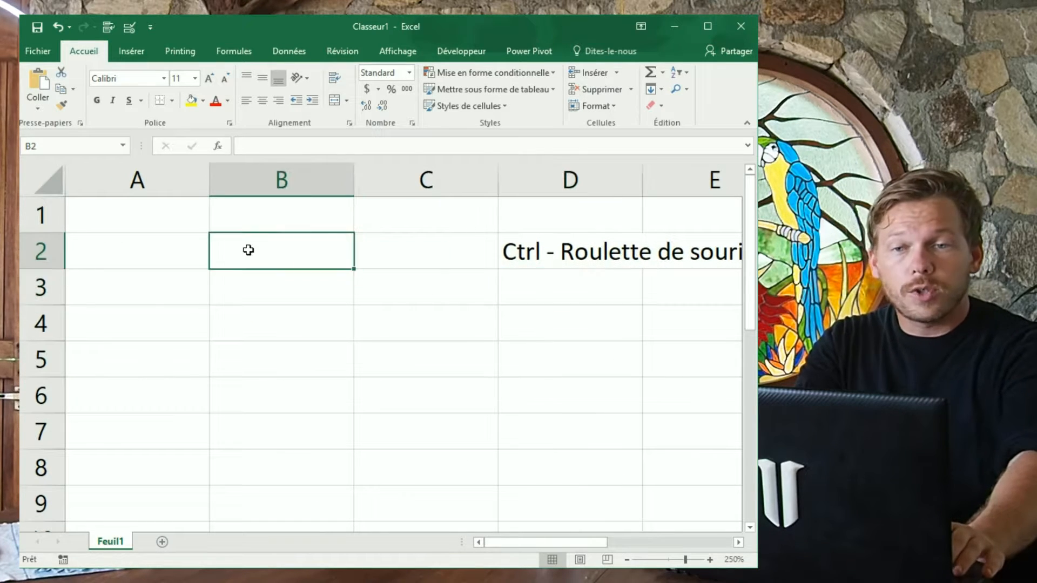
pyautogui.keyDown('ctrl'); pyautogui.scroll(-1, 414, 263); pyautogui.keyUp('ctrl')
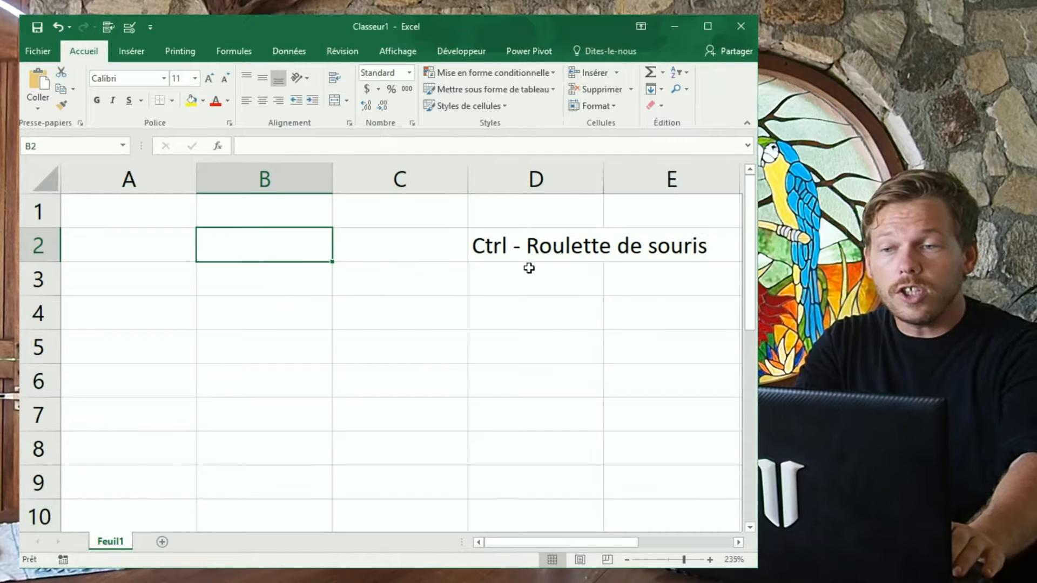
pyautogui.click(510, 244)
pyautogui.press('Delete')
# Step: Select in turn the whole of column B, row 2, rows 1 to 8 and columns A to D, ending on cell B2
pyautogui.click(266, 246)
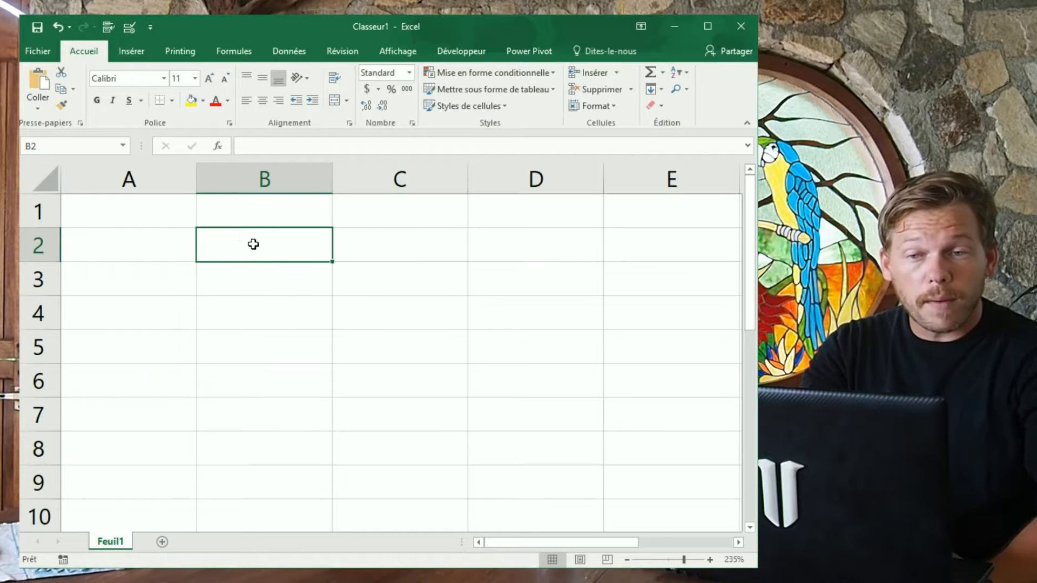
pyautogui.hotkey('ctrl', 'shift', 'Down')
pyautogui.click(296, 176)
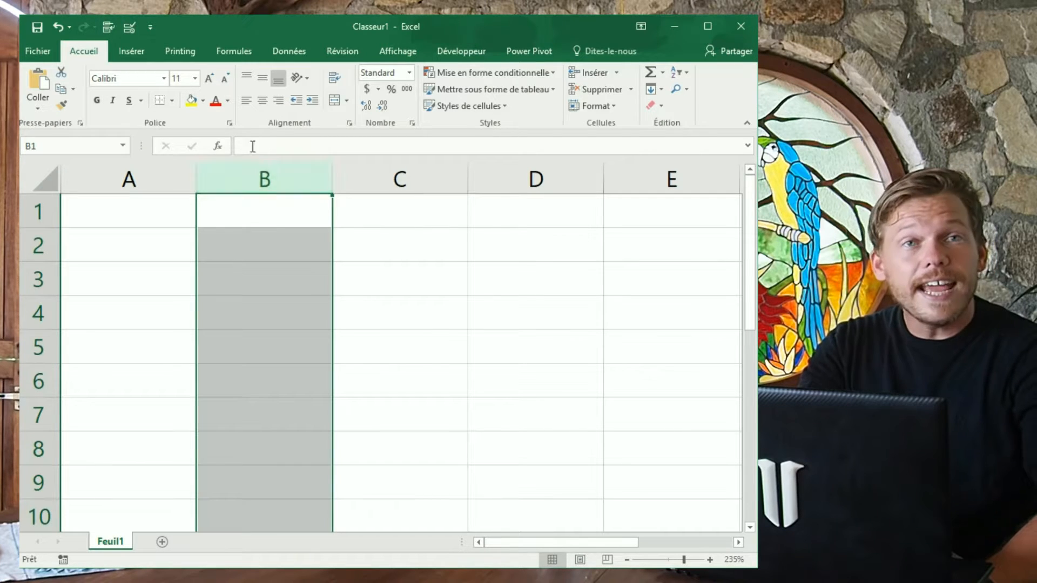
pyautogui.click(40, 254)
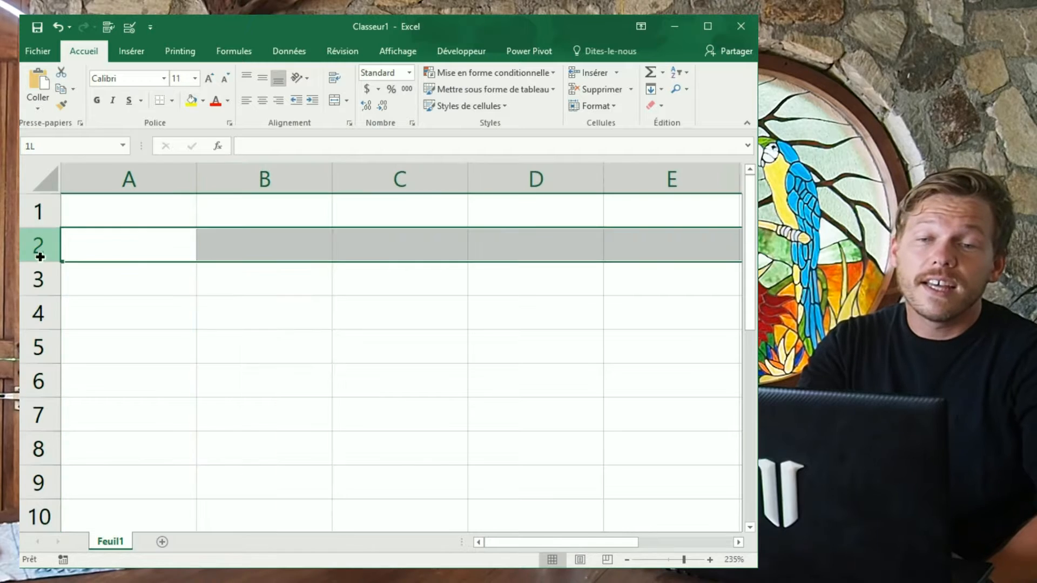
pyautogui.moveTo(30, 211); pyautogui.dragTo(32, 448)
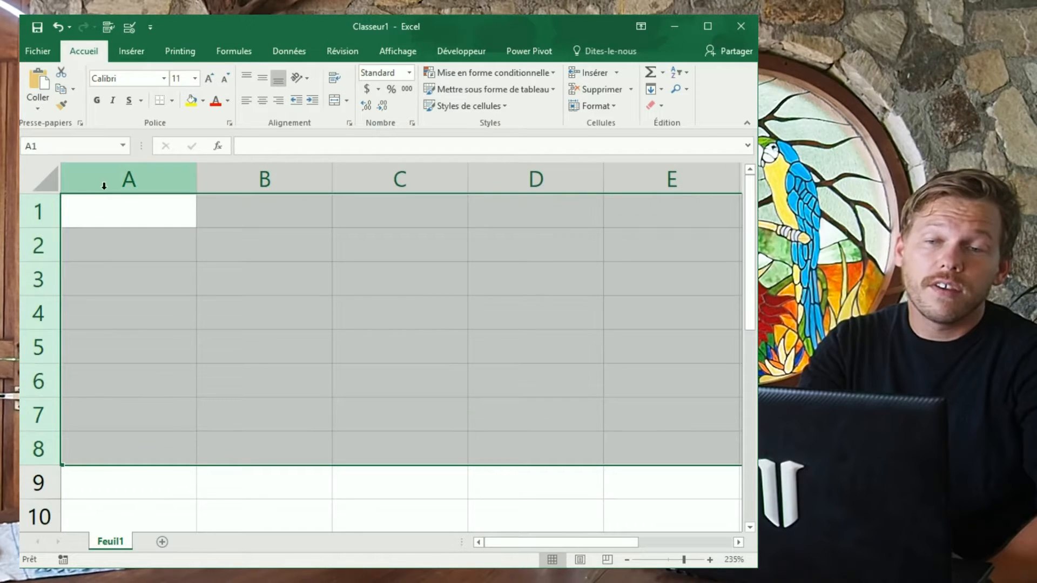
pyautogui.moveTo(105, 178); pyautogui.dragTo(569, 194)
pyautogui.click(264, 231)
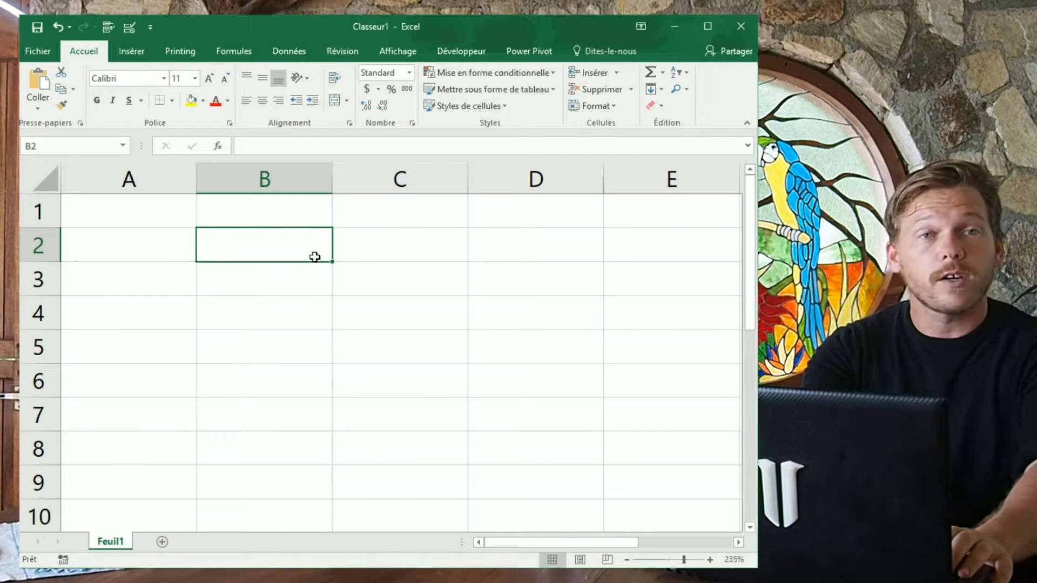
# Step: Jump from cell B2 to the sheet's last row in column B and return to cell B1
pyautogui.hotkey('ctrl', 'Down')
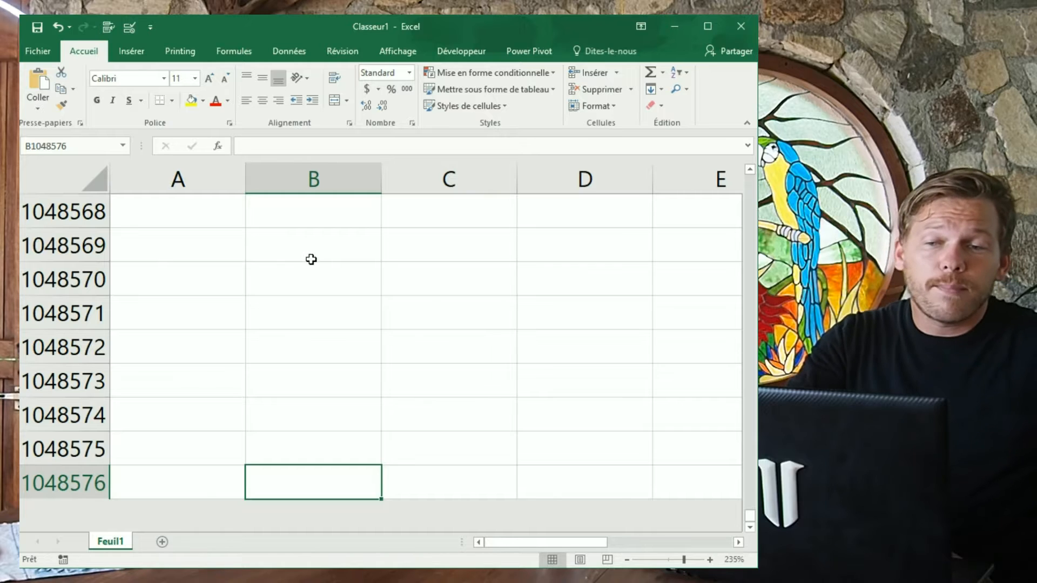
pyautogui.scroll(5, 314, 257)
pyautogui.click(314, 252)
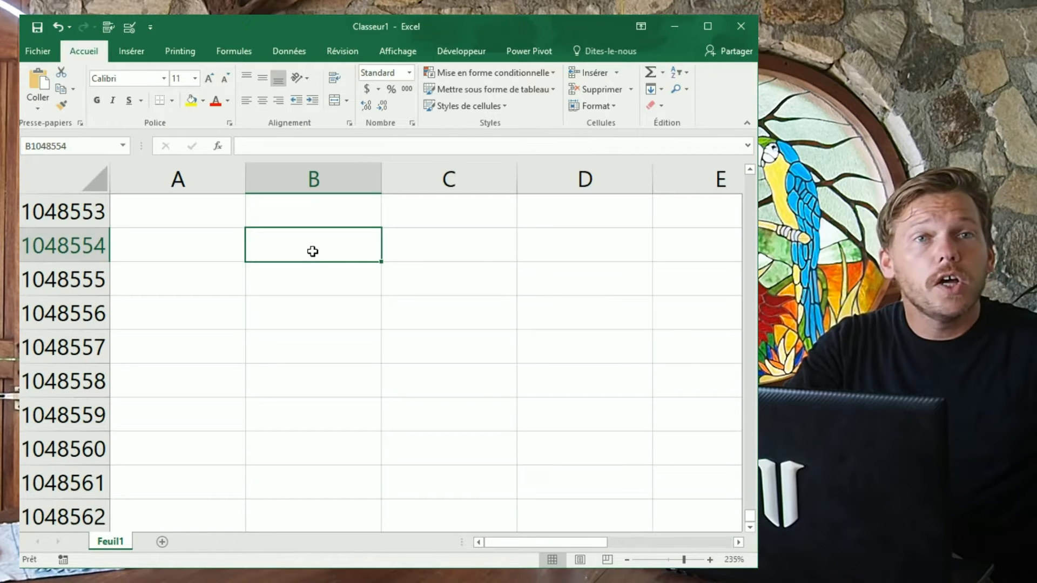
pyautogui.scroll(3, 324, 257)
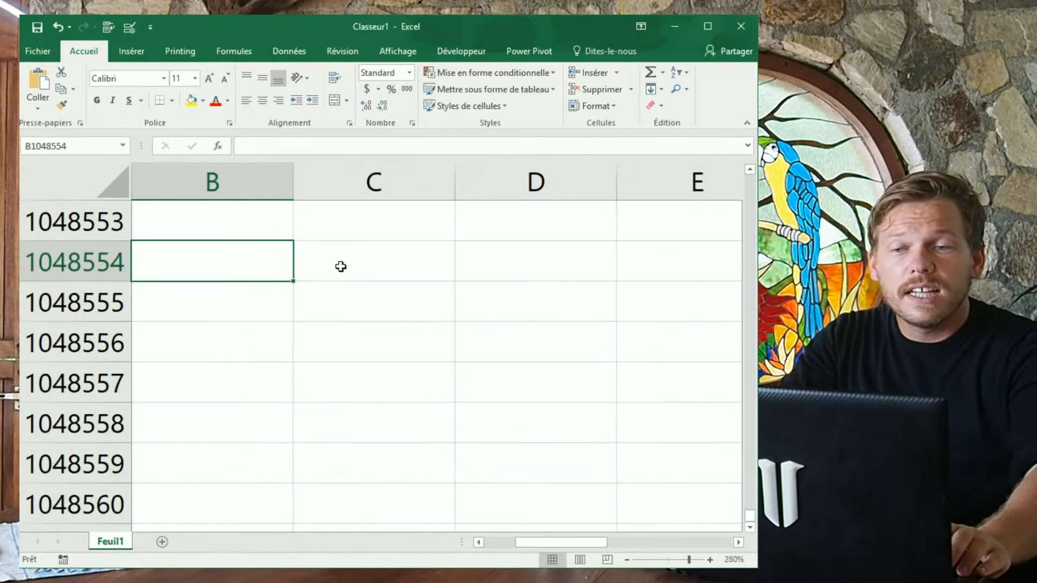
pyautogui.hotkey('ctrl', 'Up')
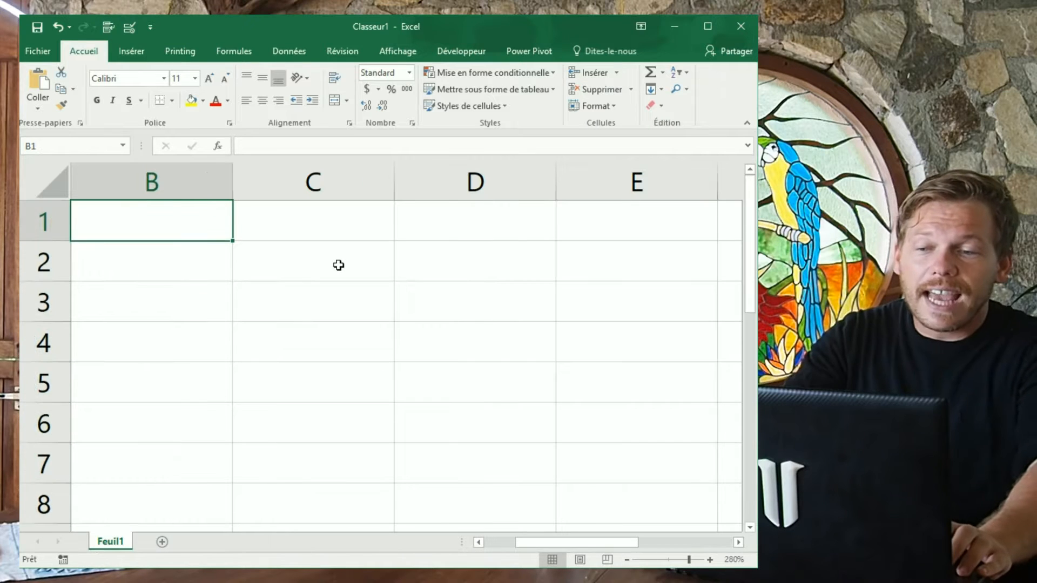
pyautogui.moveTo(526, 543); pyautogui.dragTo(474, 543)
pyautogui.scroll(1, 289, 421)
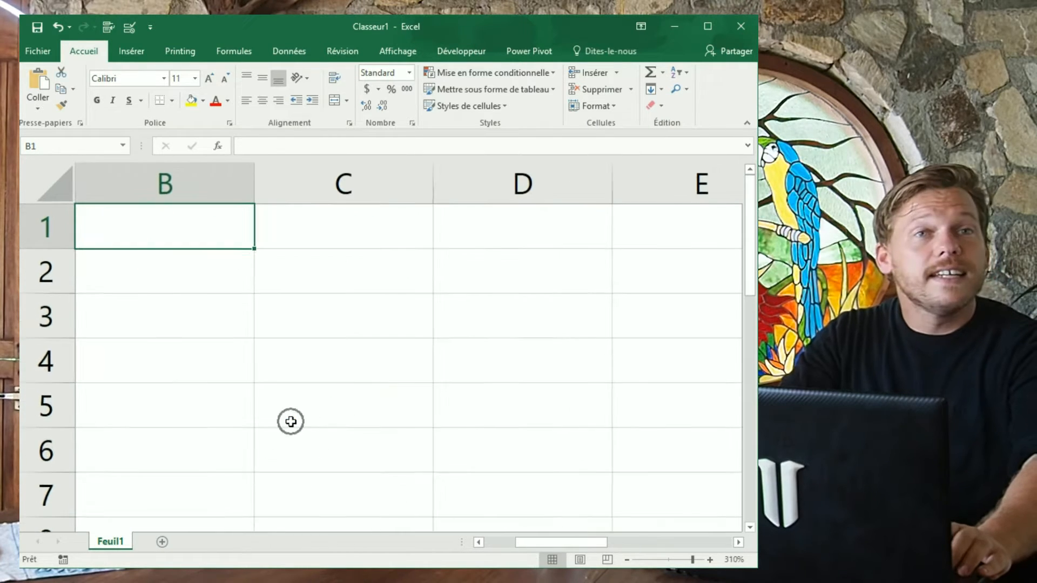
pyautogui.scroll(-3, 295, 420)
pyautogui.scroll(-3, 298, 418)
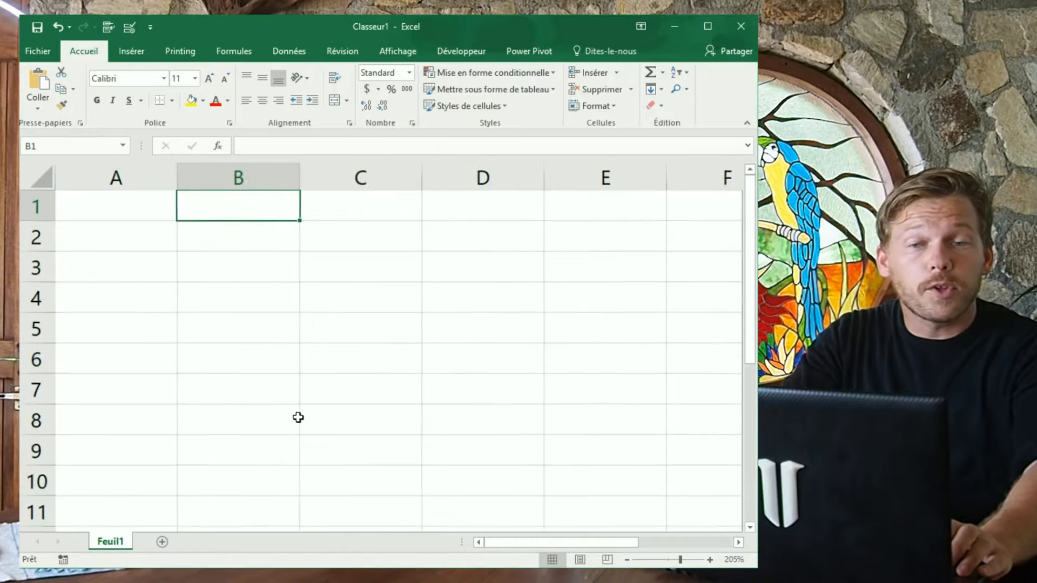
# Step: Jump from cell A2 to the sheet's last column in row 2 and return to A2
pyautogui.click(146, 228)
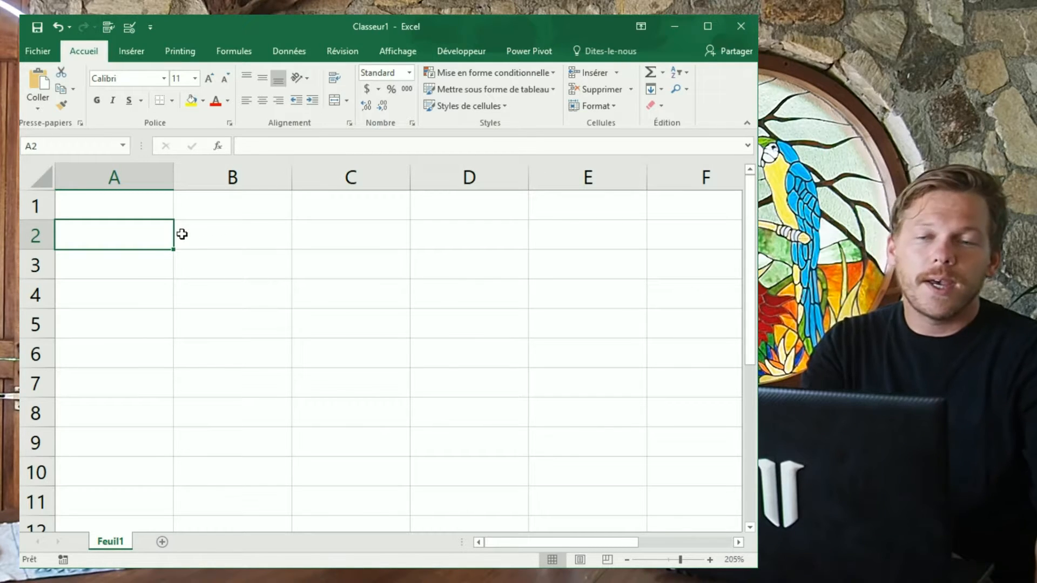
pyautogui.hotkey('ctrl', 'Right')
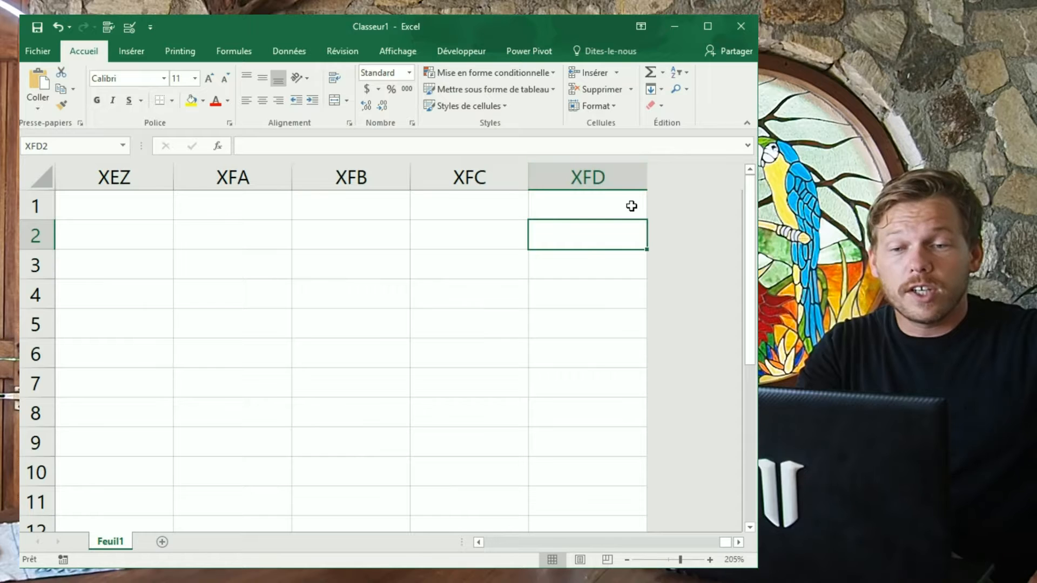
pyautogui.hotkey('ctrl', 'Left')
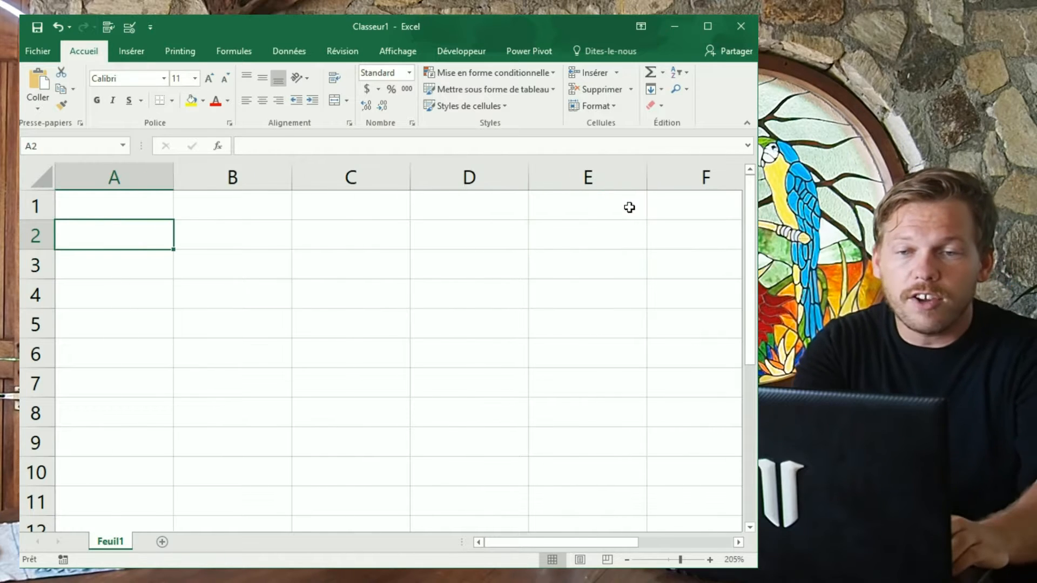
# Step: Fill the whole of row 1 with the value 1 starting from A1, and clear the row again
pyautogui.hotkey('ctrl', 'Up')
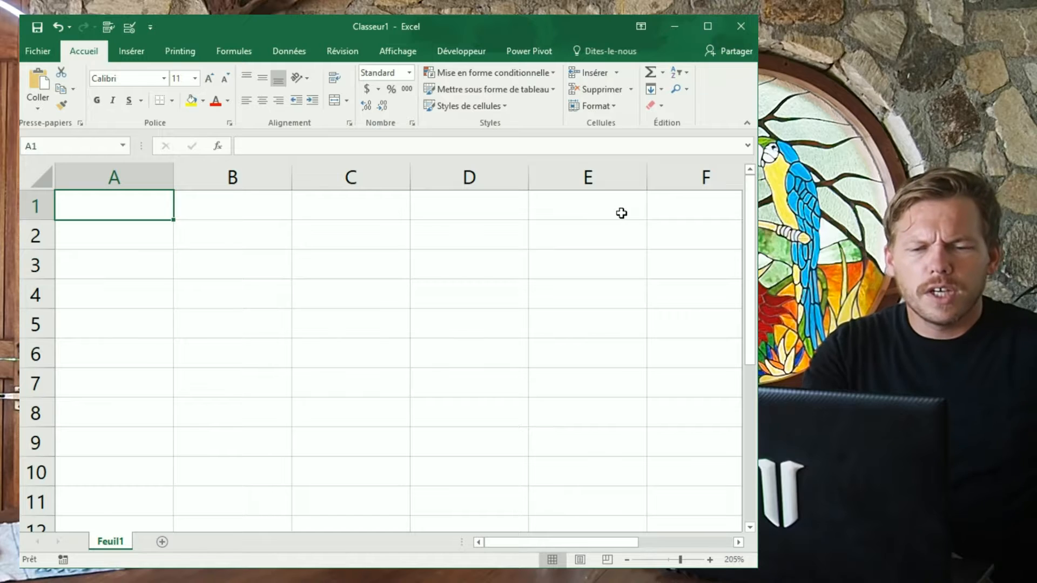
pyautogui.write('1')
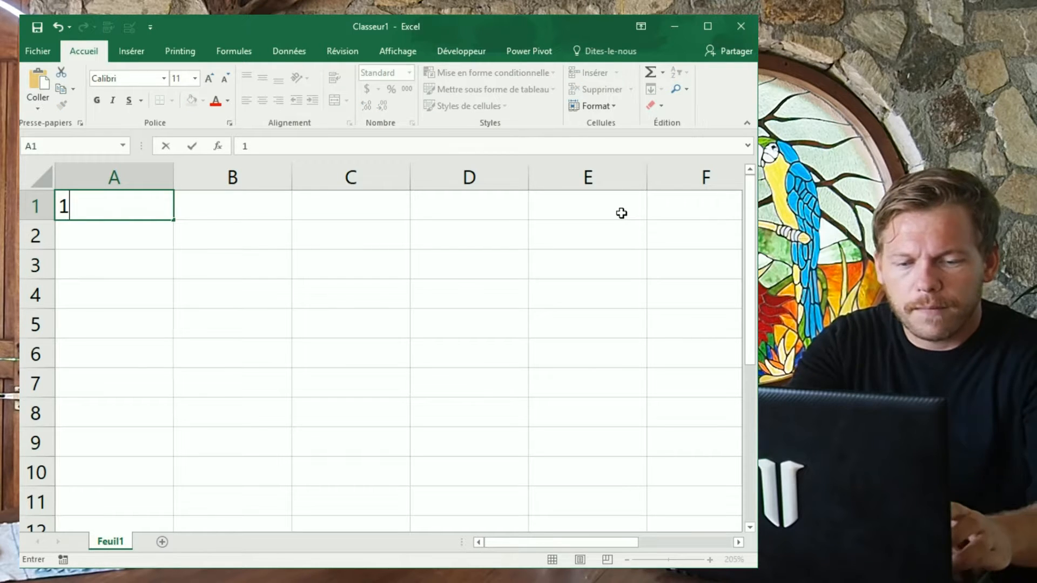
pyautogui.hotkey('ctrl', 'Return')
pyautogui.hotkey('shift', 'space')
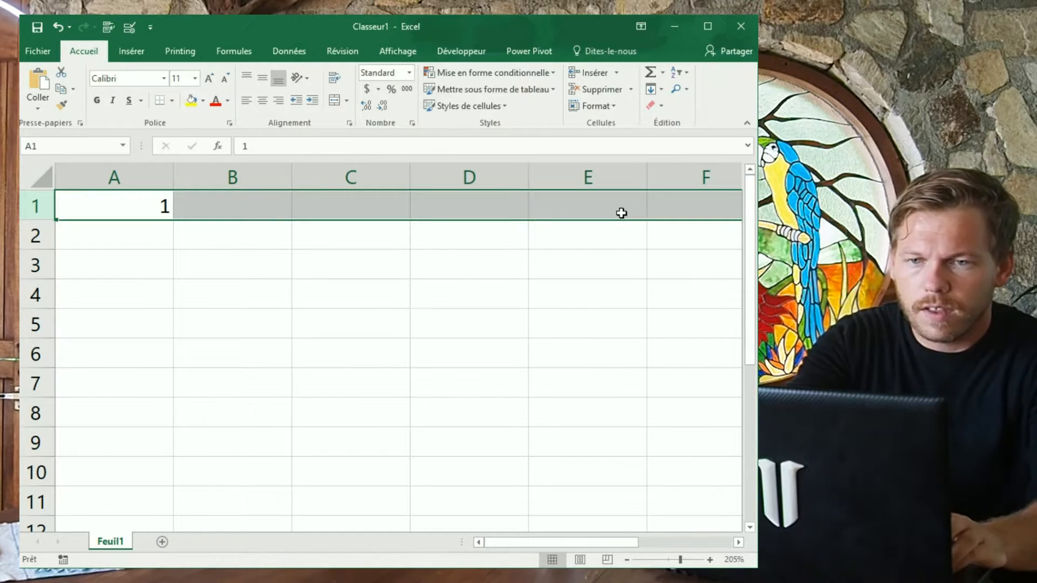
pyautogui.click(262, 147)
pyautogui.hotkey('ctrl', 'Return')
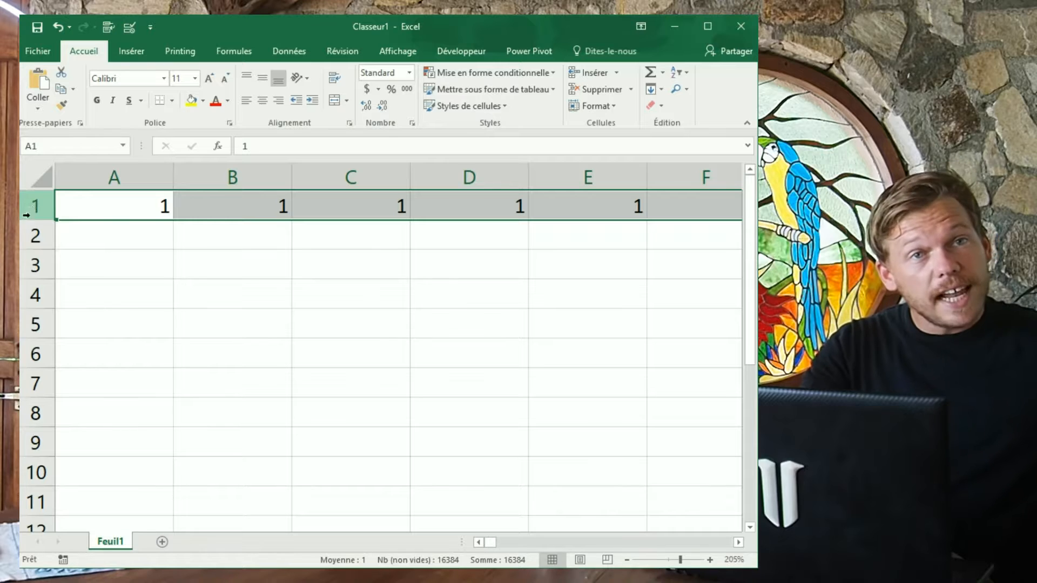
pyautogui.doubleClick(104, 213)
pyautogui.hotkey('ctrl', 'Return')
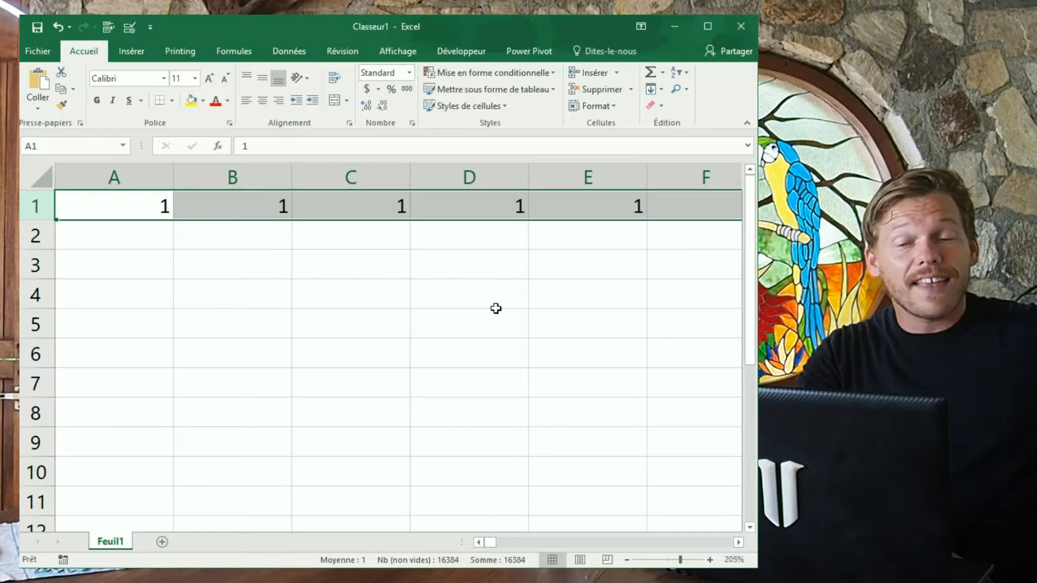
pyautogui.press('Delete')
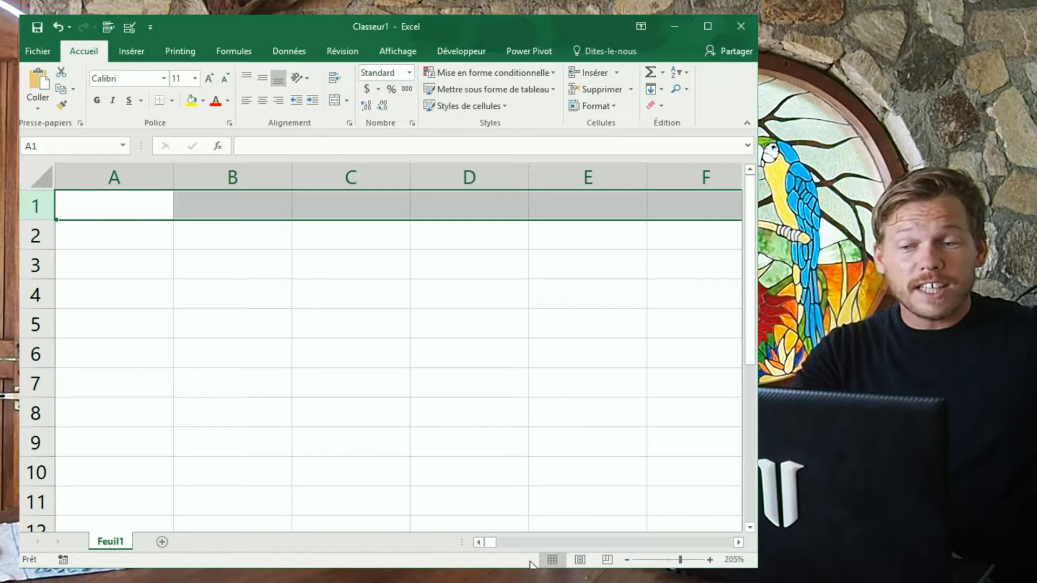
# Step: Enter 45000 in cell B2 and 32000 in cell B3
pyautogui.click(248, 235)
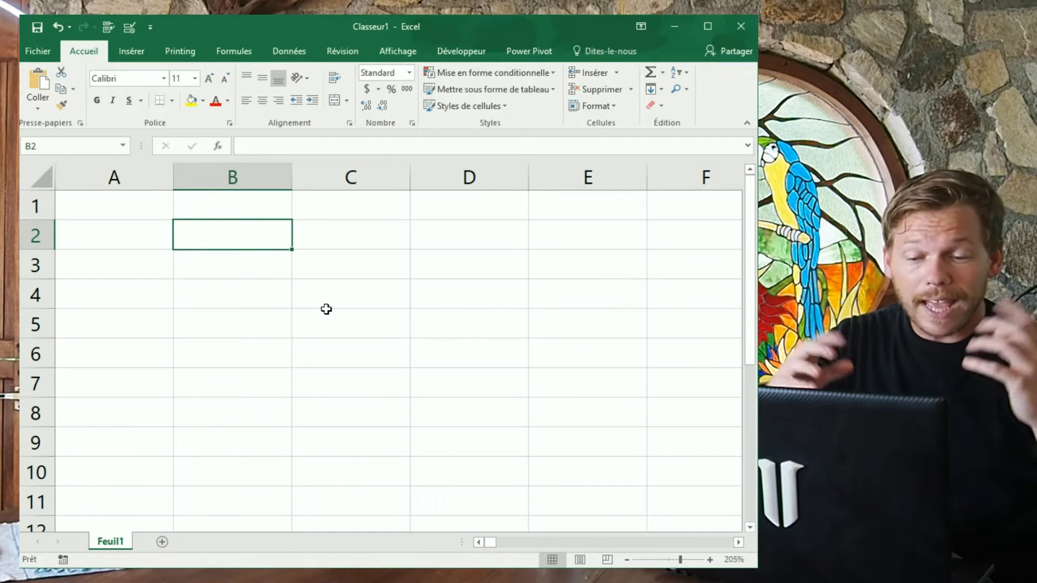
pyautogui.write('45000')
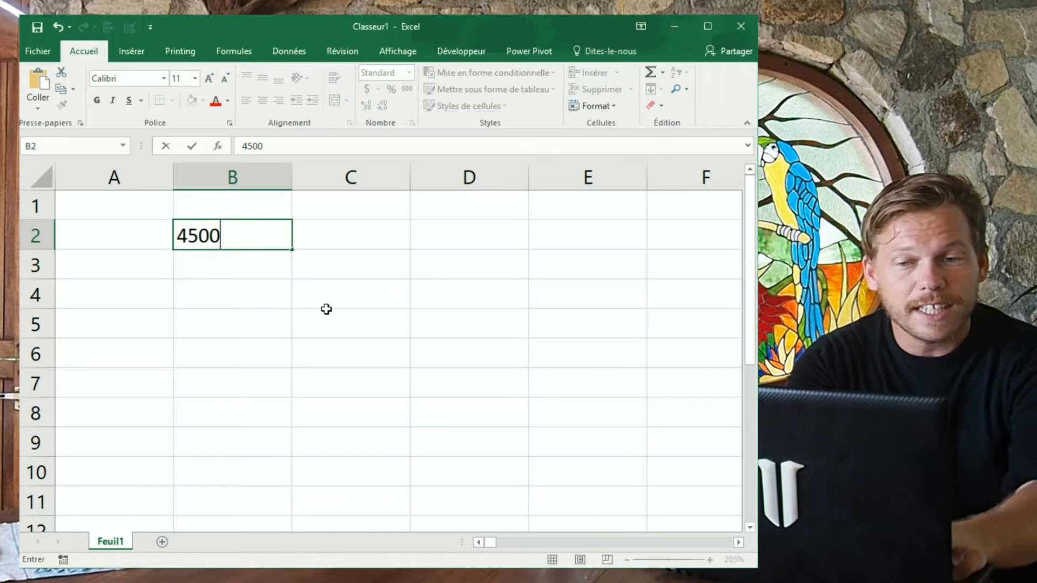
pyautogui.press('Return')
pyautogui.write('3')
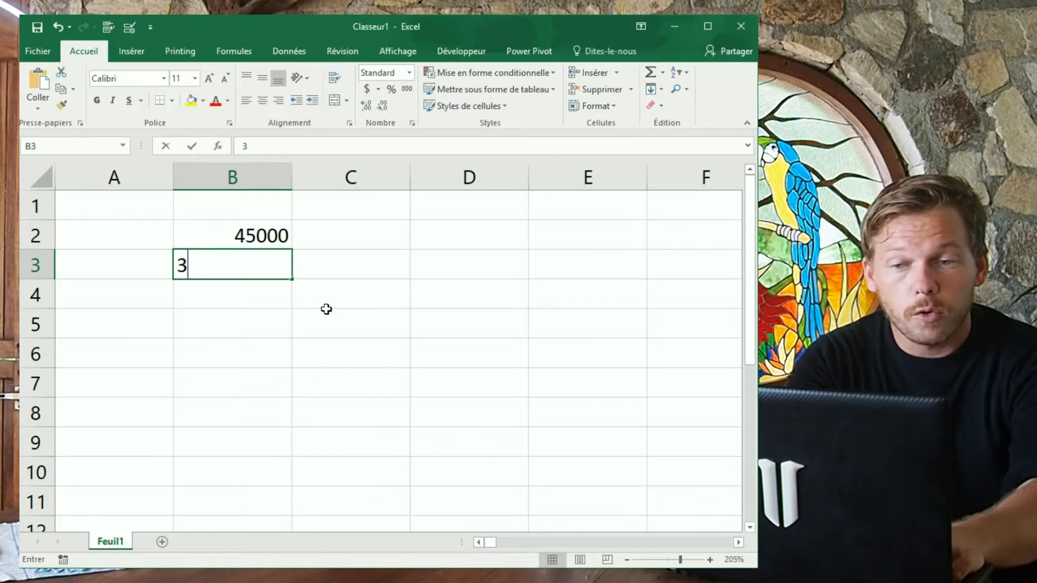
pyautogui.write('2000')
pyautogui.press('Return')
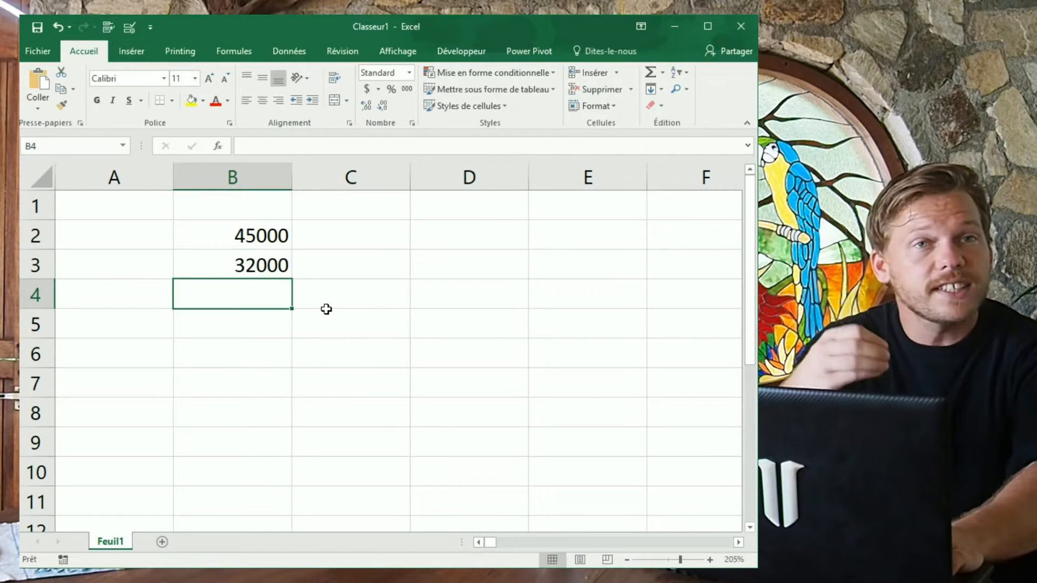
# Step: Enter the note "Retour = Valider" in cell C2, beside the first amount
pyautogui.click(258, 244)
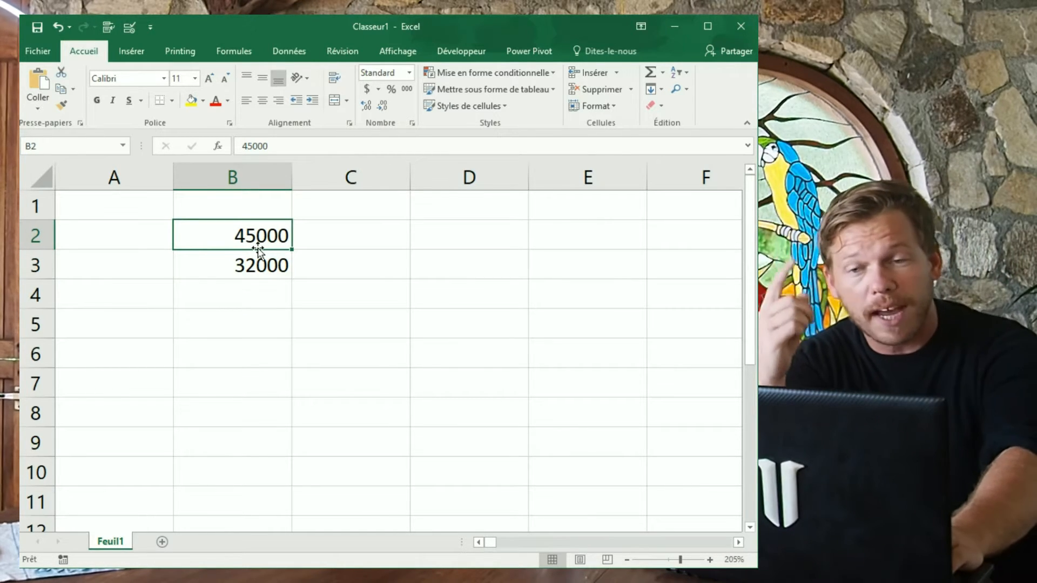
pyautogui.press('Right')
pyautogui.write('Ente')
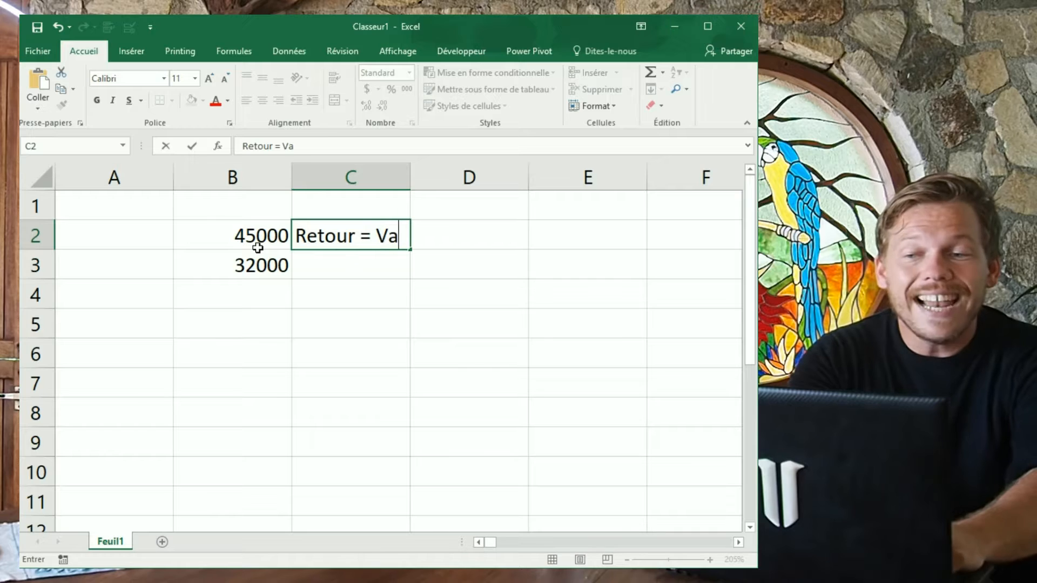
pyautogui.press('Return')
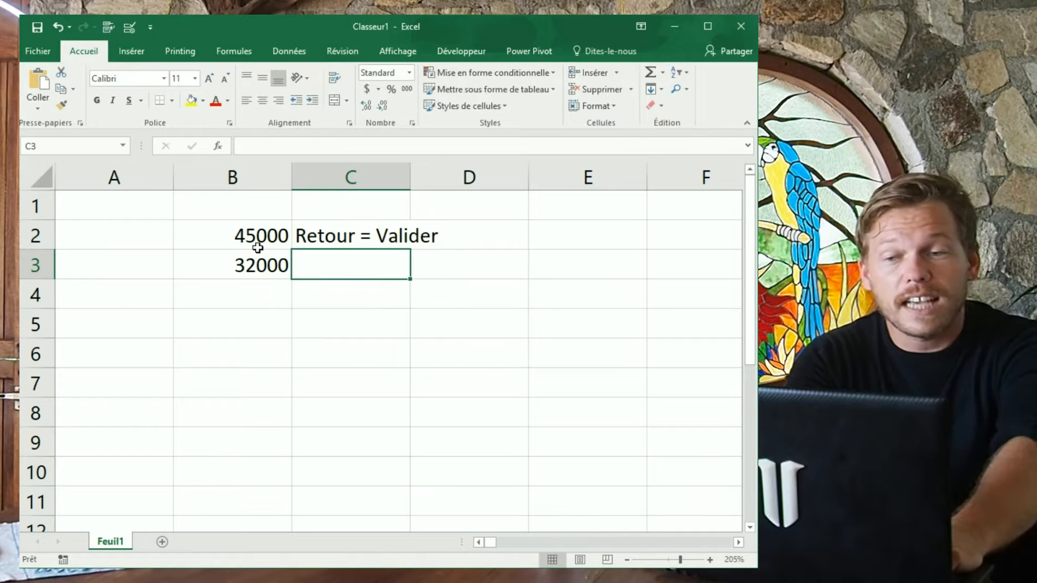
# Step: Clear the note from cell C2 and go back to cell B2
pyautogui.press('Up')
pyautogui.press('Delete')
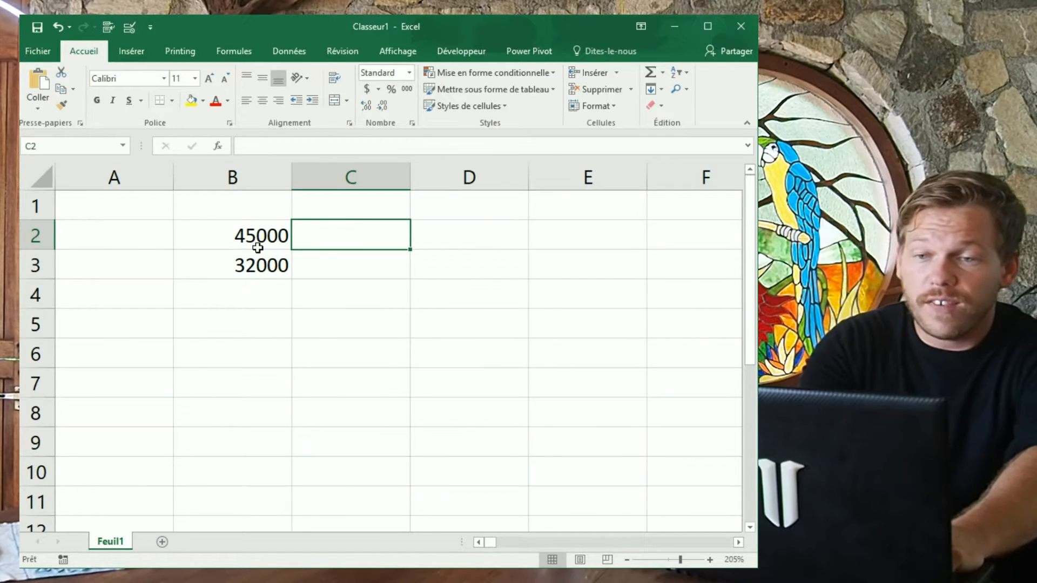
pyautogui.press('Up')
pyautogui.press('Left')
pyautogui.press('Down')
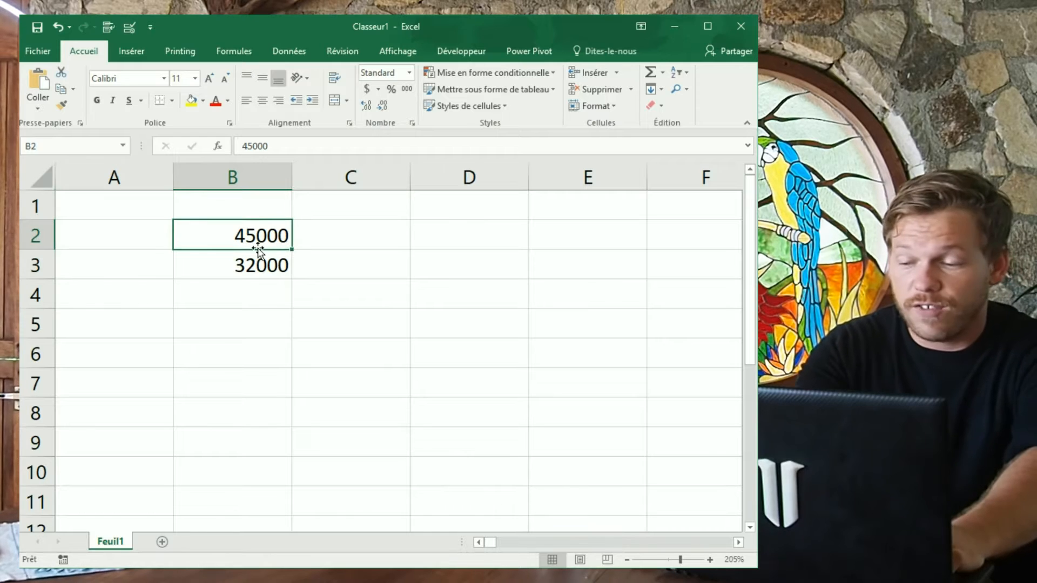
# Step: Enter 14569 in cell B4, below the two existing amounts
pyautogui.click(258, 252)
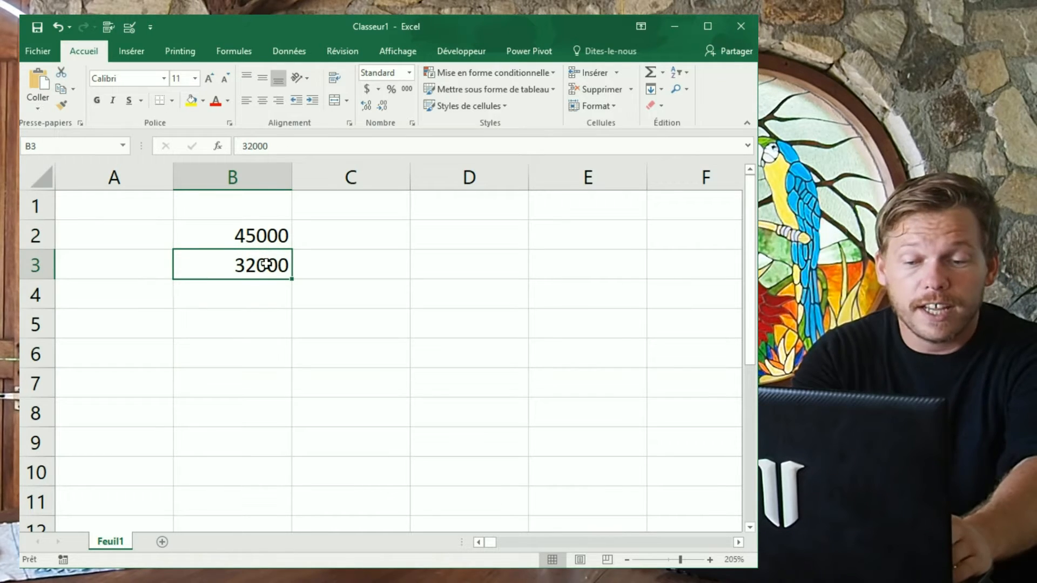
pyautogui.press('Down')
pyautogui.write('1')
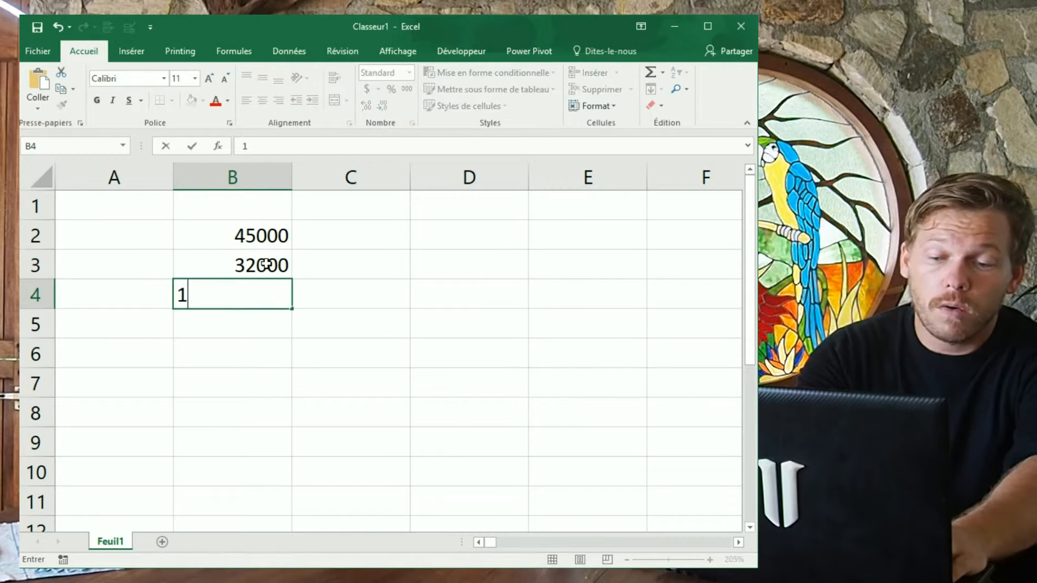
pyautogui.write('45')
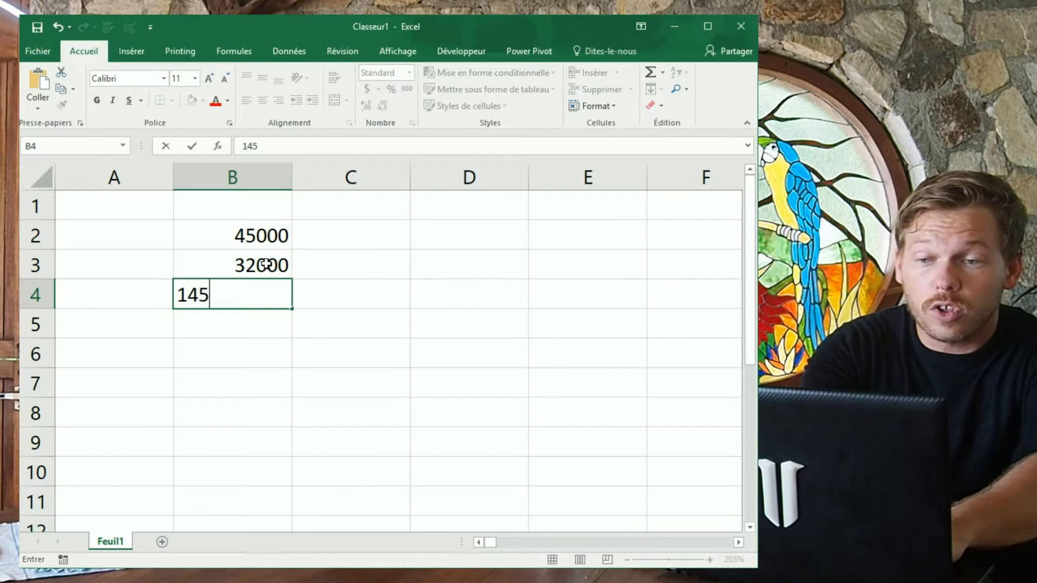
pyautogui.write('69')
pyautogui.press('Return')
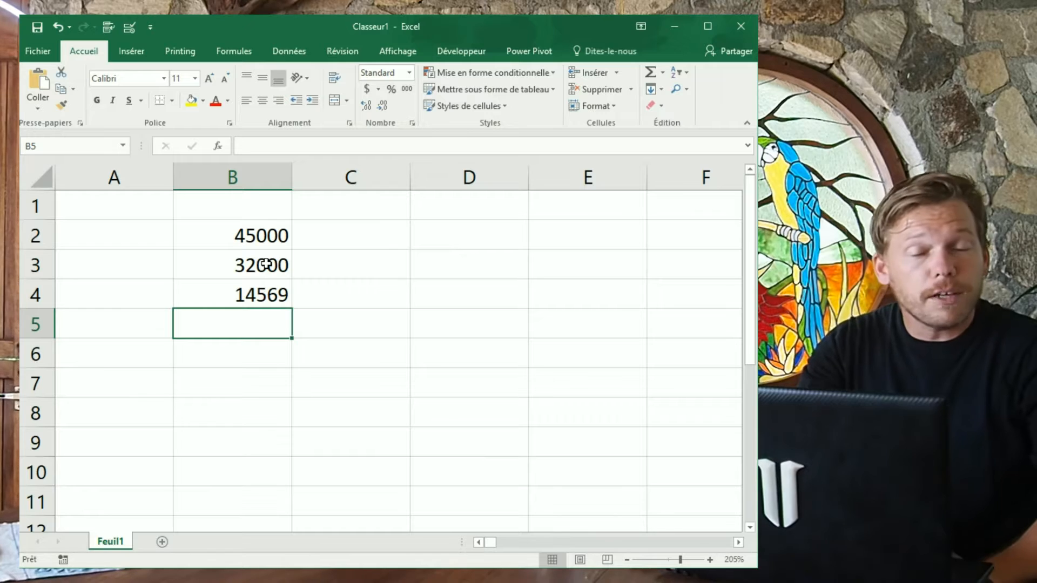
# Step: Select the three amounts in B2:B4 to check their average, count and sum
pyautogui.moveTo(257, 236); pyautogui.dragTo(269, 297)
pyautogui.click(272, 234)
pyautogui.moveTo(270, 238); pyautogui.dragTo(274, 300)
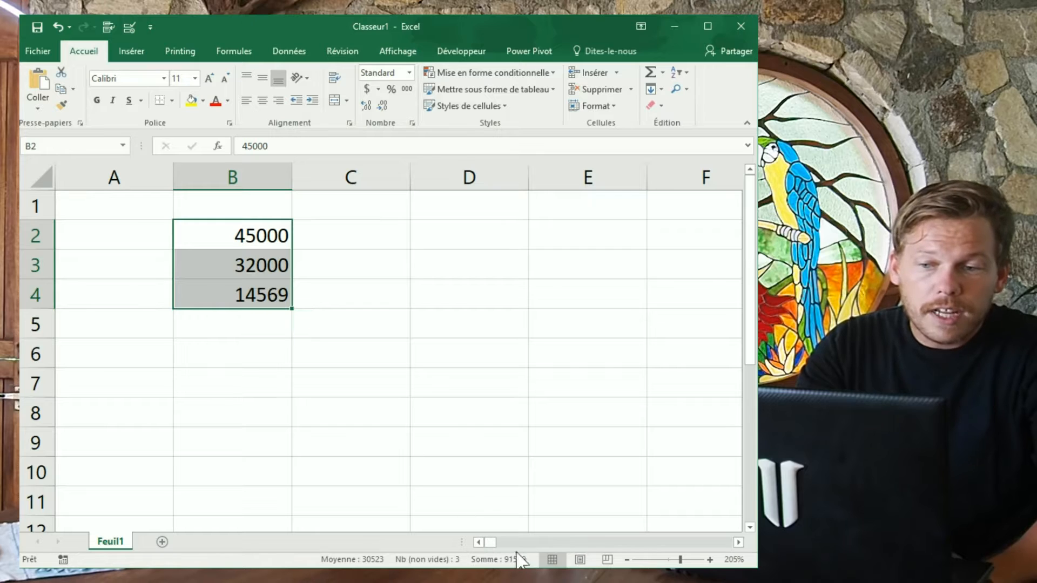
pyautogui.moveTo(281, 247); pyautogui.dragTo(274, 300)
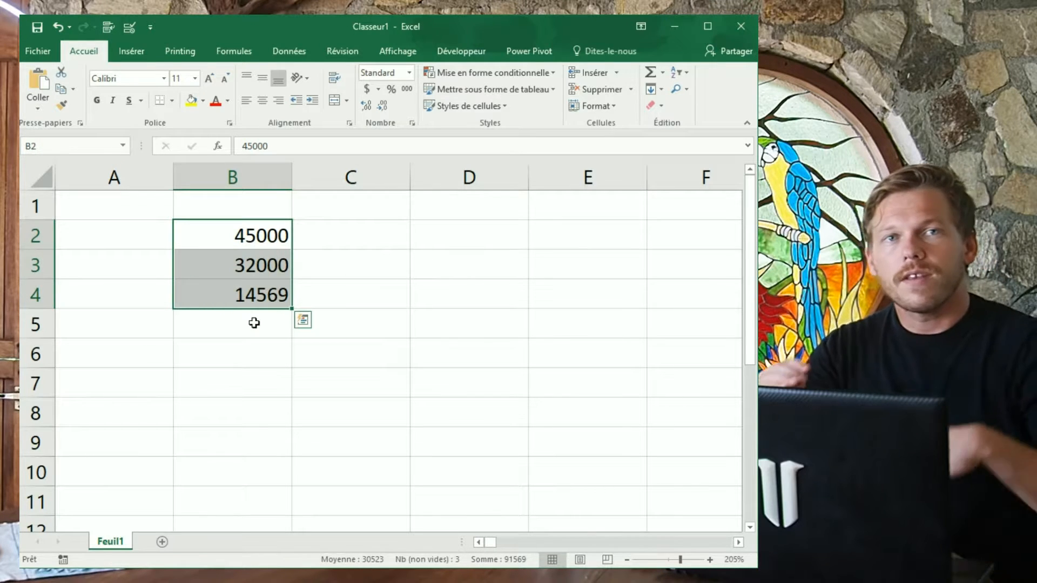
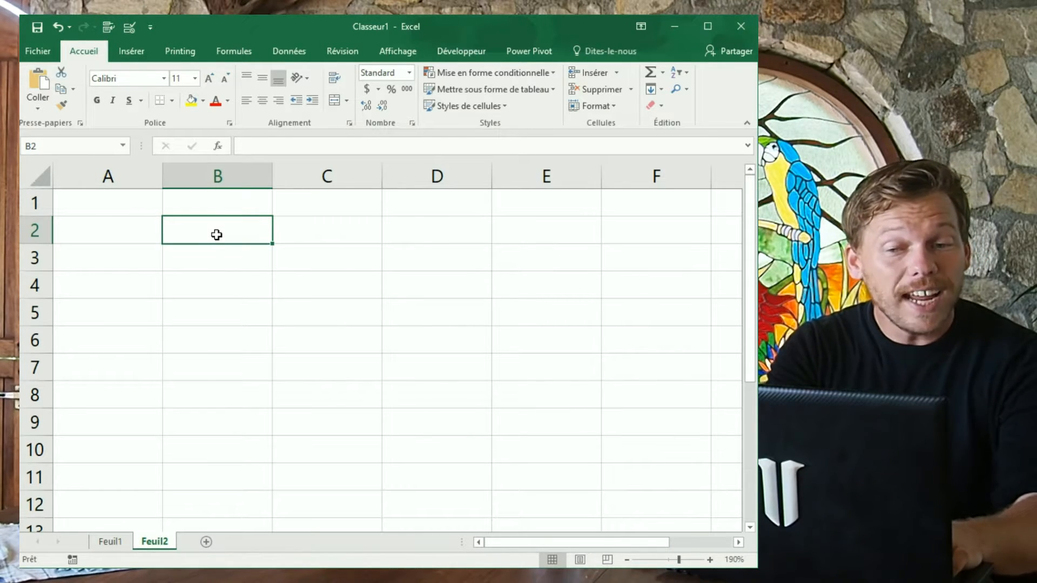
# Step: Enter "Question 1" in cell A2 of Feuil2 and autofill the numbered series down to A10
pyautogui.press('Left')
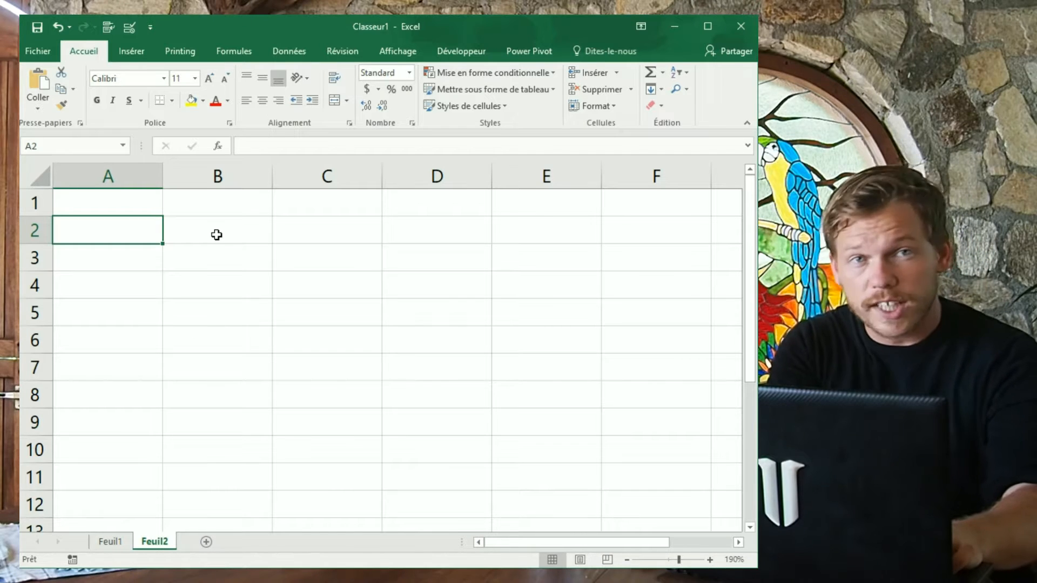
pyautogui.write('Question 1')
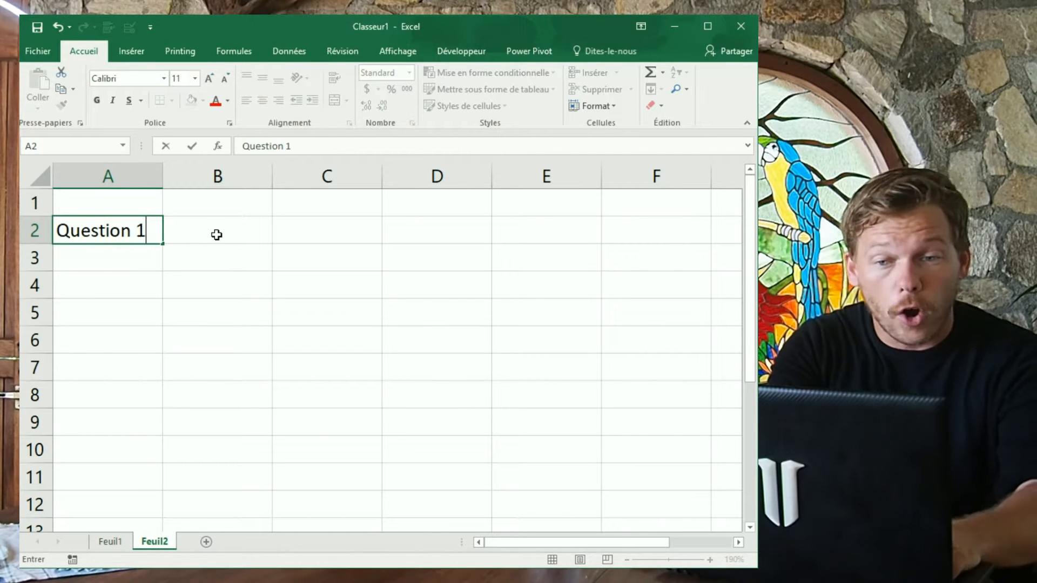
pyautogui.press('Return')
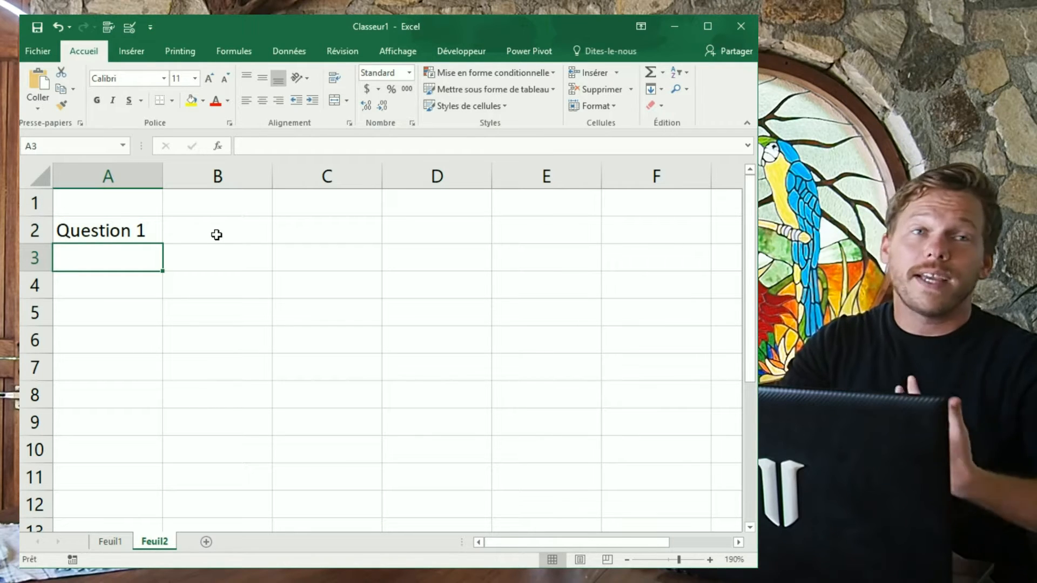
pyautogui.click(140, 230)
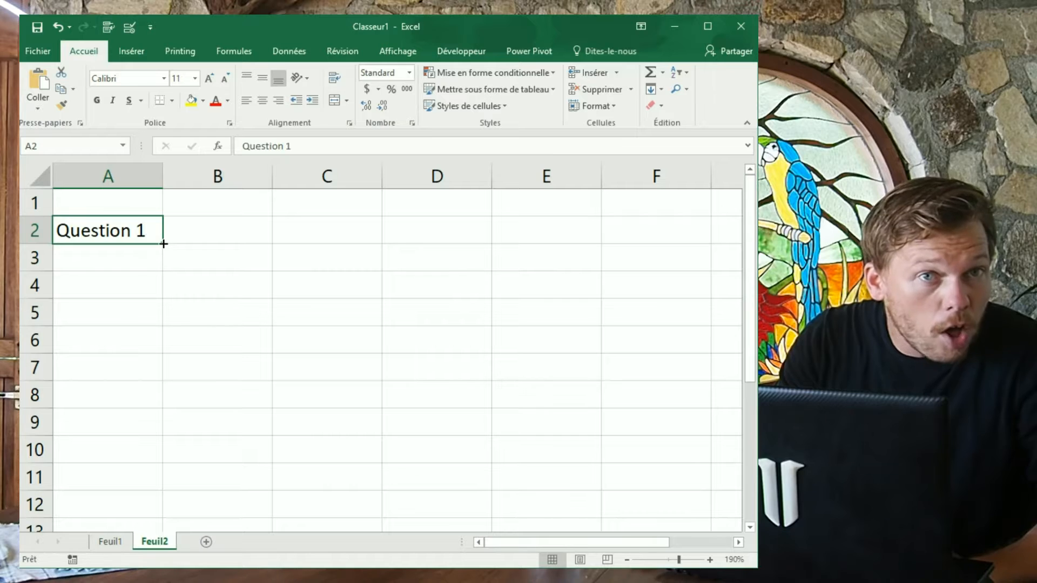
pyautogui.moveTo(163, 244); pyautogui.dragTo(164, 474)
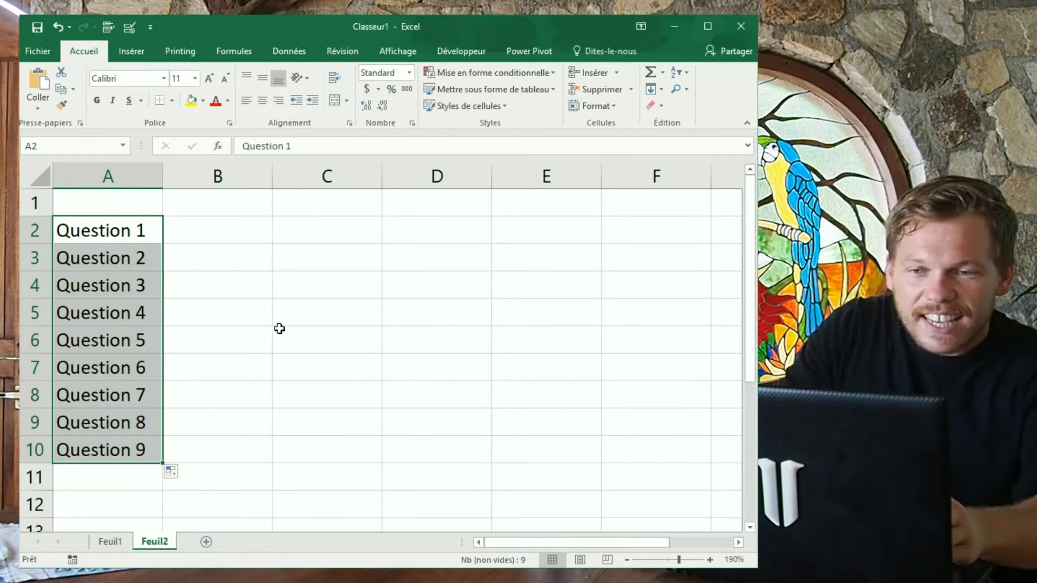
# Step: Enter 1 in B2 and 2 in B3, and fill down from B2 alone to B10
pyautogui.click(251, 236)
pyautogui.write('1')
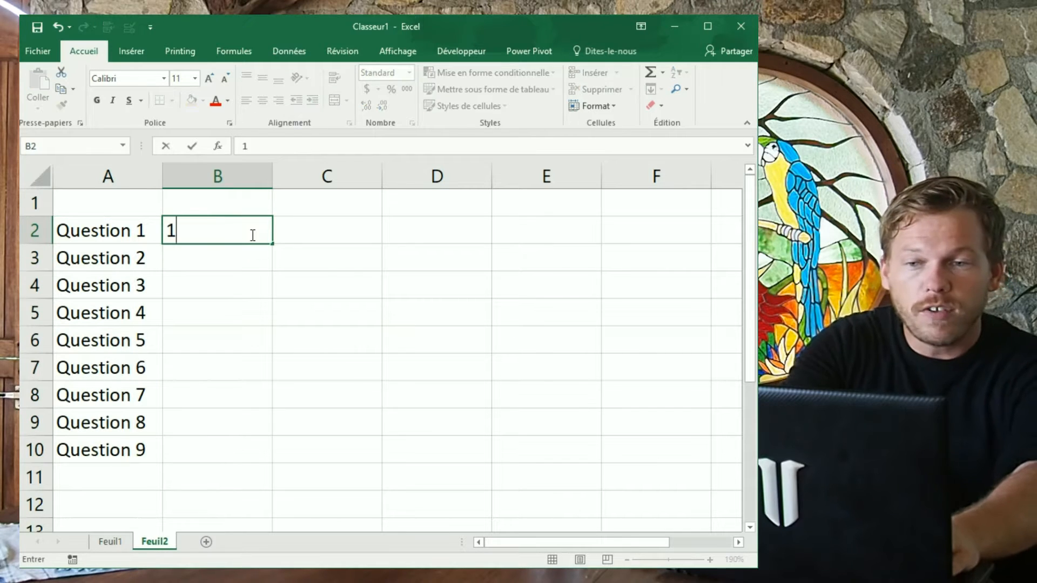
pyautogui.press('Return')
pyautogui.write('2')
pyautogui.press('Return')
pyautogui.click(256, 238)
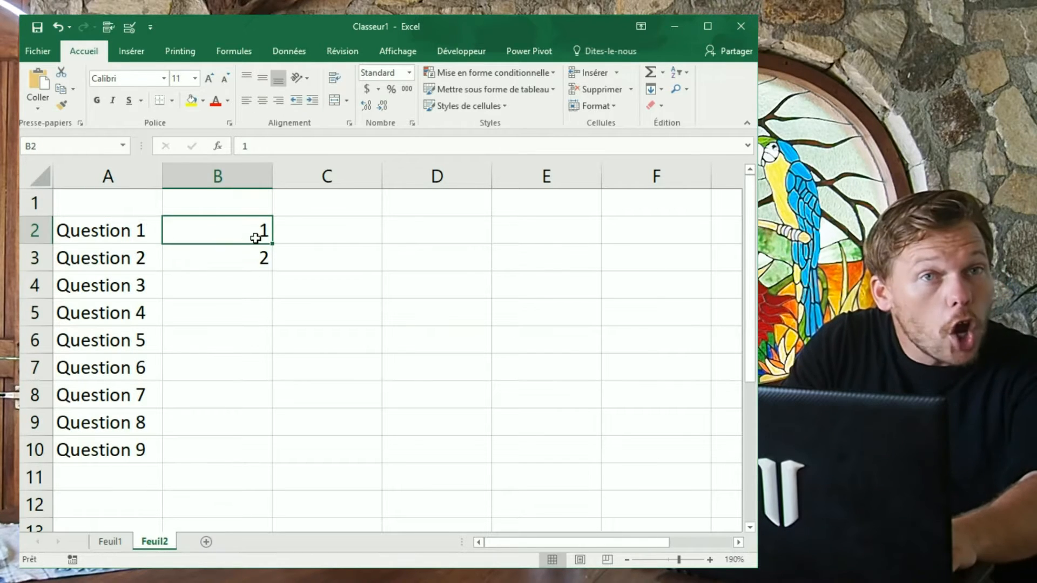
pyautogui.moveTo(274, 246); pyautogui.dragTo(279, 445)
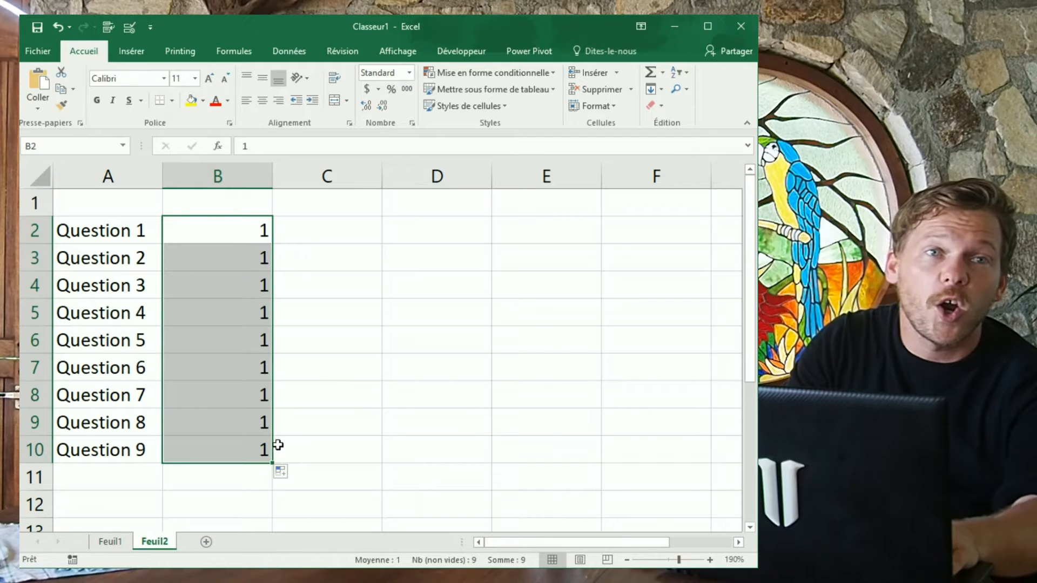
# Step: Enter 2 in cell B3 again and fill down from B3 alone to B10
pyautogui.click(211, 254)
pyautogui.write('2')
pyautogui.press('Return')
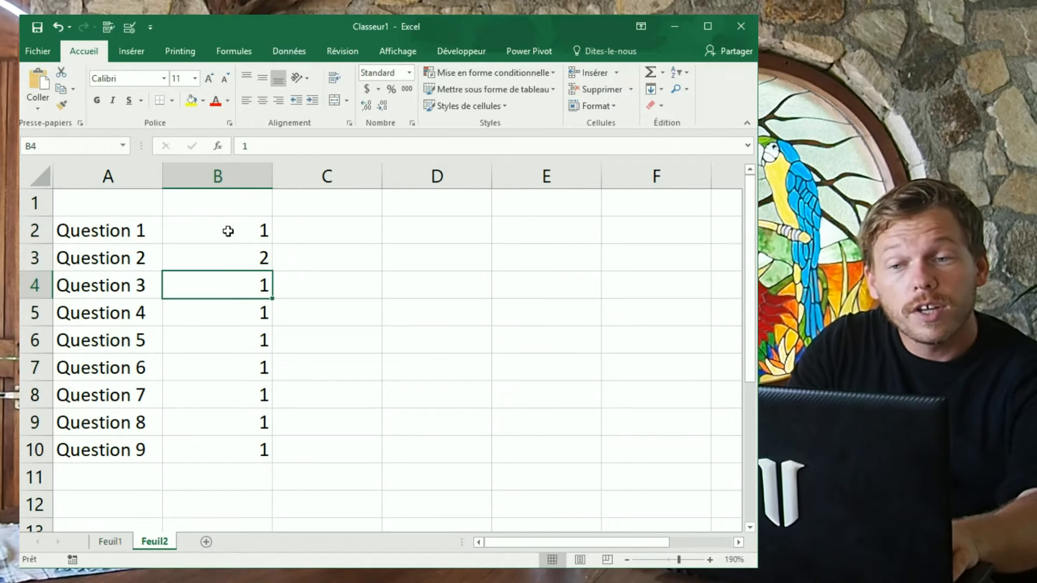
pyautogui.click(237, 257)
pyautogui.moveTo(273, 271); pyautogui.dragTo(266, 458)
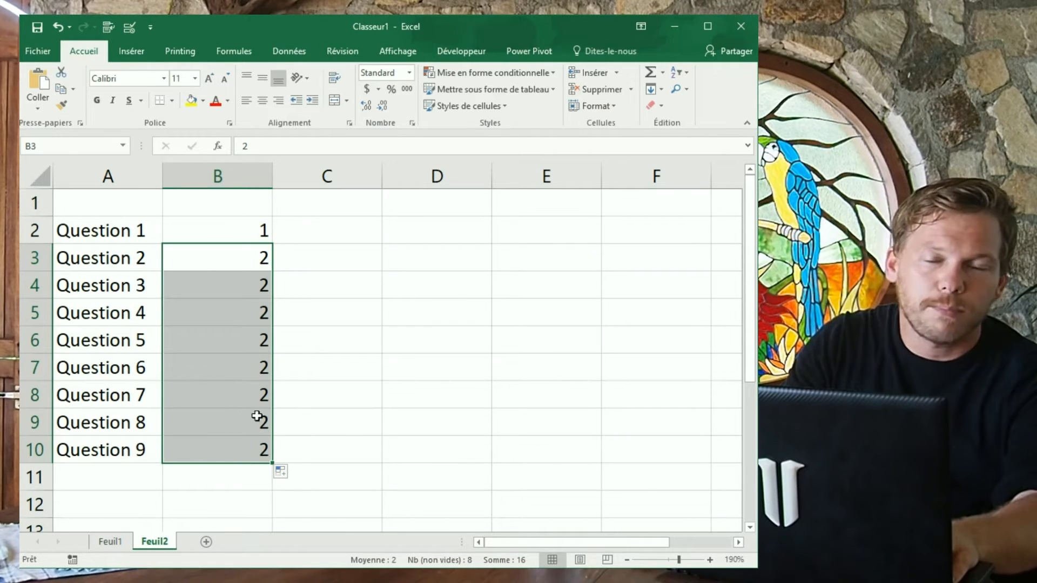
# Step: Select B2 and B3 together and autofill their number series down to B10
pyautogui.click(237, 227)
pyautogui.moveTo(237, 228); pyautogui.dragTo(246, 262)
pyautogui.click(244, 225)
pyautogui.click(248, 232)
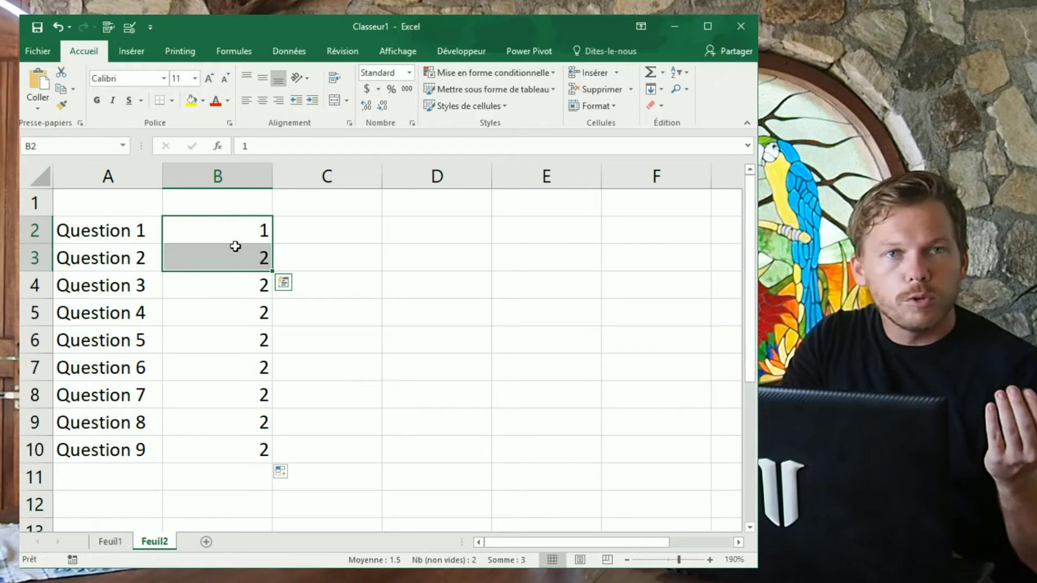
pyautogui.moveTo(234, 241); pyautogui.dragTo(278, 462)
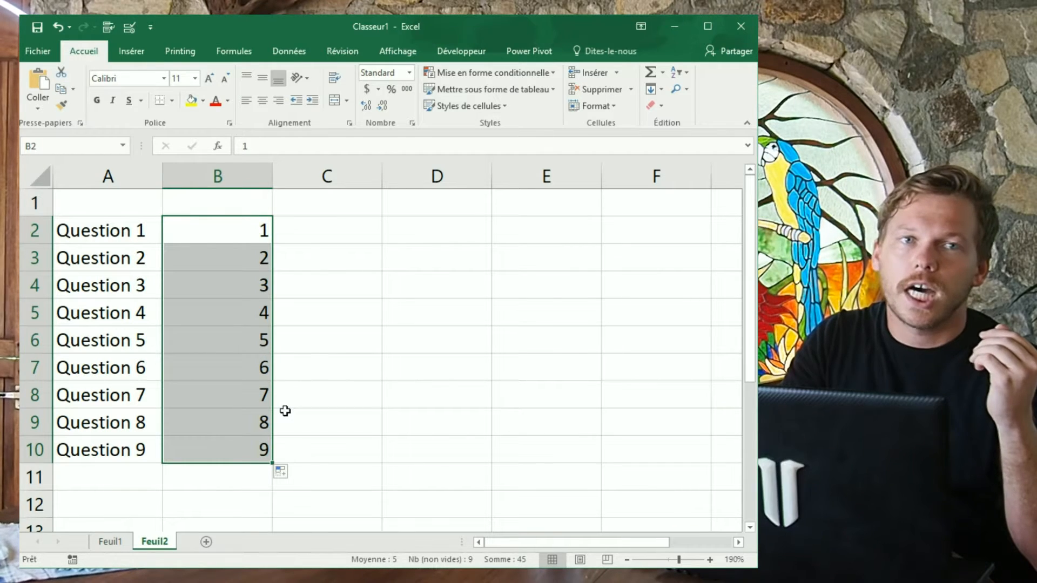
# Step: Enter 1 in C2 and 3 in C3, and autofill the odd-number series down to C9
pyautogui.click(328, 238)
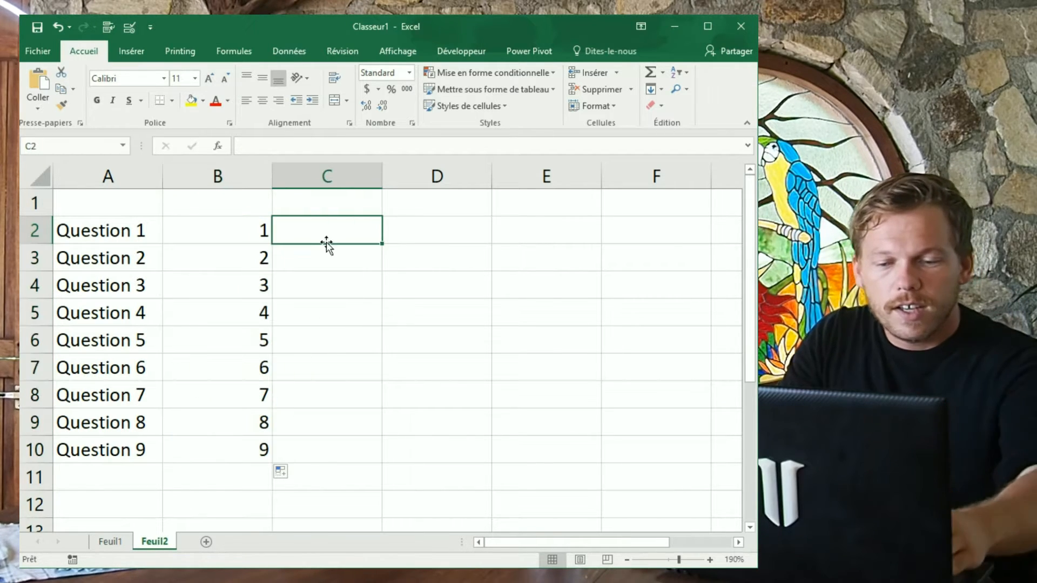
pyautogui.write('1')
pyautogui.press('Return')
pyautogui.write('3')
pyautogui.moveTo(358, 240); pyautogui.dragTo(381, 449)
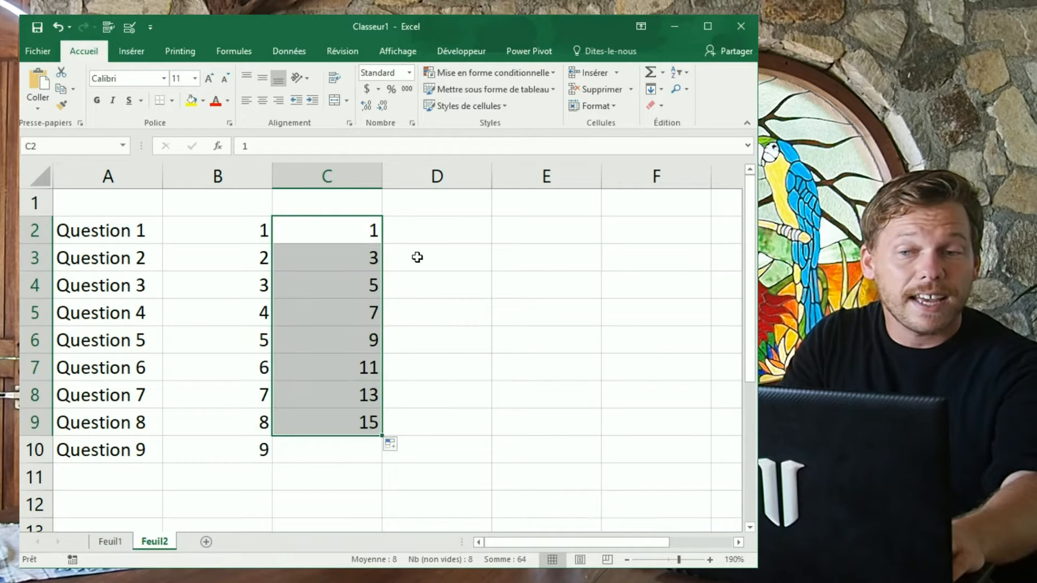
# Step: Fit the widths of columns B and C to their contents
pyautogui.click(421, 231)
pyautogui.moveTo(168, 172); pyautogui.dragTo(276, 178)
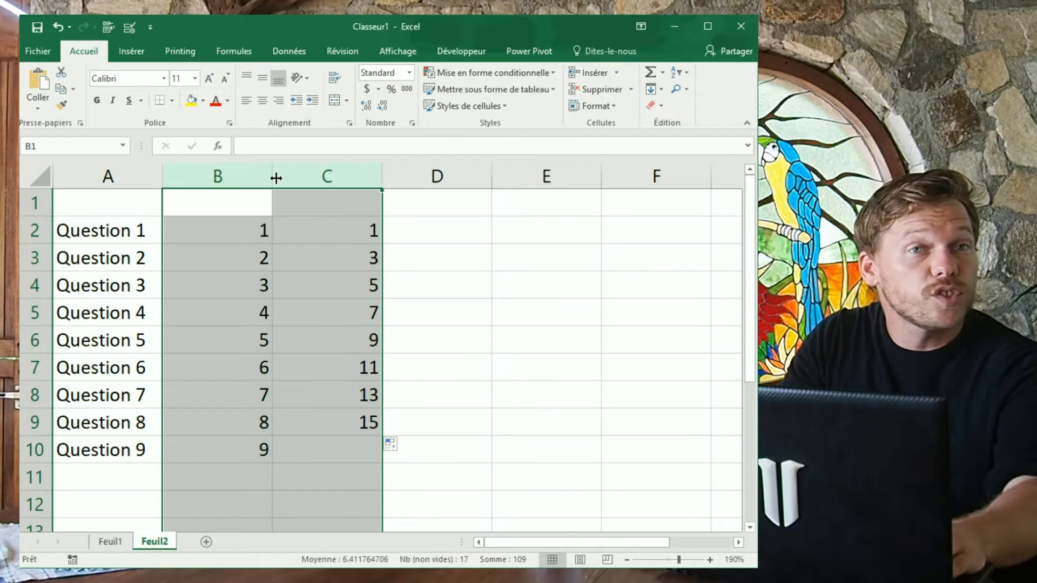
pyautogui.doubleClick(276, 178)
pyautogui.click(268, 232)
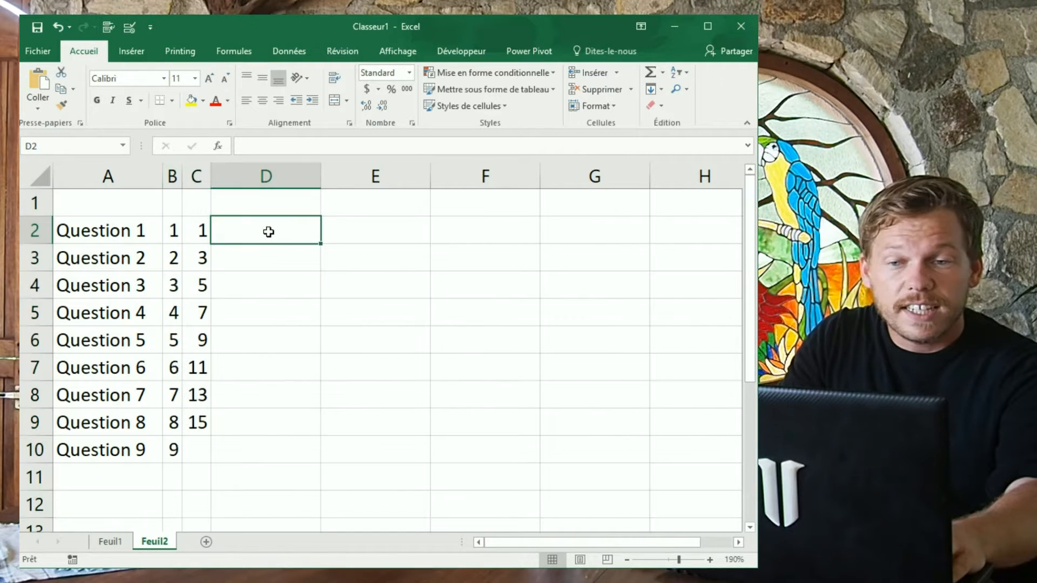
pyautogui.write('1')
pyautogui.press('Return')
pyautogui.write('2')
pyautogui.press('Return')
pyautogui.moveTo(302, 233); pyautogui.dragTo(306, 250)
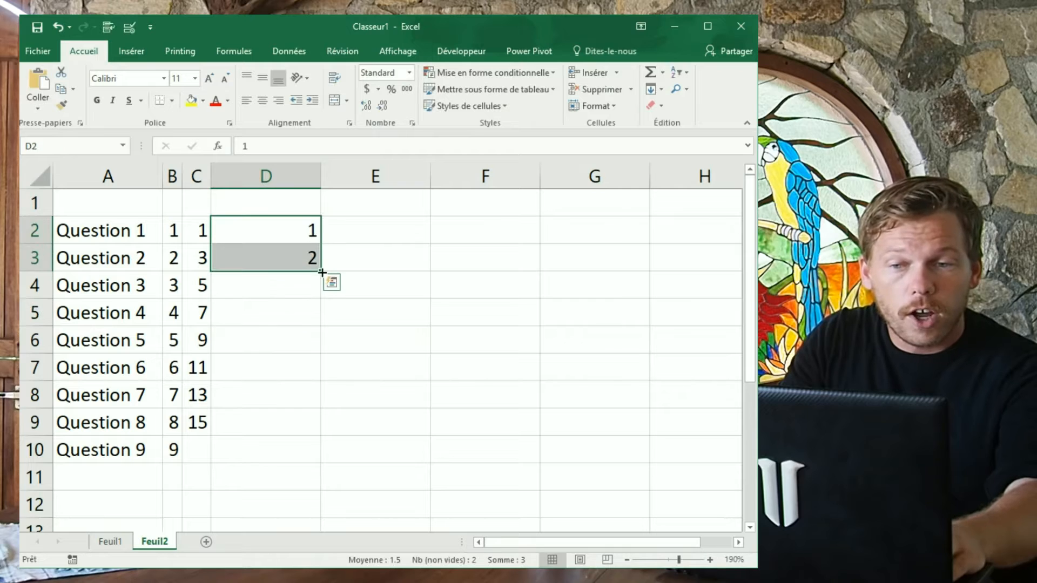
# Step: Enter 2 in D2 and 4 in D3, and autofill the even-number series down to D10
pyautogui.click(311, 232)
pyautogui.write('2')
pyautogui.press('Return')
pyautogui.write('4')
pyautogui.moveTo(305, 232); pyautogui.dragTo(324, 465)
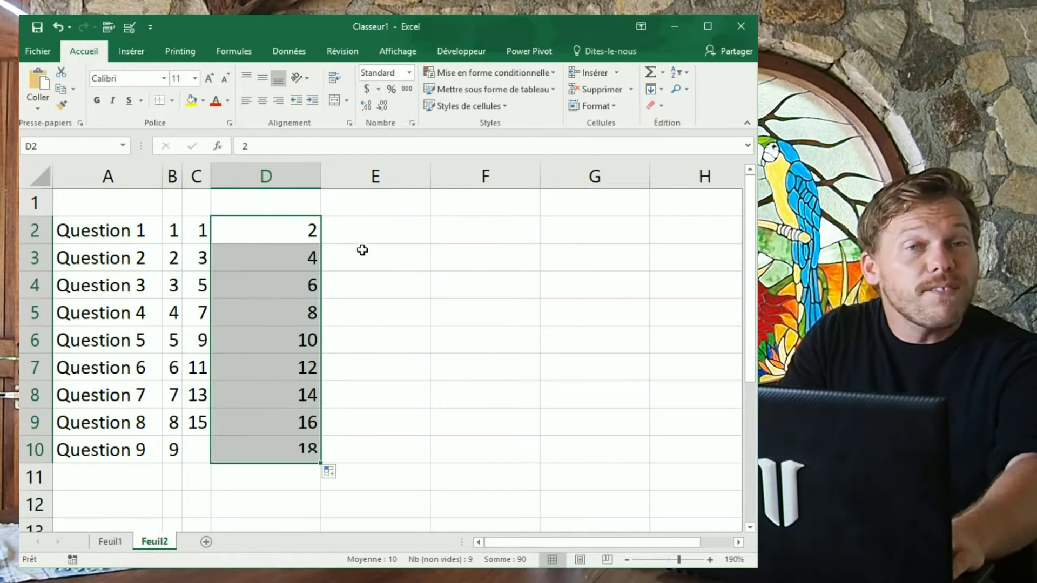
pyautogui.click(356, 238)
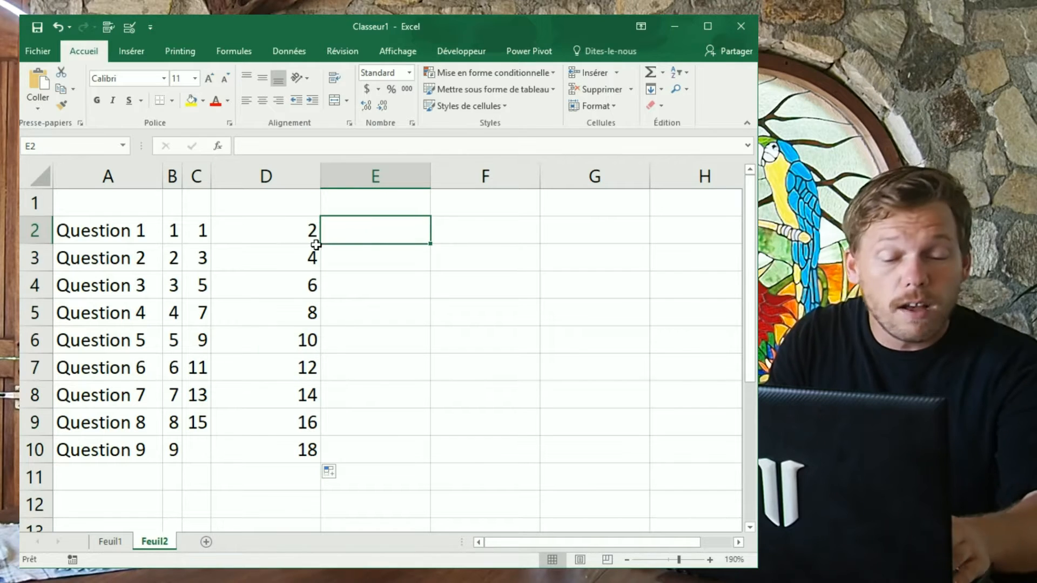
pyautogui.write('1')
pyautogui.press('Return')
pyautogui.click(371, 214)
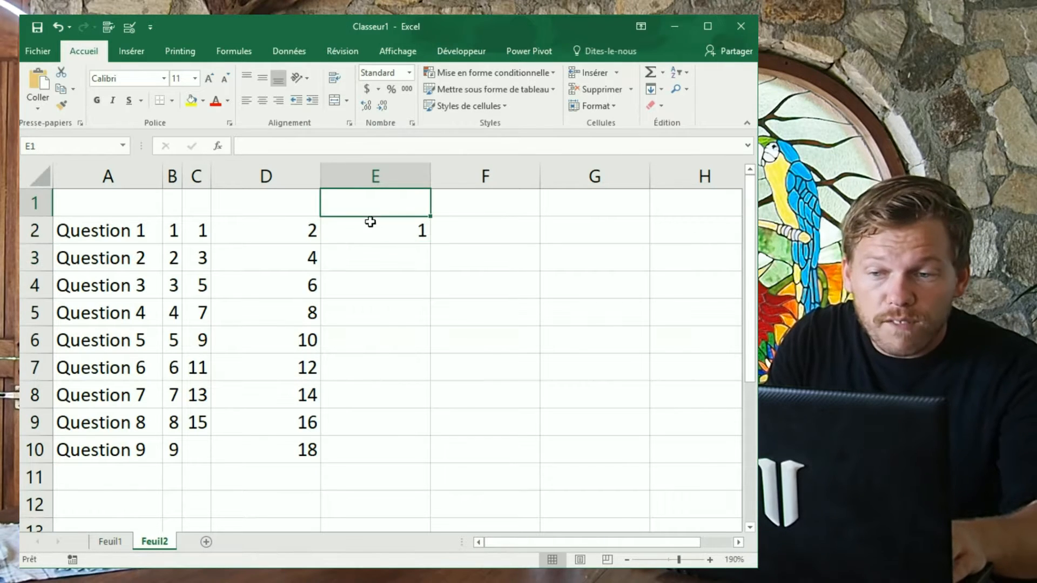
# Step: Enter 22 in E2 and 39 in E3, autofill the series down to E5, and select the extended values in E4:E5
pyautogui.click(372, 223)
pyautogui.write('22')
pyautogui.press('Return')
pyautogui.write('3')
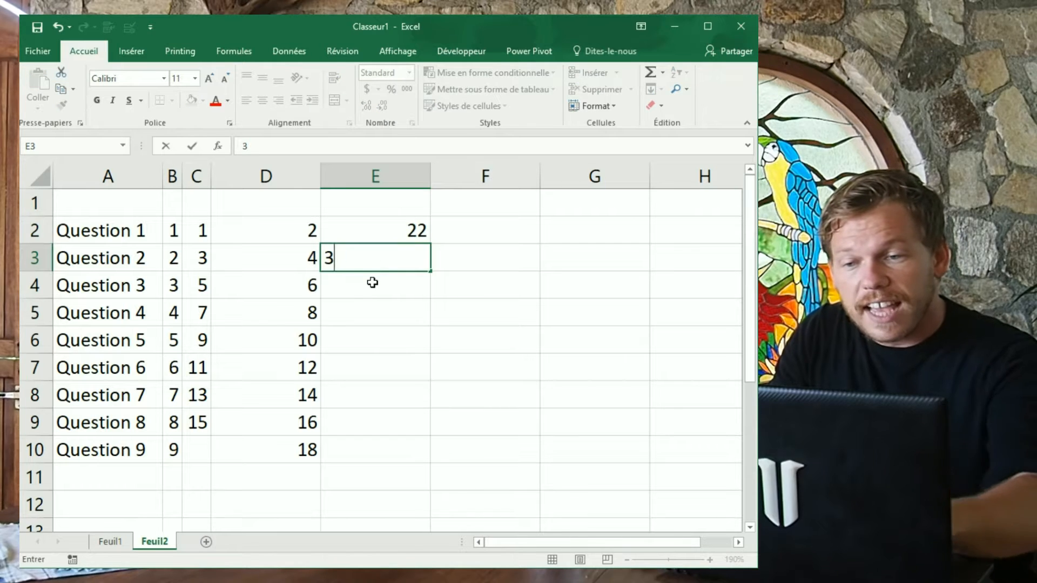
pyautogui.write('9')
pyautogui.click(409, 233)
pyautogui.moveTo(409, 234); pyautogui.dragTo(432, 326)
pyautogui.moveTo(424, 283); pyautogui.dragTo(421, 323)
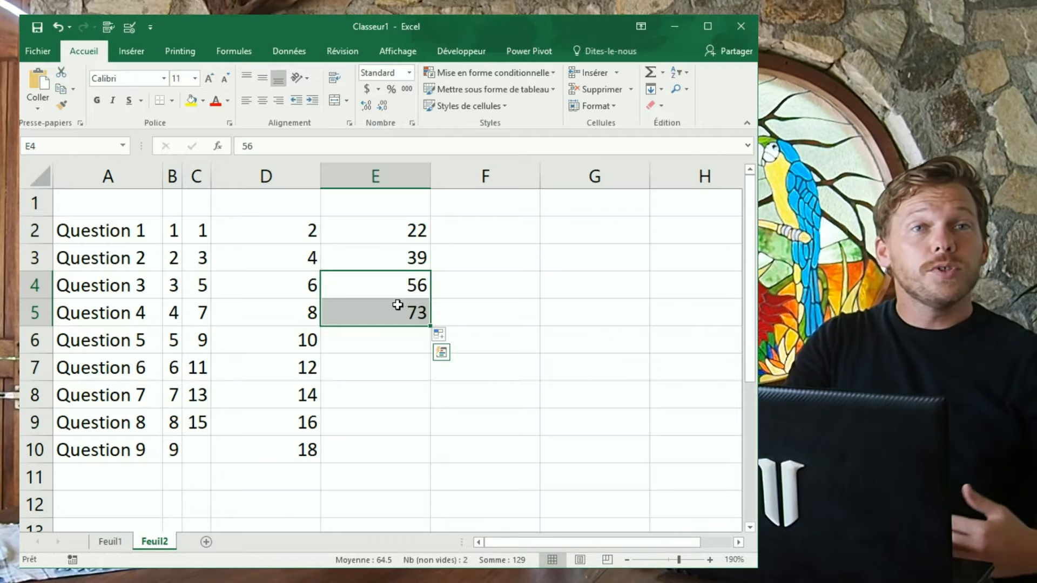
# Step: Clear all the sample data from the range A2:E10
pyautogui.moveTo(389, 229); pyautogui.dragTo(382, 301)
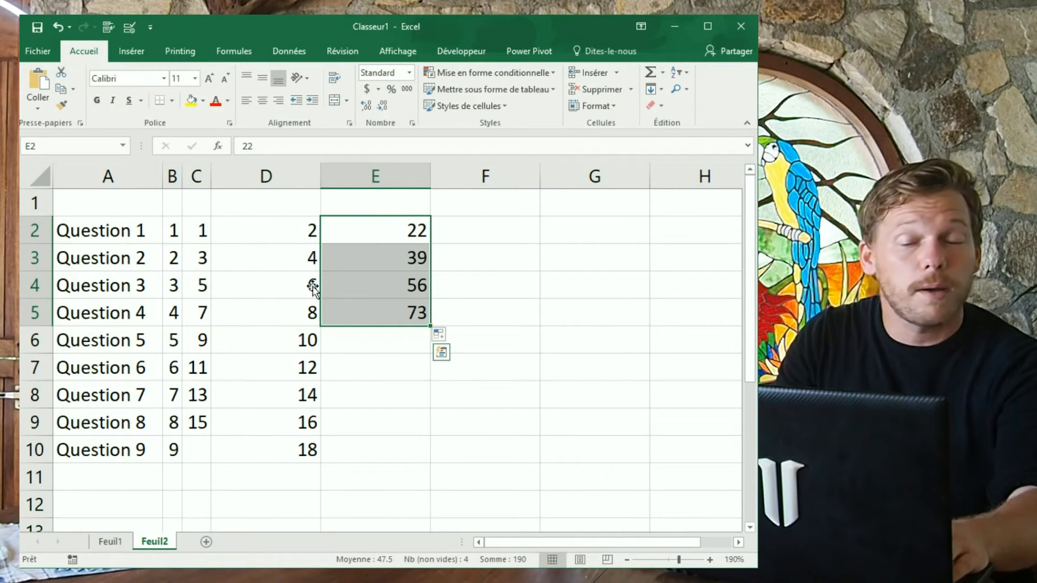
pyautogui.moveTo(123, 230); pyautogui.dragTo(368, 447)
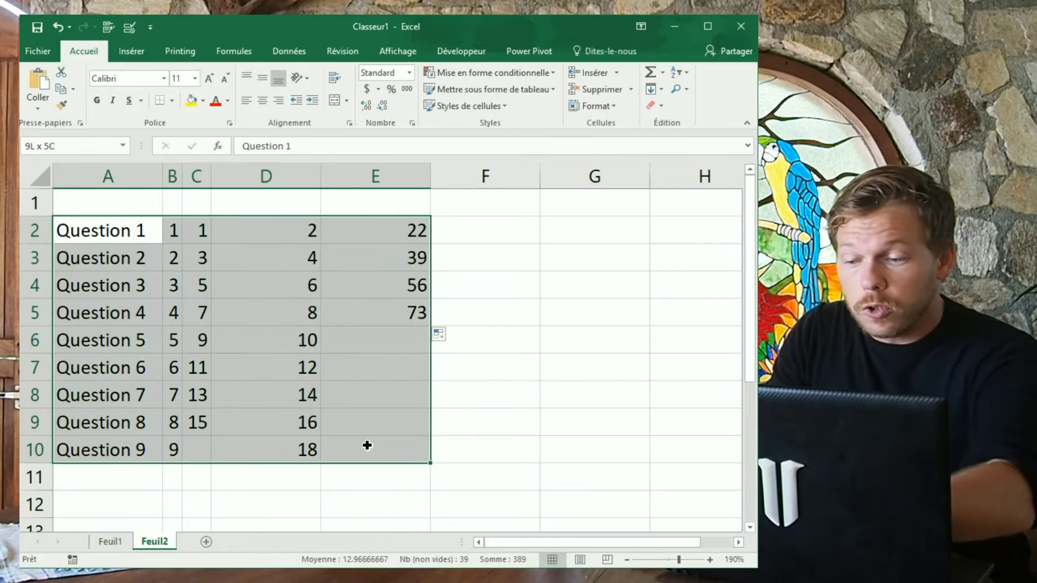
pyautogui.press('Delete')
# Step: Enter "TEXTE 01" in cell A2 and autofill the numbered series down to A12
pyautogui.click(125, 231)
pyautogui.write('TE')
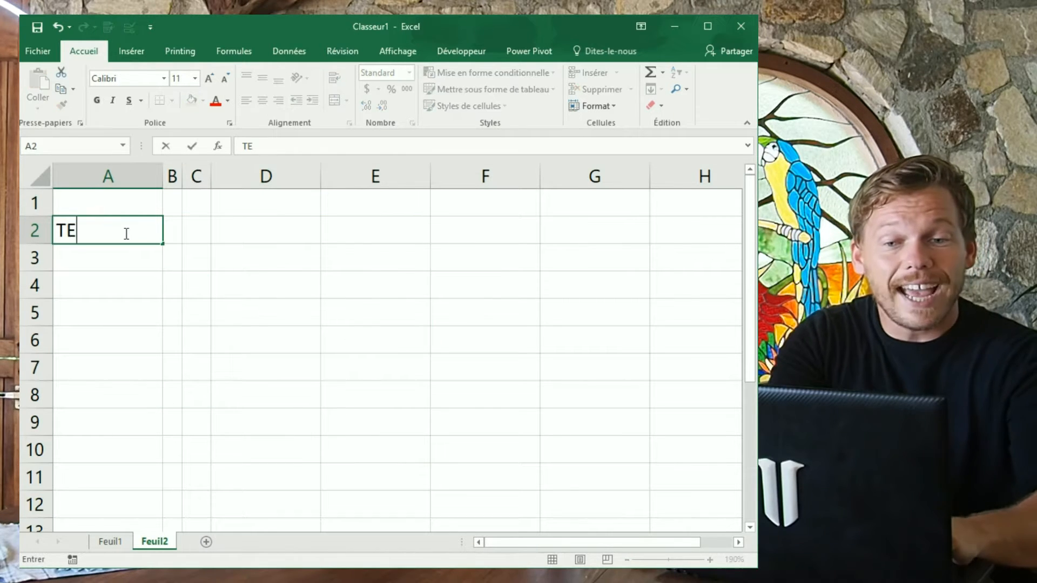
pyautogui.write('XTE 01')
pyautogui.press('Return')
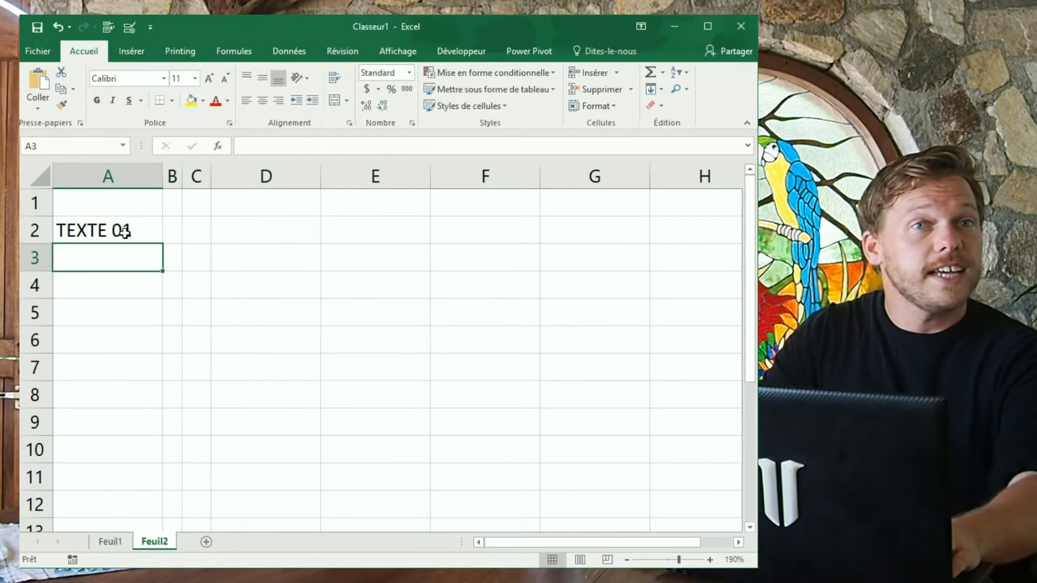
pyautogui.click(124, 231)
pyautogui.moveTo(163, 247); pyautogui.dragTo(162, 516)
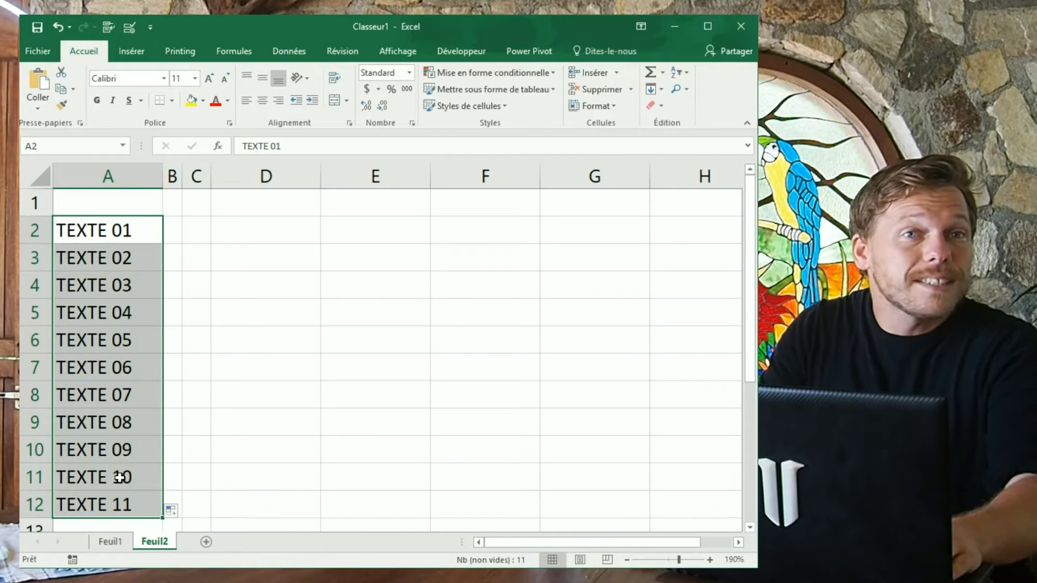
# Step: Widen column B and go to cell B2
pyautogui.moveTo(180, 173); pyautogui.dragTo(228, 174)
pyautogui.click(190, 226)
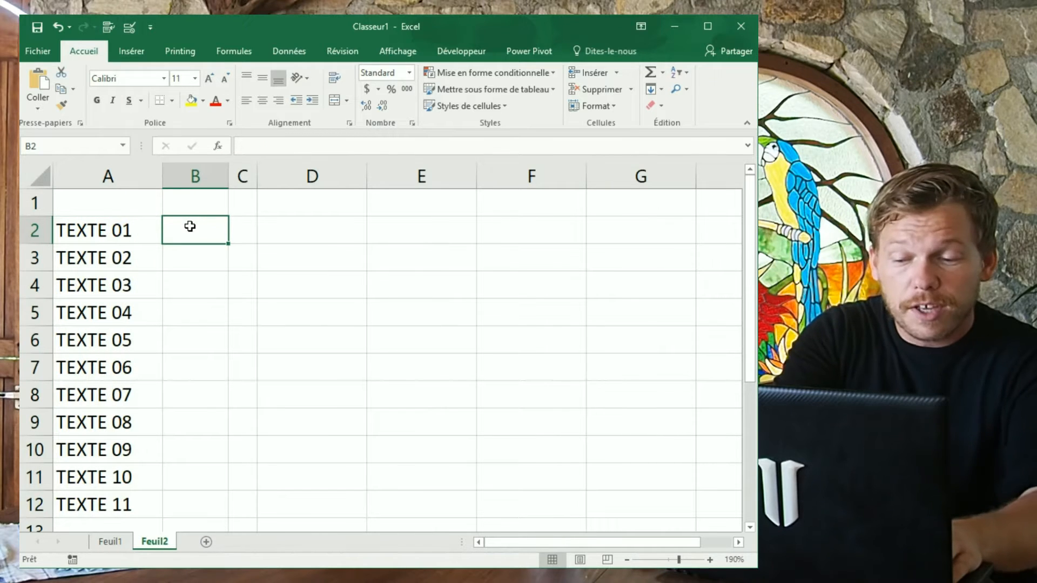
# Step: Enter 1 in cell B2 and fill it down to B12
pyautogui.write('1')
pyautogui.press('Return')
pyautogui.click(188, 226)
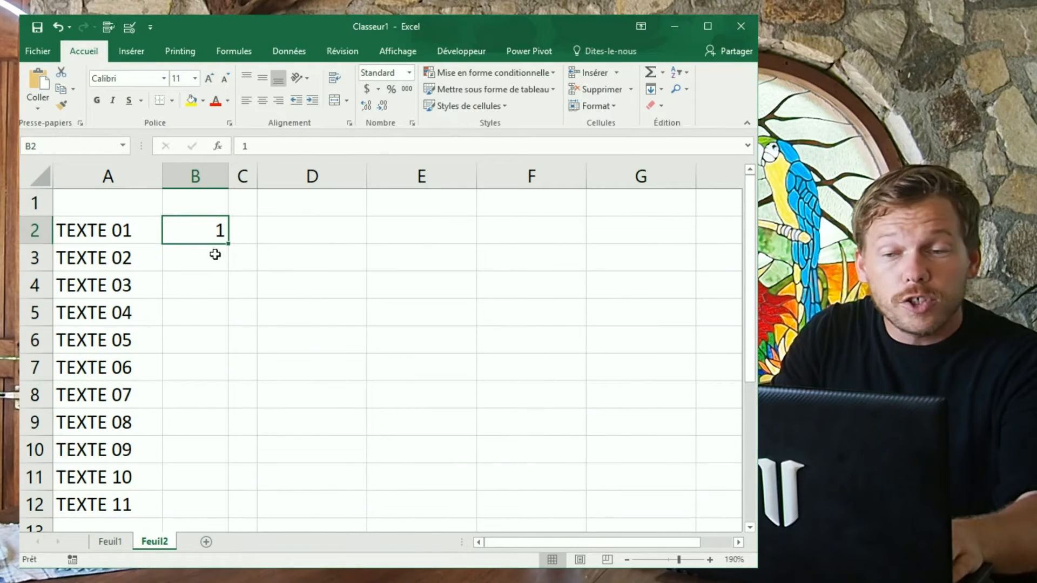
pyautogui.moveTo(230, 245); pyautogui.dragTo(237, 516)
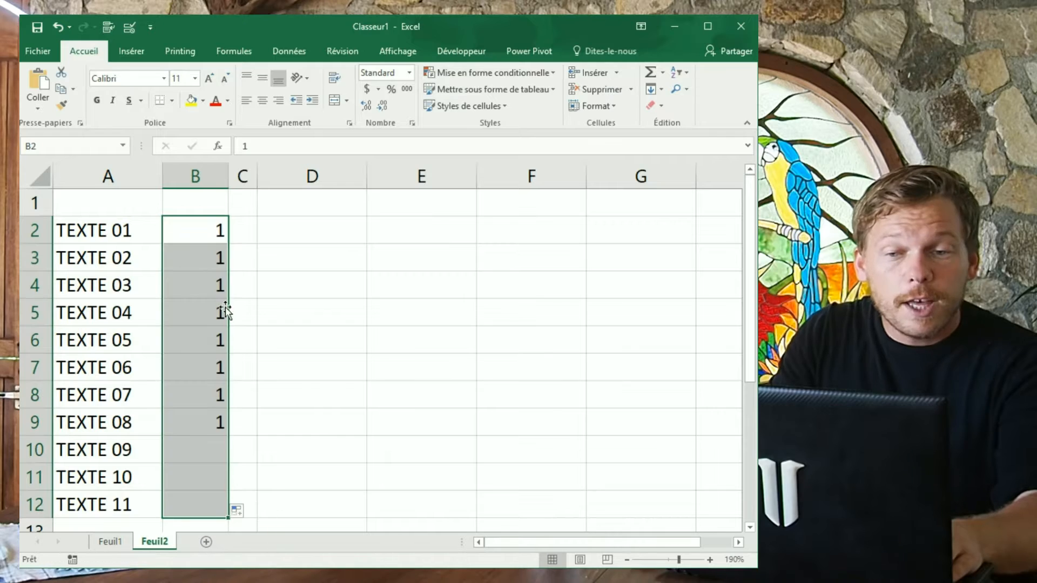
# Step: Enter 2 in cell B3 and extend the series from B2:B3 down to B12
pyautogui.click(219, 258)
pyautogui.write('2')
pyautogui.press('Return')
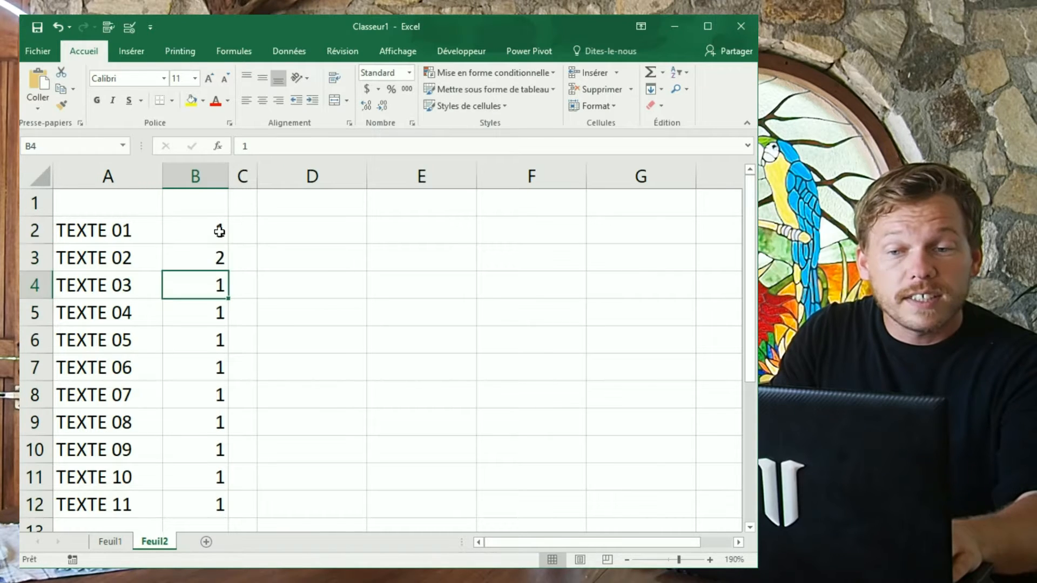
pyautogui.moveTo(218, 232); pyautogui.dragTo(222, 273)
pyautogui.moveTo(215, 229); pyautogui.dragTo(241, 493)
# Step: Widen column C, enter 10 in C2 and 20 in C3, and autofill the series down to C12
pyautogui.moveTo(258, 177); pyautogui.dragTo(291, 179)
pyautogui.click(270, 233)
pyautogui.write('10')
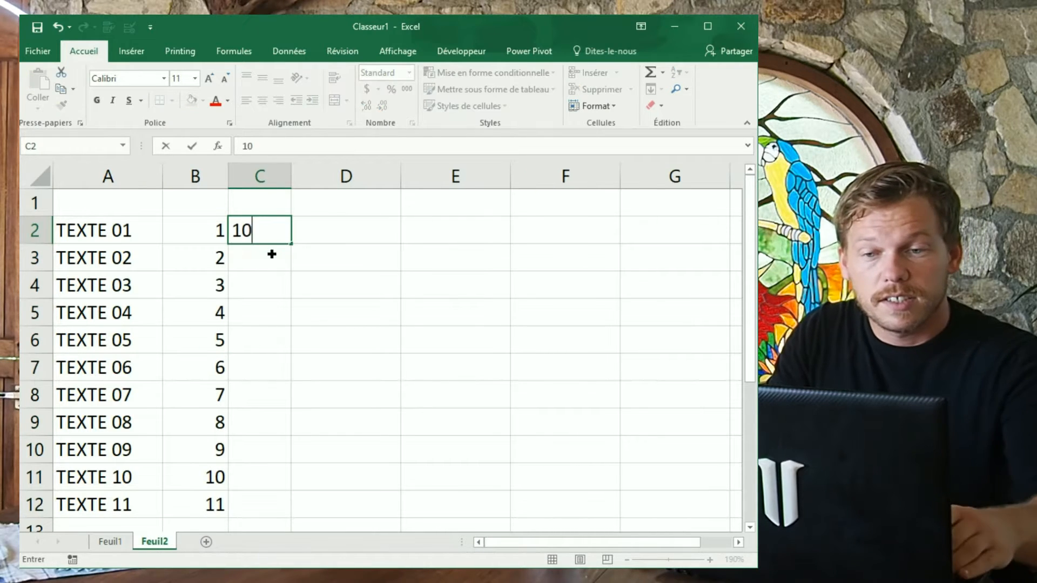
pyautogui.press('Return')
pyautogui.write('20')
pyautogui.moveTo(270, 230); pyautogui.dragTo(294, 511)
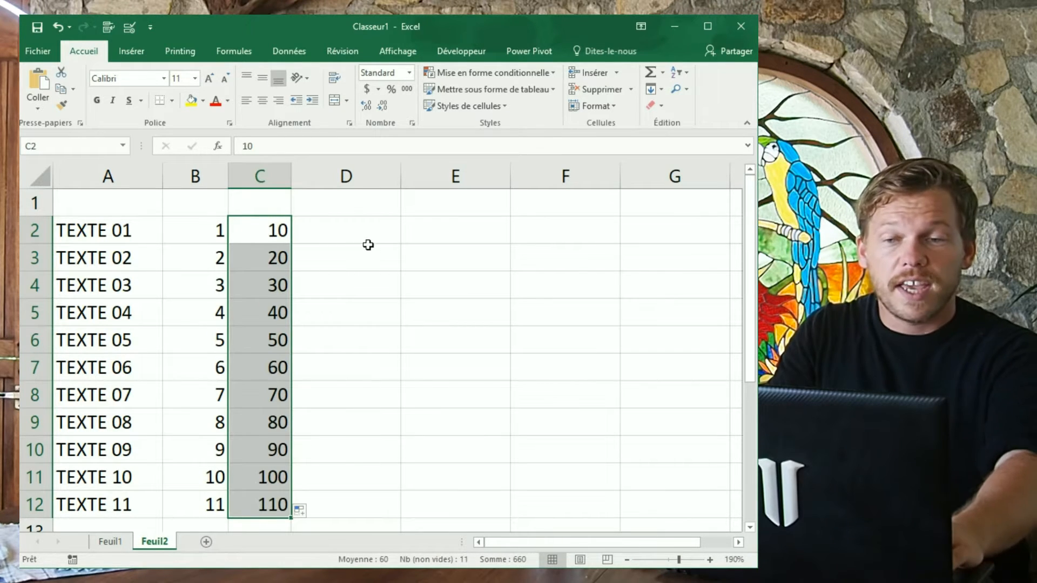
# Step: Try to autofill the French weekdays from "Lundi" in D2 down to D10, and clear the filled range
pyautogui.click(339, 227)
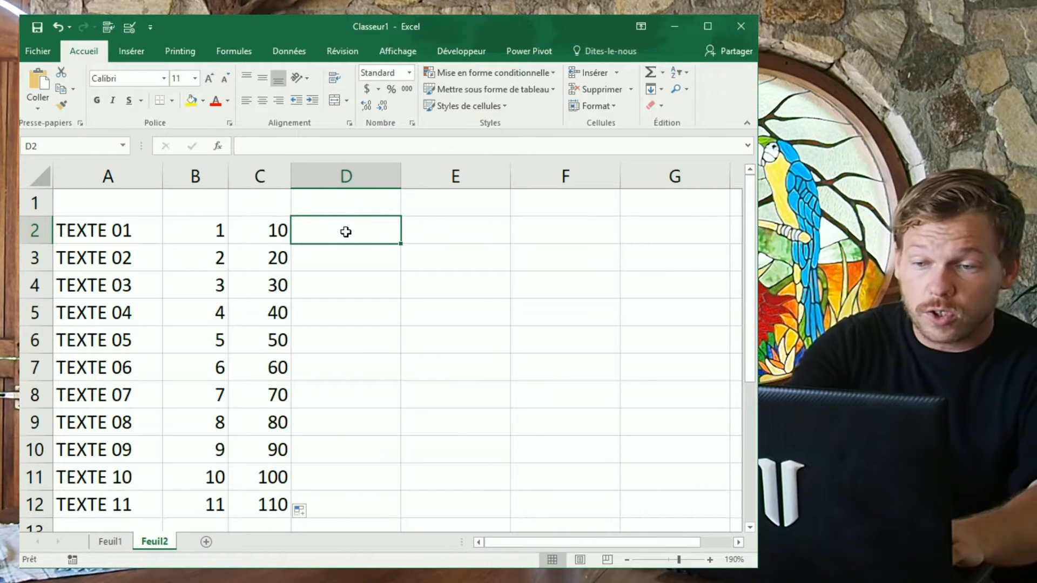
pyautogui.write('Lundi')
pyautogui.press('Return')
pyautogui.click(340, 238)
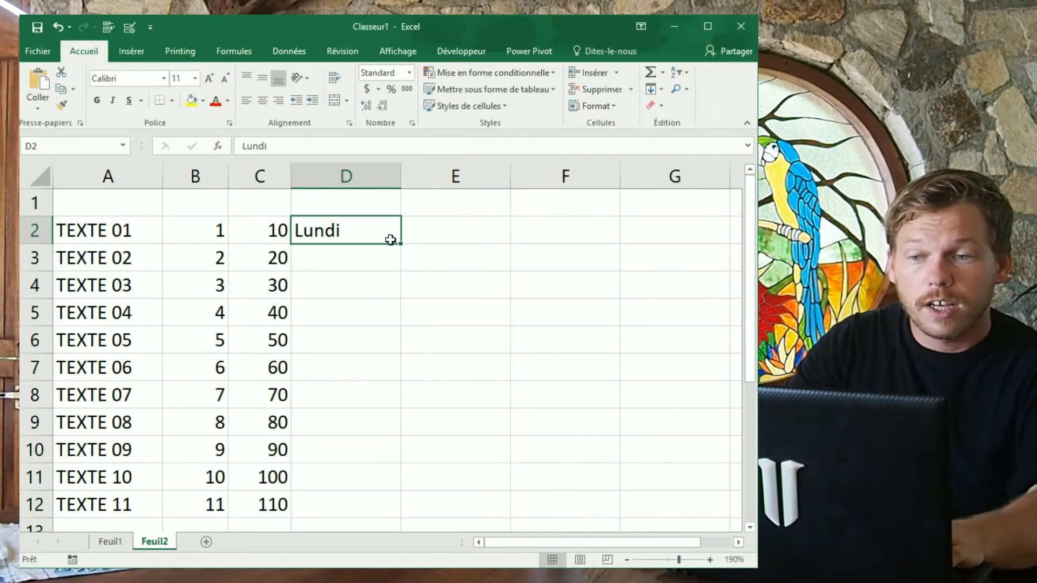
pyautogui.moveTo(401, 244); pyautogui.dragTo(410, 457)
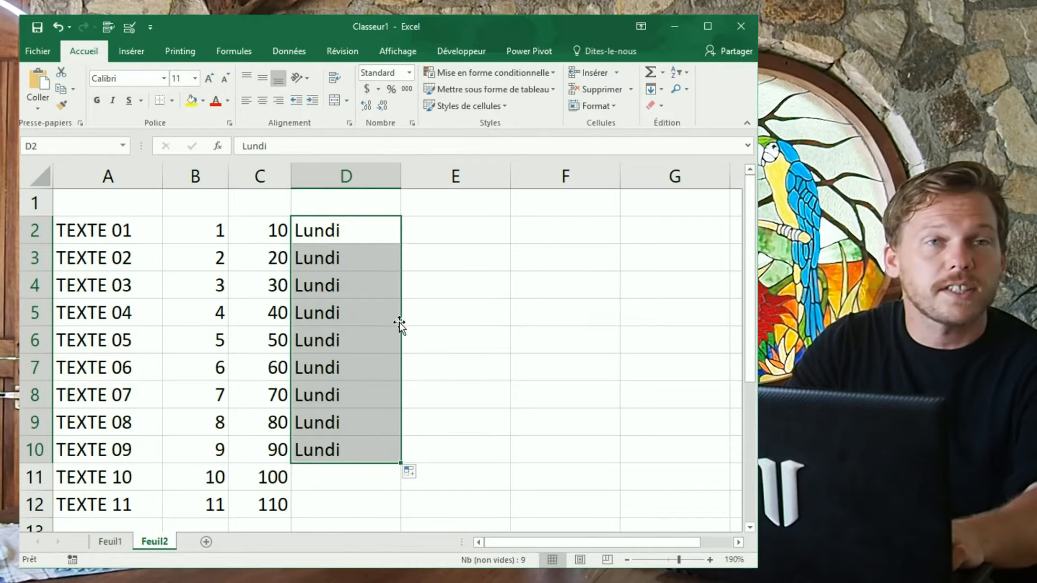
pyautogui.press('Delete')
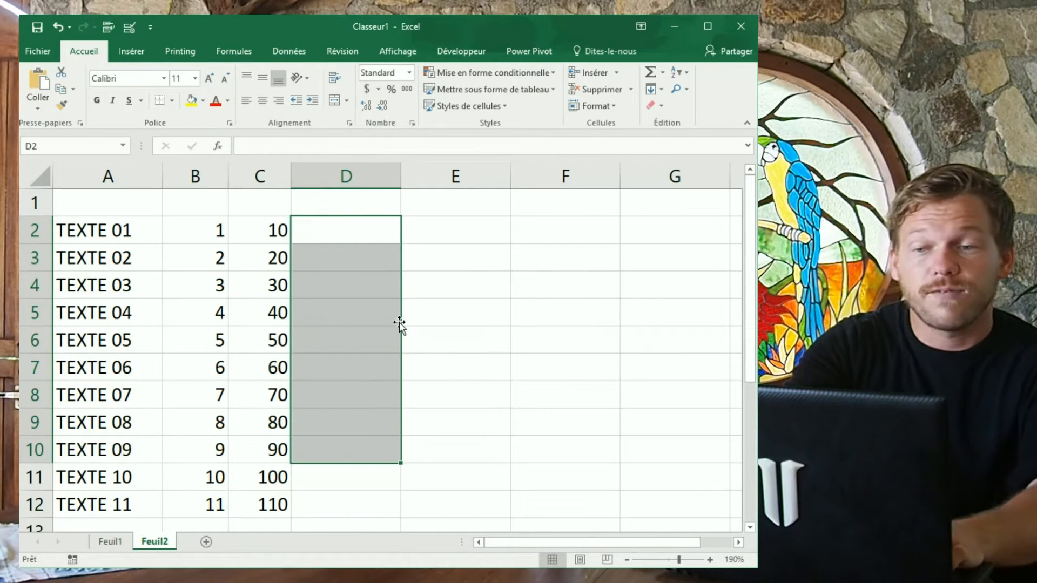
# Step: Enter "Monday" in cell D2 and autofill the weekday series down to D12
pyautogui.click(331, 211)
pyautogui.click(331, 229)
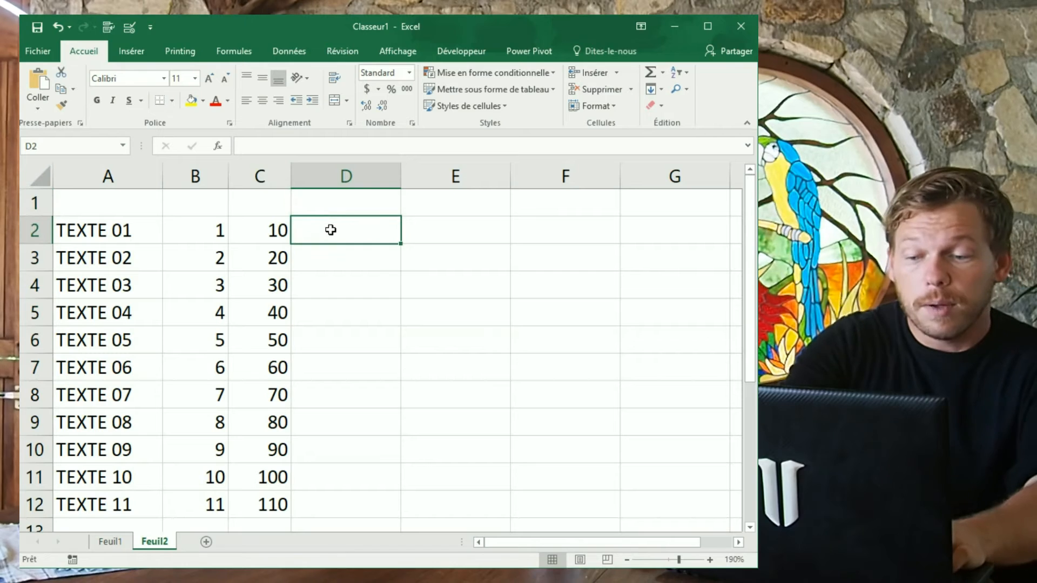
pyautogui.write('Monday')
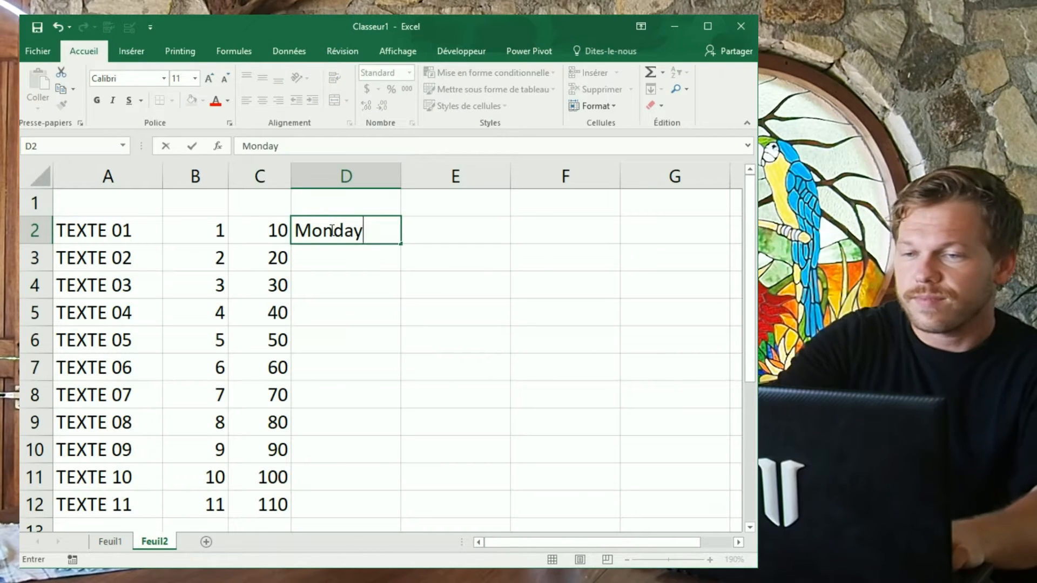
pyautogui.press('Return')
pyautogui.click(350, 238)
pyautogui.moveTo(403, 245); pyautogui.dragTo(418, 525)
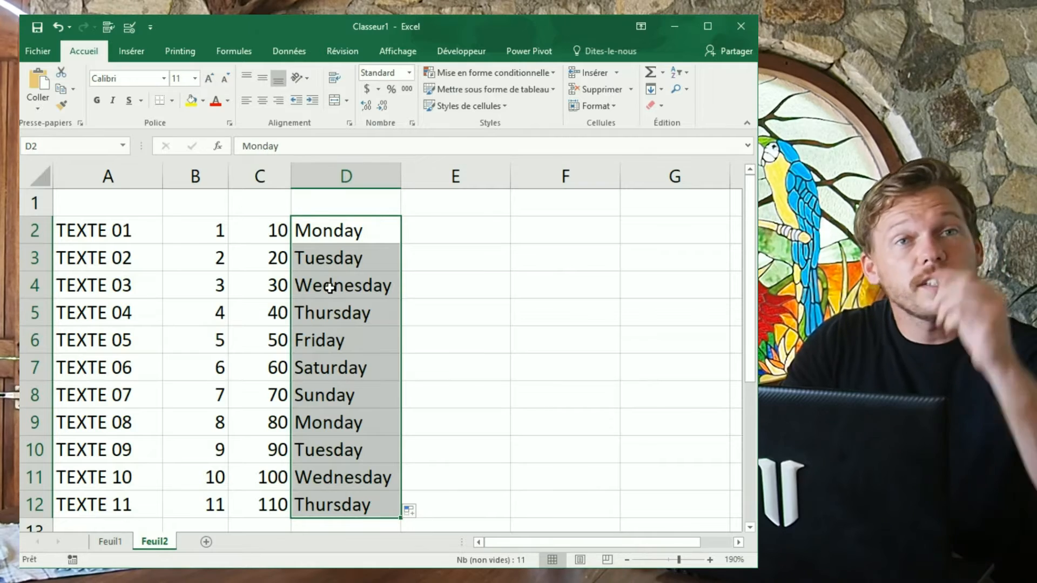
# Step: Enter "January" in cell E2 and autofill the month series down to E11
pyautogui.click(447, 226)
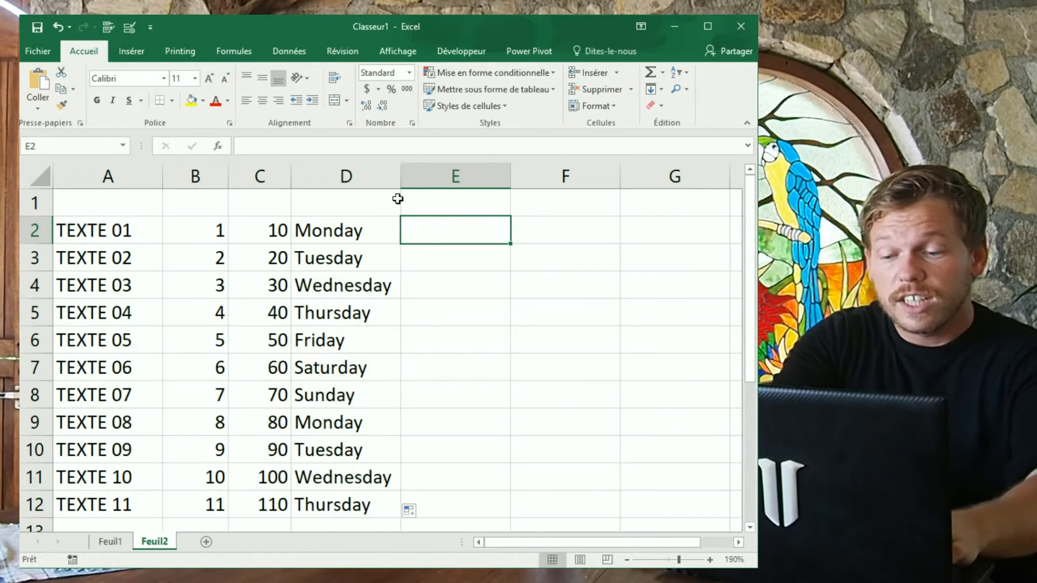
pyautogui.write('January')
pyautogui.press('Return')
pyautogui.click(496, 232)
pyautogui.moveTo(512, 244); pyautogui.dragTo(513, 487)
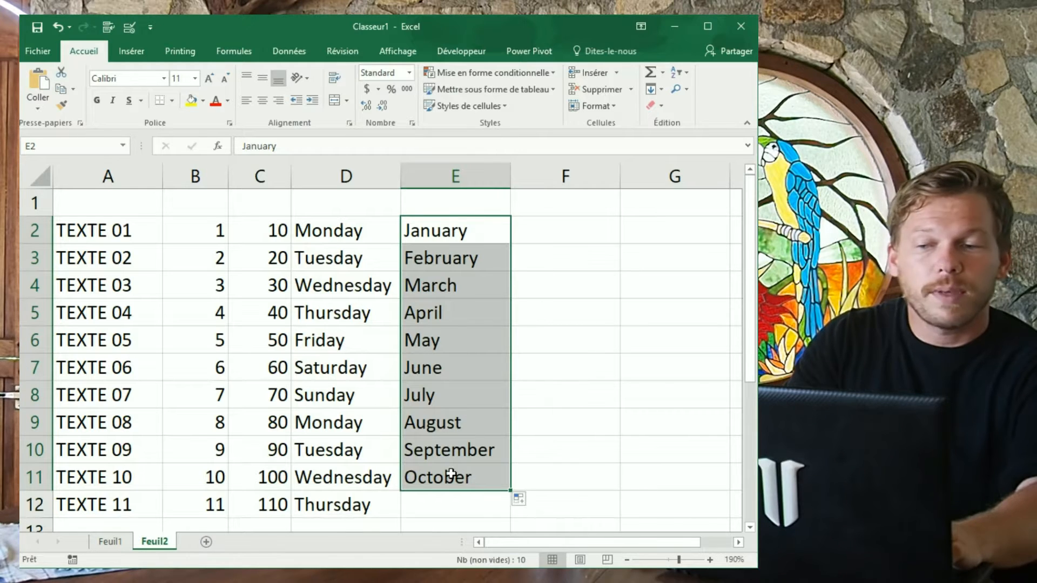
# Step: Enter the label "Ctrl - ;" in F1 and insert the current date, 2018-07-07, in F2
pyautogui.click(546, 229)
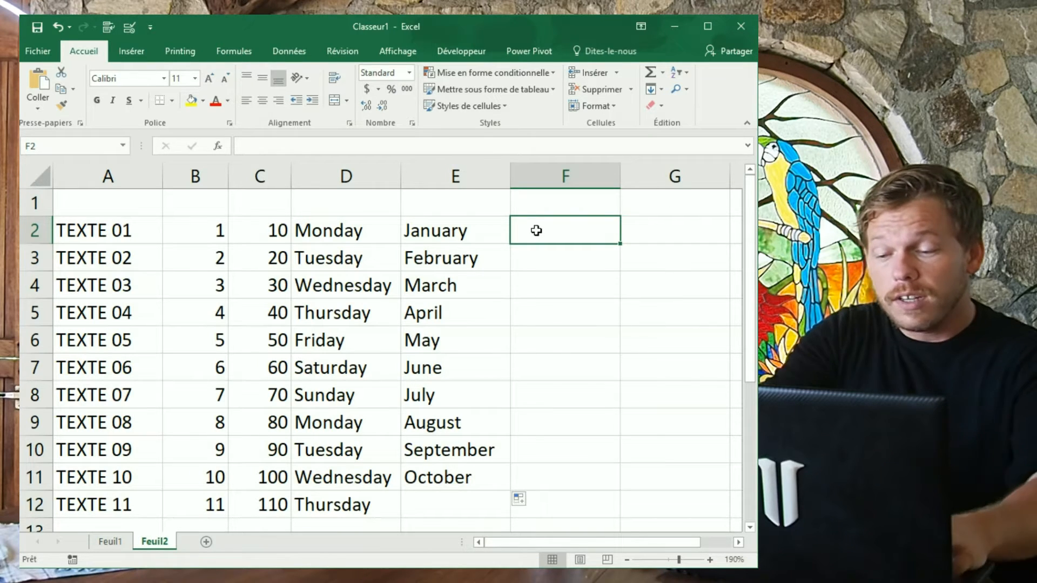
pyautogui.press('Up')
pyautogui.write('Ctr')
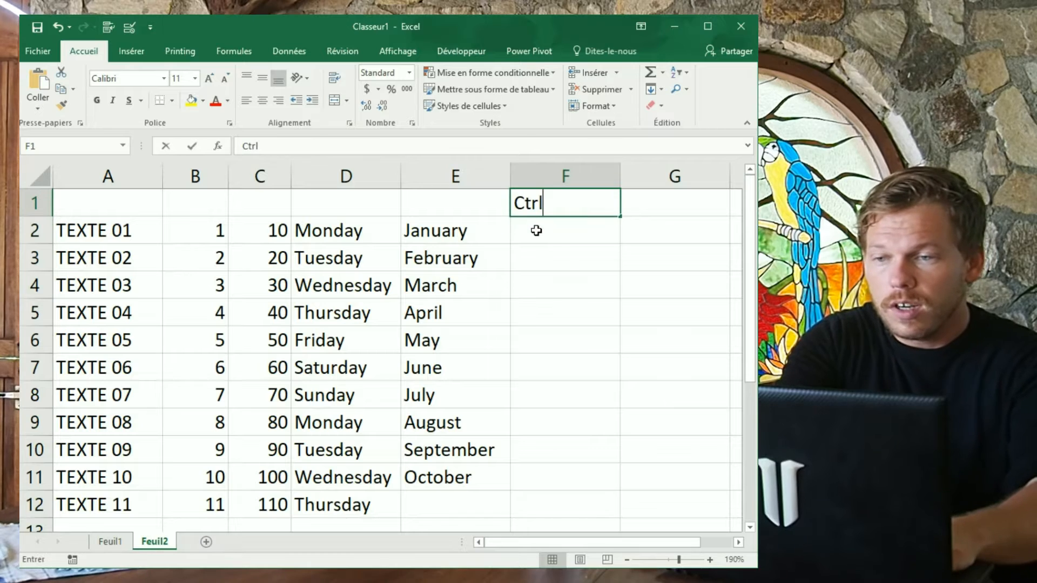
pyautogui.press('BackSpace')
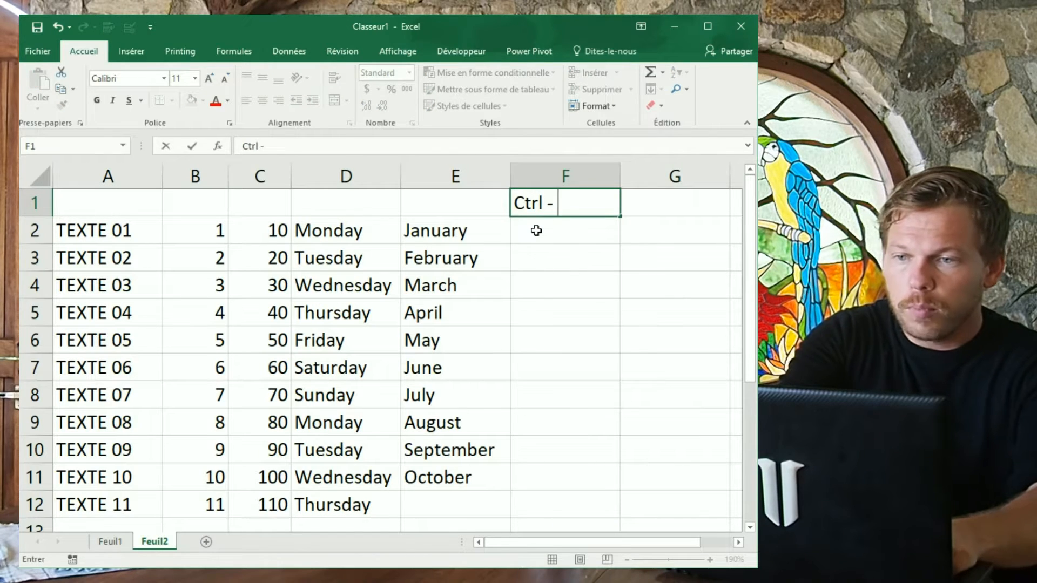
pyautogui.click(536, 231)
pyautogui.hotkey('ctrl', ';')
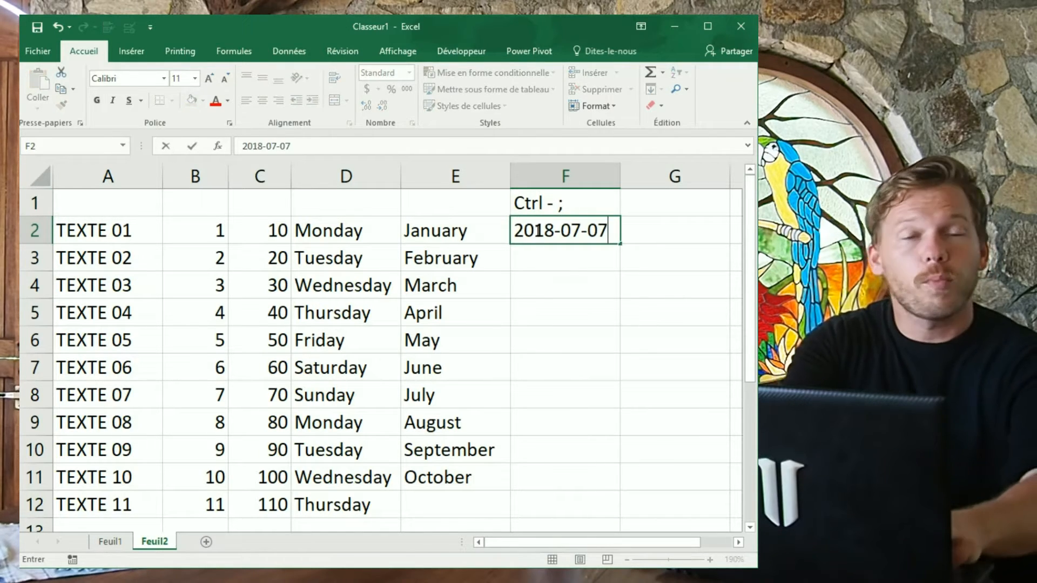
pyautogui.press('Return')
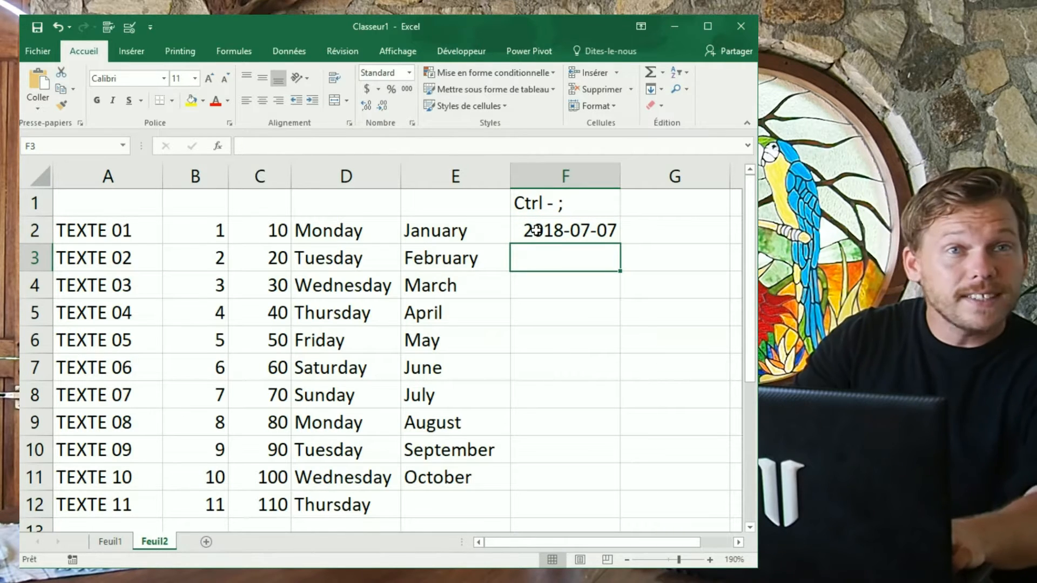
# Step: Autofill the daily dates from F2 down to F11 and extend the series down to F70
pyautogui.click(536, 238)
pyautogui.moveTo(622, 244); pyautogui.dragTo(624, 489)
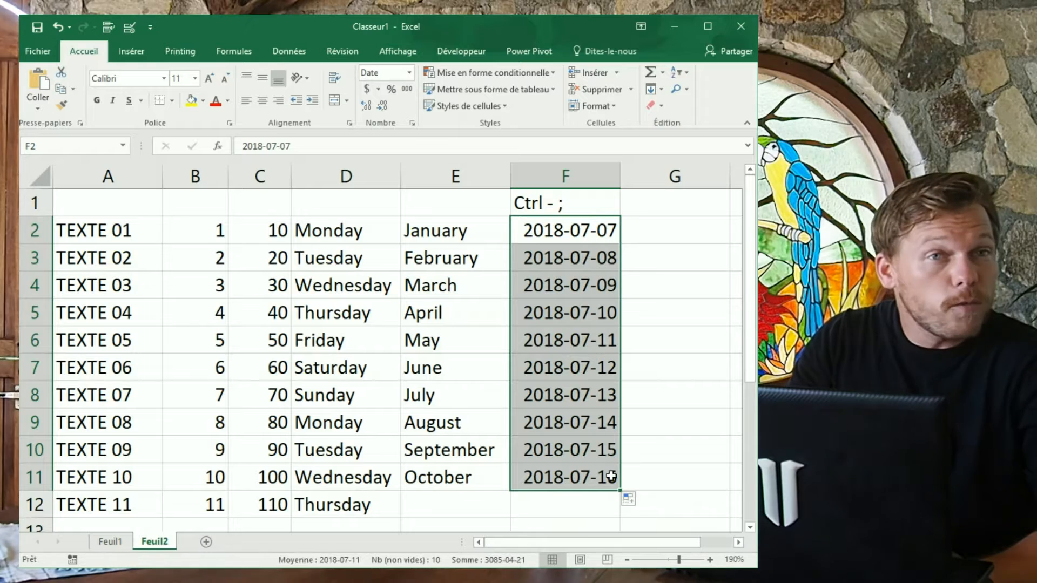
pyautogui.moveTo(620, 488); pyautogui.dragTo(649, 334)
pyautogui.scroll(13, 649, 334)
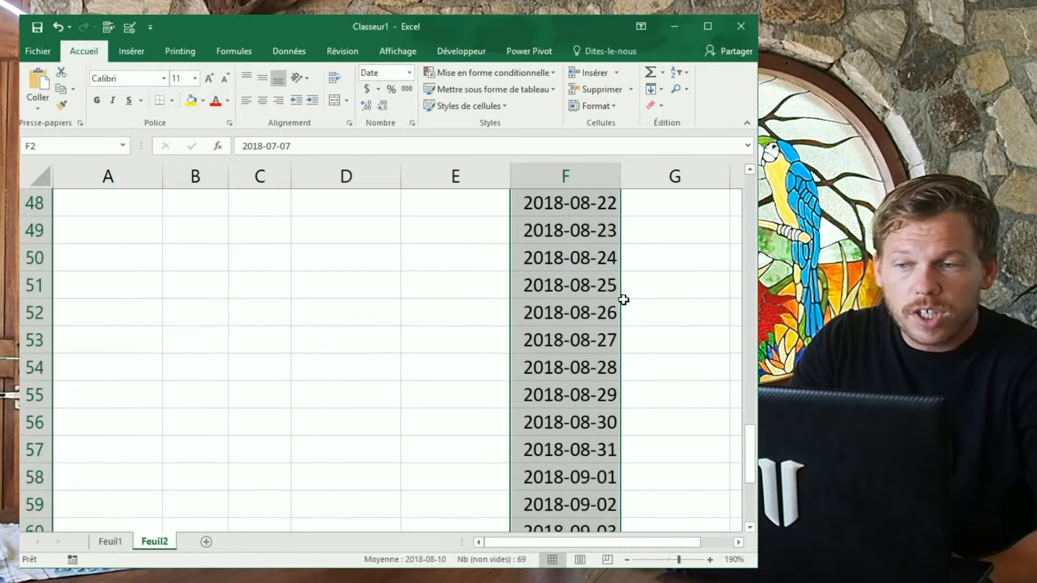
pyautogui.scroll(2, 623, 301)
pyautogui.scroll(-2, 605, 356)
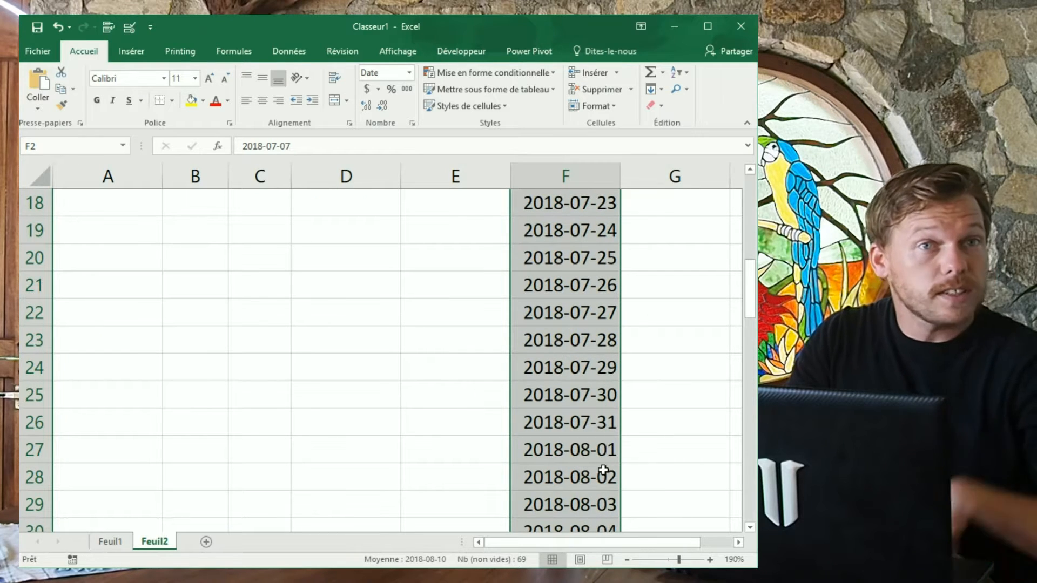
pyautogui.scroll(6, 601, 402)
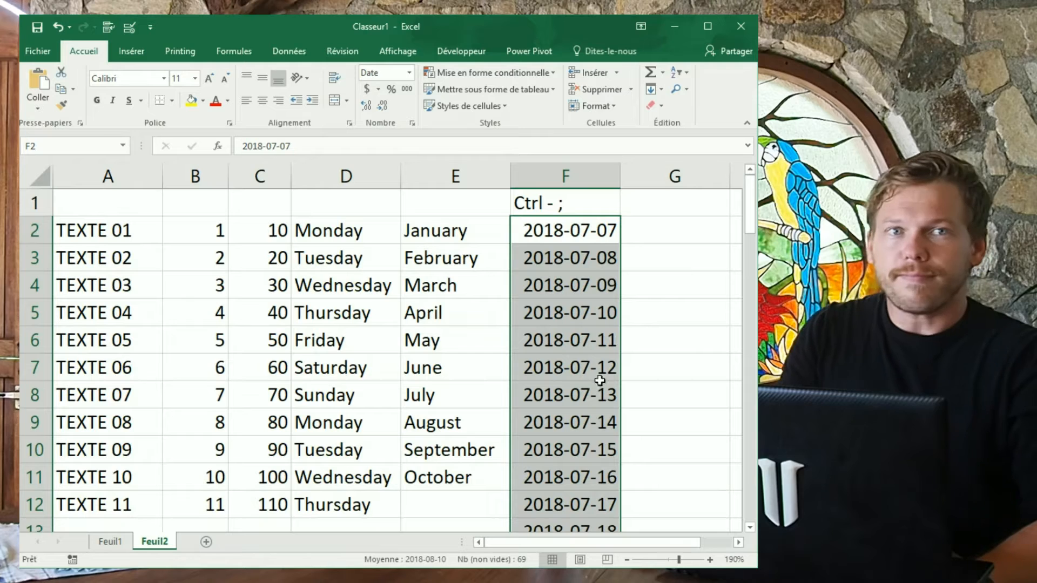
# Step: Change the date in cell F2 to 2018-07-09
pyautogui.click(593, 229)
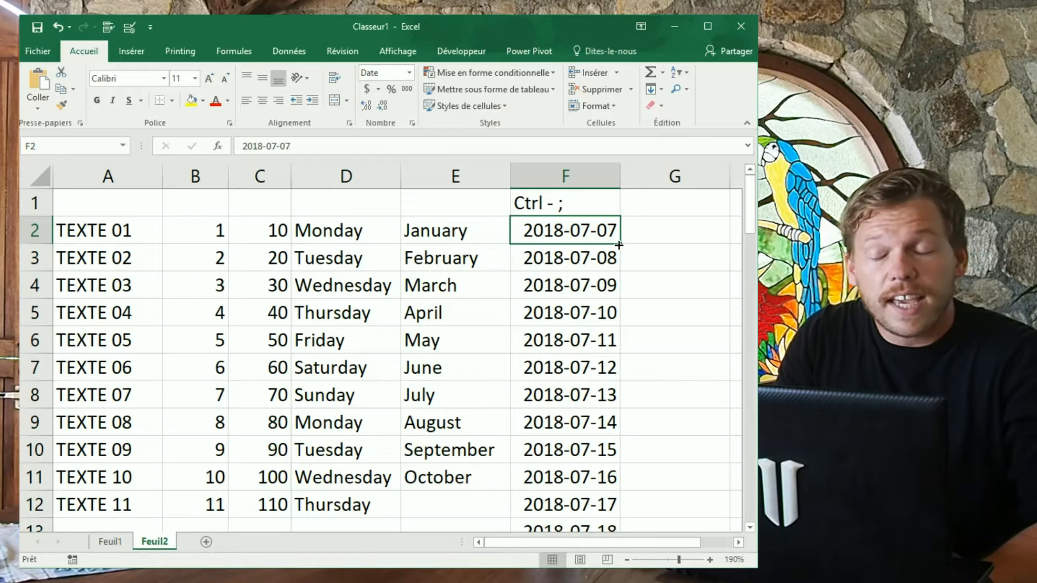
pyautogui.doubleClick(605, 232)
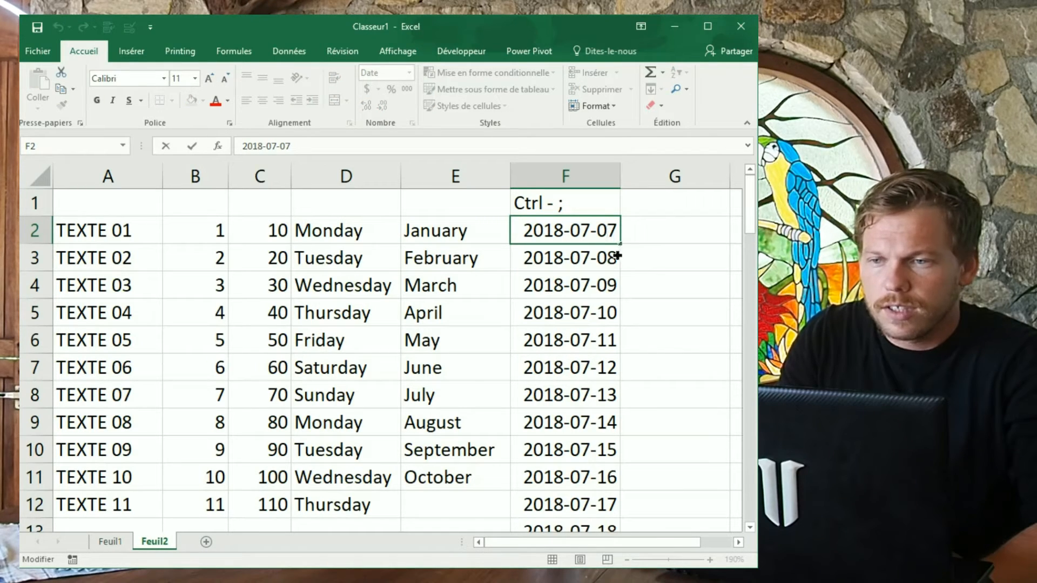
pyautogui.press('Return')
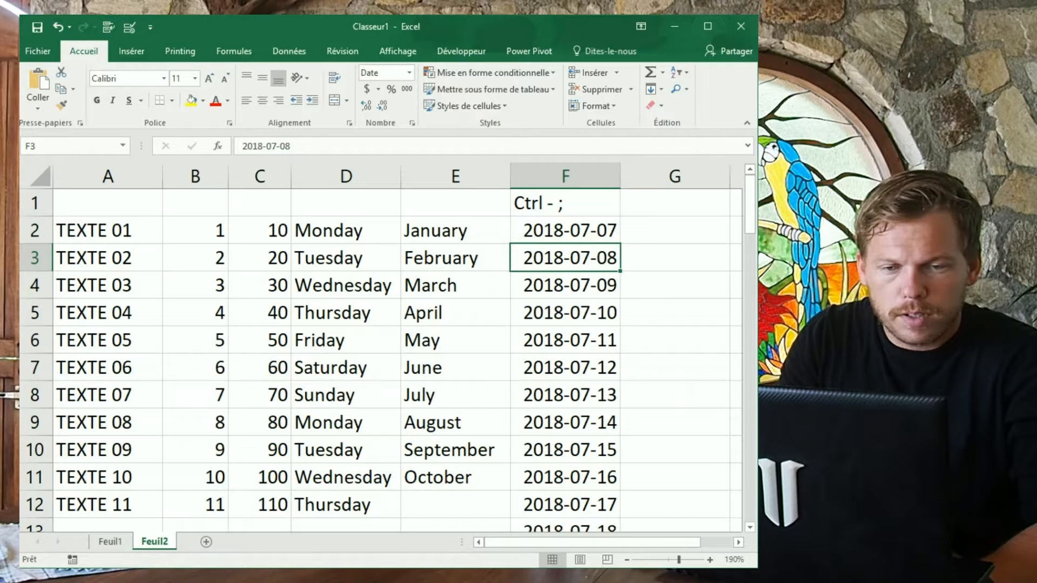
pyautogui.click(609, 227)
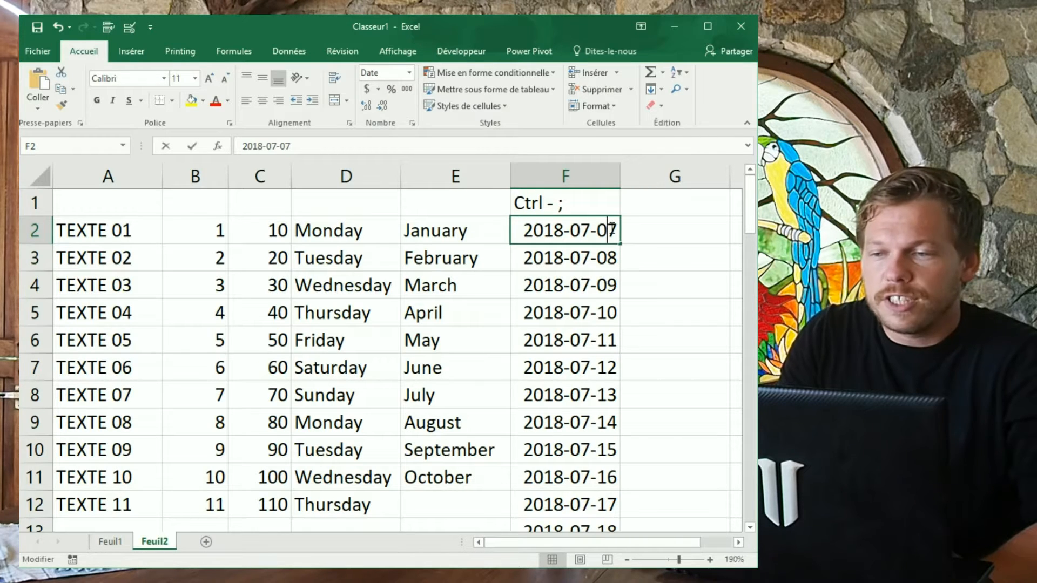
pyautogui.doubleClick(613, 226)
pyautogui.write('09')
pyautogui.press('Tab')
pyautogui.press('Down')
pyautogui.press('Down')
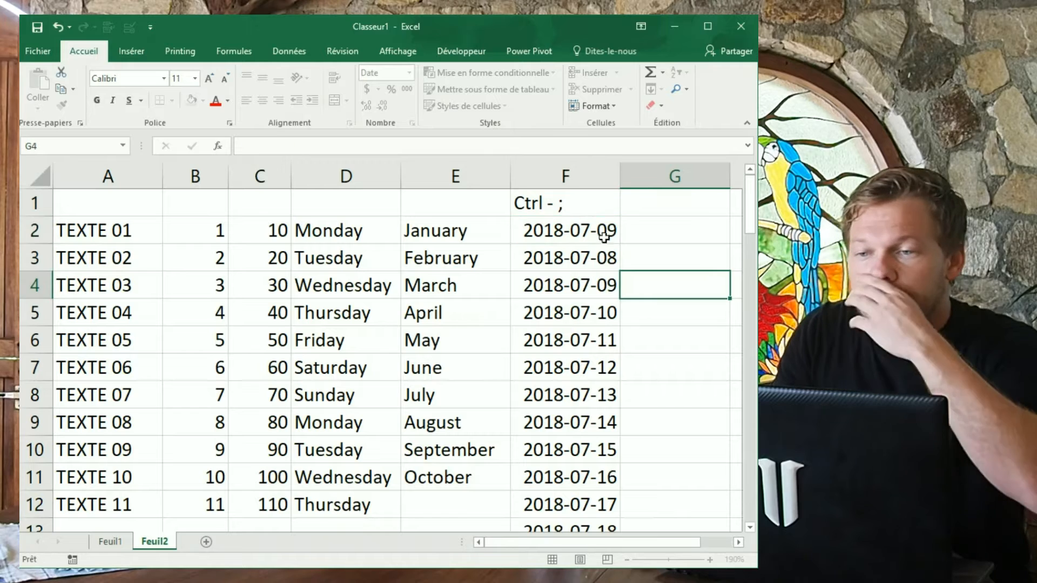
# Step: Autofill the date from F2 down to F12 with weekdays only, and highlight the two work weeks F2:F6 and F7:F11
pyautogui.click(604, 234)
pyautogui.moveTo(618, 243); pyautogui.dragTo(587, 504)
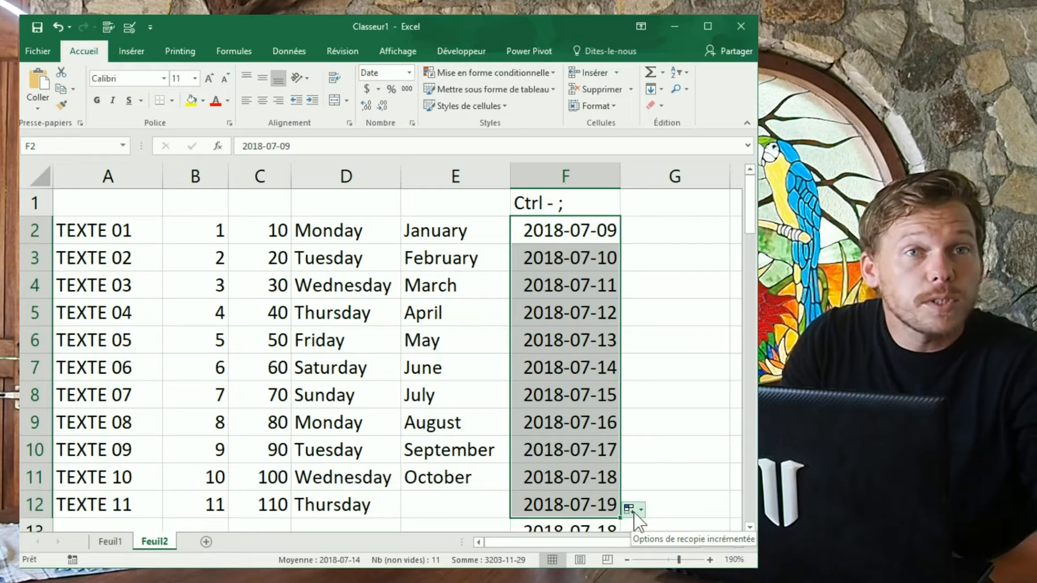
pyautogui.click(638, 510)
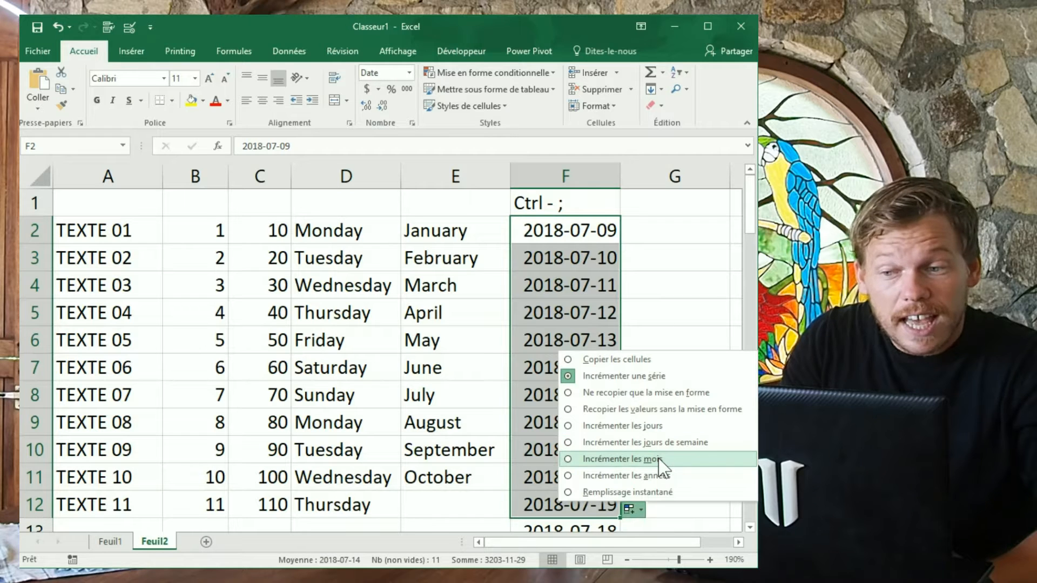
pyautogui.click(676, 443)
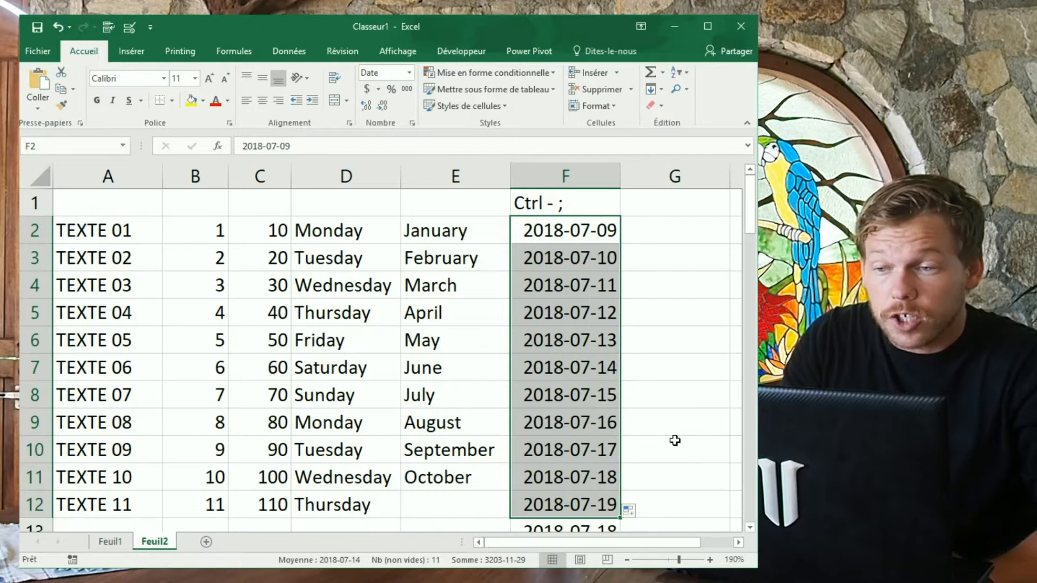
pyautogui.moveTo(605, 231); pyautogui.dragTo(607, 331)
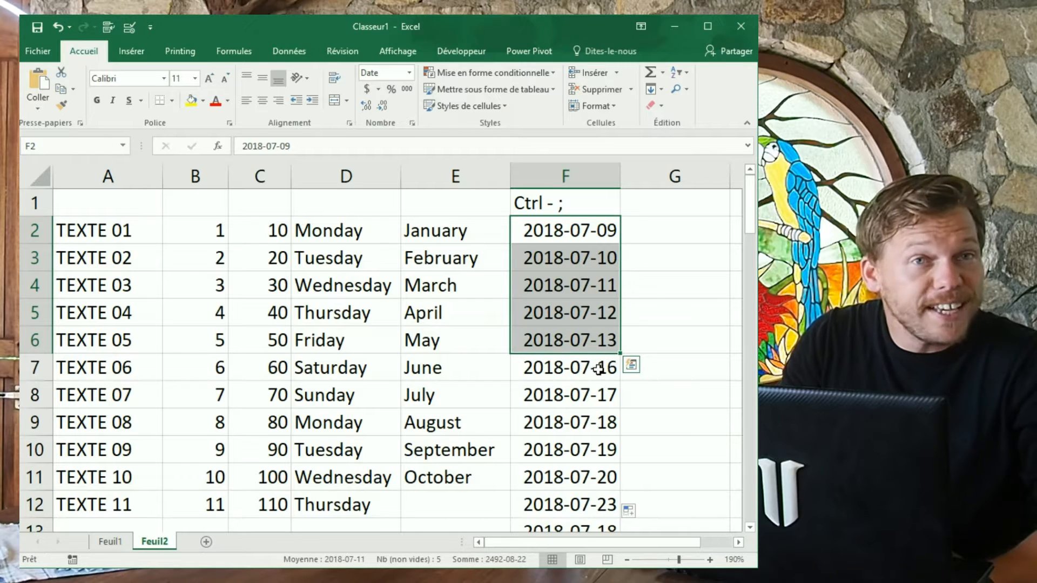
pyautogui.moveTo(595, 367); pyautogui.dragTo(598, 477)
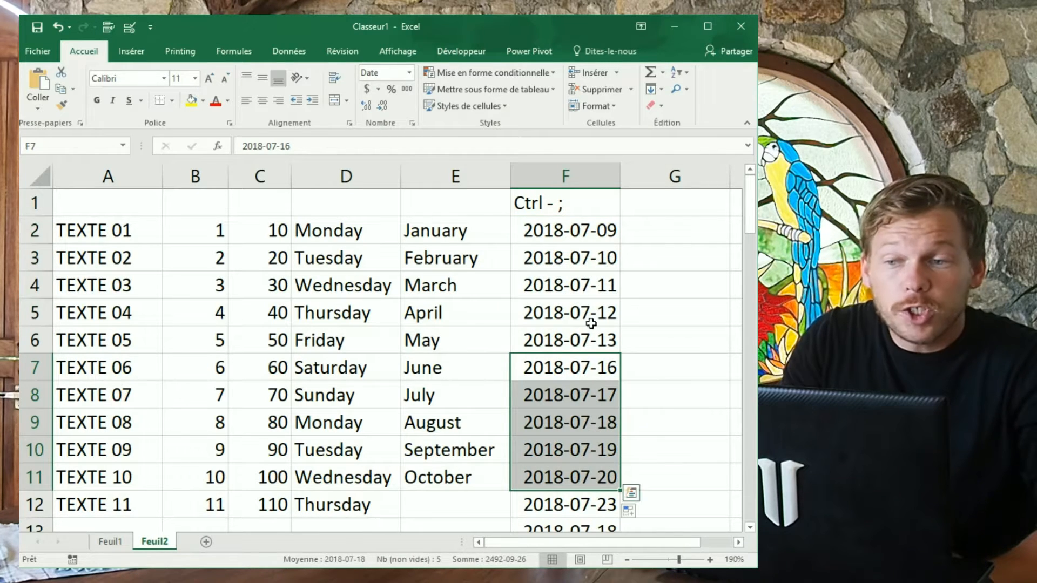
# Step: Enter "Monday" in cell G2 and keep that cell selected
pyautogui.click(704, 241)
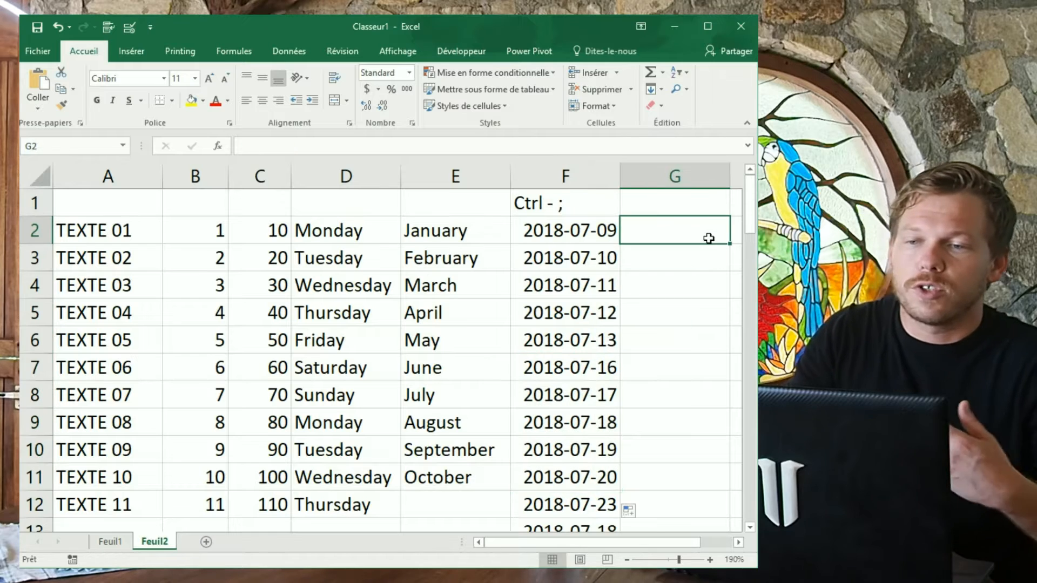
pyautogui.write('Mondayà')
pyautogui.press('BackSpace')
pyautogui.hotkey('ctrl', 'Return')
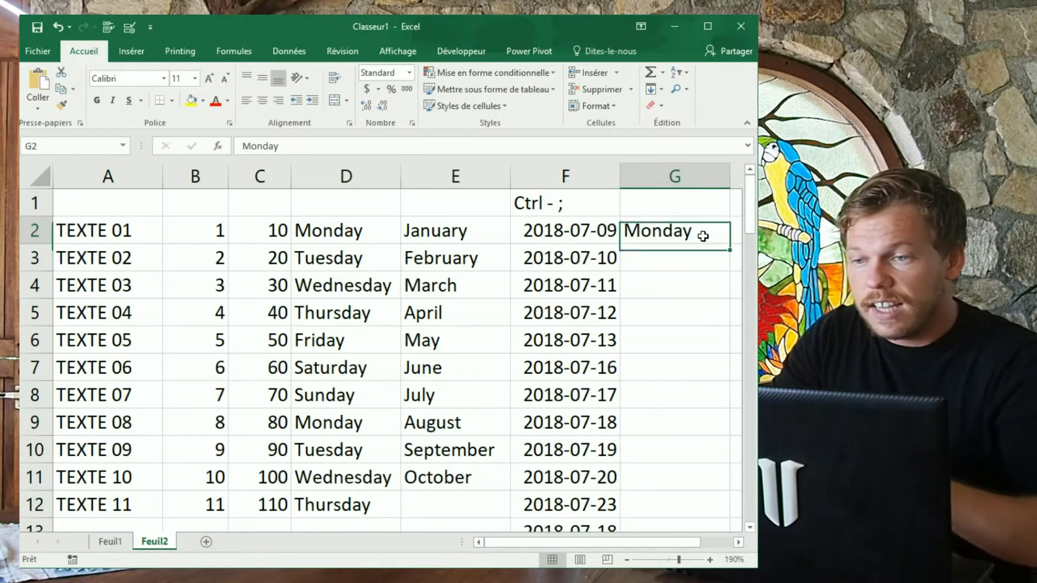
# Step: Autofill "Monday" from G2 down to G15 with weekdays only, and highlight the second work week in F7:G11
pyautogui.moveTo(730, 250); pyautogui.dragTo(704, 418)
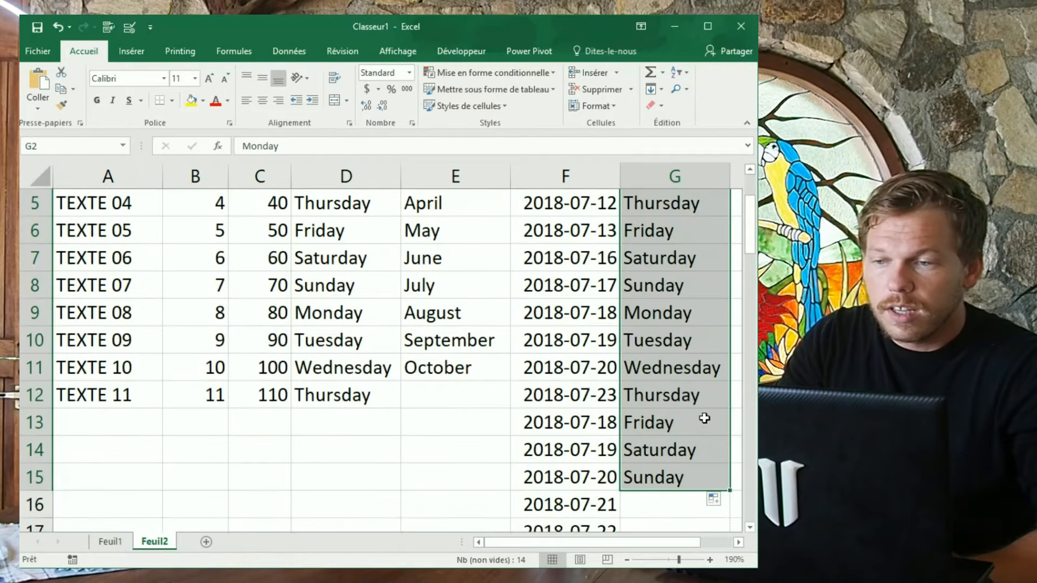
pyautogui.scroll(2, 697, 405)
pyautogui.scroll(-1, 692, 424)
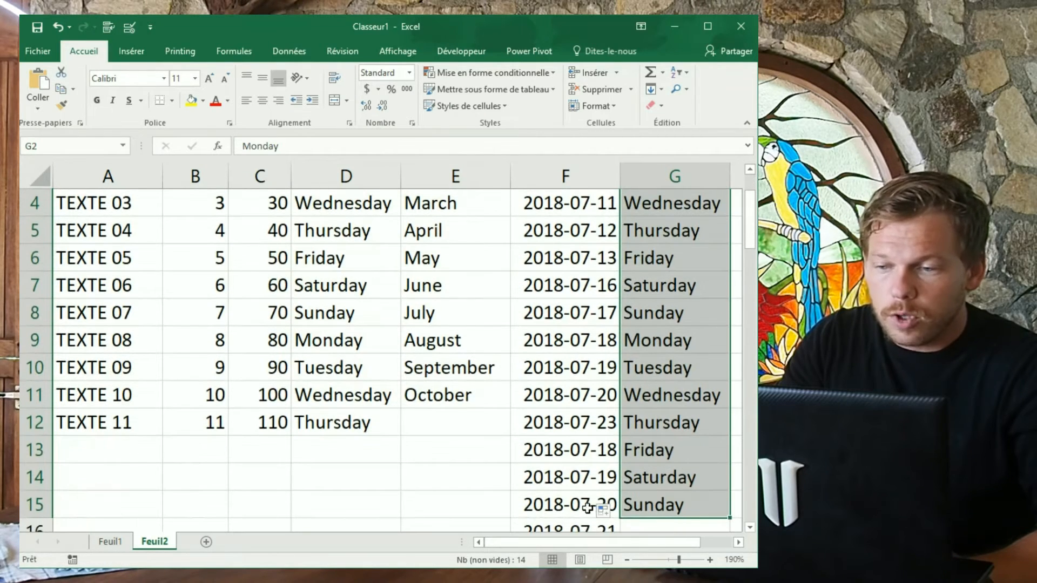
pyautogui.click(603, 510)
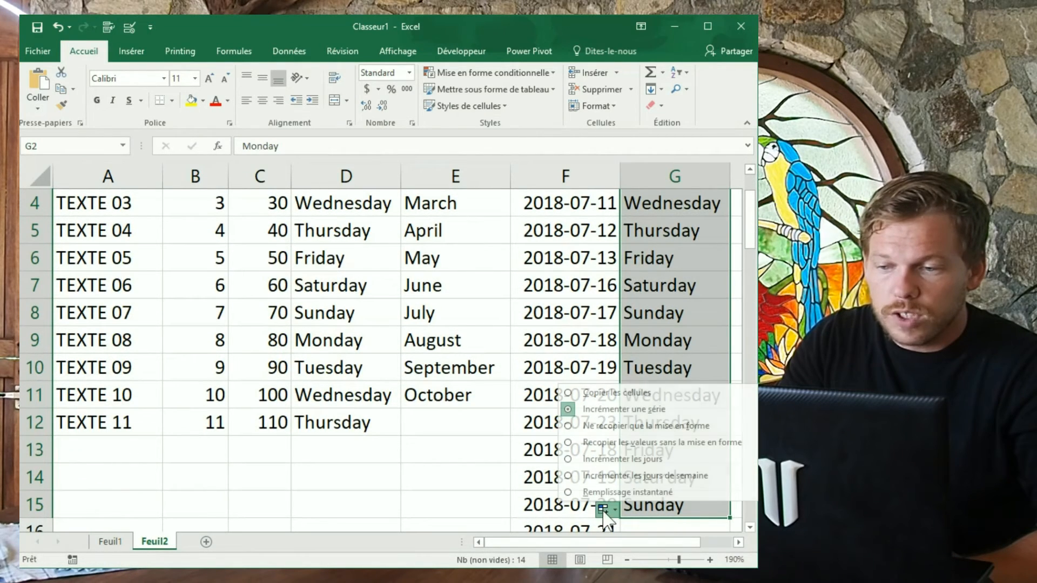
pyautogui.click(630, 476)
pyautogui.scroll(3, 629, 454)
pyautogui.click(594, 231)
pyautogui.click(676, 231)
pyautogui.moveTo(676, 231); pyautogui.dragTo(683, 329)
pyautogui.moveTo(579, 363); pyautogui.dragTo(679, 476)
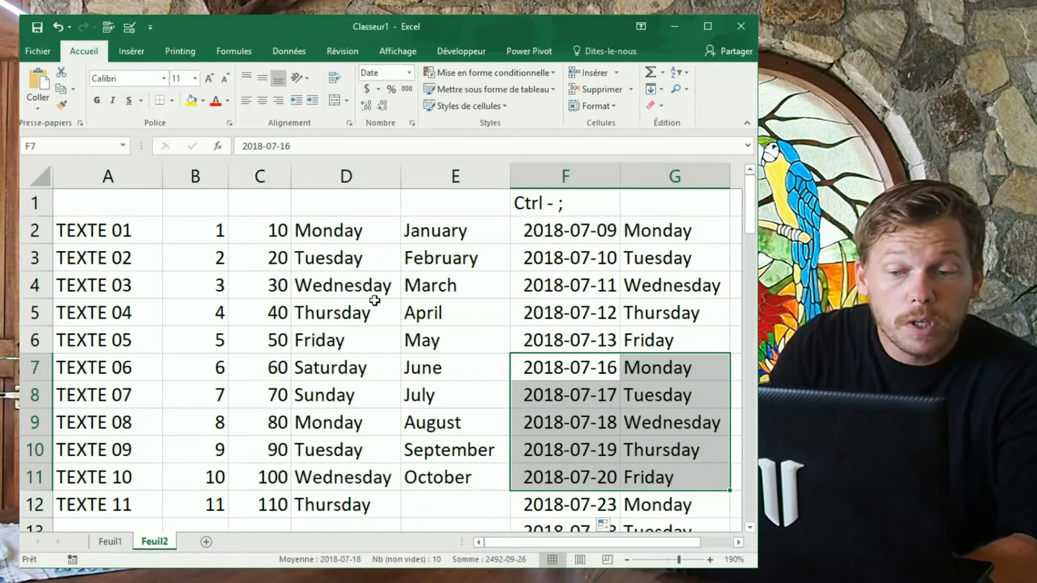
# Step: Enter the column headers "Montant" in cell H1 and "Taxe" in cell I1
pyautogui.hscroll(1, 673, 538)
pyautogui.click(654, 199)
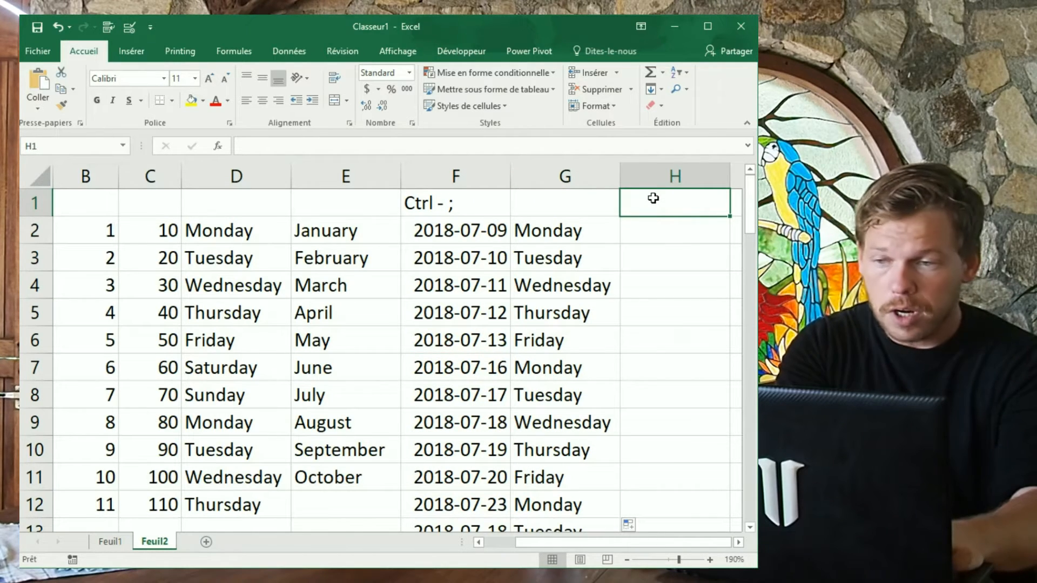
pyautogui.write('Montant')
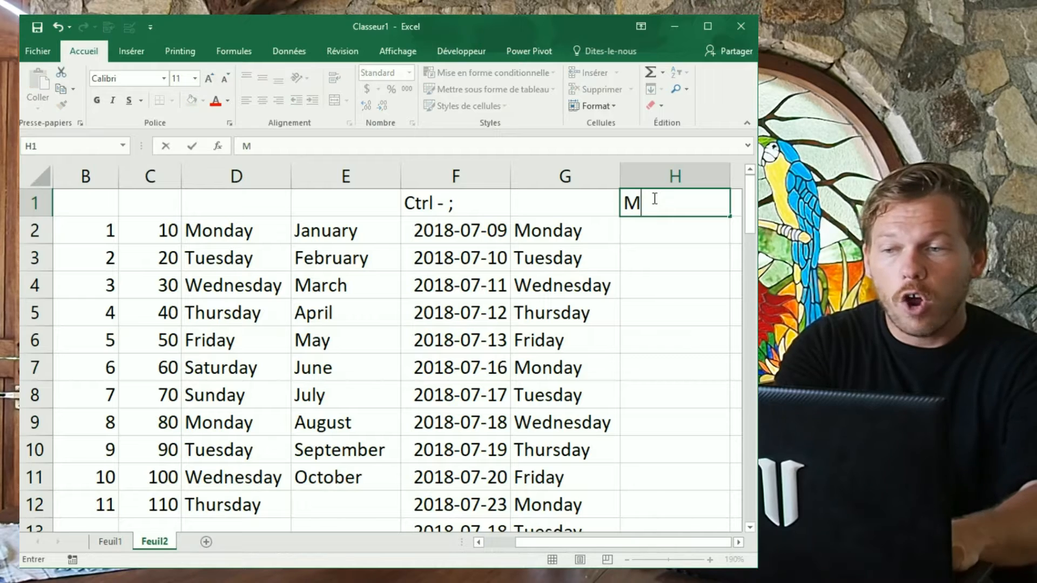
pyautogui.press('Tab')
pyautogui.write('Tax')
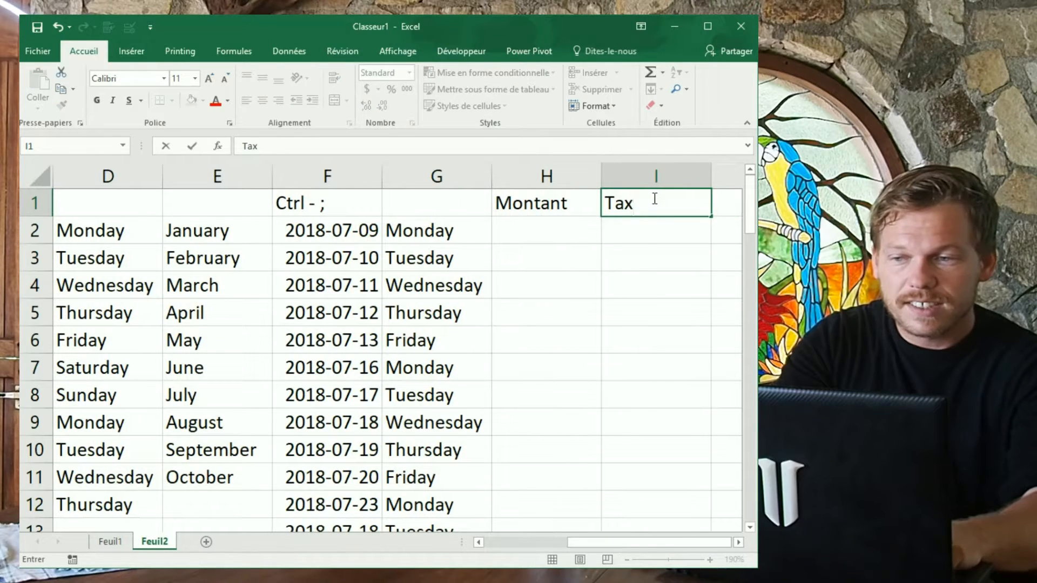
pyautogui.write('e')
pyautogui.press('Return')
# Step: Enter the amount 120 in cell H2 and the tax rate 12% in cell I2
pyautogui.write('120')
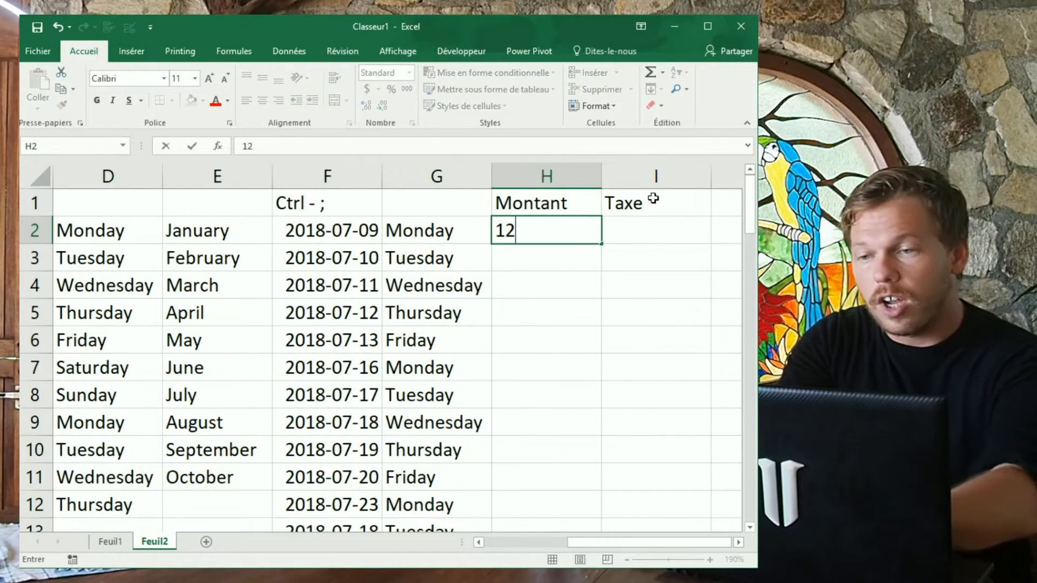
pyautogui.press('Tab')
pyautogui.write('12')
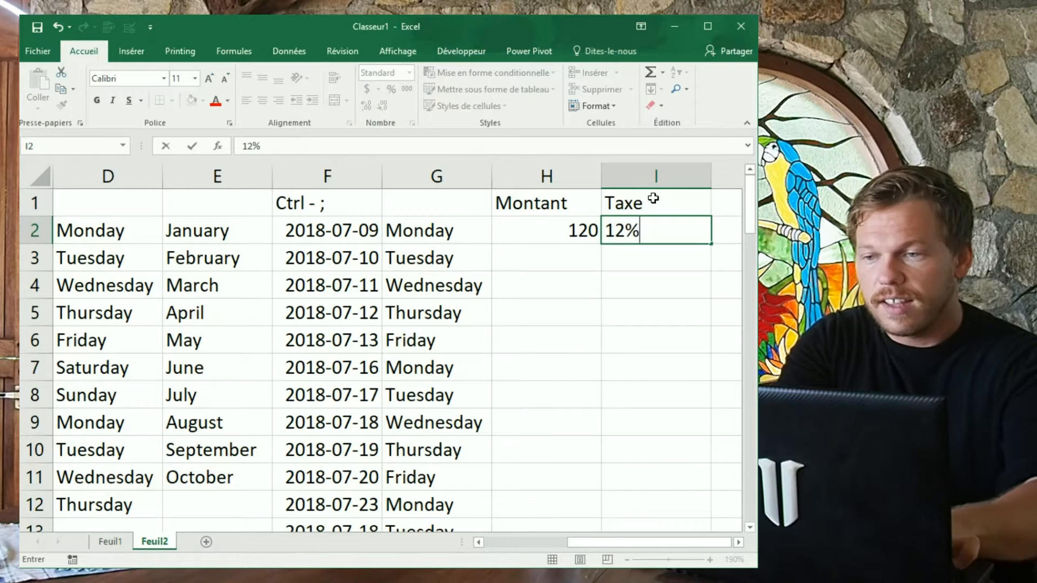
pyautogui.press('Tab')
# Step: Enter the formula =H2*(I2+1) in cell J2 to calculate the amount including tax
pyautogui.write('=')
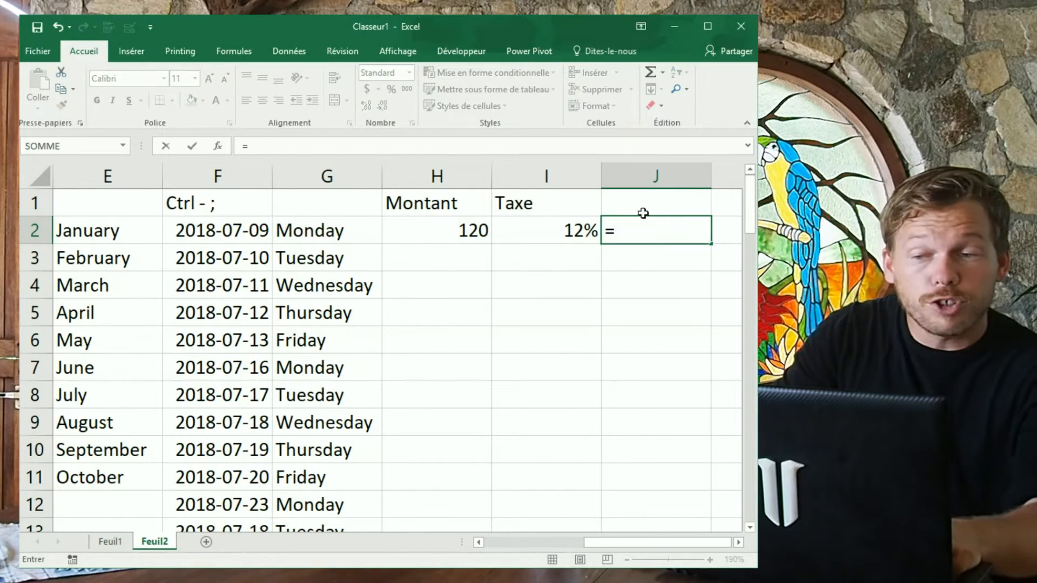
pyautogui.click(453, 221)
pyautogui.write('*')
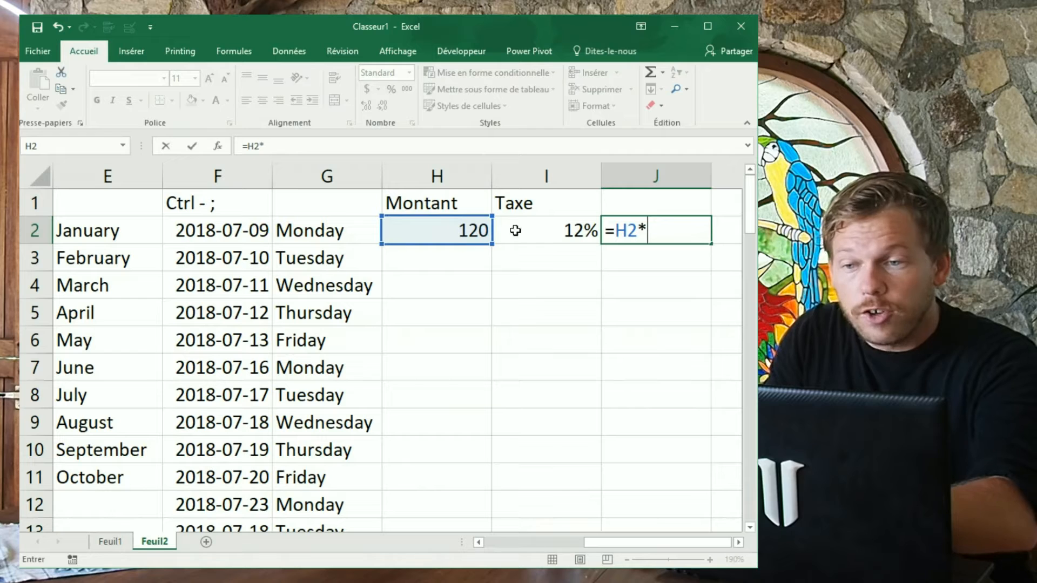
pyautogui.click(520, 230)
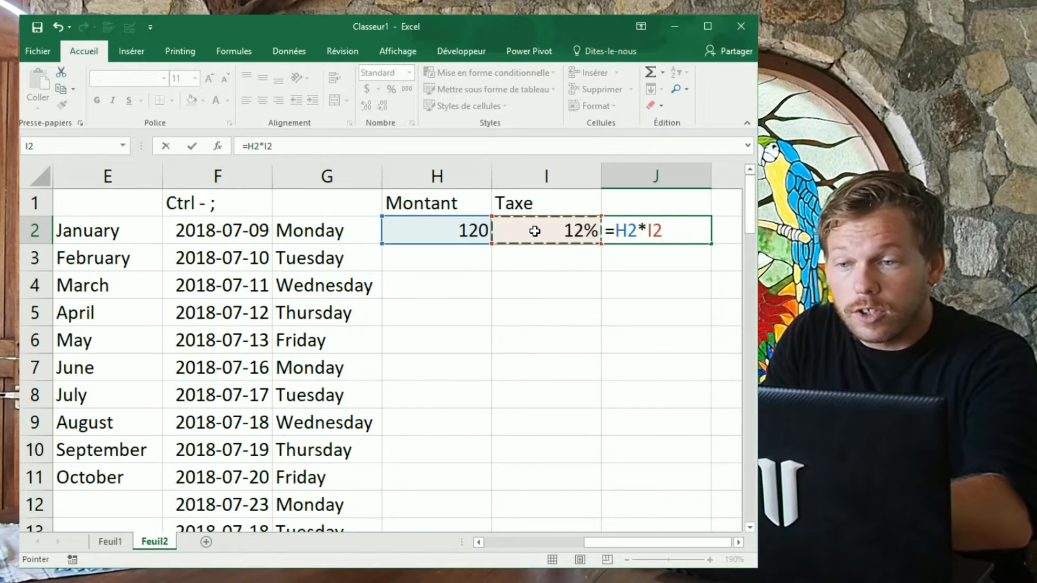
pyautogui.press('Up')
pyautogui.press('Down')
pyautogui.press('Down')
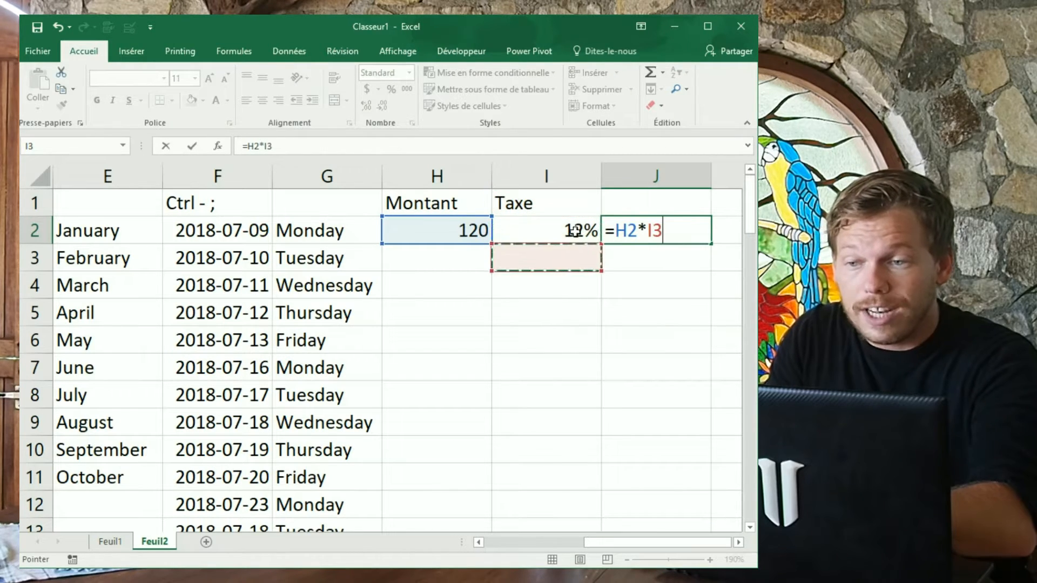
pyautogui.press('Up')
pyautogui.write('+')
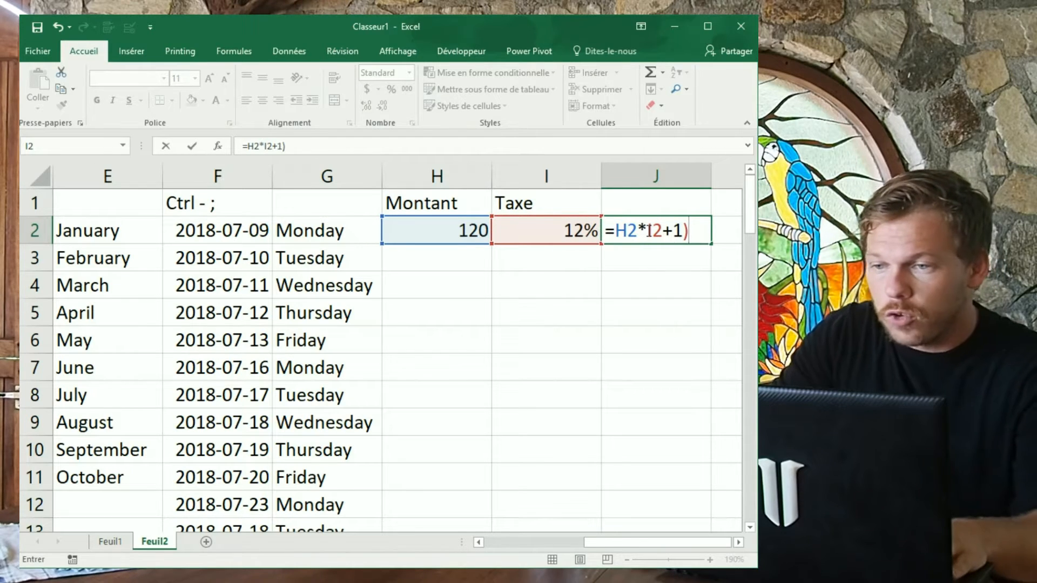
pyautogui.write('(')
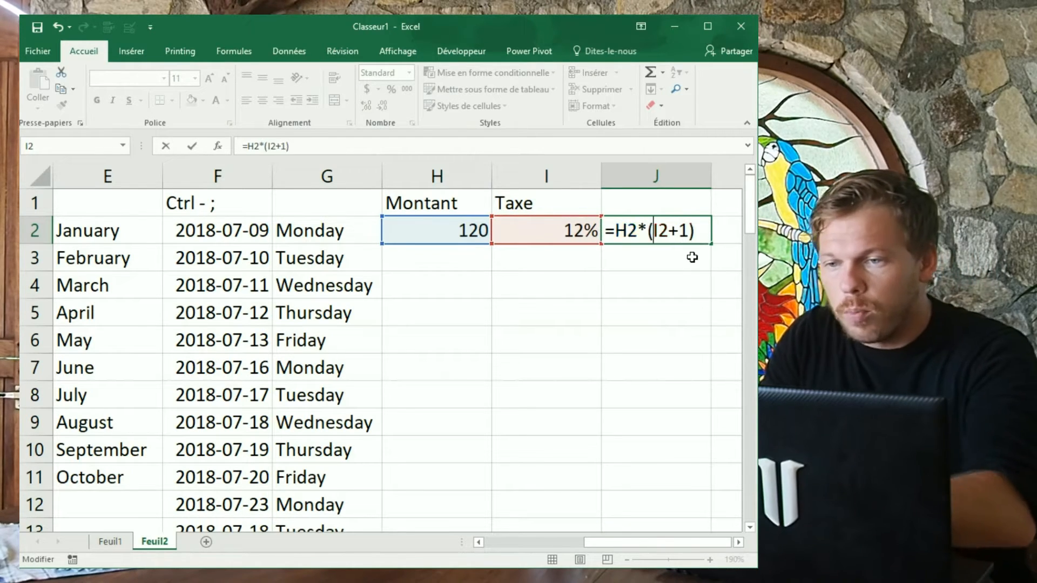
pyautogui.press('Return')
pyautogui.click(660, 228)
pyautogui.click(631, 202)
# Step: Enter the amount 144 in cell H3 and the tax rate 14% in cell I3
pyautogui.click(482, 223)
pyautogui.click(480, 256)
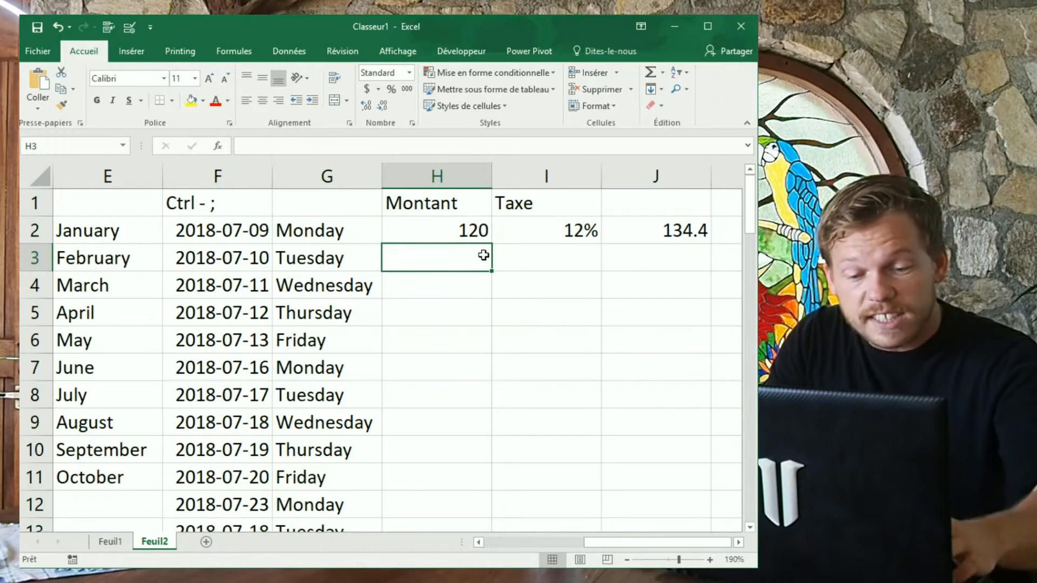
pyautogui.write('144')
pyautogui.click(542, 266)
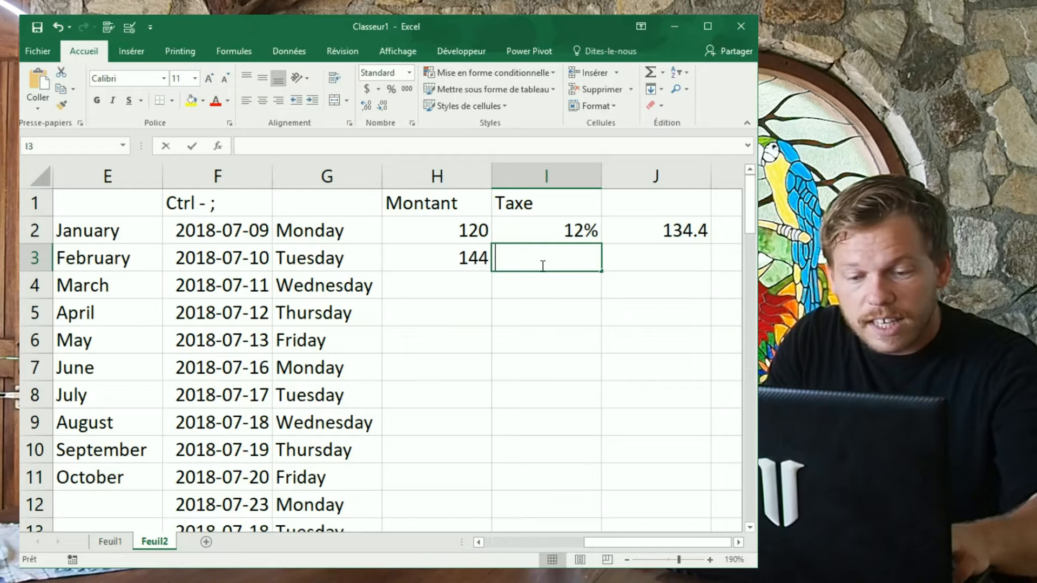
pyautogui.write('14%')
pyautogui.press('Return')
# Step: Autofill the tax-inclusive formula from J2 down to J3 and inspect the copied formula in J3
pyautogui.click(692, 231)
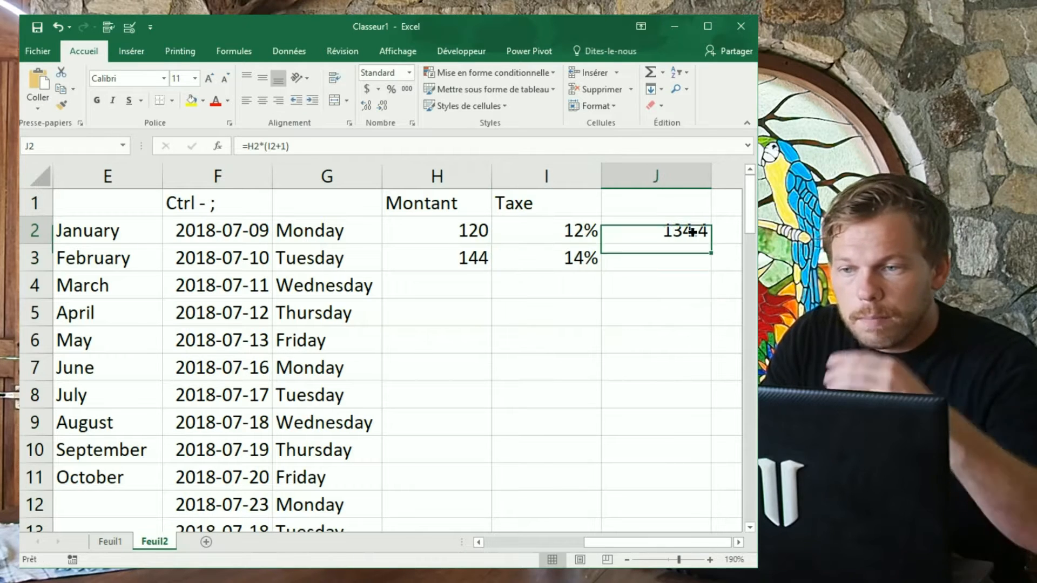
pyautogui.moveTo(711, 244); pyautogui.dragTo(704, 281)
pyautogui.click(687, 265)
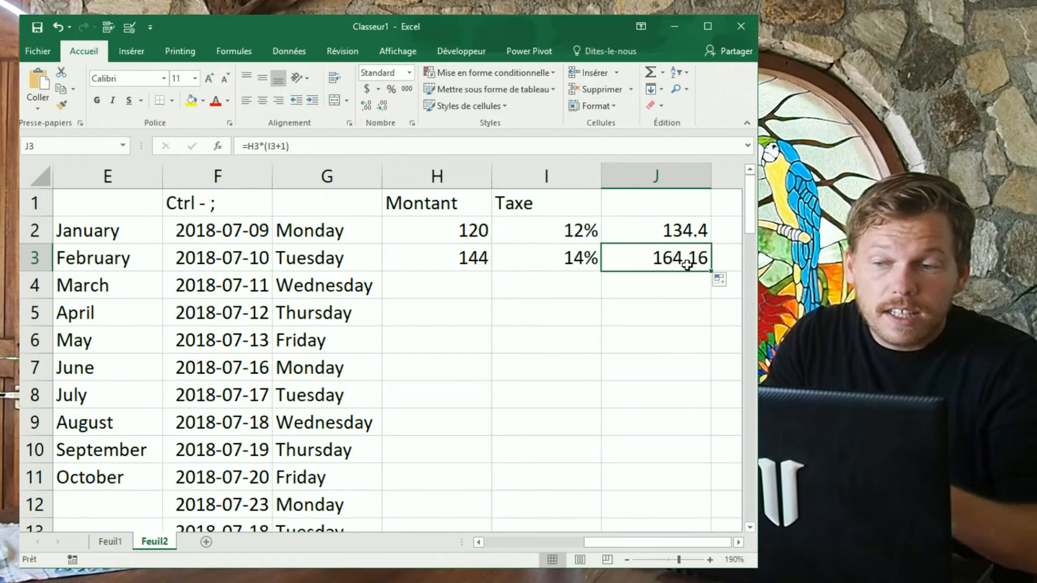
# Step: Change the formula in cell J3 to =H3*(I+1) and reselect that cell
pyautogui.click(271, 142)
pyautogui.press('Delete')
pyautogui.press('Return')
pyautogui.click(684, 259)
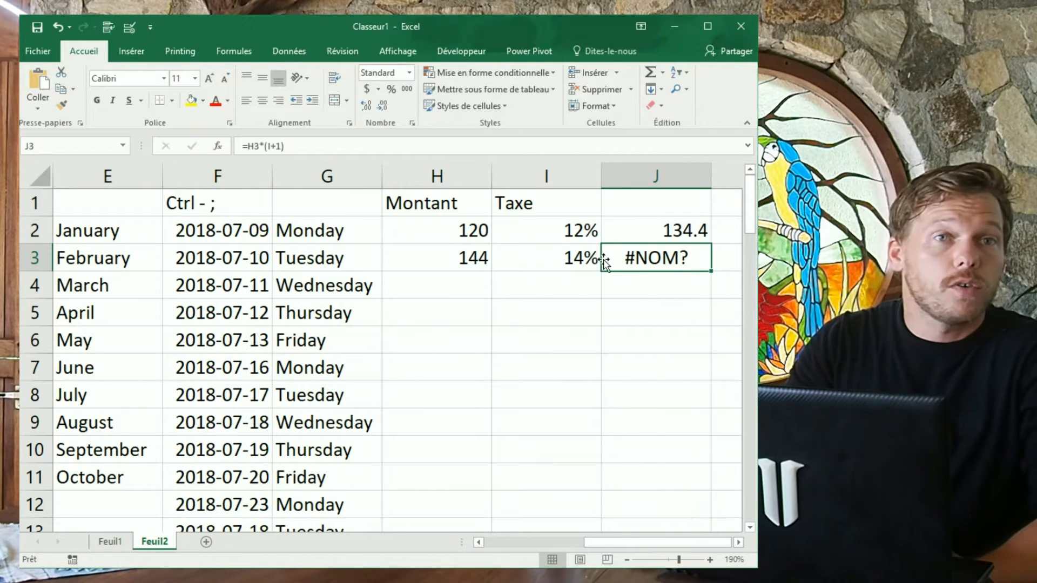
# Step: Autofill the formula from J2 down to J3 again, replacing the faulty formula in J3
pyautogui.click(628, 238)
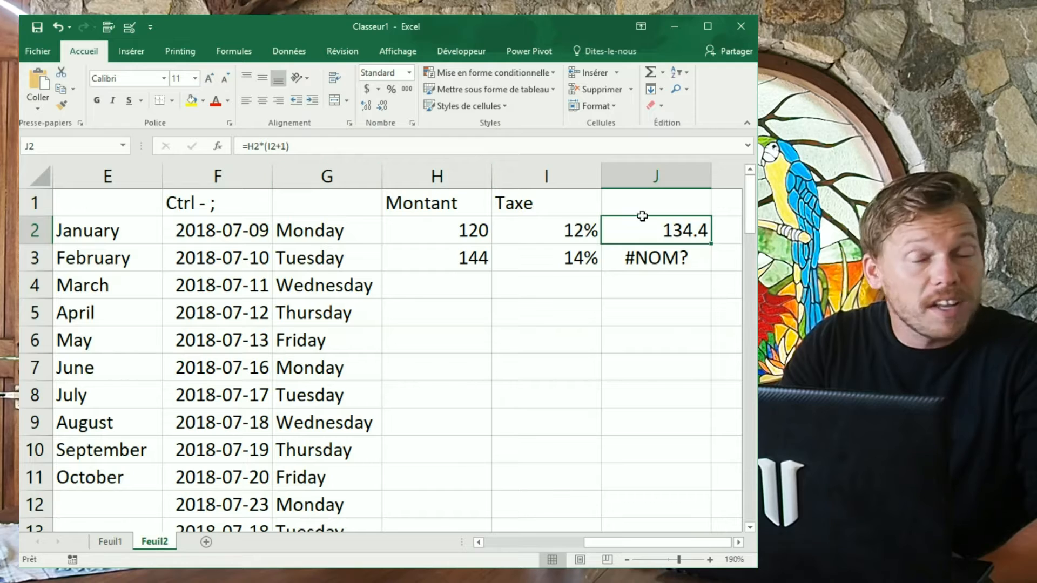
pyautogui.moveTo(711, 246); pyautogui.dragTo(711, 270)
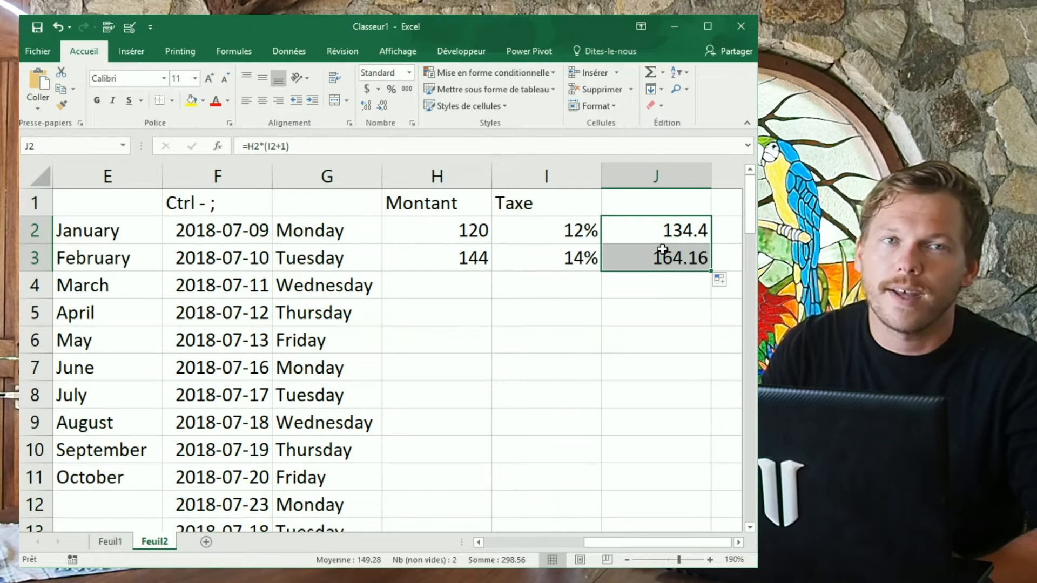
pyautogui.click(710, 243)
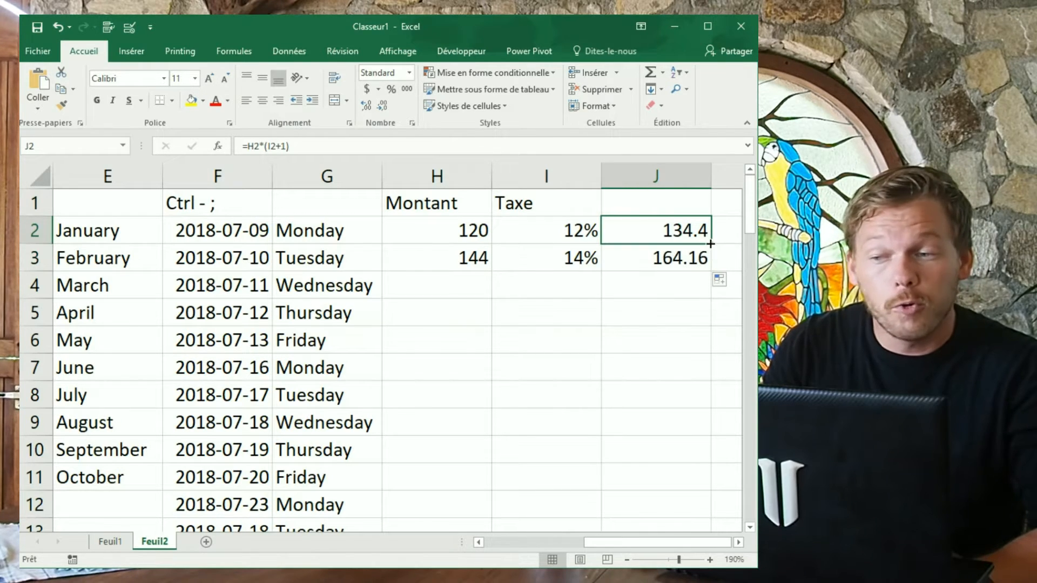
pyautogui.moveTo(711, 243); pyautogui.dragTo(710, 275)
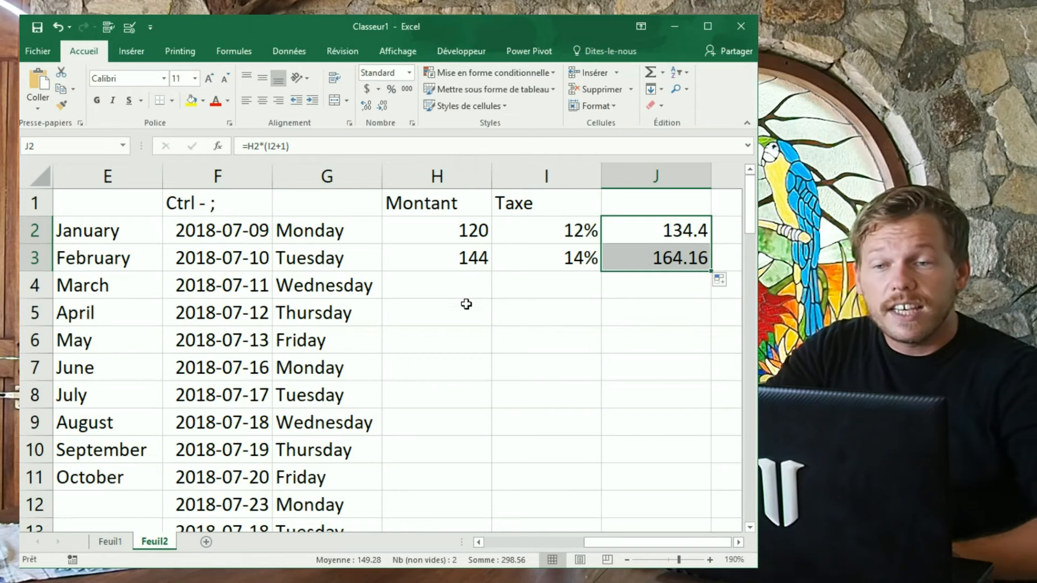
pyautogui.moveTo(443, 232); pyautogui.dragTo(493, 398)
pyautogui.click(490, 348)
pyautogui.moveTo(491, 354); pyautogui.dragTo(703, 372)
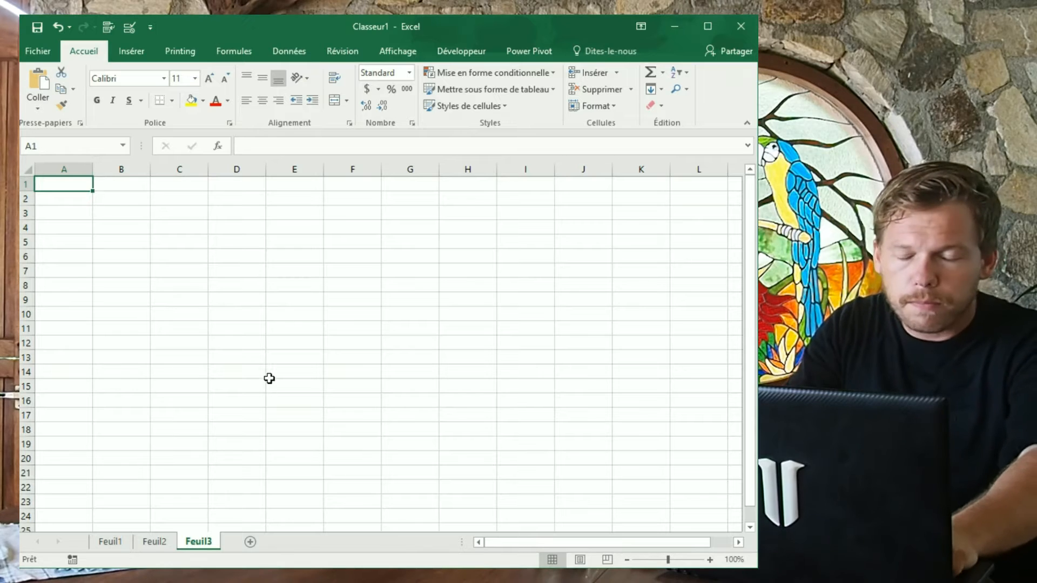
# Step: On the empty sheet Feuil3, enter the formula =A2+B2 in cell C2
pyautogui.scroll(2, 227, 248)
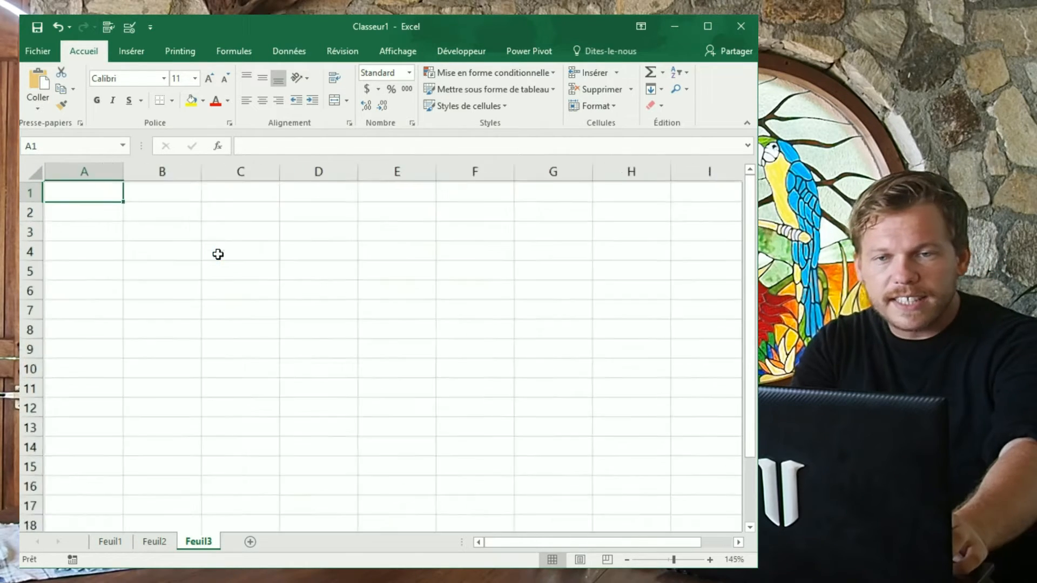
pyautogui.scroll(4, 218, 254)
pyautogui.click(142, 232)
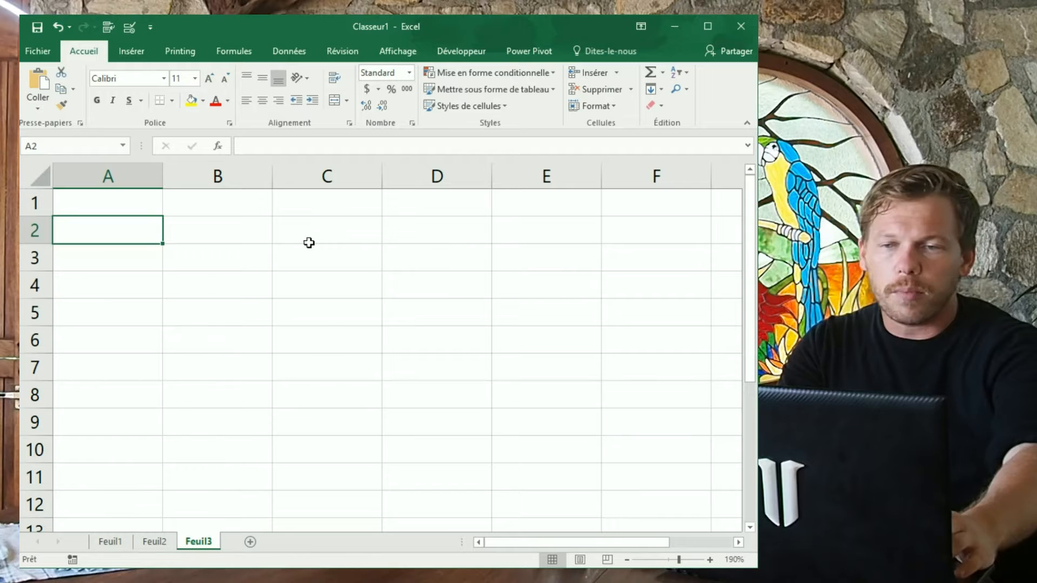
pyautogui.click(323, 232)
pyautogui.write('=')
pyautogui.click(118, 234)
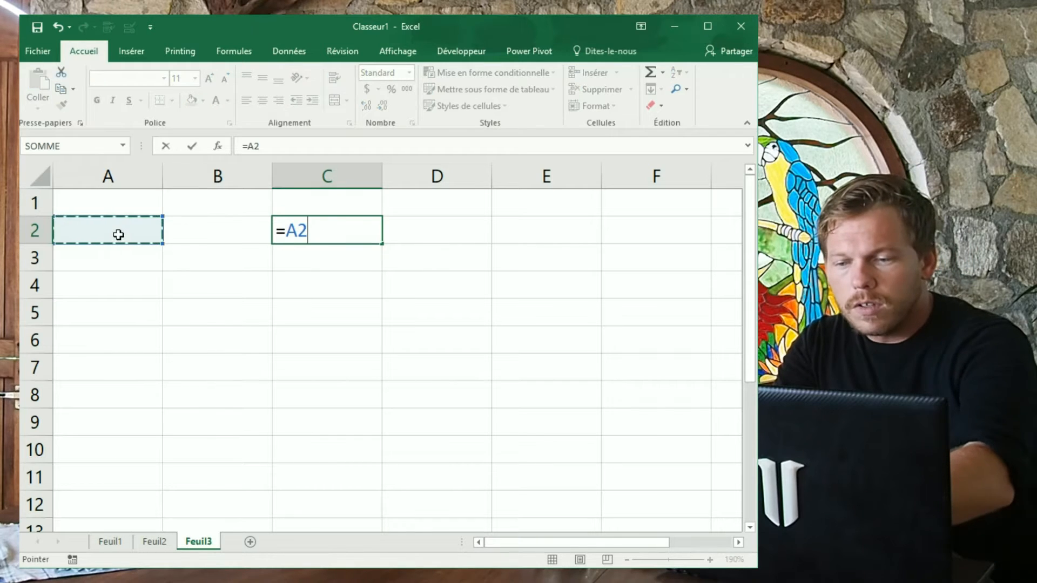
pyautogui.write('+')
pyautogui.click(213, 223)
pyautogui.press('Return')
# Step: Enter 12 in cell A2 and 12 in cell B2, and select the sum in C2
pyautogui.click(95, 232)
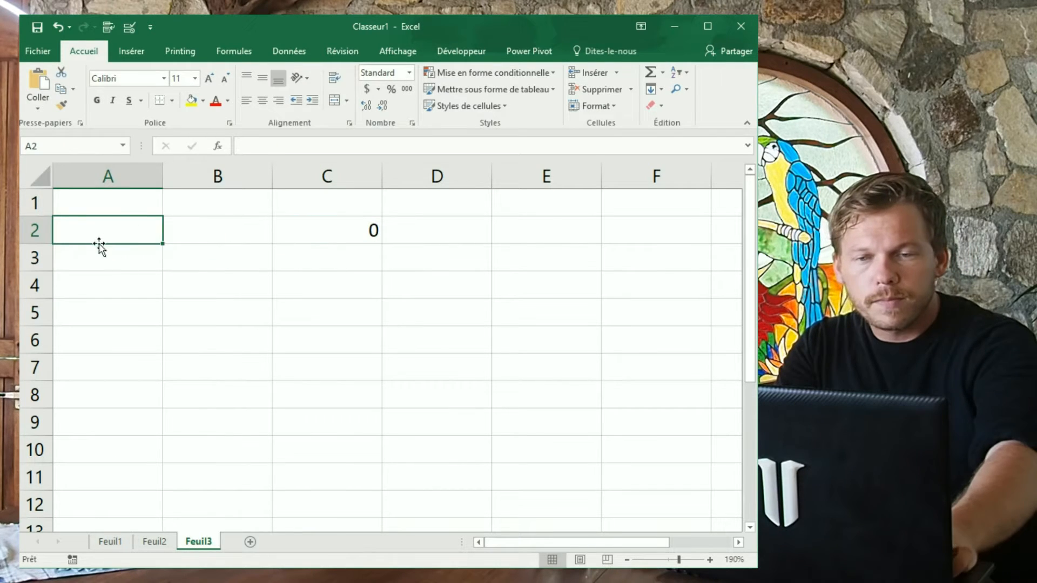
pyautogui.write('12')
pyautogui.click(203, 249)
pyautogui.click(211, 232)
pyautogui.write('12')
pyautogui.click(351, 232)
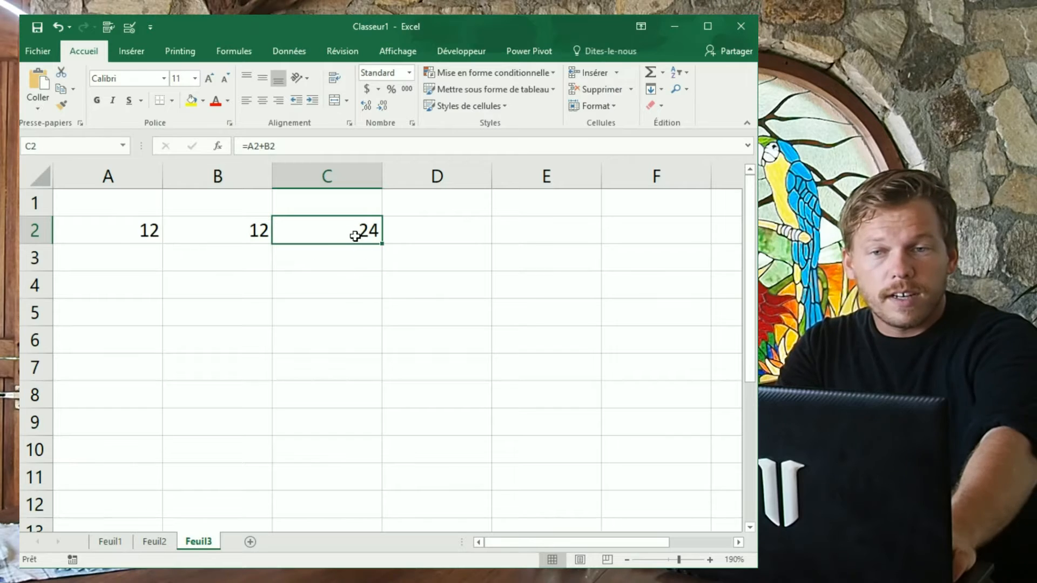
# Step: Change cell B2 to 16 and cell A2 to 14, and select both cells
pyautogui.click(241, 239)
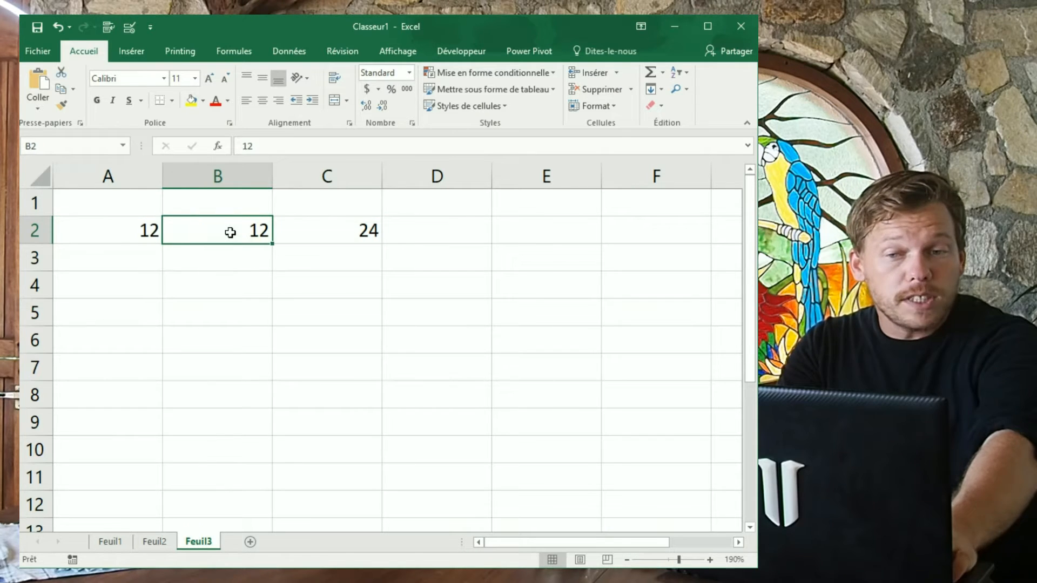
pyautogui.write('16')
pyautogui.click(278, 290)
pyautogui.click(320, 231)
pyautogui.click(121, 238)
pyautogui.write('14')
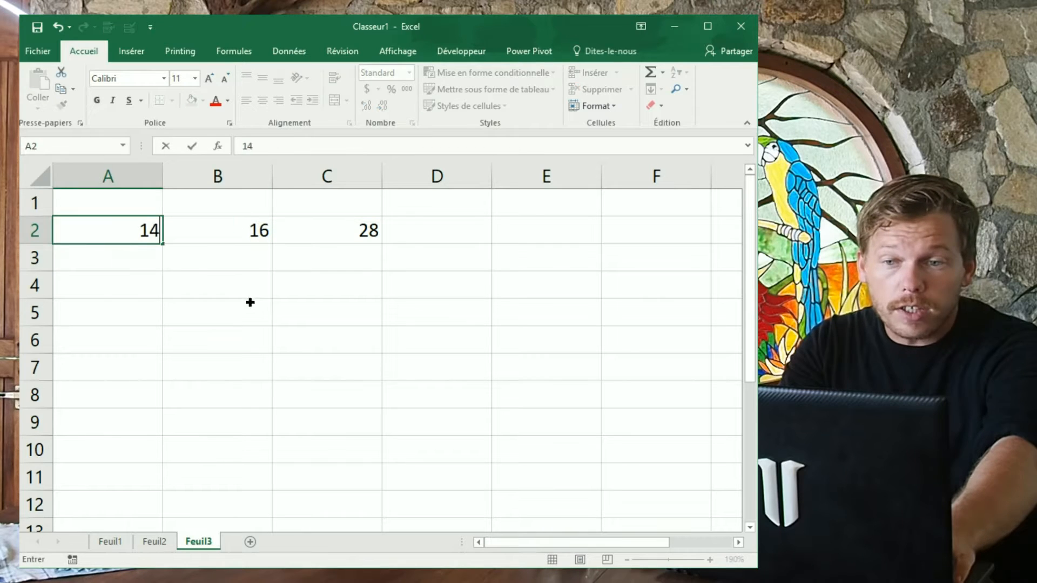
pyautogui.click(251, 301)
pyautogui.moveTo(124, 237); pyautogui.dragTo(252, 229)
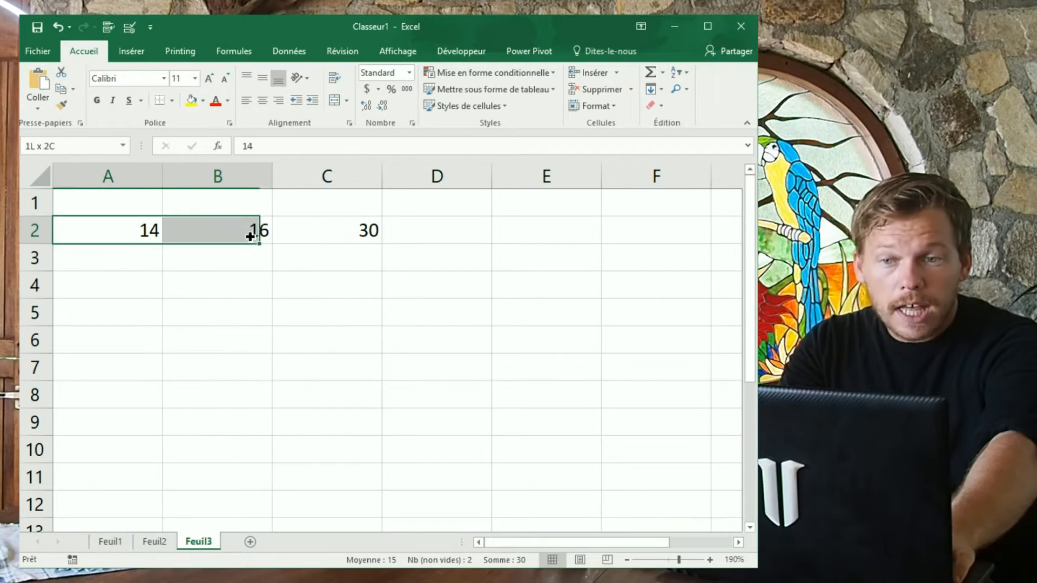
# Step: Copy the formula in C2 and paste it into cell E5
pyautogui.click(369, 231)
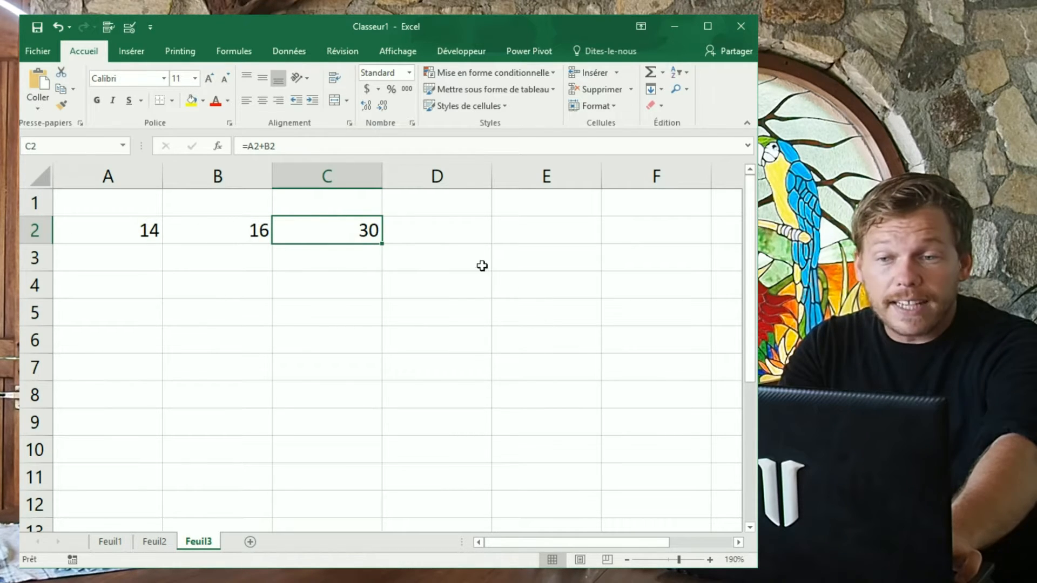
pyautogui.hotkey('ctrl', 'c')
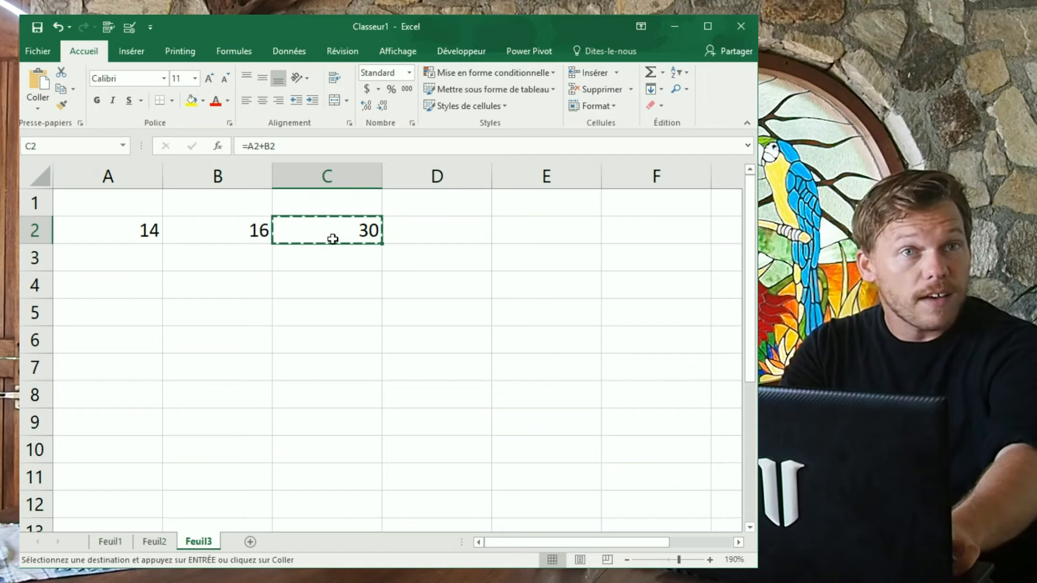
pyautogui.rightClick(333, 239)
pyautogui.click(381, 262)
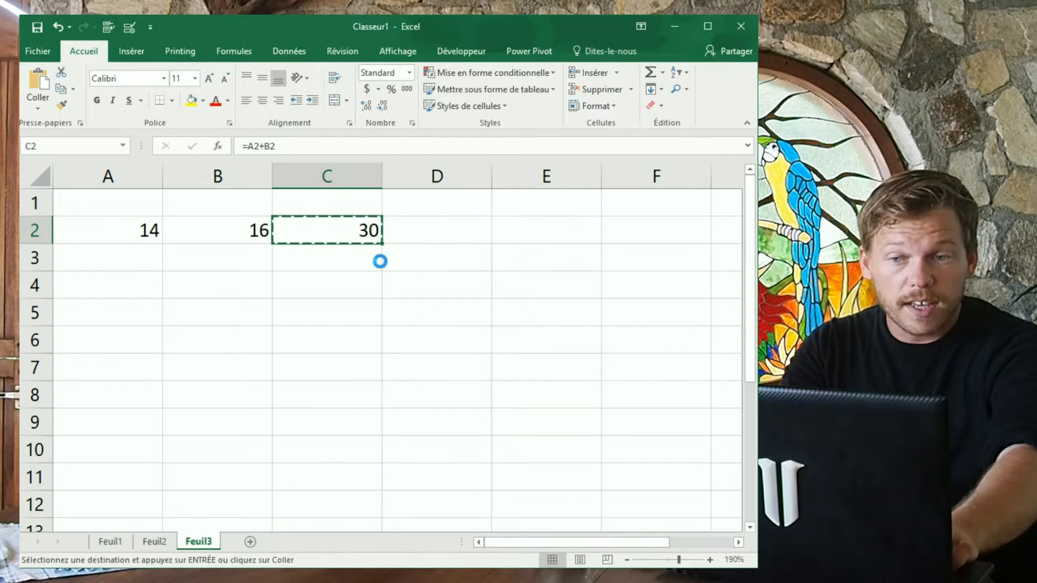
pyautogui.click(546, 311)
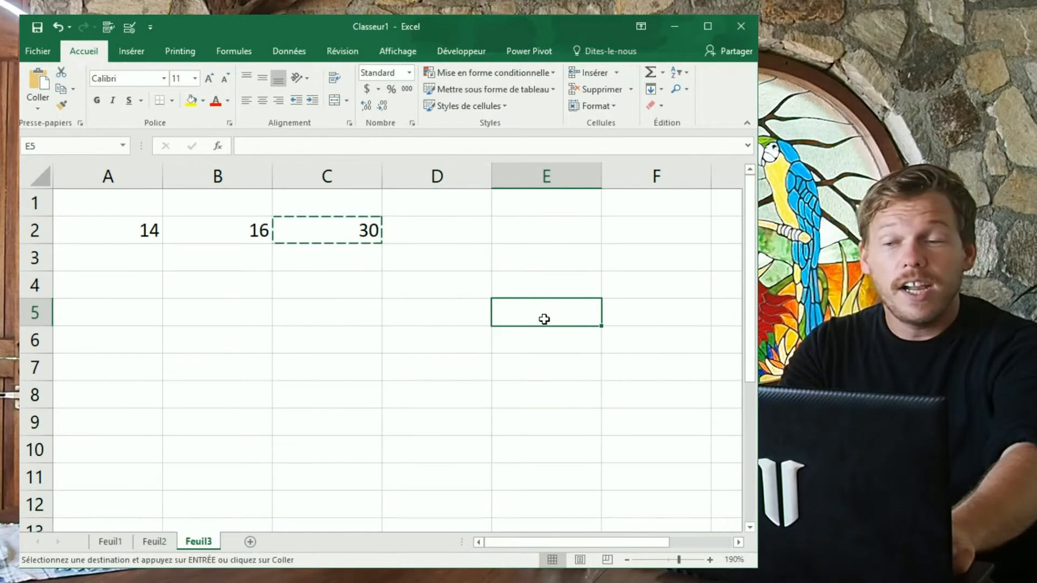
pyautogui.hotkey('ctrl', 'v')
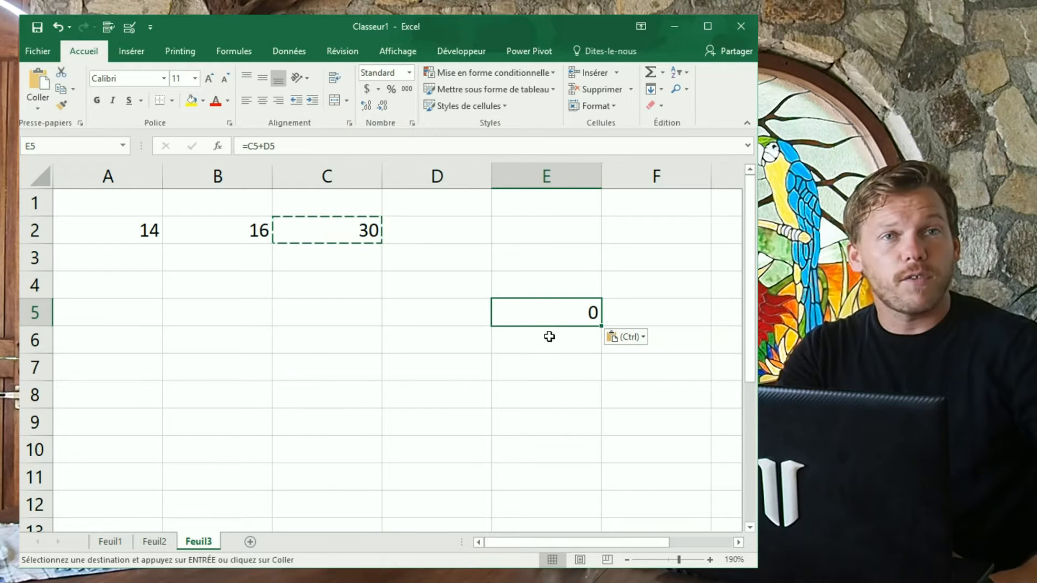
# Step: Enter 23 in cell D5 and 12 in cell C5, and select both cells
pyautogui.click(463, 310)
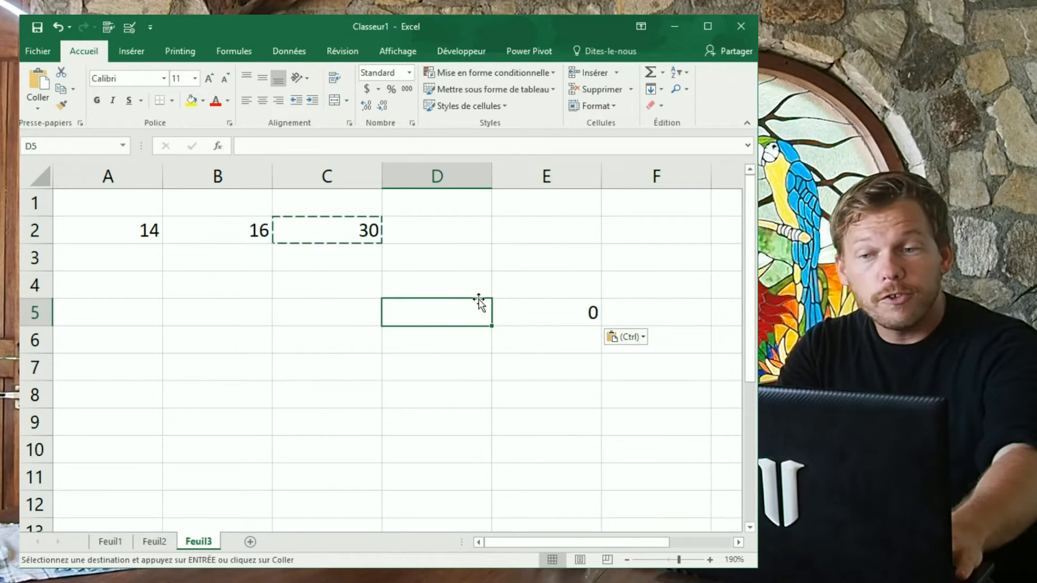
pyautogui.write('23')
pyautogui.click(348, 315)
pyautogui.write('12')
pyautogui.click(365, 375)
pyautogui.moveTo(323, 315); pyautogui.dragTo(459, 313)
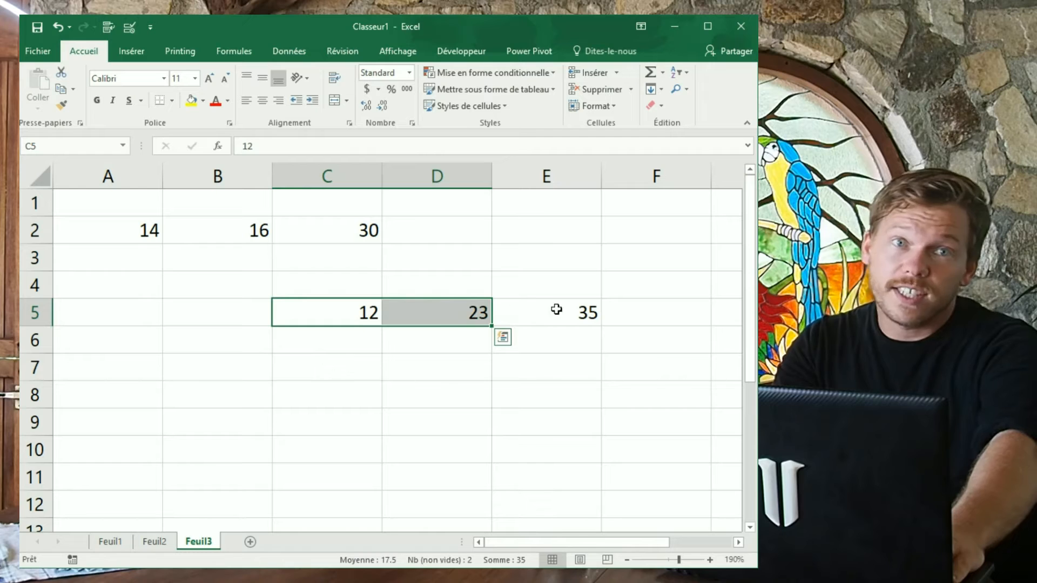
# Step: Check the copied formula in E5 and clear the contents of cells C5 to E5
pyautogui.click(589, 312)
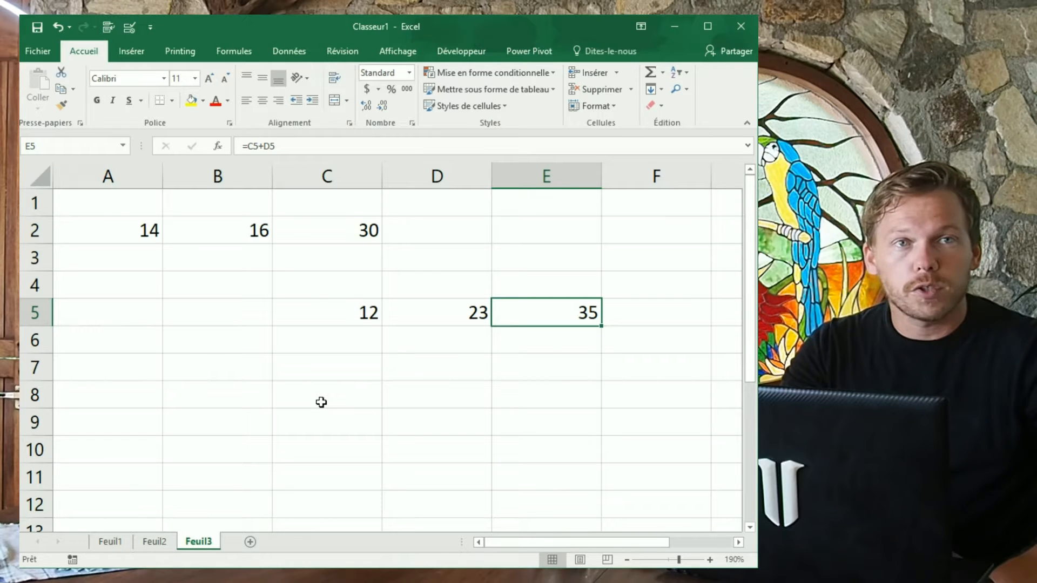
pyautogui.moveTo(351, 313); pyautogui.dragTo(510, 310)
pyautogui.press('Delete')
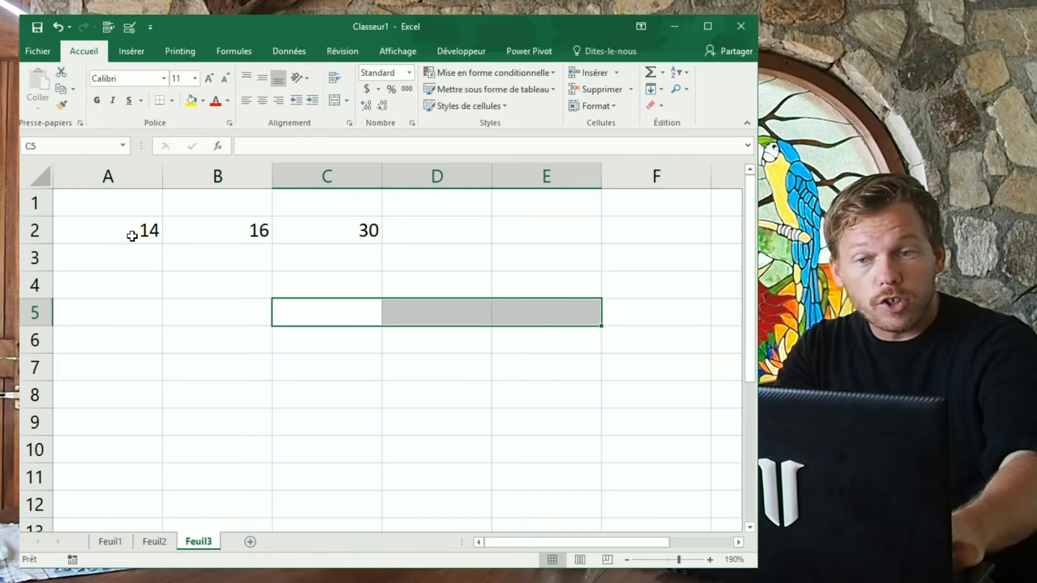
# Step: Copy C2, paste only its value into cell D4, and compare the contents of both cells
pyautogui.click(346, 237)
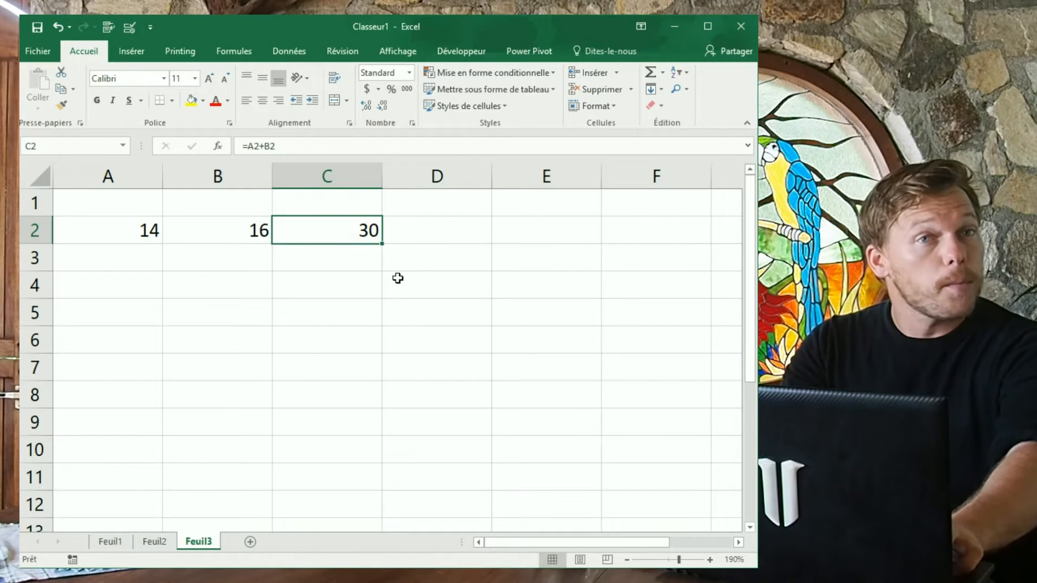
pyautogui.hotkey('ctrl', 'c')
pyautogui.click(448, 283)
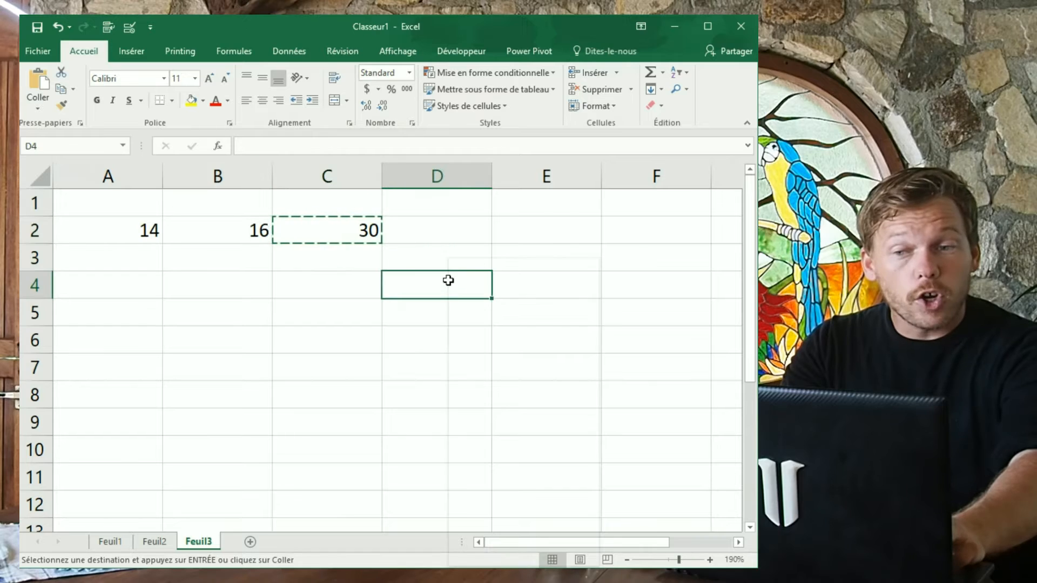
pyautogui.rightClick(448, 283)
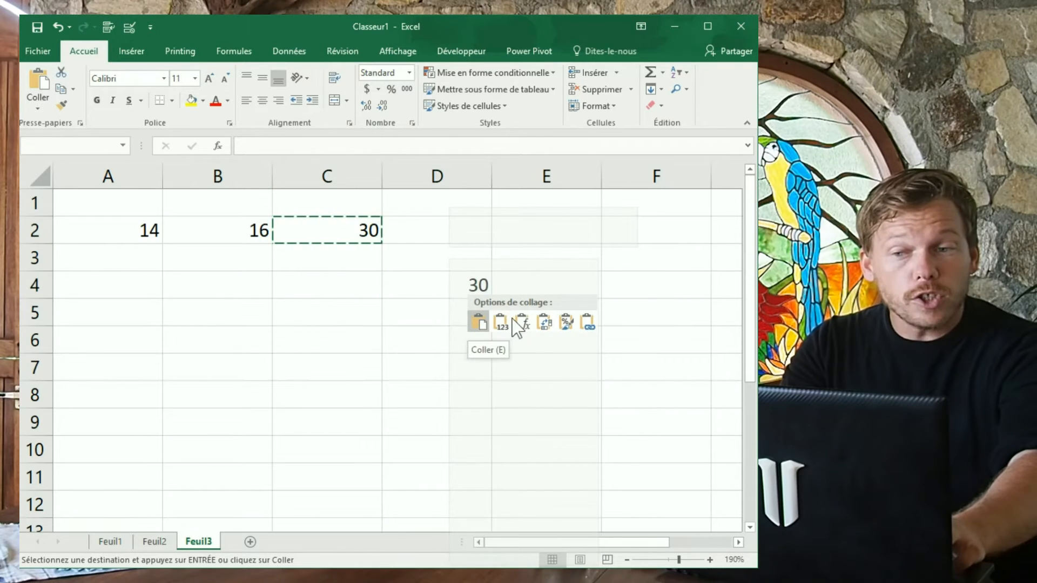
pyautogui.rightClick(435, 294)
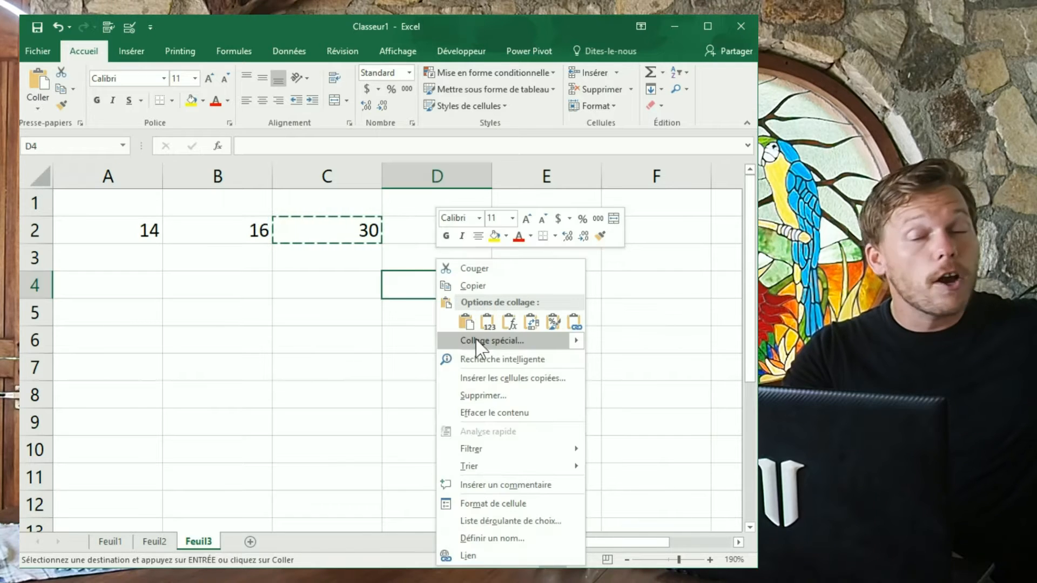
pyautogui.click(487, 323)
pyautogui.click(357, 240)
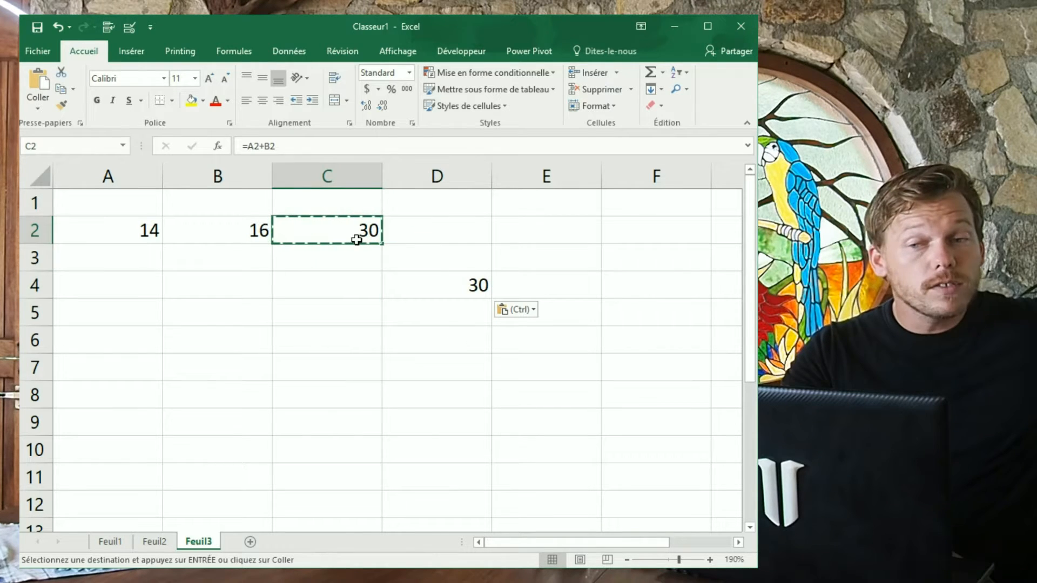
pyautogui.click(420, 274)
# Step: Format cell C2 with yellow fill, red bold italic text and the dollar accounting number format
pyautogui.click(351, 227)
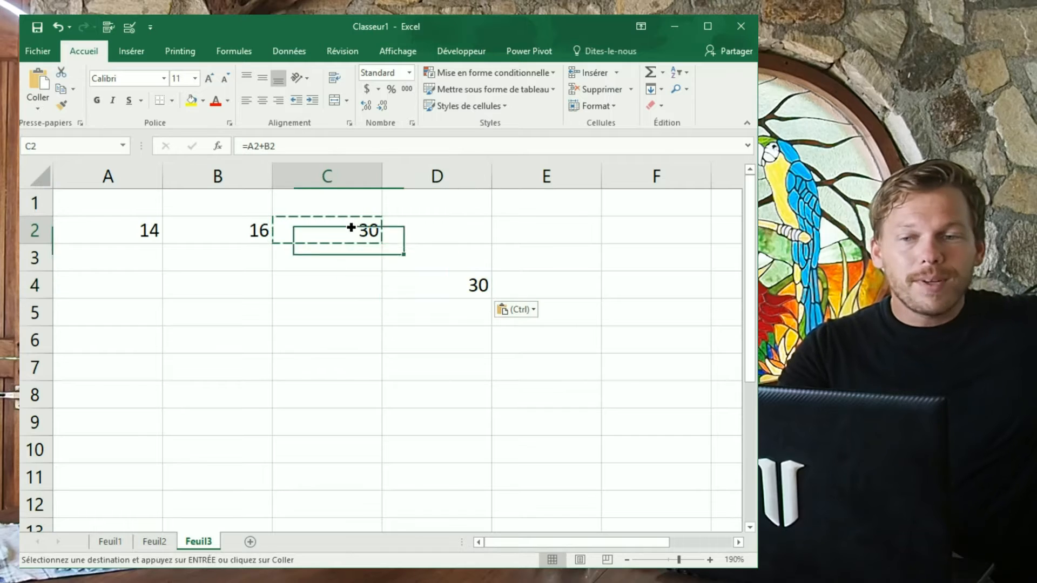
pyautogui.click(191, 101)
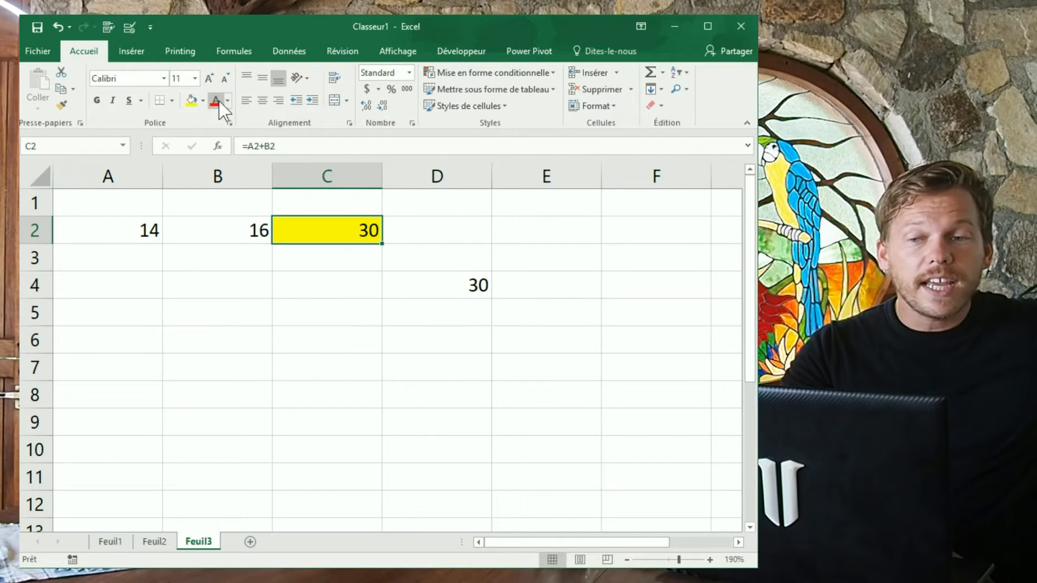
pyautogui.click(216, 100)
pyautogui.click(90, 105)
pyautogui.click(112, 101)
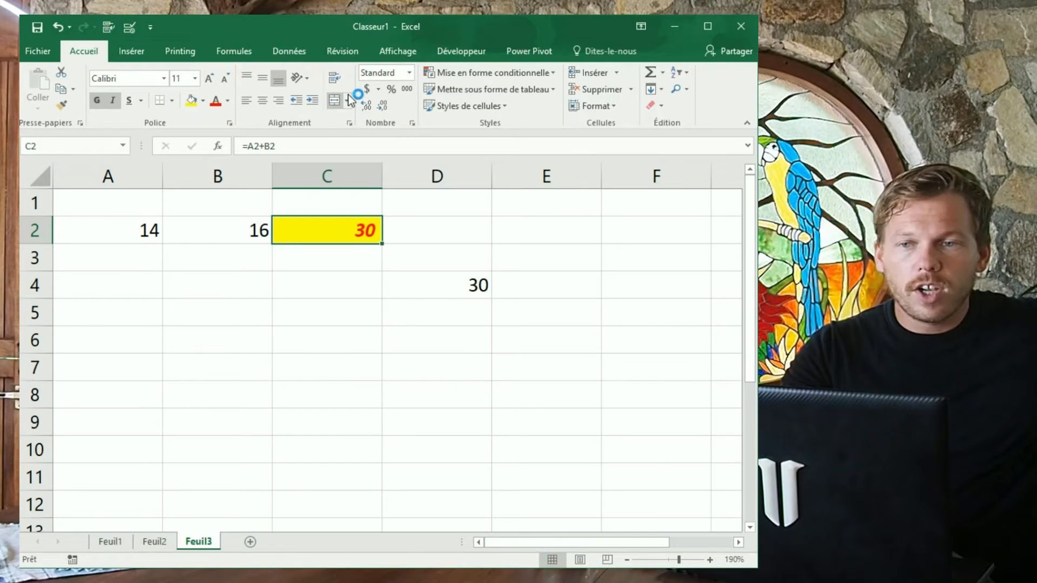
pyautogui.click(269, 301)
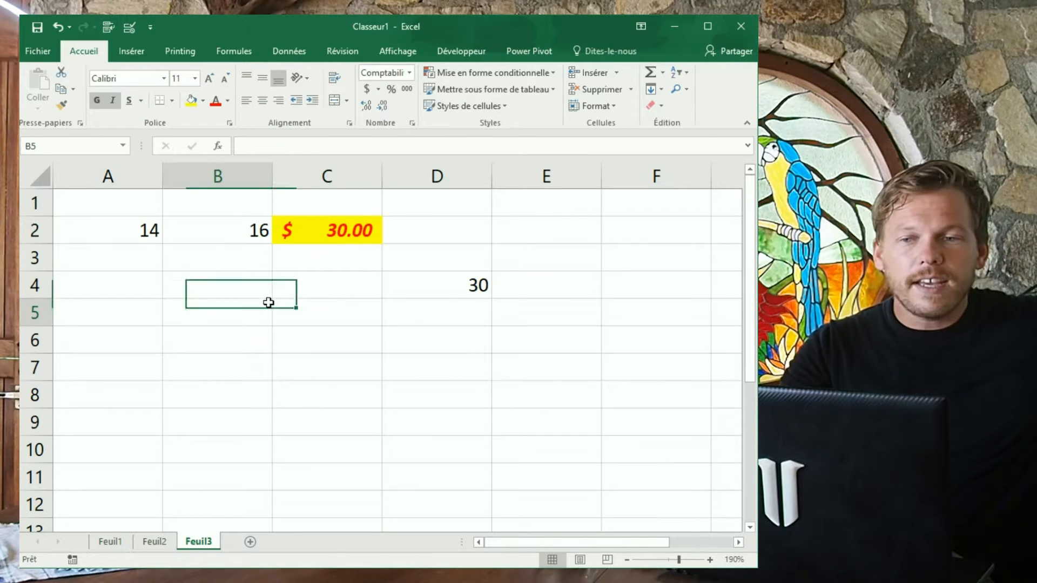
# Step: Copy the formatted cell C2 into E5 with its formula and formatting, and compare the formulas in both cells
pyautogui.click(477, 284)
pyautogui.click(337, 230)
pyautogui.hotkey('ctrl', 'c')
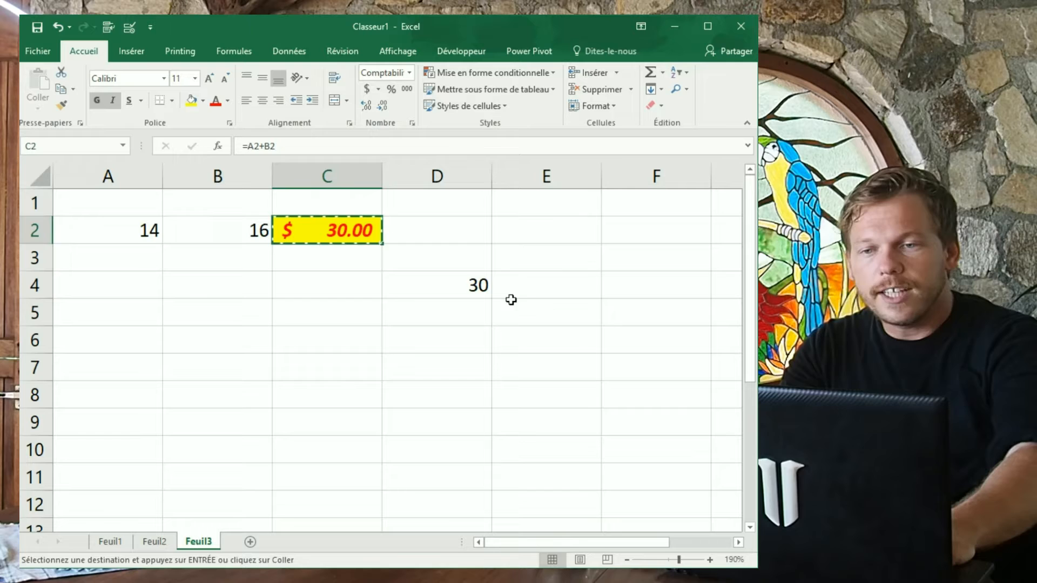
pyautogui.click(561, 314)
pyautogui.hotkey('ctrl', 'v')
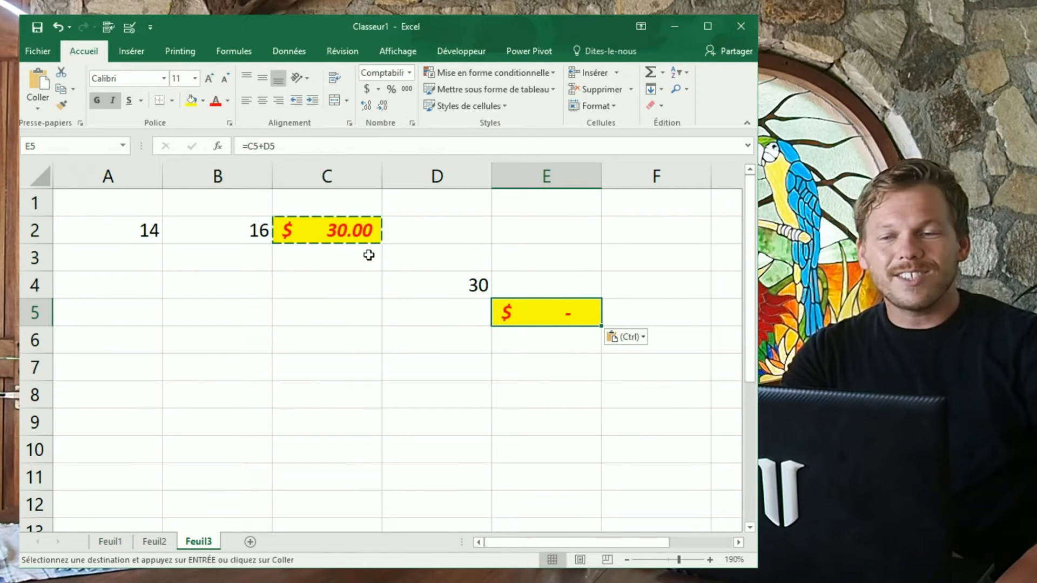
pyautogui.click(333, 229)
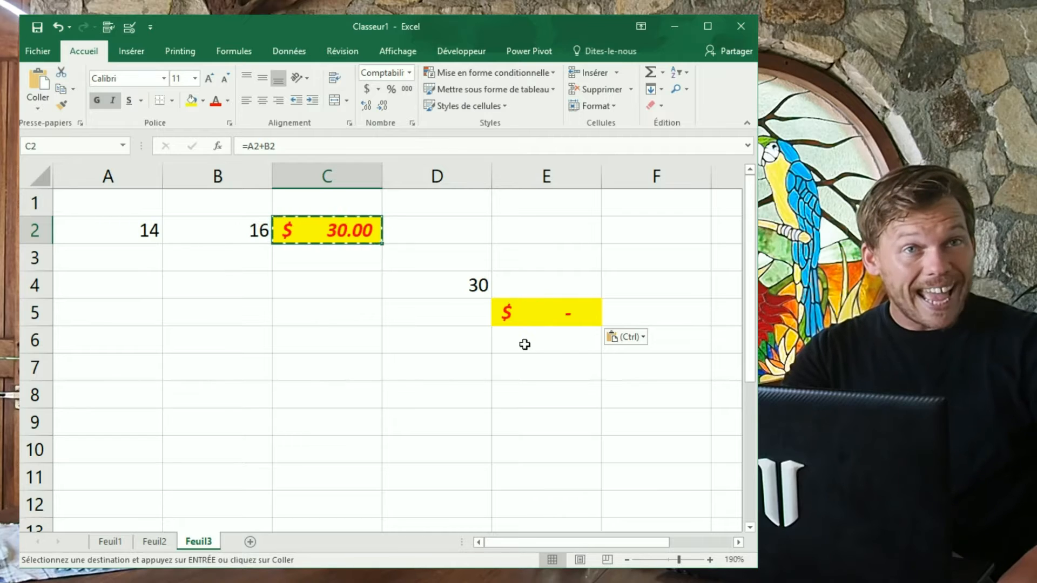
pyautogui.click(541, 317)
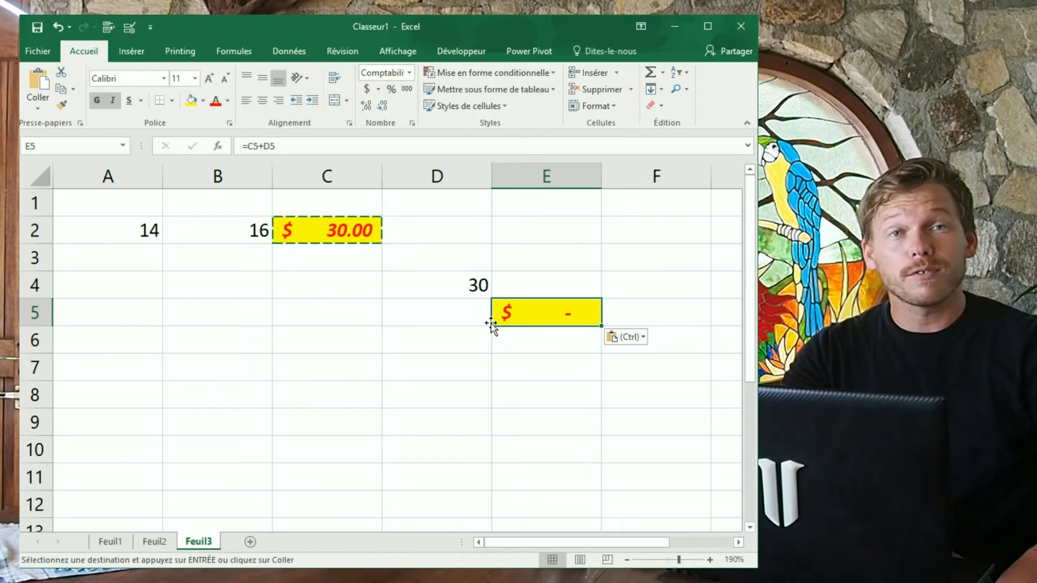
pyautogui.moveTo(470, 285); pyautogui.dragTo(540, 311)
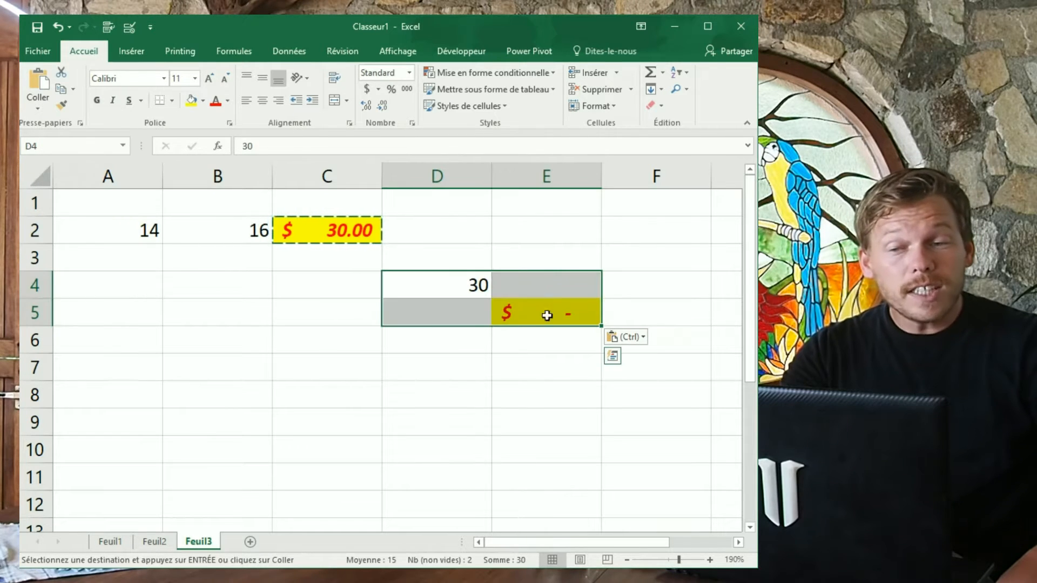
pyautogui.click(561, 306)
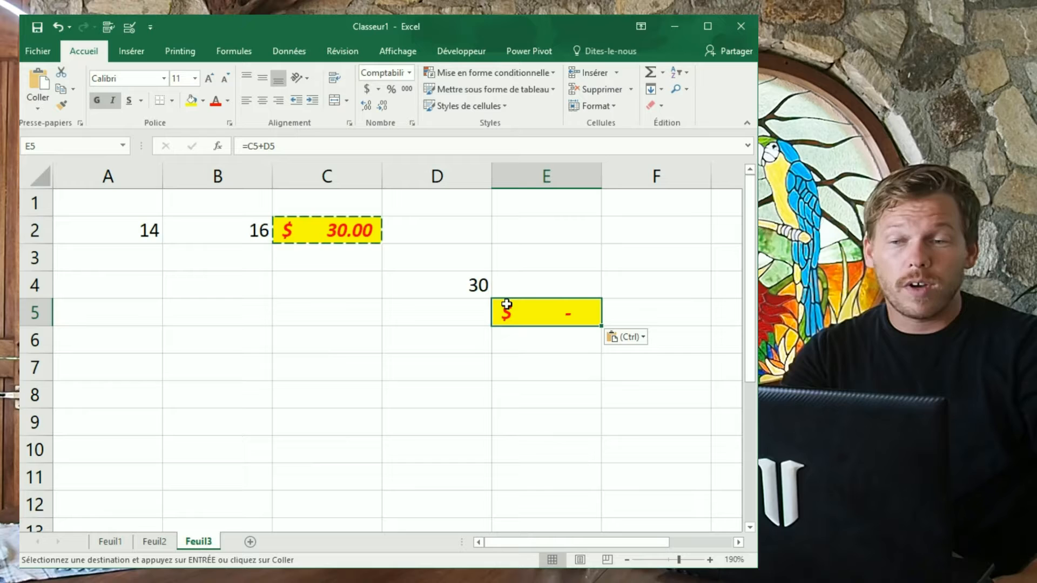
# Step: Paste the value of C2 into cell D4 and apply the copied cell's formatting to it
pyautogui.rightClick(360, 231)
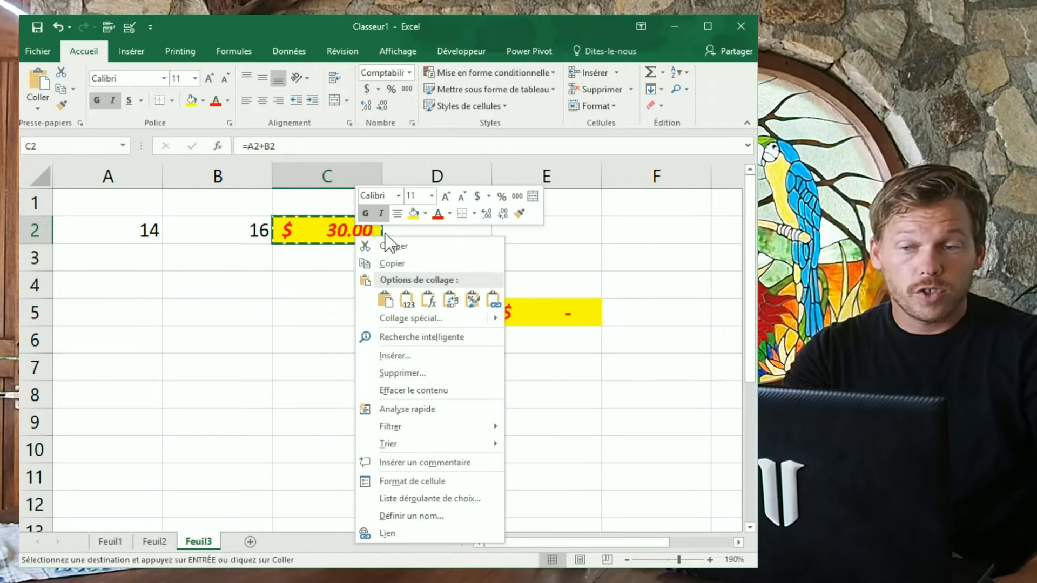
pyautogui.click(407, 298)
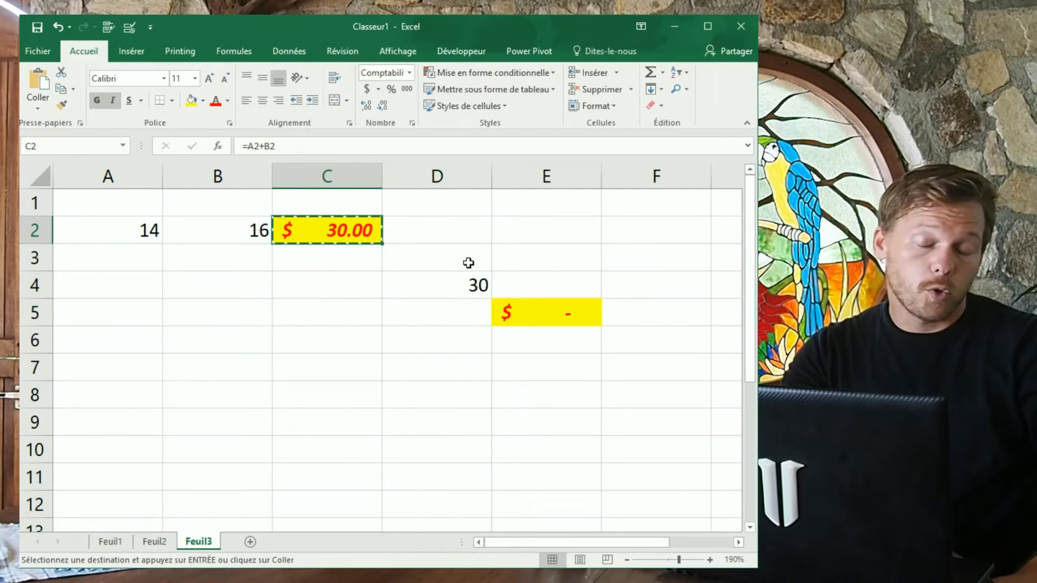
pyautogui.rightClick(472, 291)
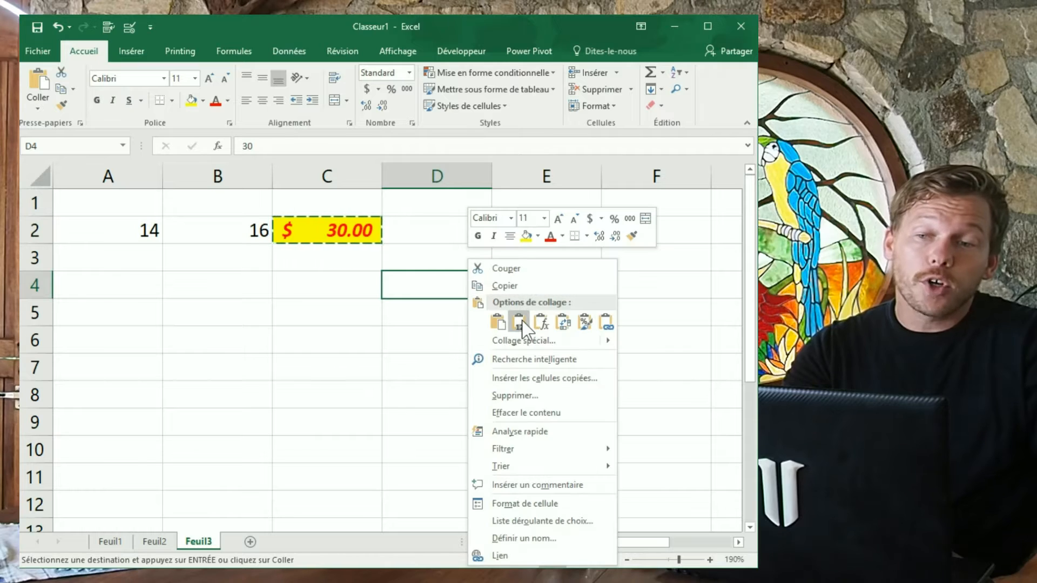
pyautogui.click(519, 323)
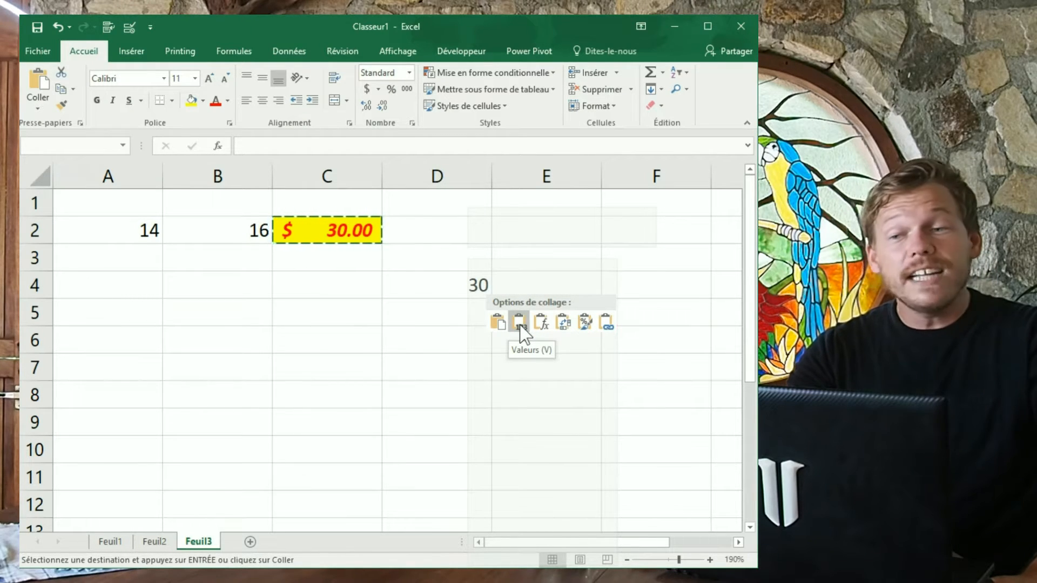
pyautogui.click(584, 325)
pyautogui.click(453, 292)
pyautogui.click(442, 344)
# Step: Examine the paste options and the Paste Special dialog for cell D4, and close the dialog without pasting
pyautogui.click(437, 289)
pyautogui.rightClick(439, 289)
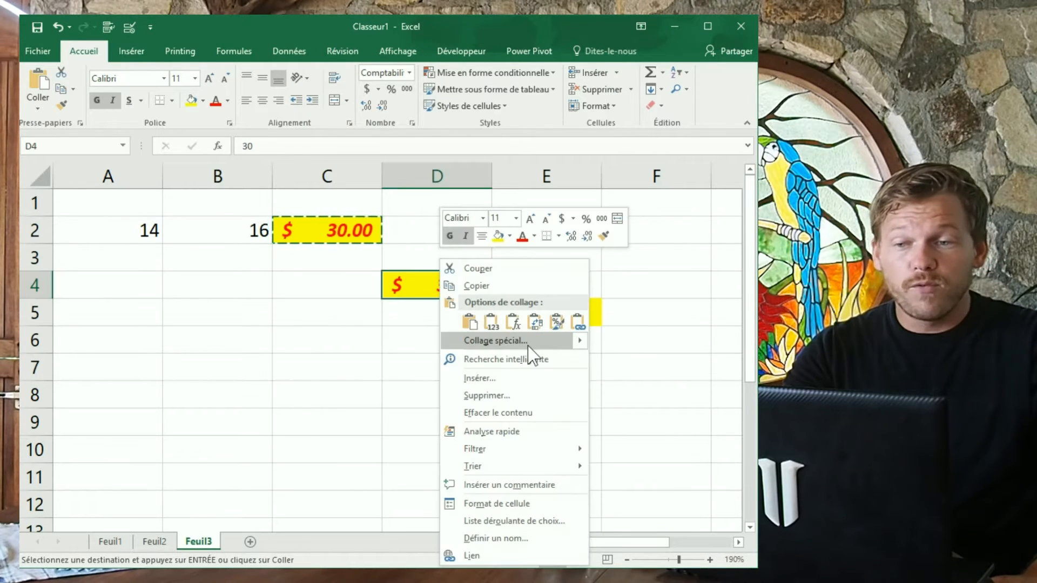
pyautogui.click(34, 112)
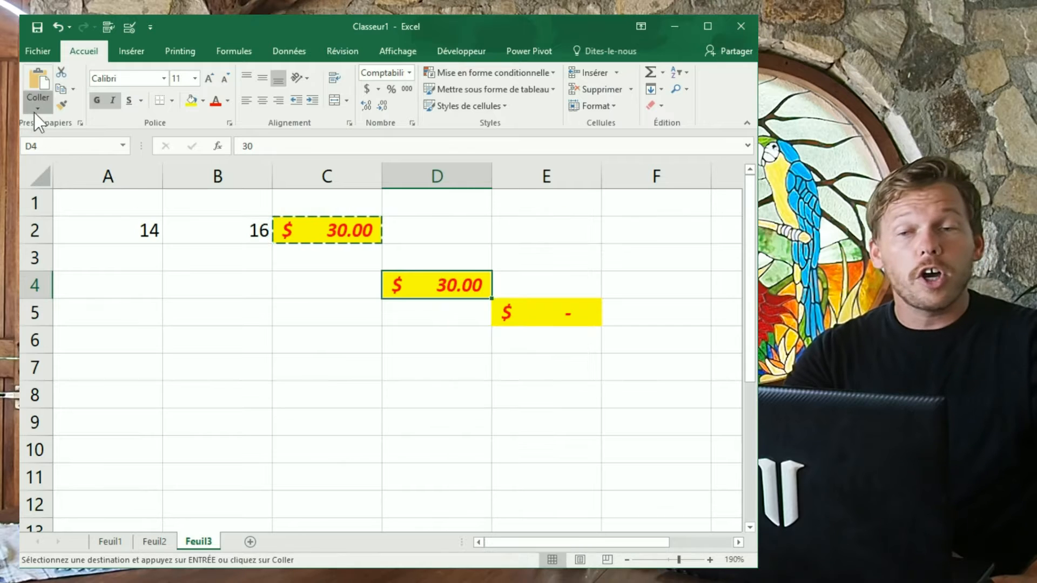
pyautogui.click(34, 113)
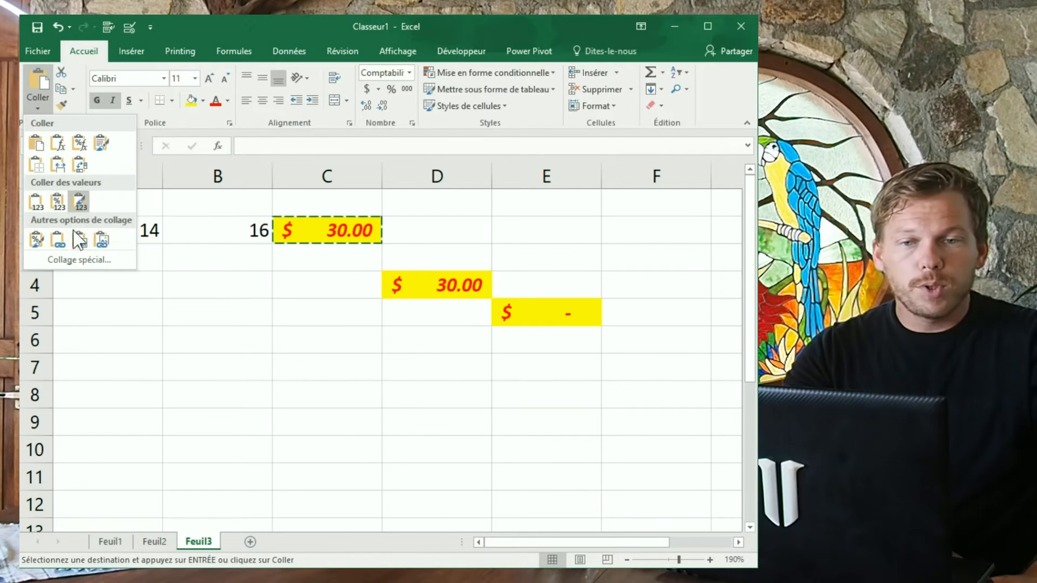
pyautogui.click(93, 262)
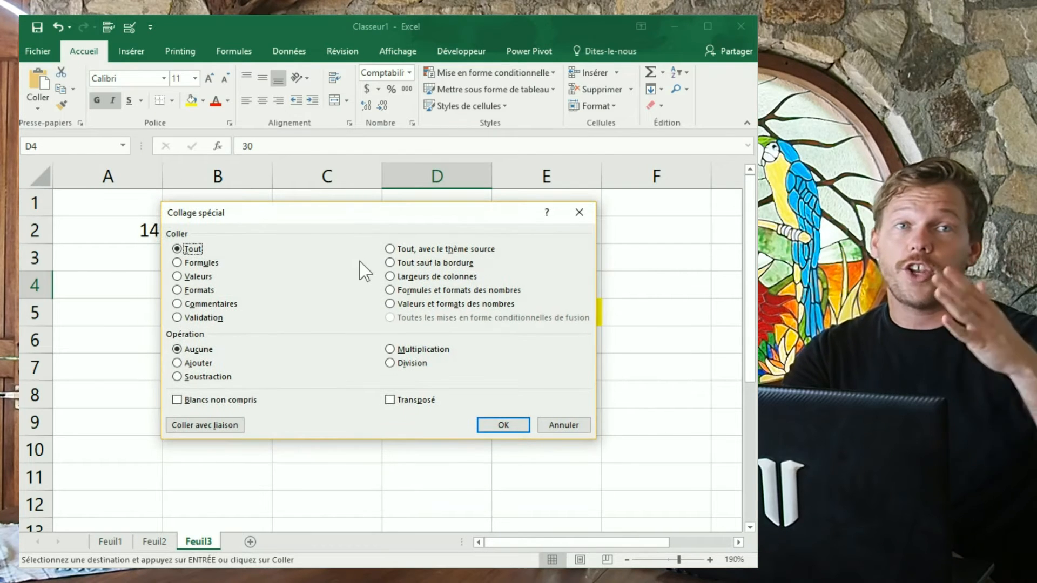
pyautogui.click(578, 212)
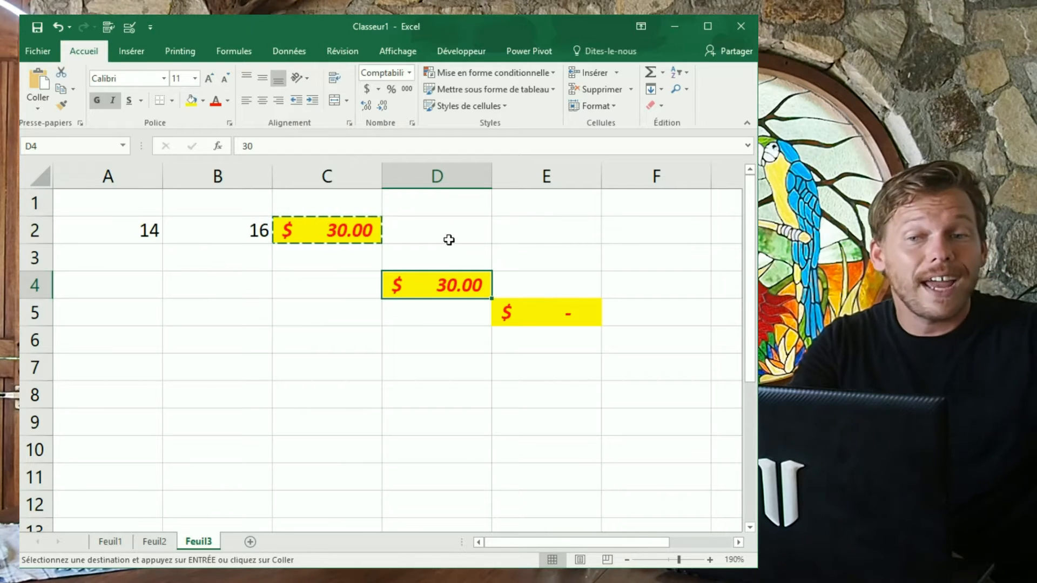
# Step: Change the amount in cell B2 to 24
pyautogui.click(254, 245)
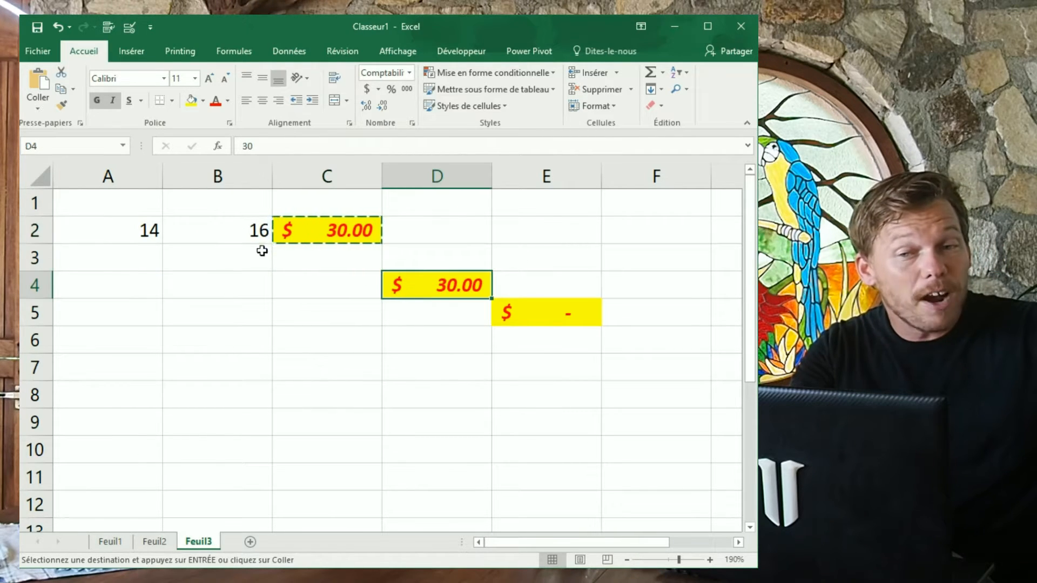
pyautogui.click(254, 238)
pyautogui.write('24')
pyautogui.click(301, 273)
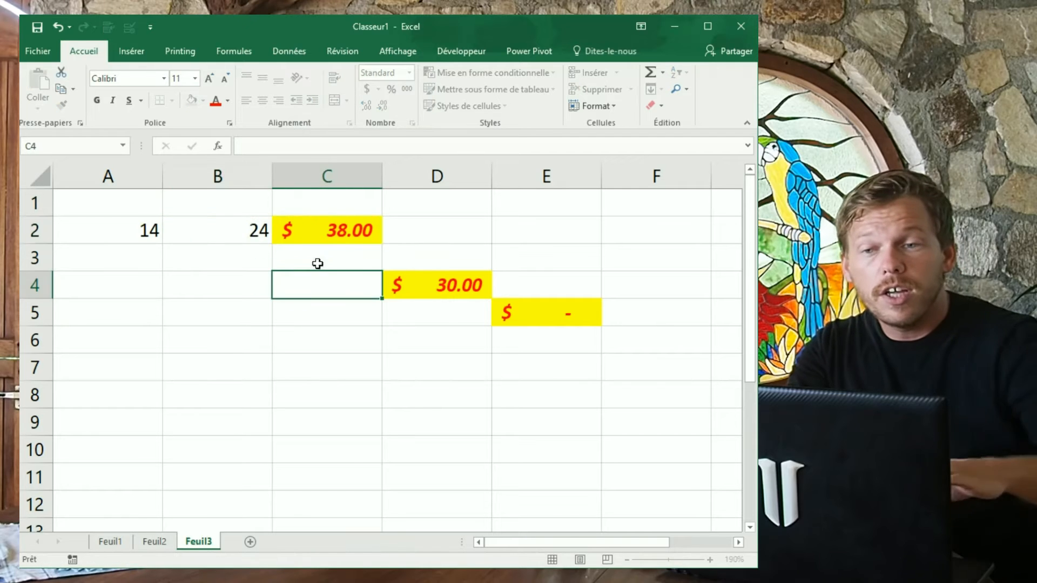
pyautogui.click(439, 286)
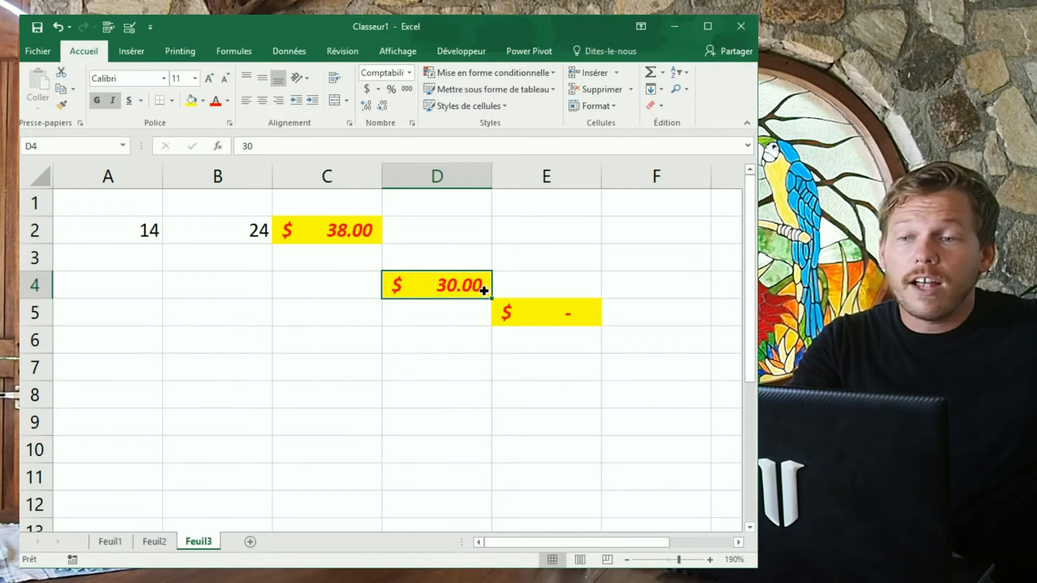
pyautogui.moveTo(467, 285); pyautogui.dragTo(543, 313)
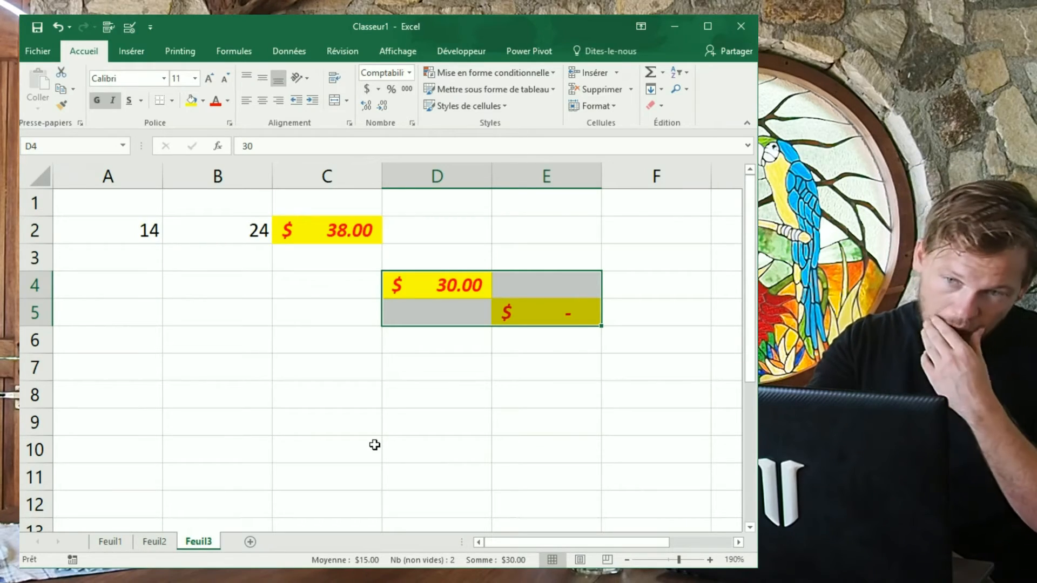
pyautogui.click(370, 226)
# Step: Replace the amount in cell B2 with the text "qqch" and check the sum formula in C2
pyautogui.click(192, 229)
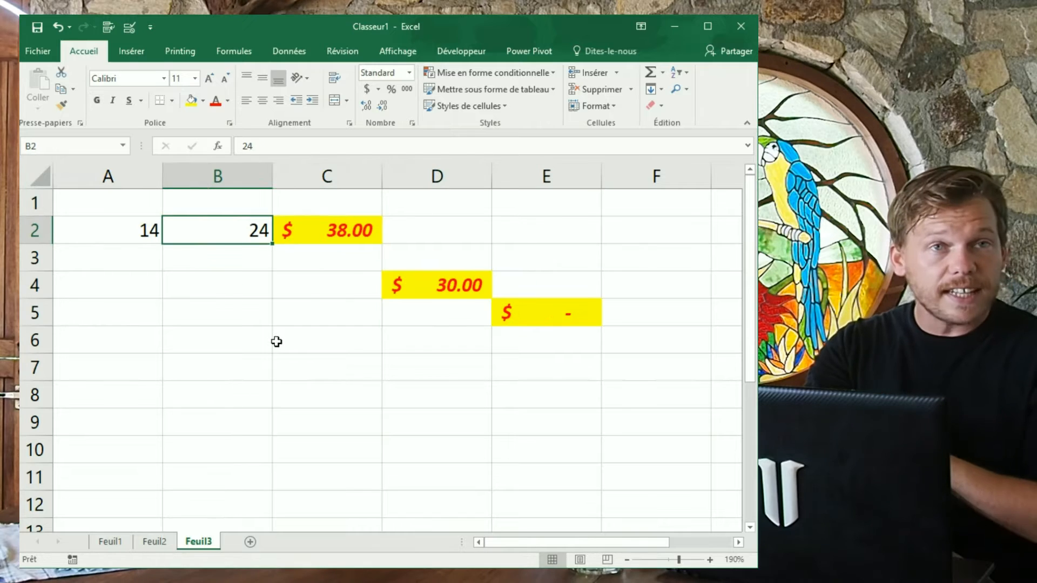
pyautogui.press('Down')
pyautogui.press('Up')
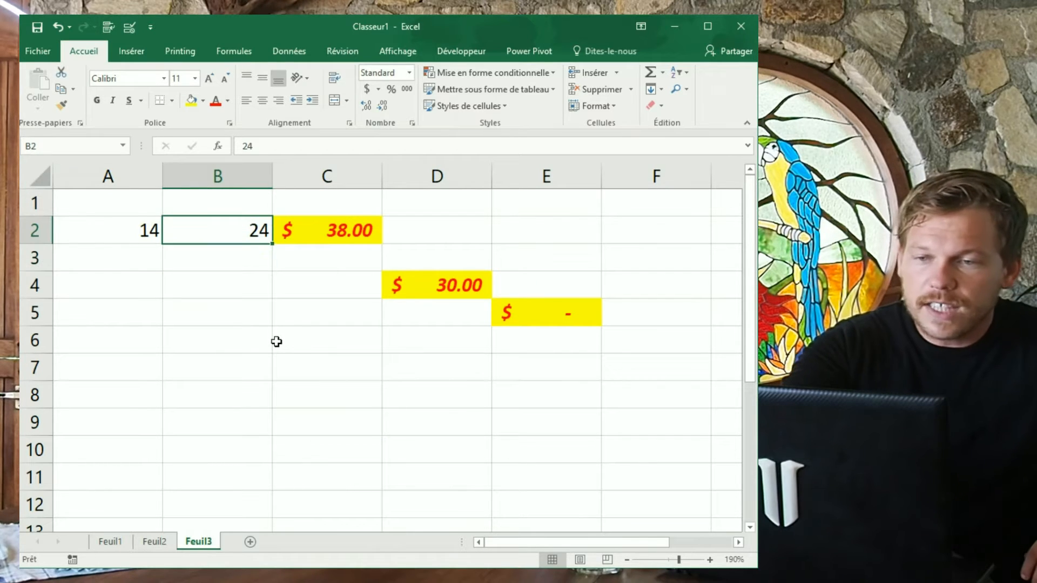
pyautogui.press('BackSpace')
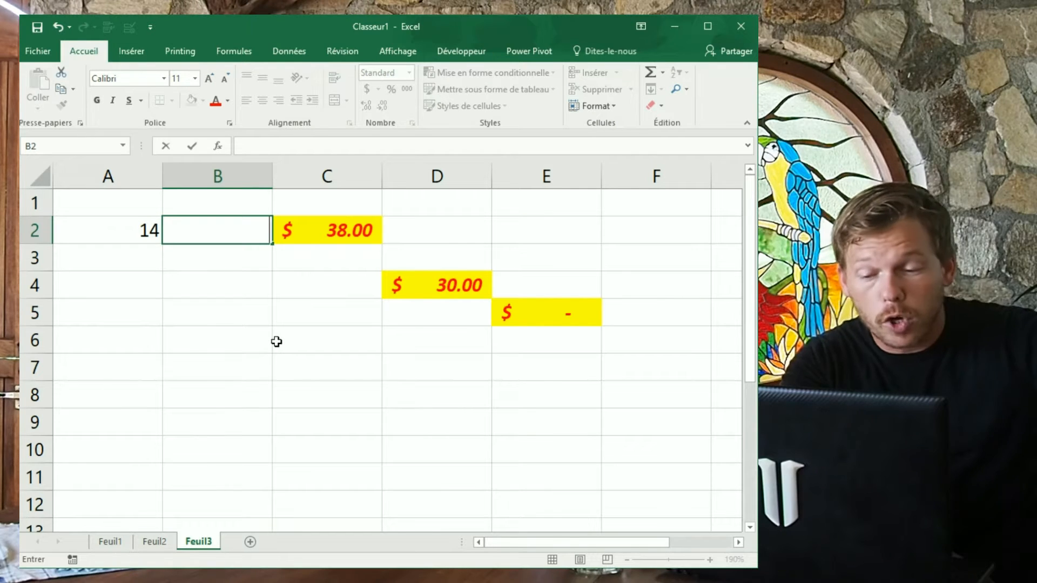
pyautogui.write('qqchà')
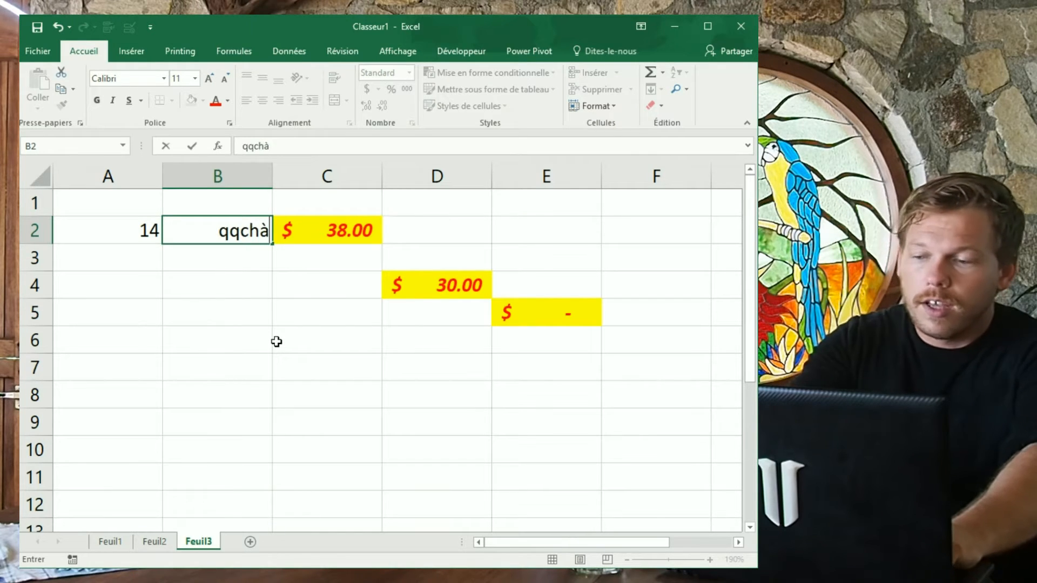
pyautogui.press('BackSpace')
pyautogui.press('Return')
pyautogui.click(353, 235)
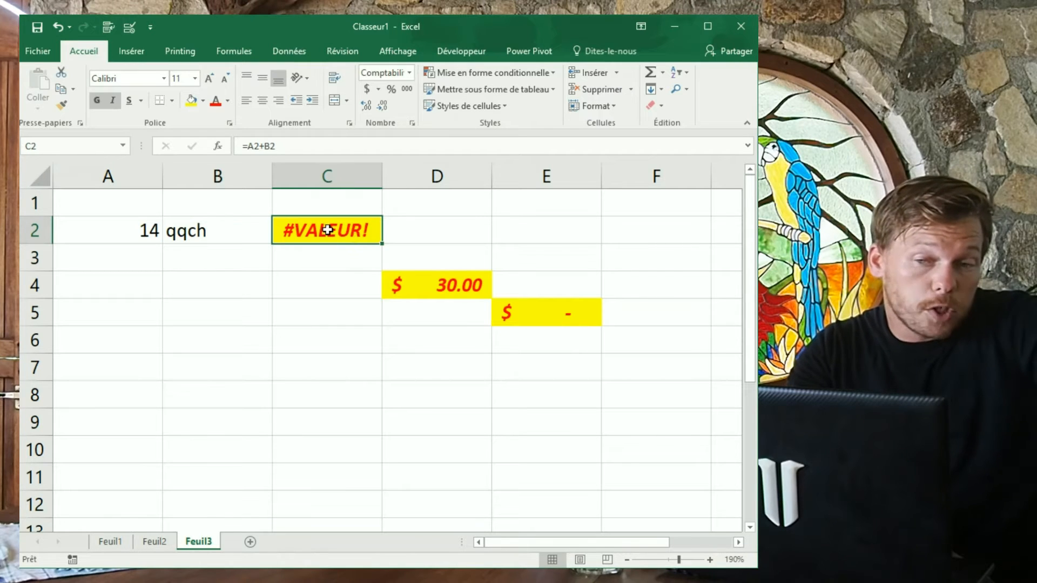
# Step: Clear the contents of cell B2
pyautogui.click(238, 238)
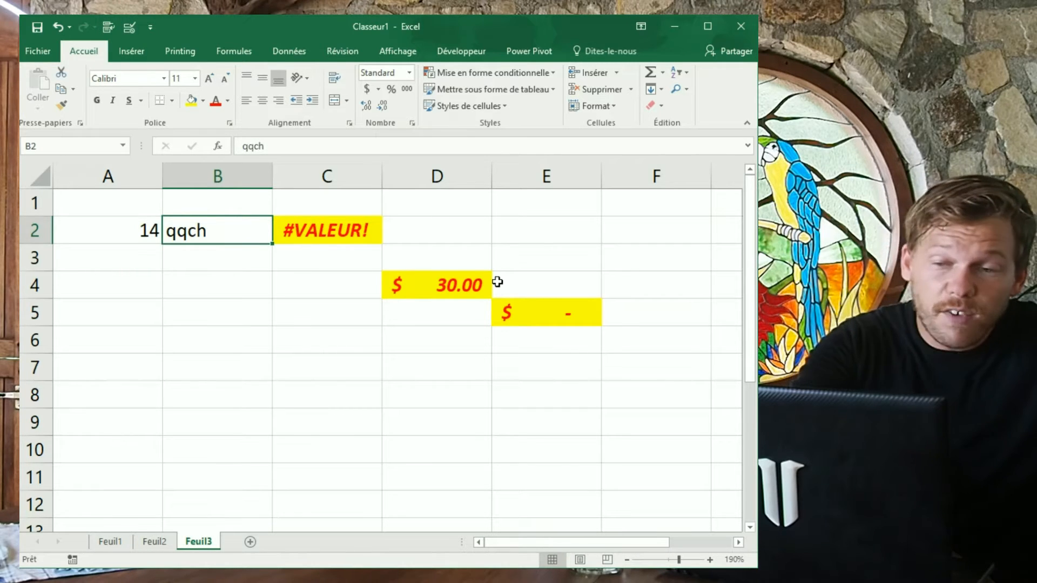
pyautogui.press('BackSpace')
pyautogui.press('Return')
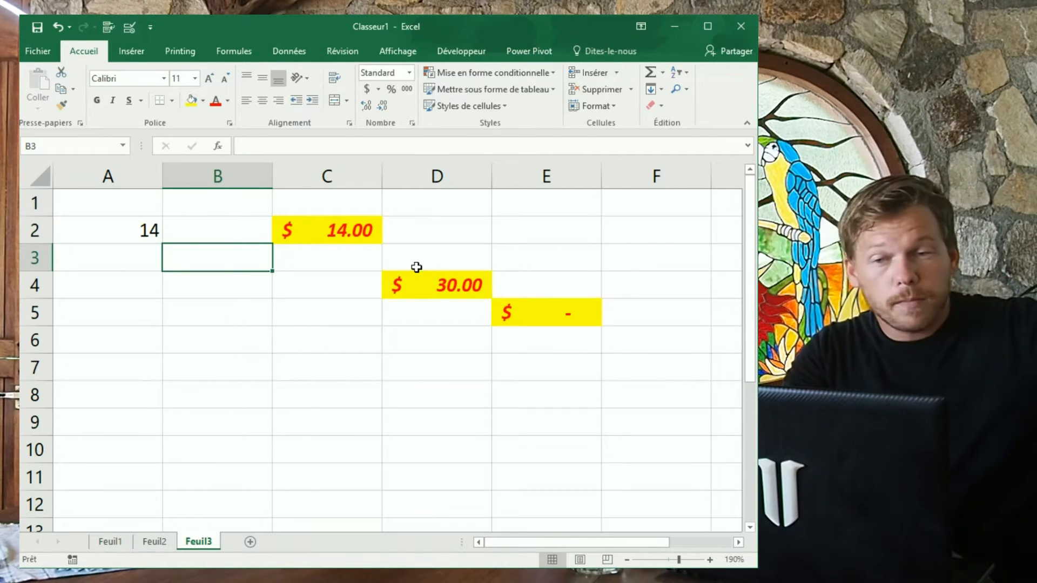
# Step: Overwrite the sum formula in cell C2 with the text "qqch"
pyautogui.click(302, 236)
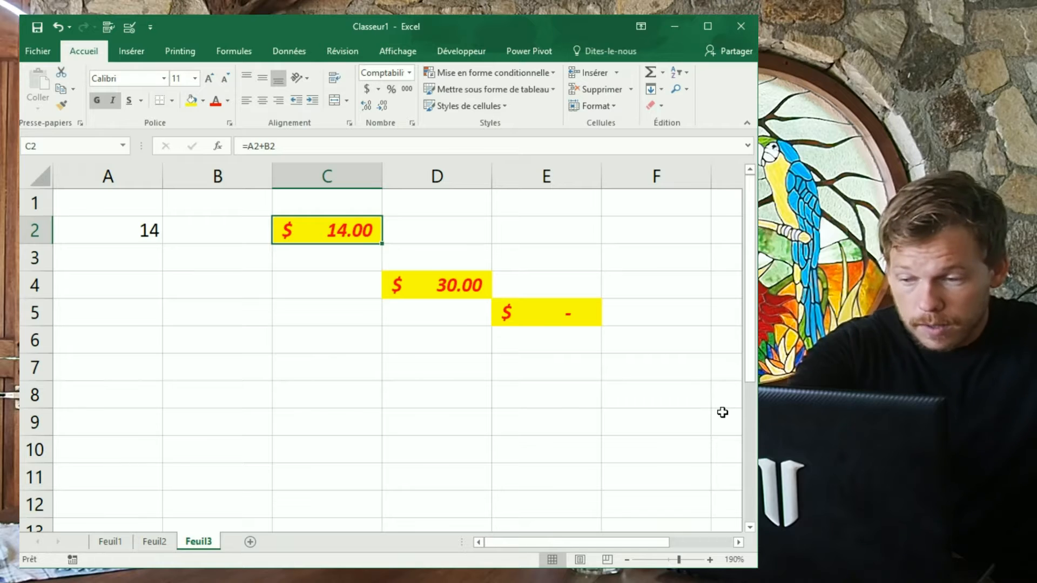
pyautogui.press('F2')
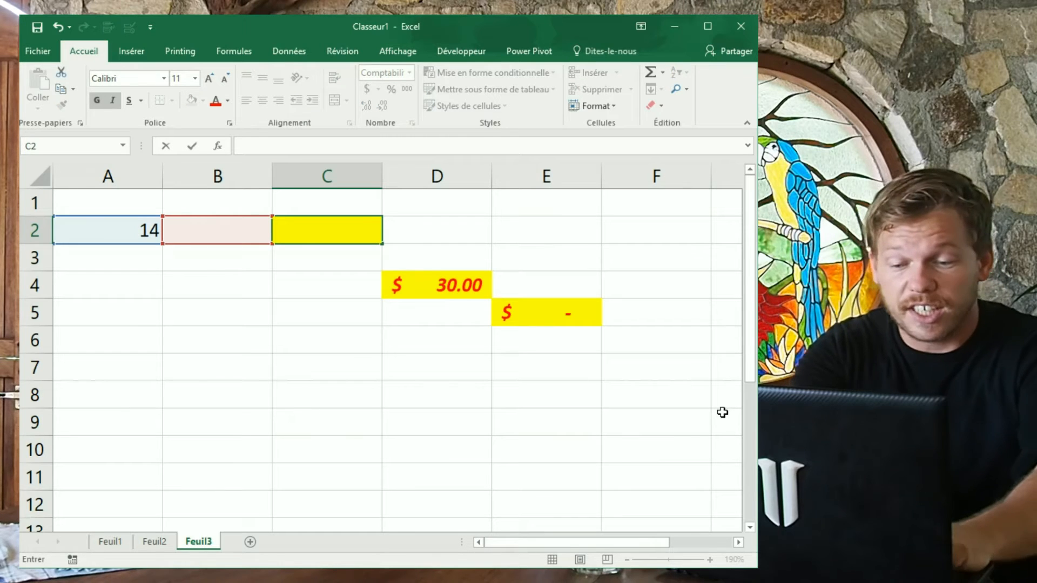
pyautogui.write('qqch')
pyautogui.press('Return')
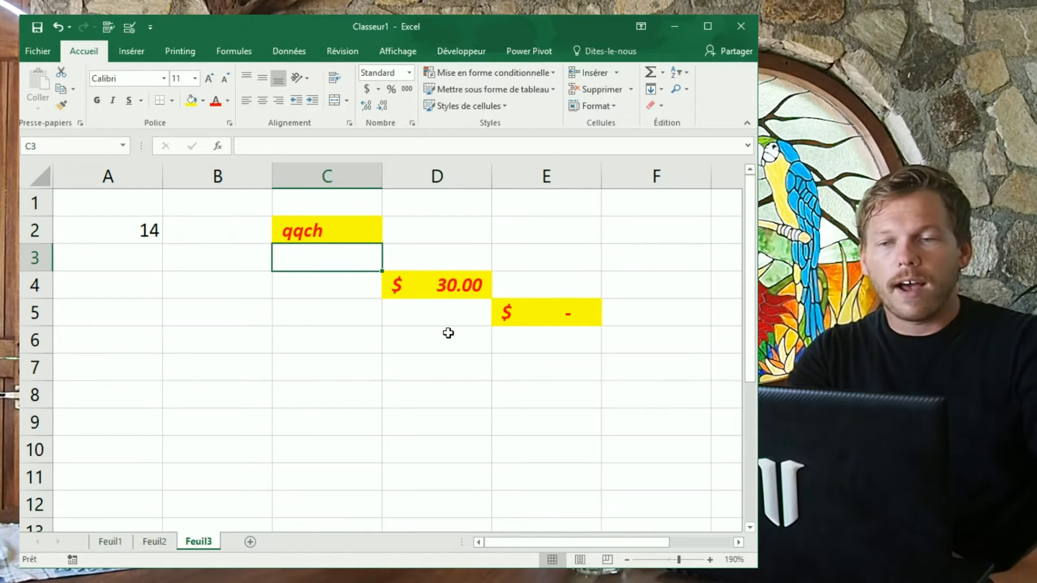
# Step: Delete cell C2 together with its formatting, shifting the cells below it up
pyautogui.rightClick(338, 234)
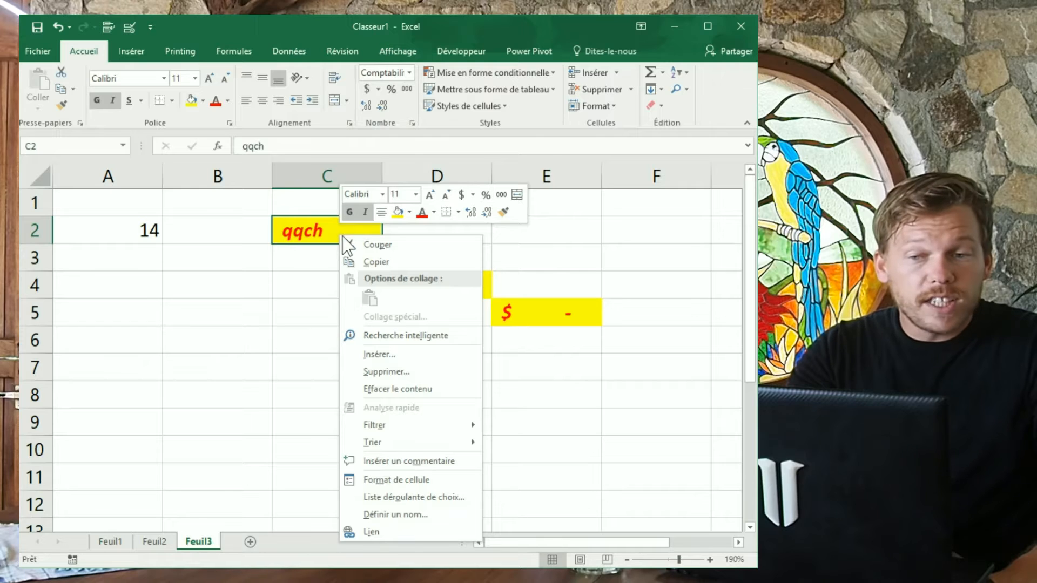
pyautogui.click(412, 373)
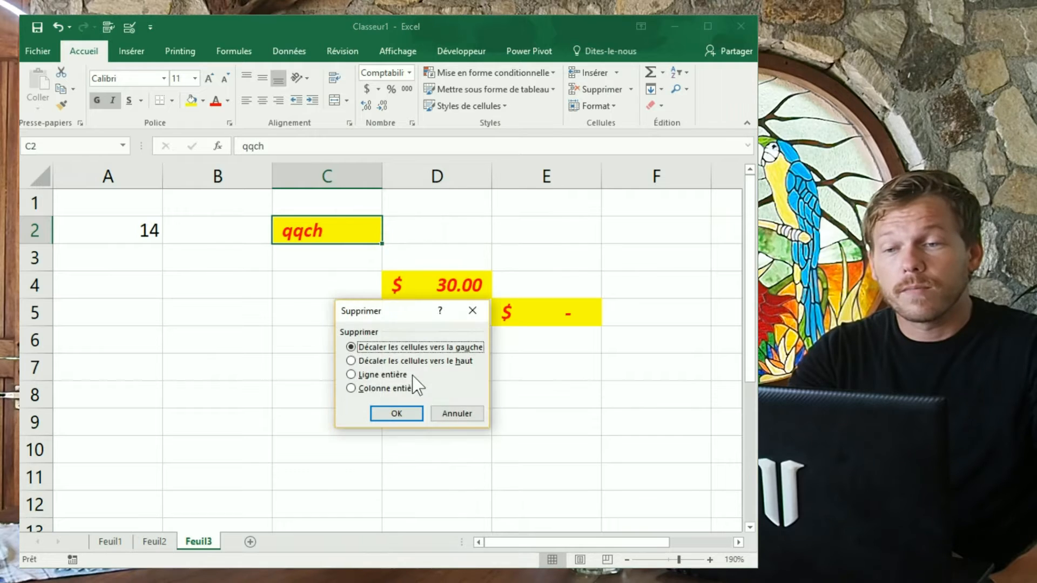
pyautogui.moveTo(390, 312); pyautogui.dragTo(354, 261)
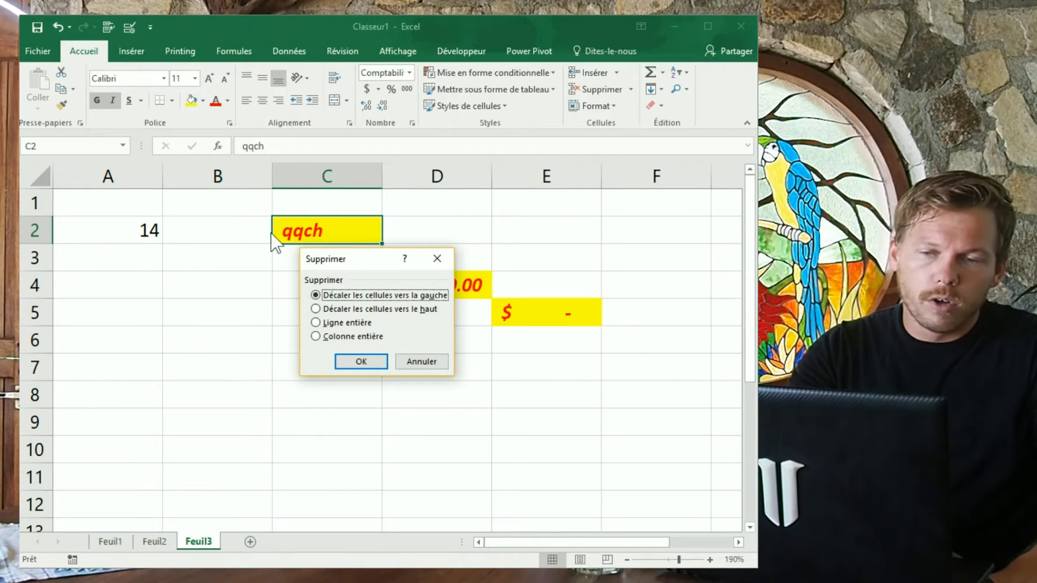
pyautogui.click(336, 309)
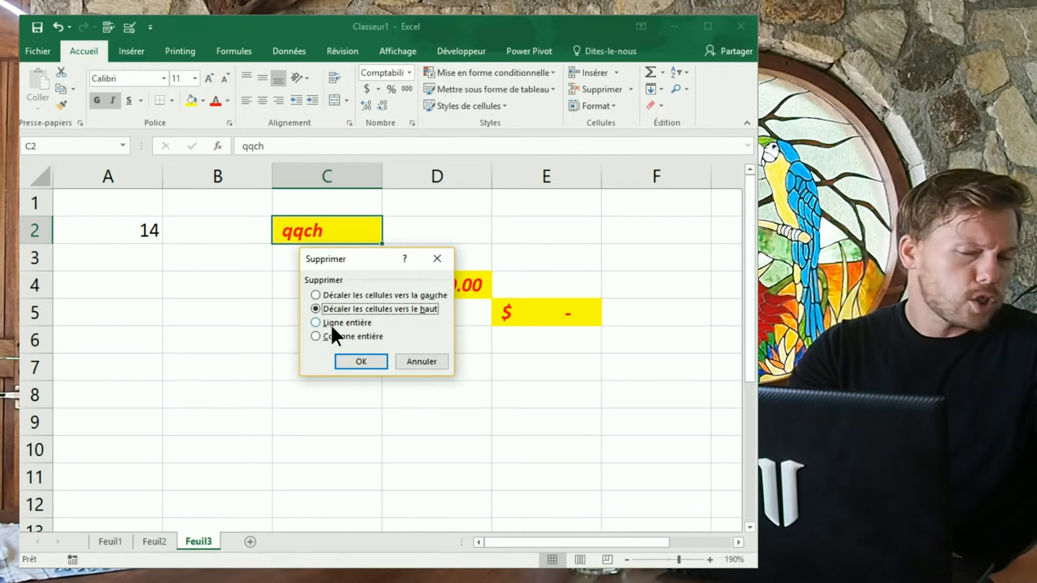
pyautogui.click(361, 310)
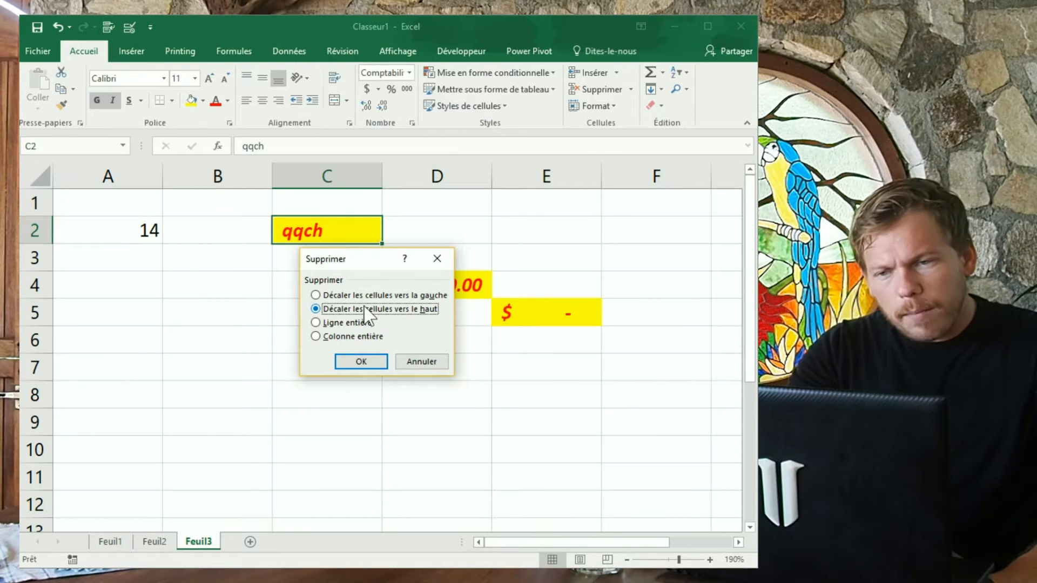
pyautogui.click(361, 362)
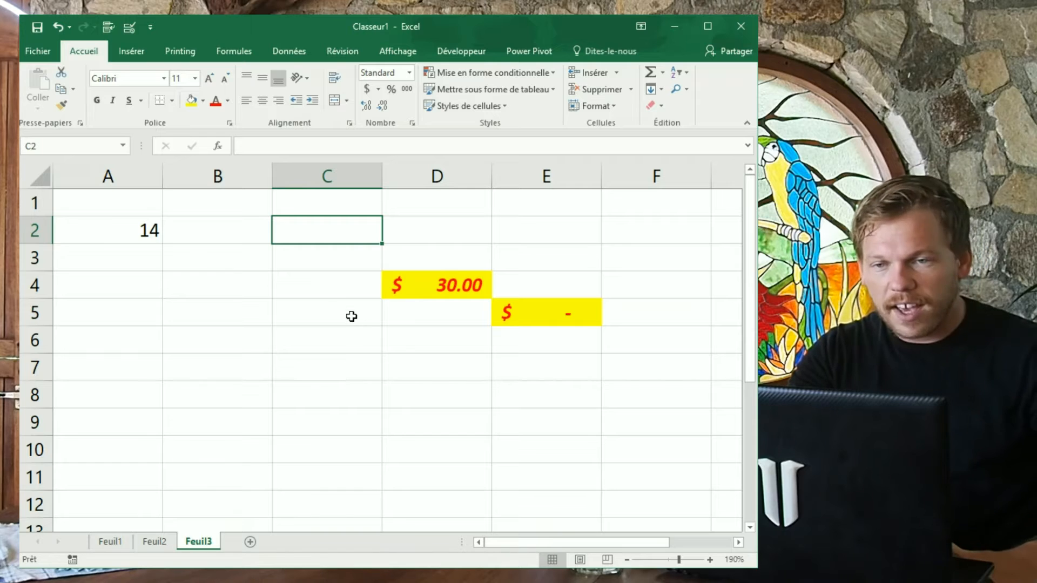
# Step: Enter 1 in cell C4 and 2 in cell C5
pyautogui.click(336, 283)
pyautogui.write('1')
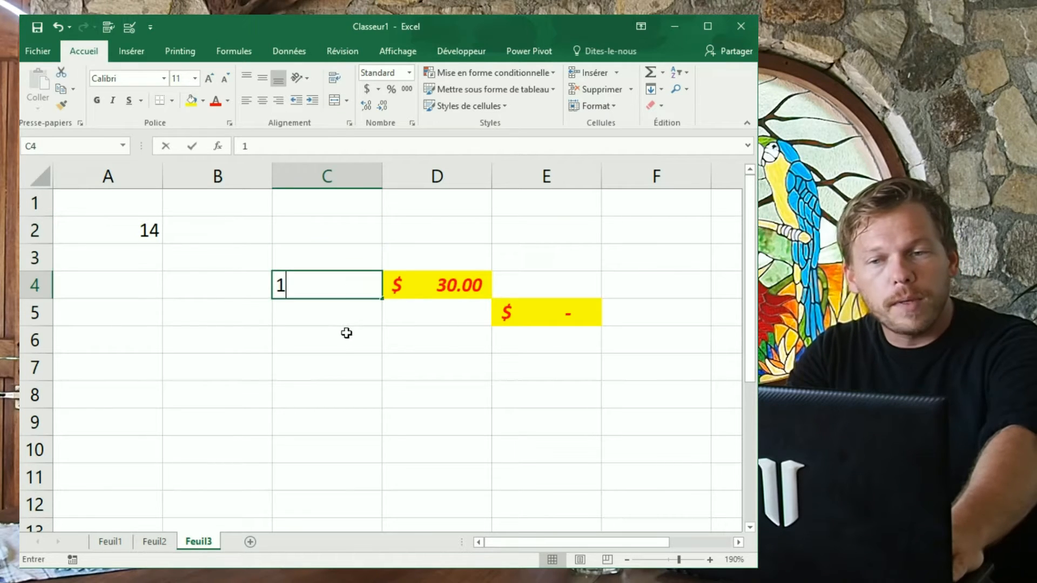
pyautogui.press('Return')
pyautogui.press('Return')
pyautogui.click(347, 308)
pyautogui.write('2')
pyautogui.press('Return')
pyautogui.press('Return')
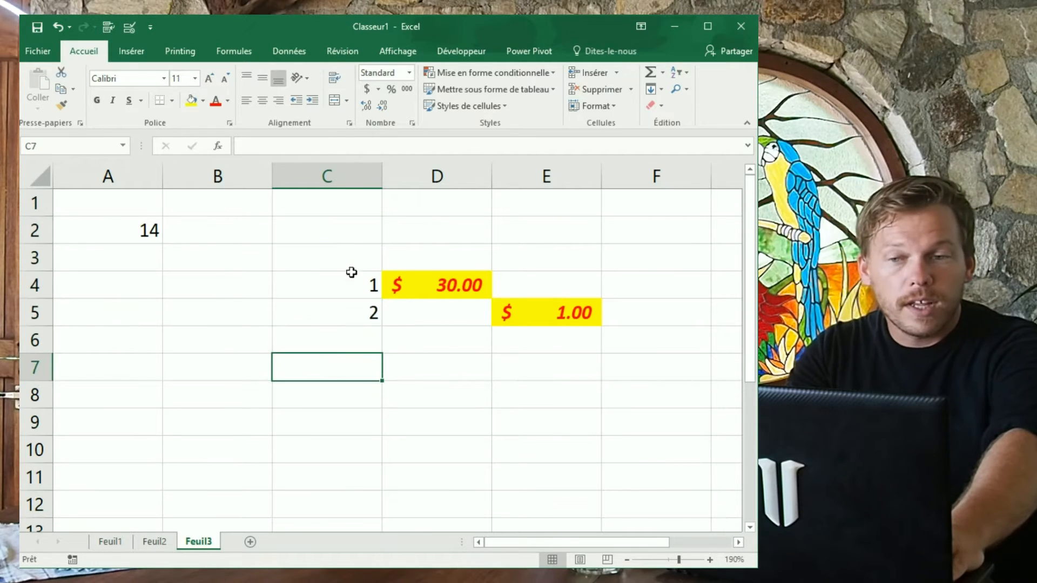
# Step: Enter 134 in cell C2 and give the cell a yellow fill
pyautogui.click(359, 238)
pyautogui.write('134')
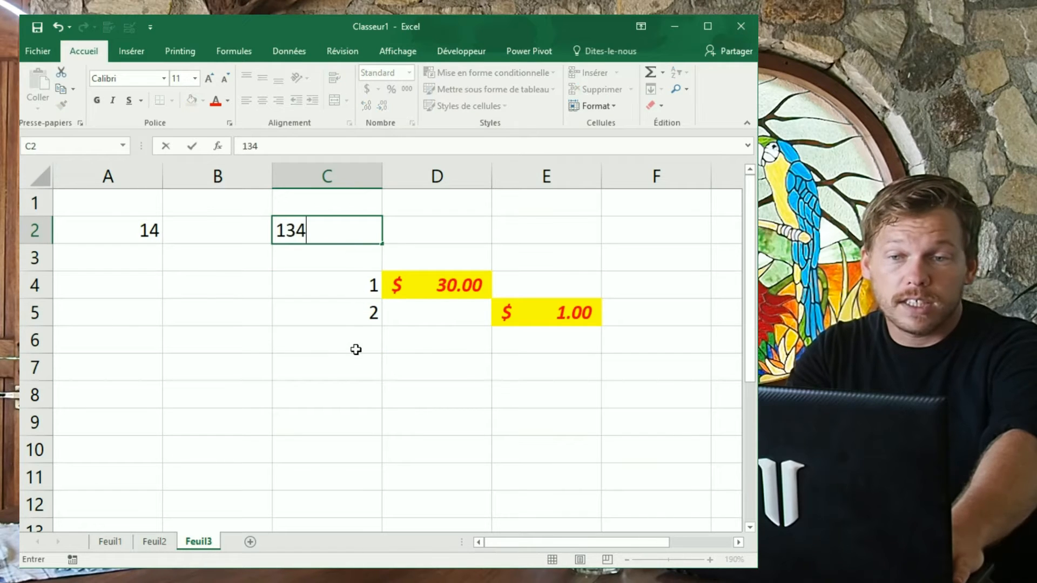
pyautogui.press('Return')
pyautogui.click(345, 230)
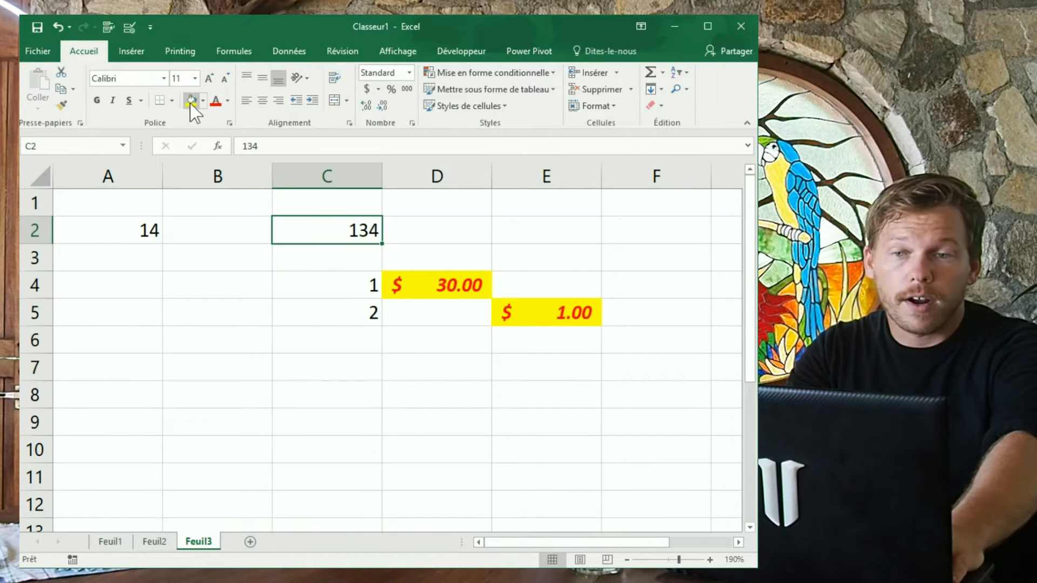
pyautogui.click(192, 100)
pyautogui.click(308, 276)
pyautogui.click(341, 226)
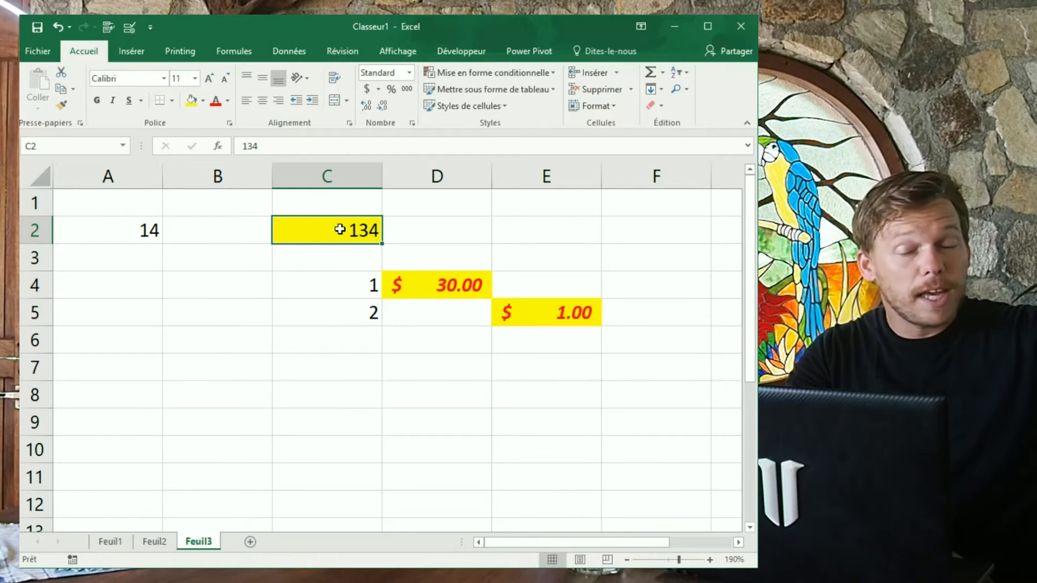
# Step: Delete the yellow cell C2 with the option that shifts cells up, keeping the dialog clear of column C's numbers
pyautogui.rightClick(339, 230)
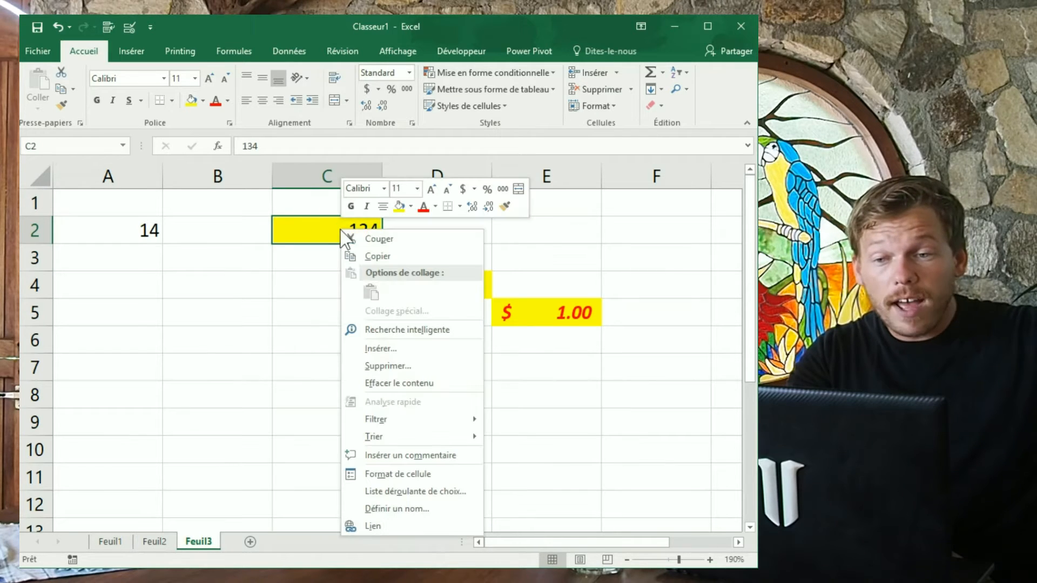
pyautogui.click(403, 363)
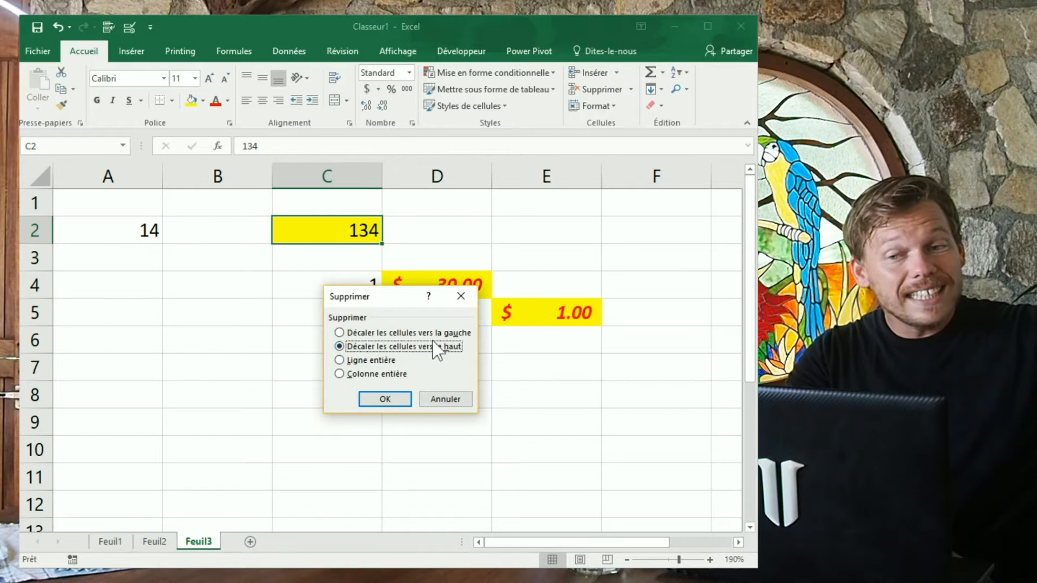
pyautogui.moveTo(374, 297); pyautogui.dragTo(379, 342)
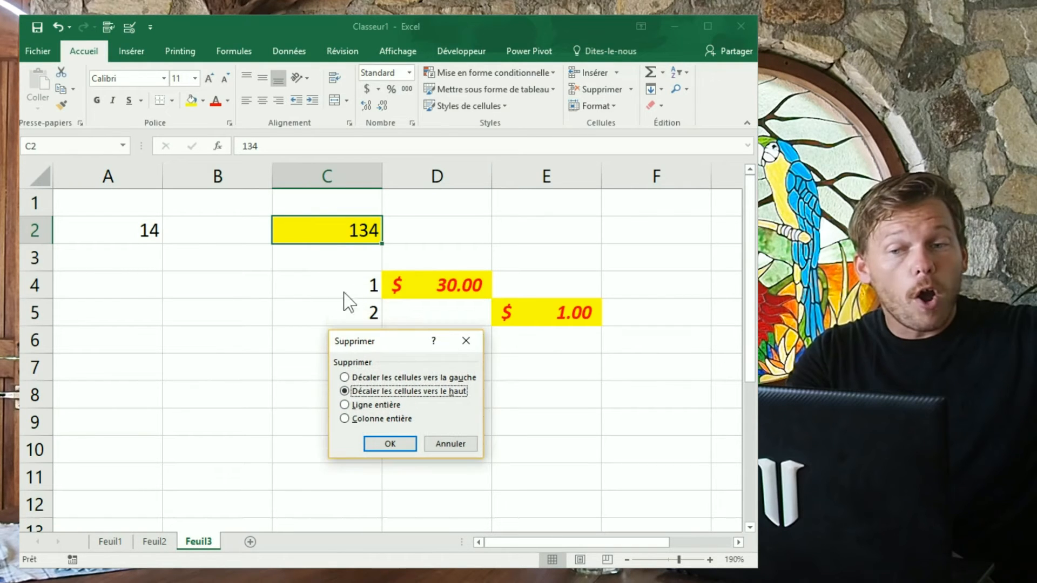
pyautogui.click(393, 444)
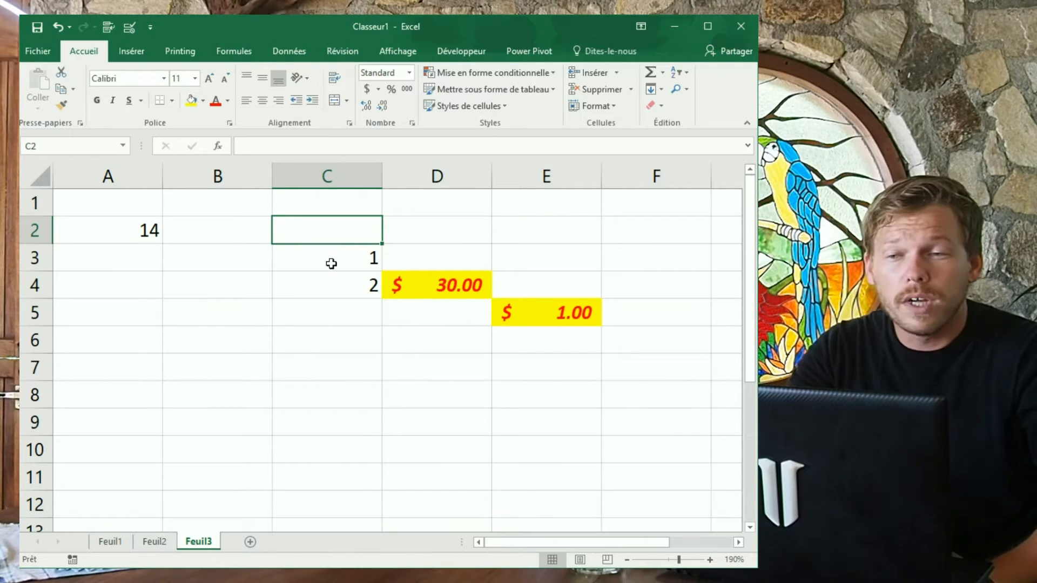
# Step: Clear all content and formatting from cell D4 without shifting any cells
pyautogui.rightClick(351, 232)
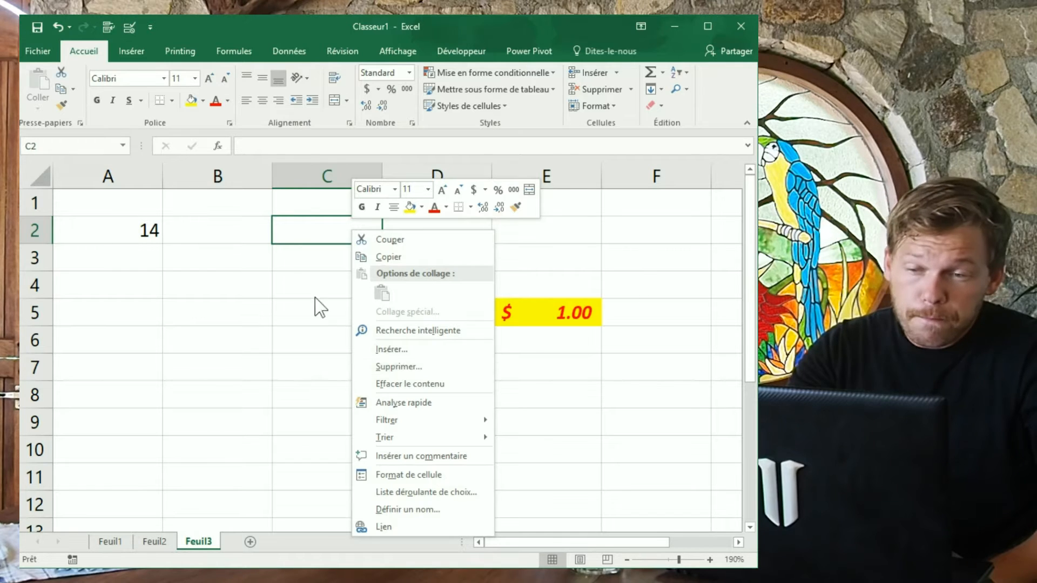
pyautogui.click(285, 262)
pyautogui.click(391, 290)
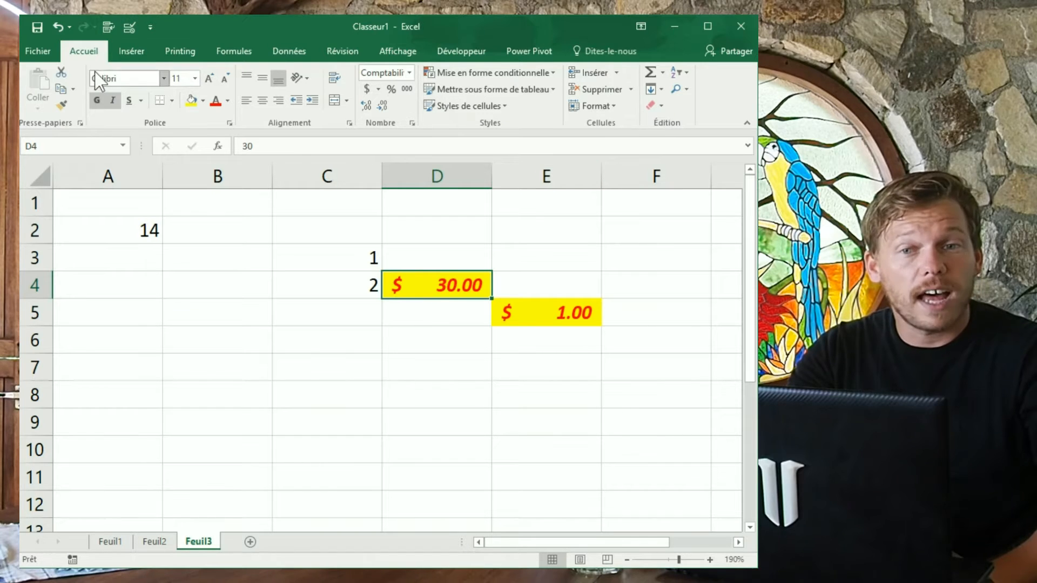
pyautogui.click(650, 107)
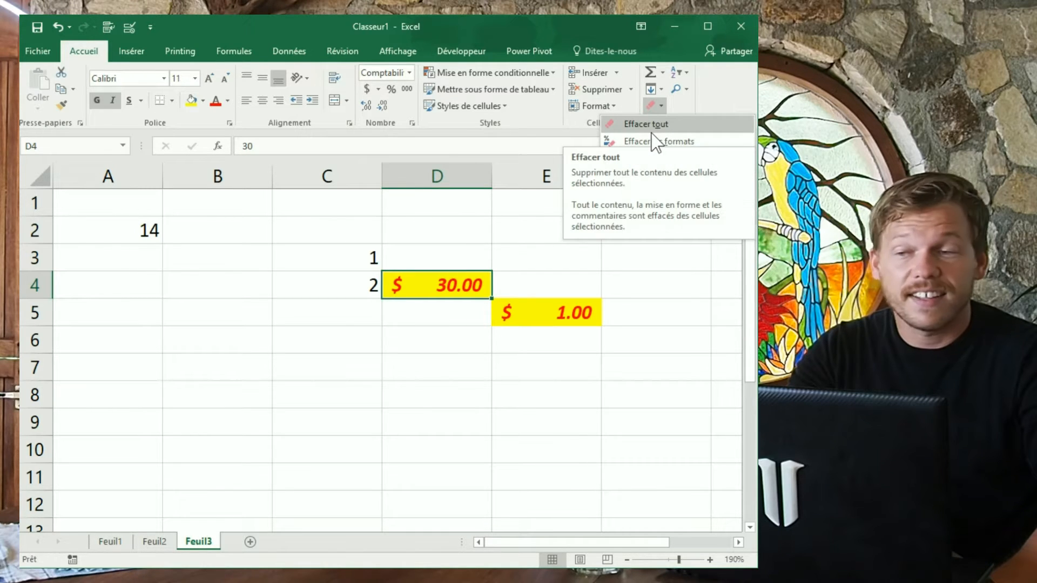
pyautogui.click(660, 127)
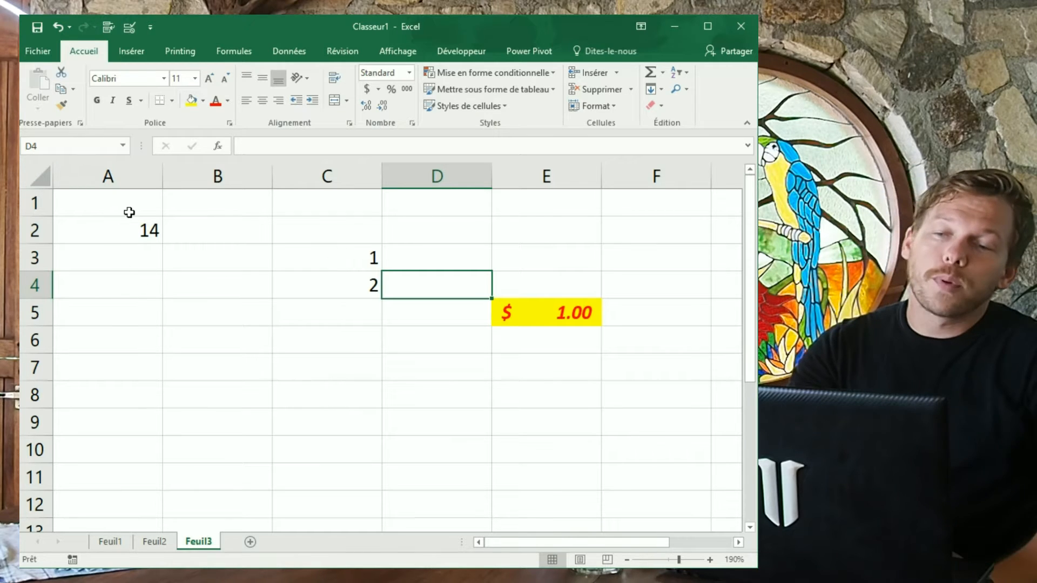
# Step: Select the numbers in C3:C4, undo the last change and redo it
pyautogui.moveTo(134, 227); pyautogui.dragTo(405, 346)
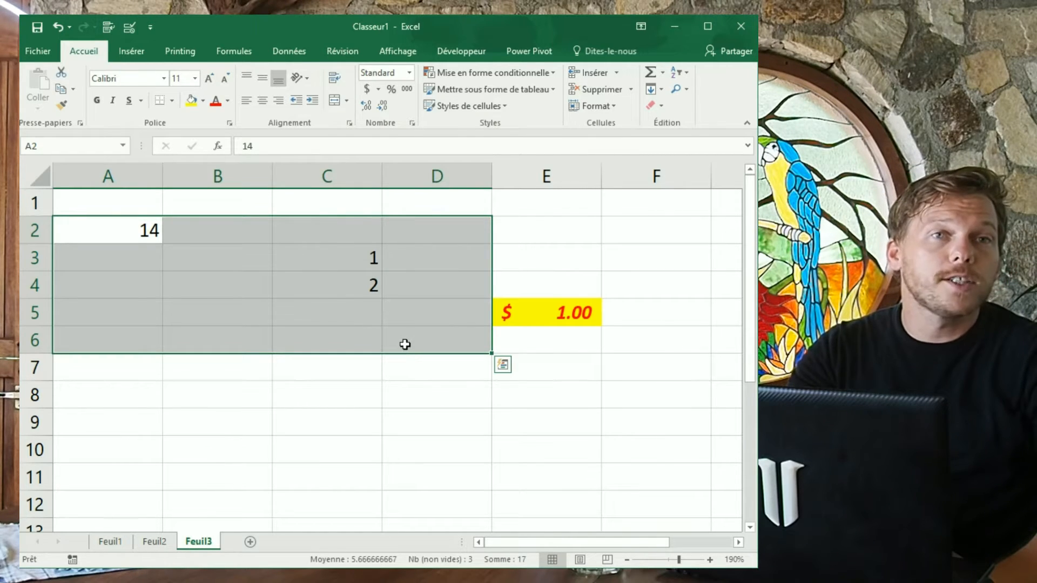
pyautogui.click(369, 313)
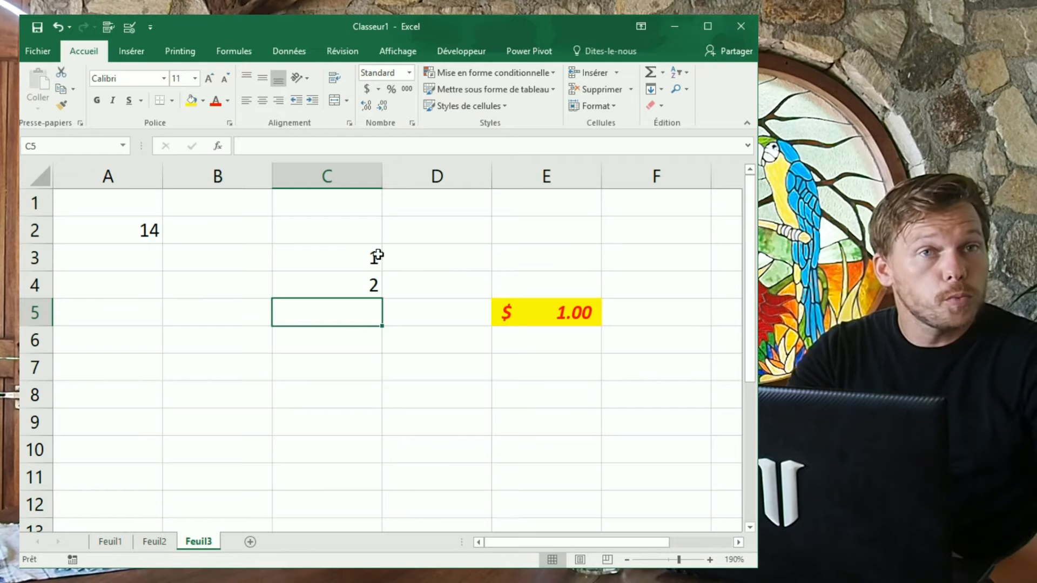
pyautogui.moveTo(363, 256)
pyautogui.mouseDown()
pyautogui.moveTo(352, 296)
pyautogui.moveTo(355, 271)
pyautogui.mouseUp()
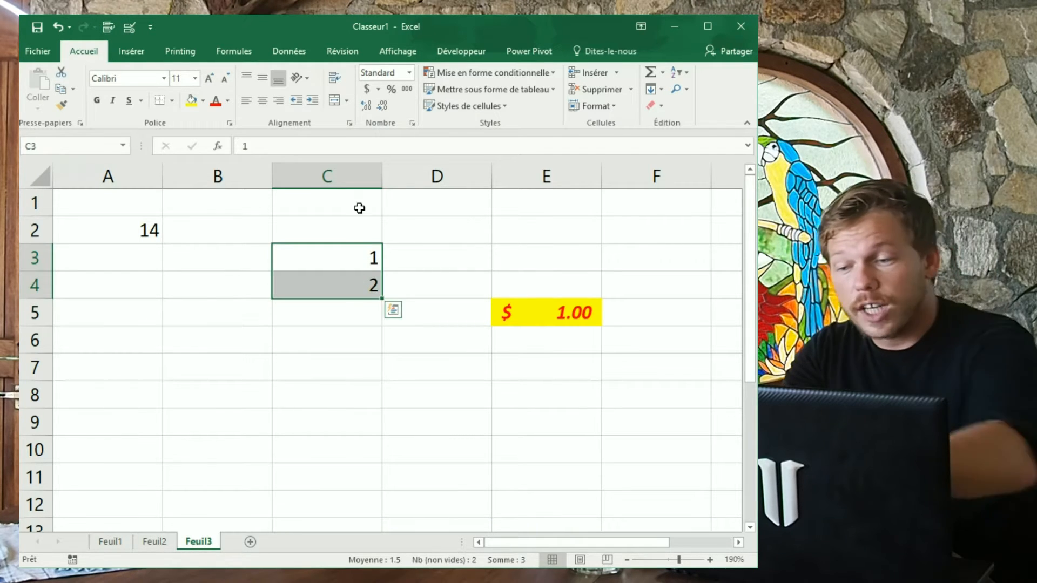
pyautogui.hotkey('ctrl', 'z')
pyautogui.hotkey('ctrl', 'y')
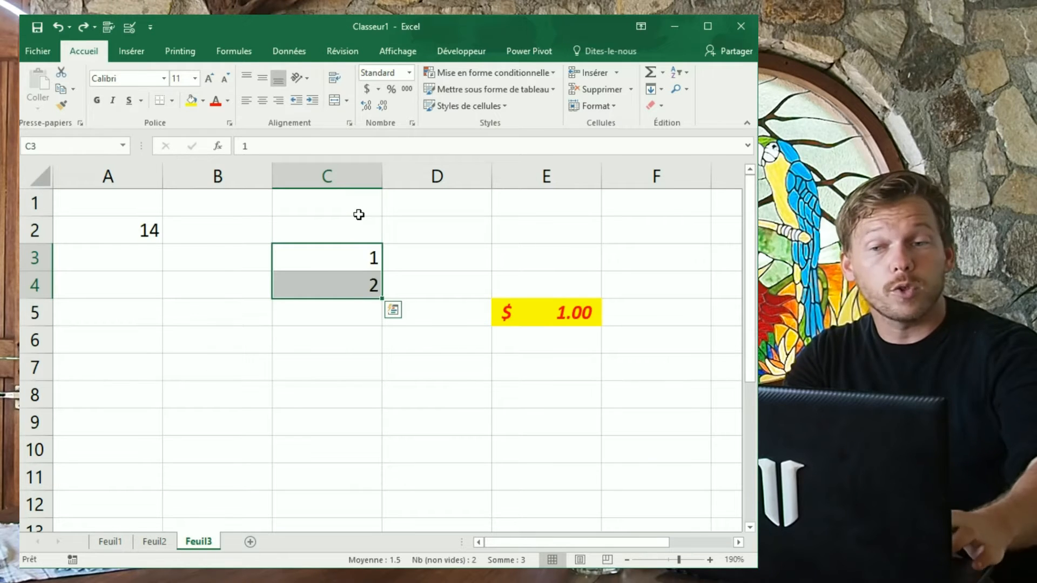
# Step: Delete the numbers in cells C3 and C4 one cell at a time
pyautogui.press('BackSpace')
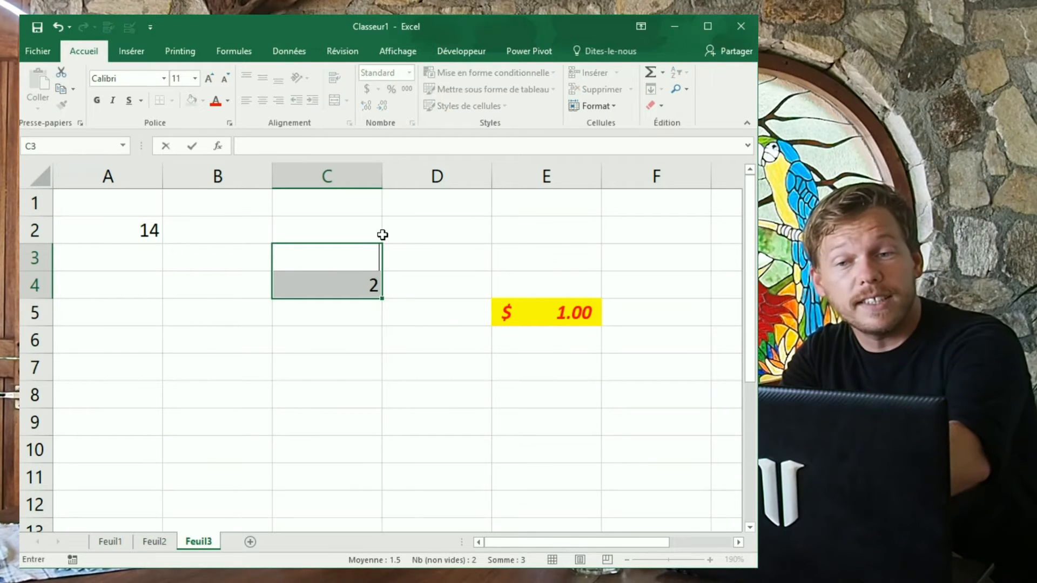
pyautogui.press('Return')
pyautogui.press('BackSpace')
pyautogui.press('Return')
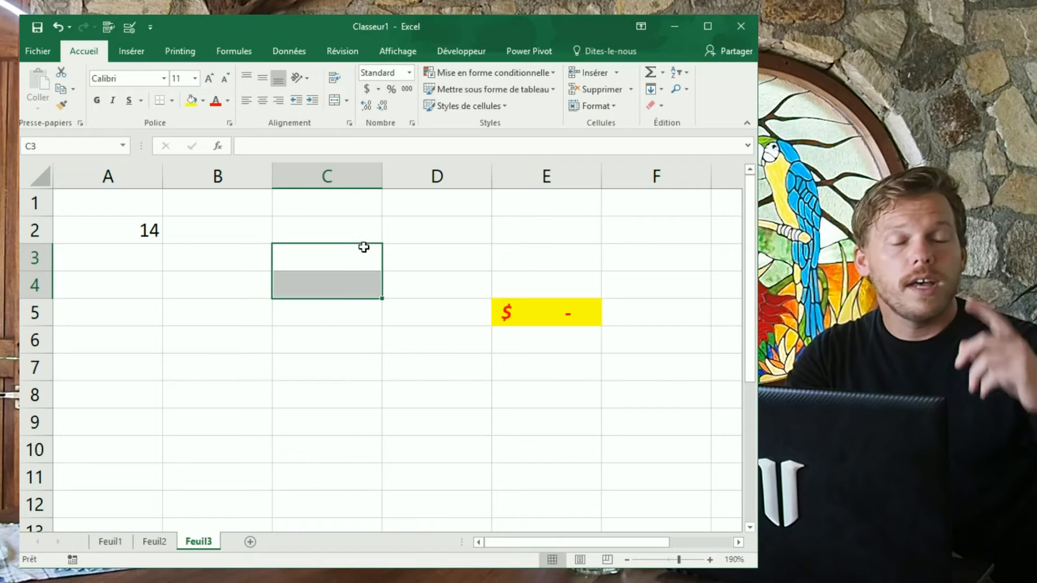
# Step: Undo the recent changes step by step back to before anything was pasted into E5, and redo the first two of them
pyautogui.hotkey('ctrl', 'z')
pyautogui.hotkey('ctrl', 'z')
pyautogui.hotkey('ctrl', 'z')
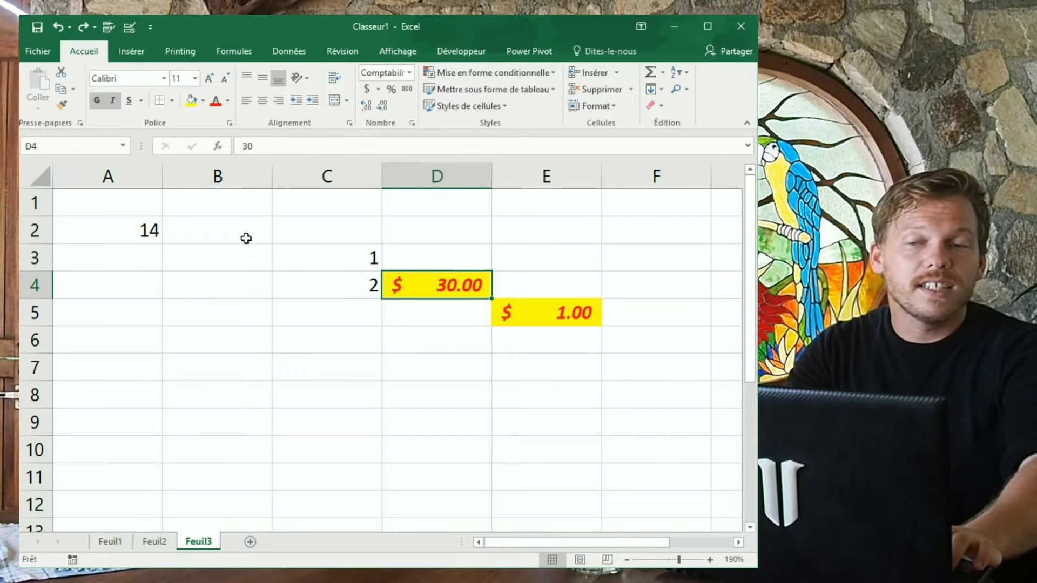
pyautogui.hotkey('ctrl', 'z')
pyautogui.hotkey('ctrl', 'z')
pyautogui.hotkey('ctrl', 'z')
pyautogui.hotkey('ctrl', 'z')
pyautogui.hotkey('ctrl', 'z')
pyautogui.hotkey('ctrl', 'z')
pyautogui.hotkey('ctrl', 'z')
pyautogui.hotkey('ctrl', 'z')
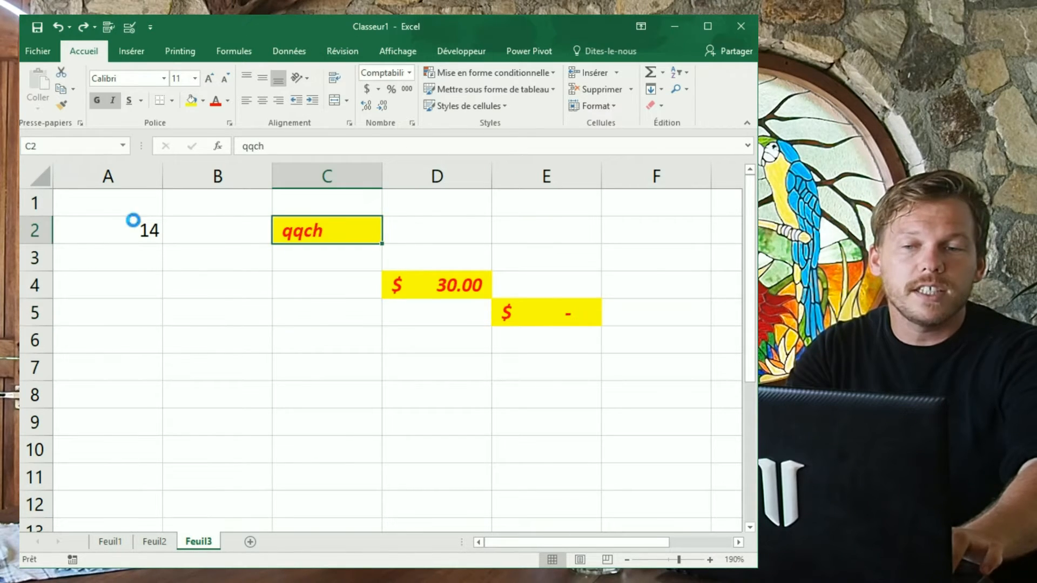
pyautogui.hotkey('ctrl', 'z')
pyautogui.hotkey('ctrl', 'z')
pyautogui.hotkey('ctrl', 'z')
pyautogui.hotkey('ctrl', 'z')
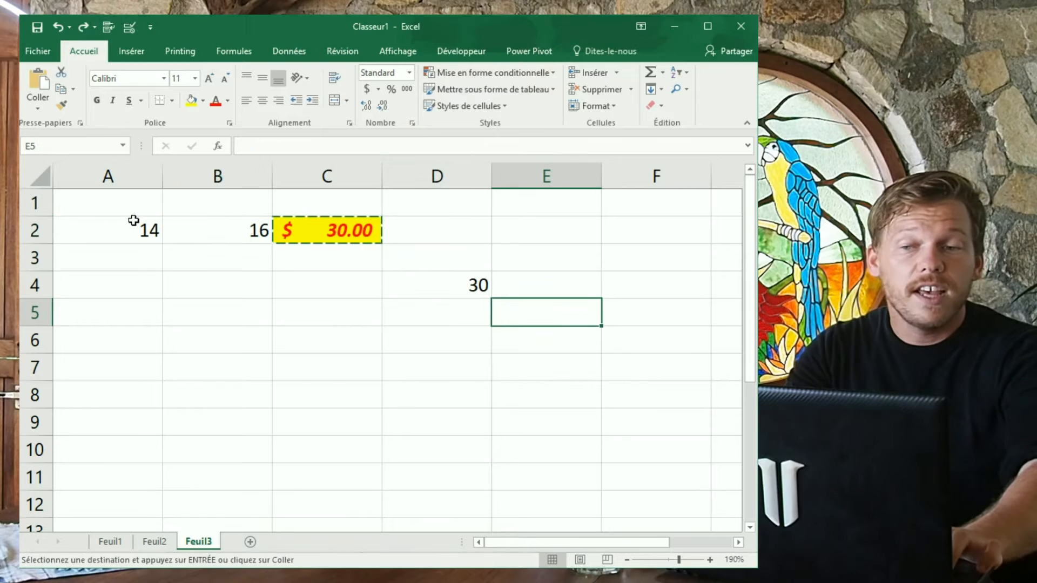
pyautogui.hotkey('ctrl', 'y')
pyautogui.hotkey('ctrl', 'y')
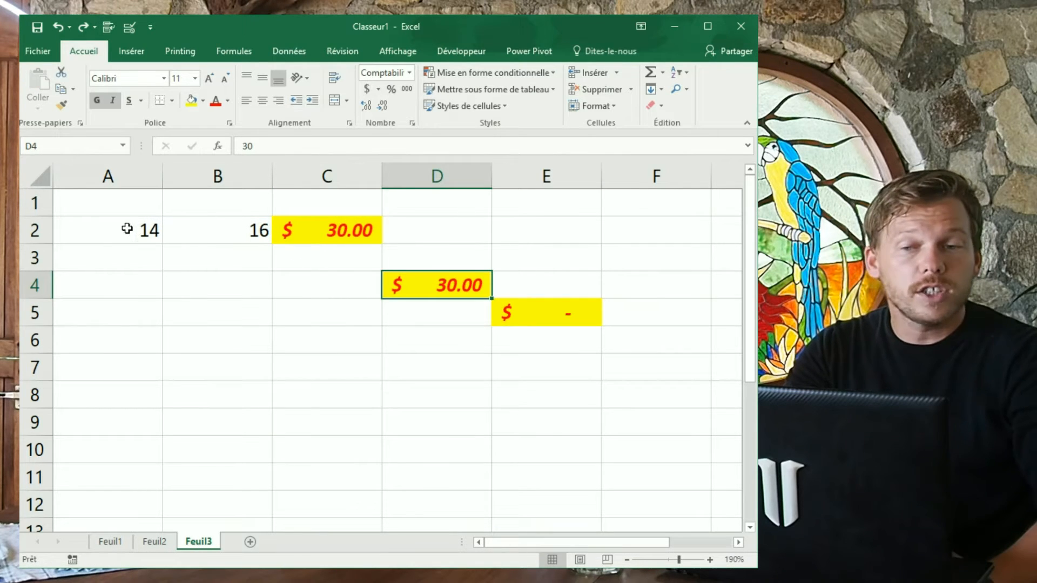
# Step: Delete the contents of the range A2:E5 and clear all its remaining formatting
pyautogui.moveTo(127, 229); pyautogui.dragTo(519, 315)
pyautogui.press('Delete')
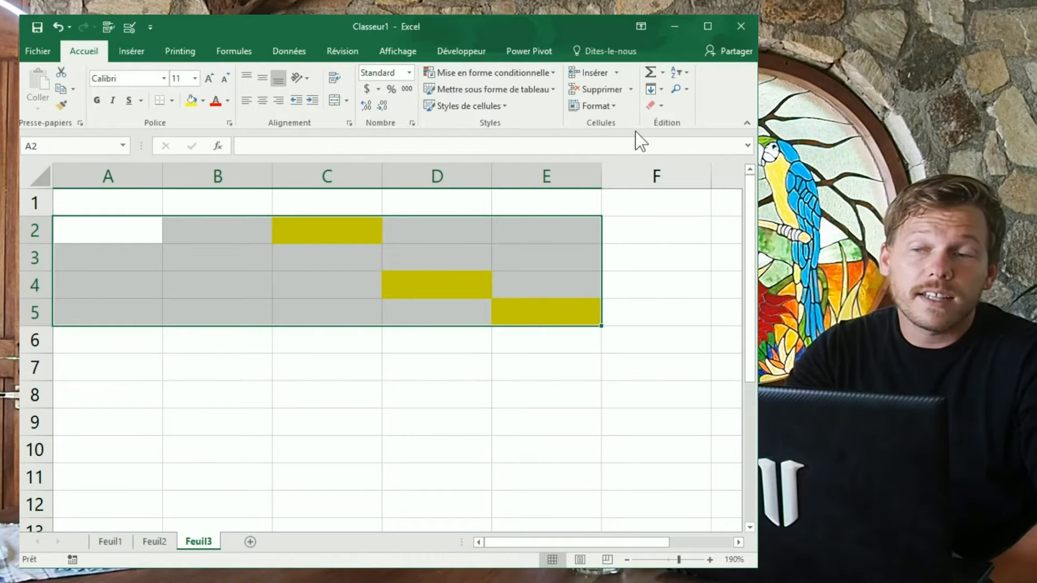
pyautogui.click(657, 105)
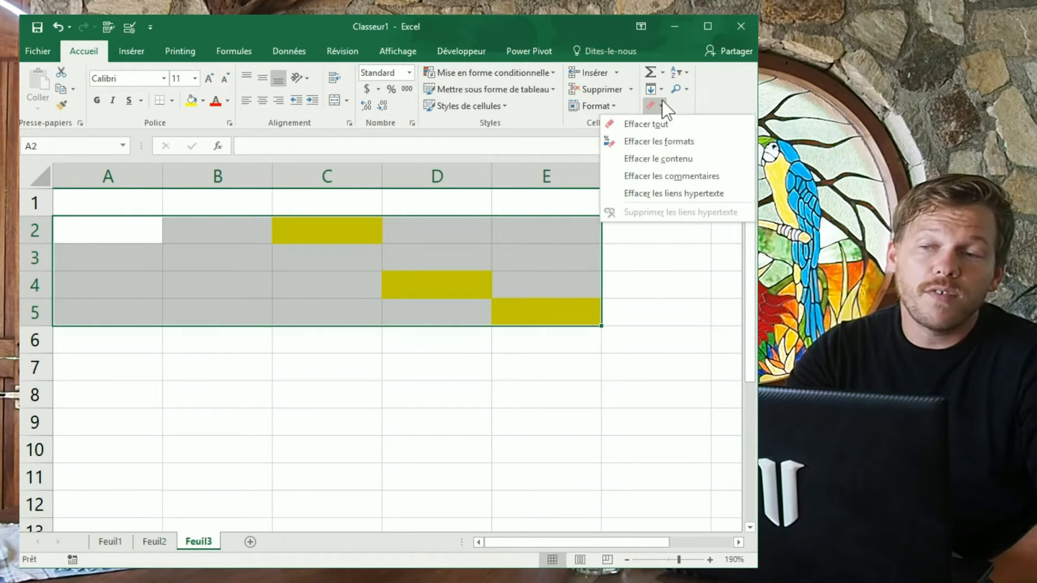
pyautogui.click(645, 125)
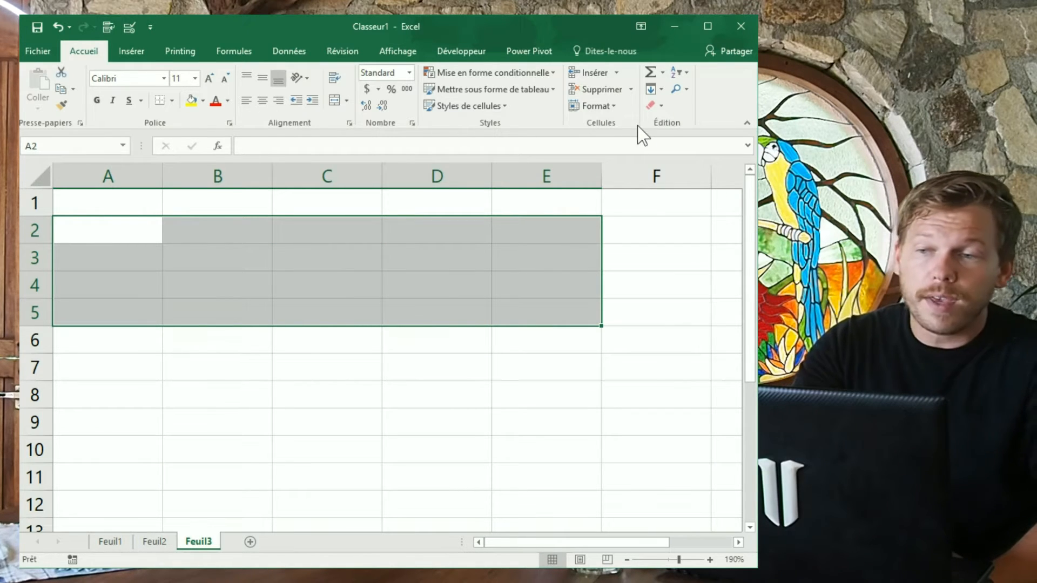
pyautogui.click(658, 111)
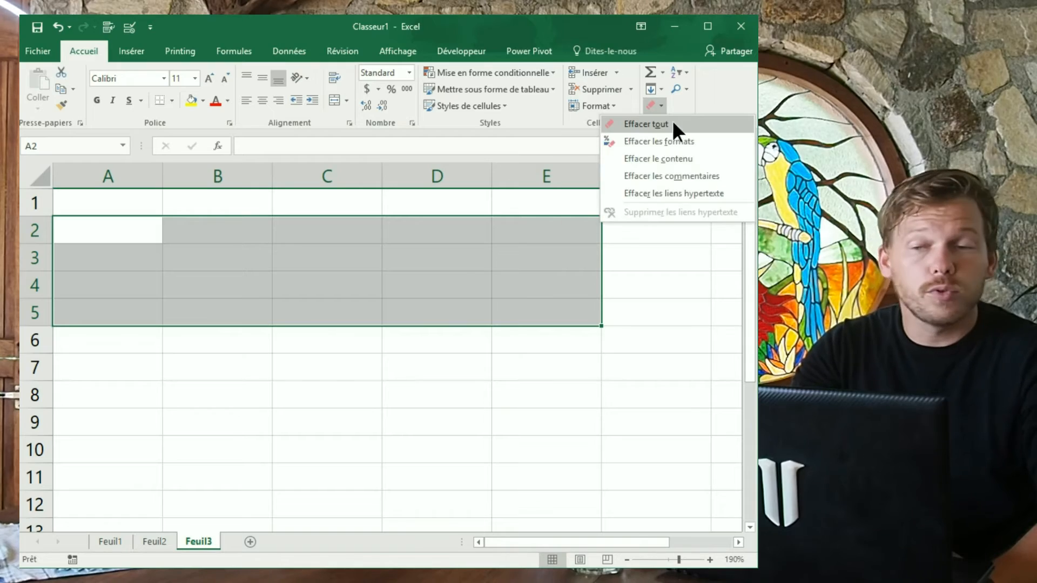
pyautogui.click(672, 121)
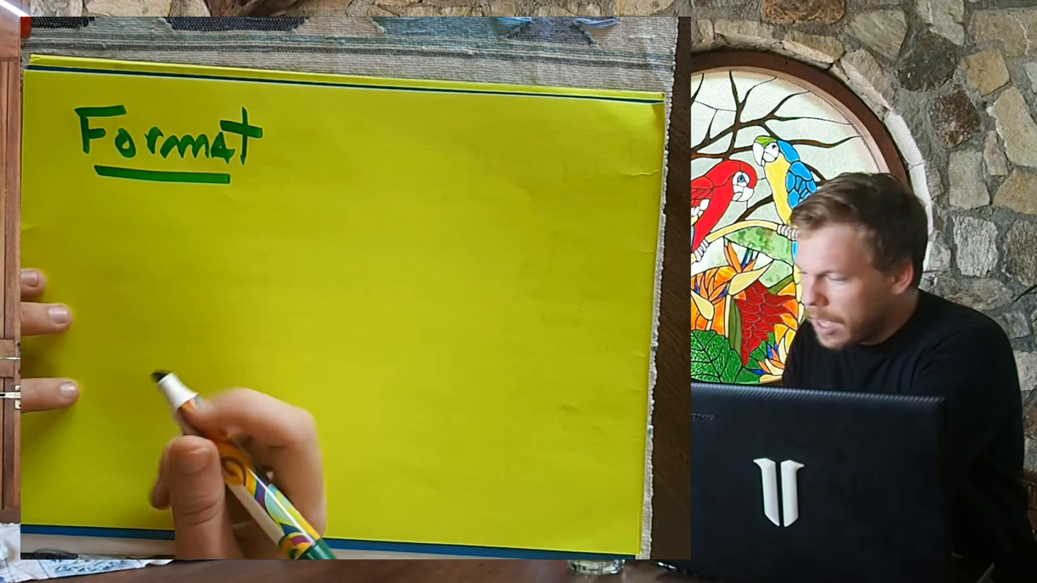
# Step: Enter 45 in cell B2 and select the cell again
pyautogui.click(223, 246)
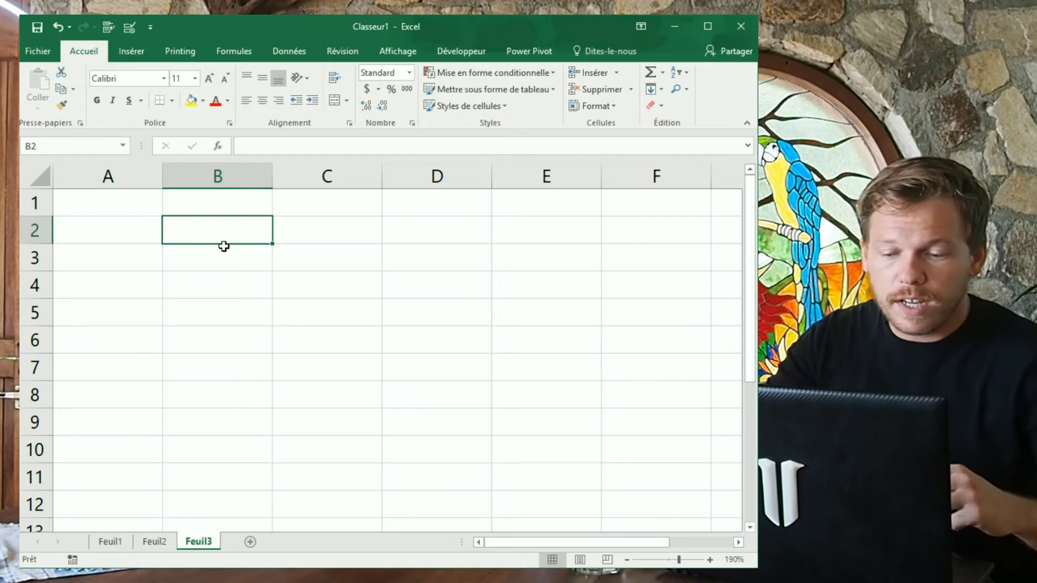
pyautogui.write('45')
pyautogui.press('Return')
pyautogui.press('Up')
pyautogui.press('Up')
pyautogui.press('Down')
pyautogui.press('Down')
pyautogui.click(254, 237)
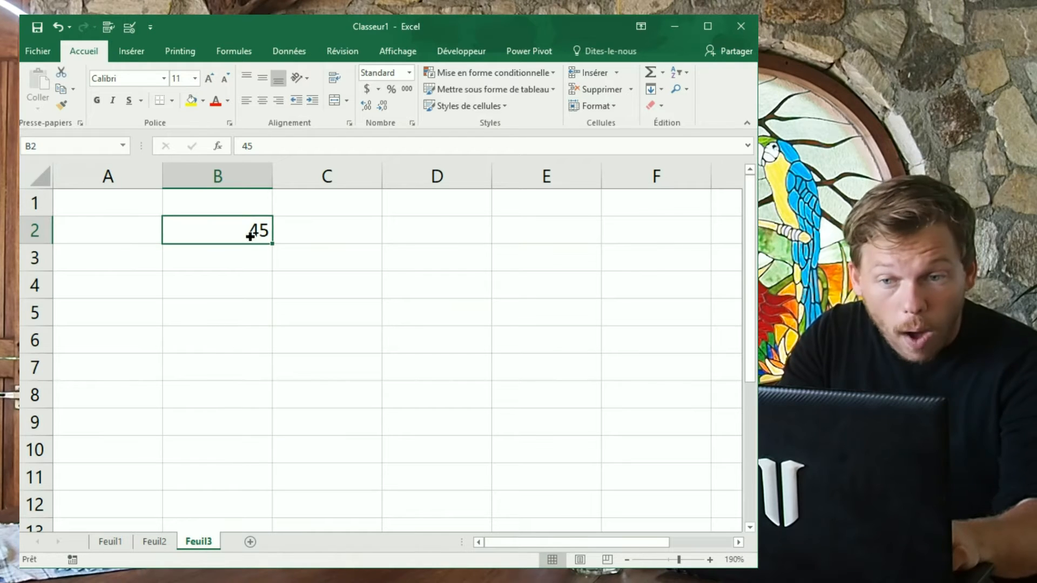
# Step: Open the cell format settings for B2 and move the dialog so the cell stays in view
pyautogui.rightClick(251, 236)
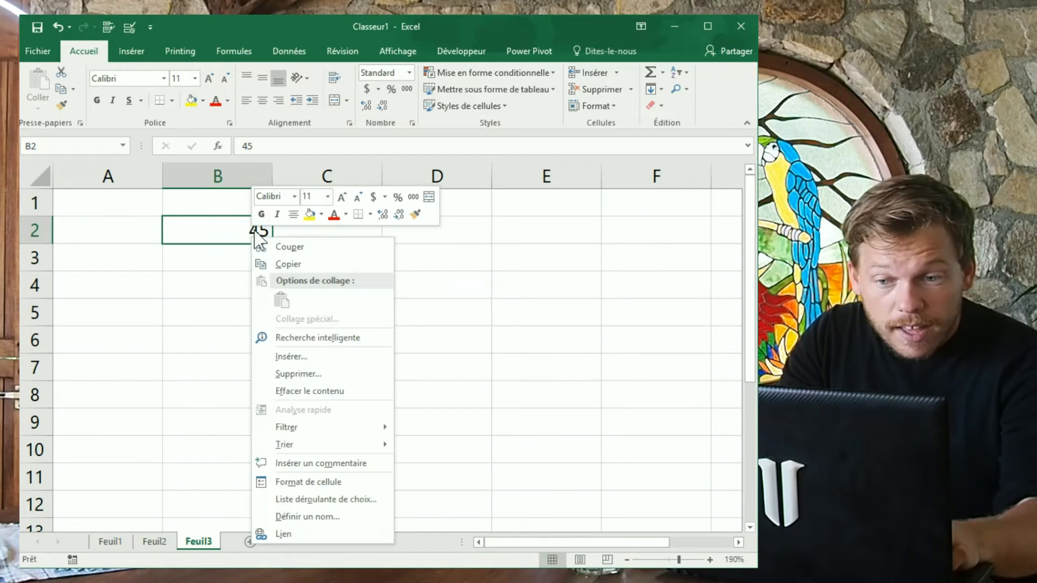
pyautogui.click(333, 487)
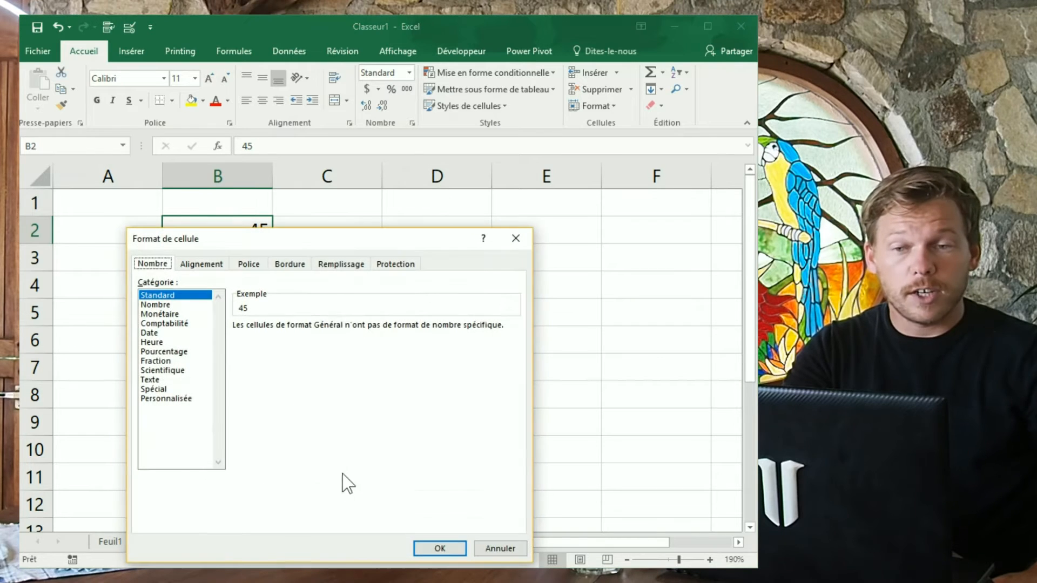
pyautogui.moveTo(301, 246); pyautogui.dragTo(480, 190)
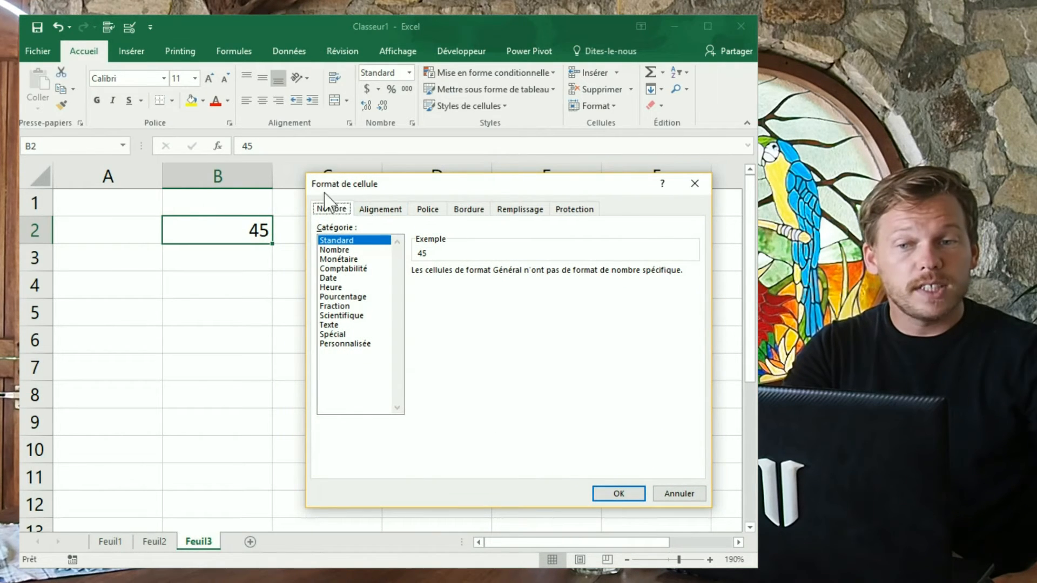
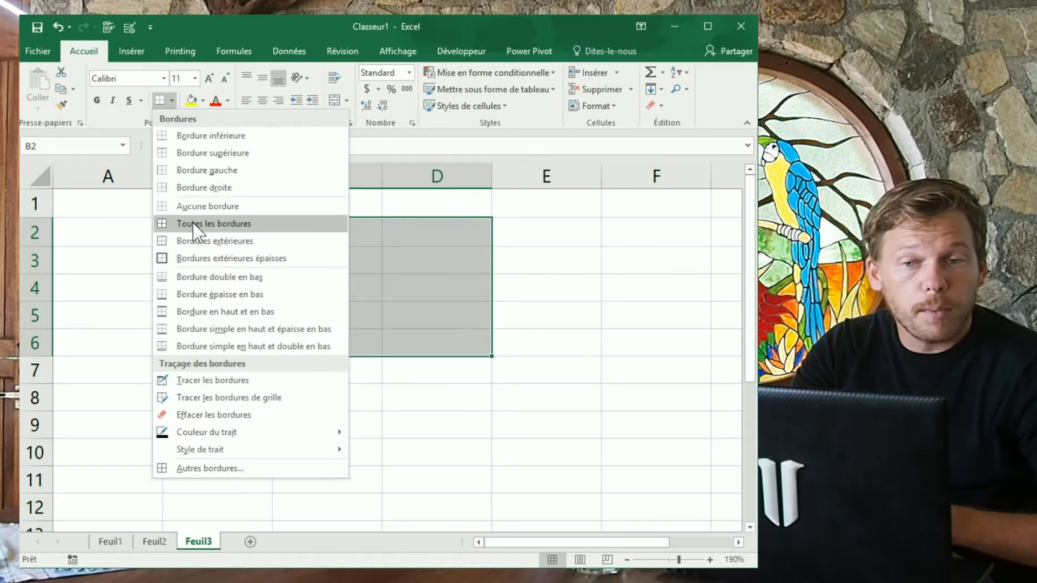
# Step: Apply all borders to the range B2:D6
pyautogui.click(216, 224)
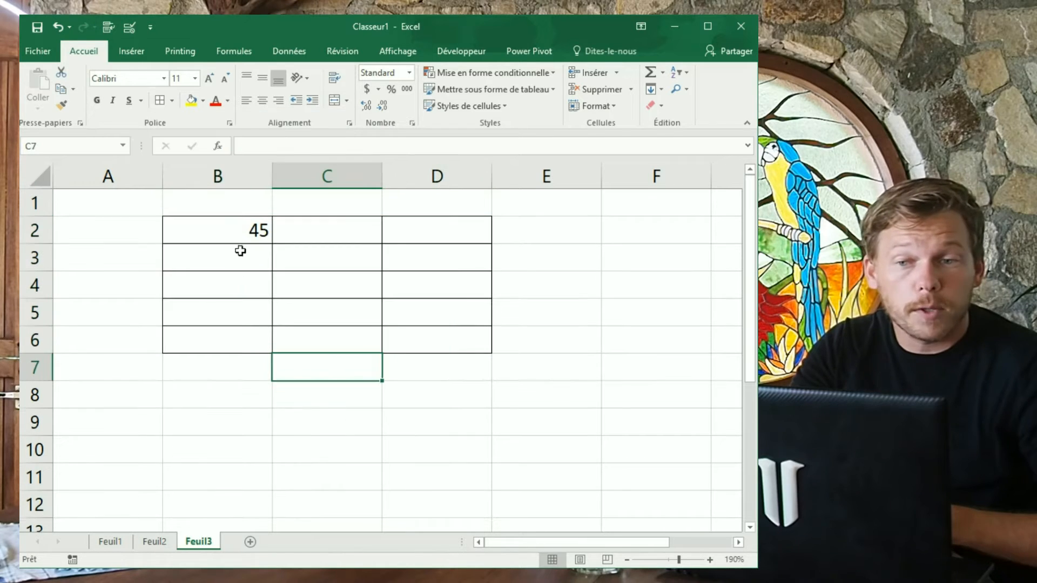
pyautogui.moveTo(250, 230); pyautogui.dragTo(469, 354)
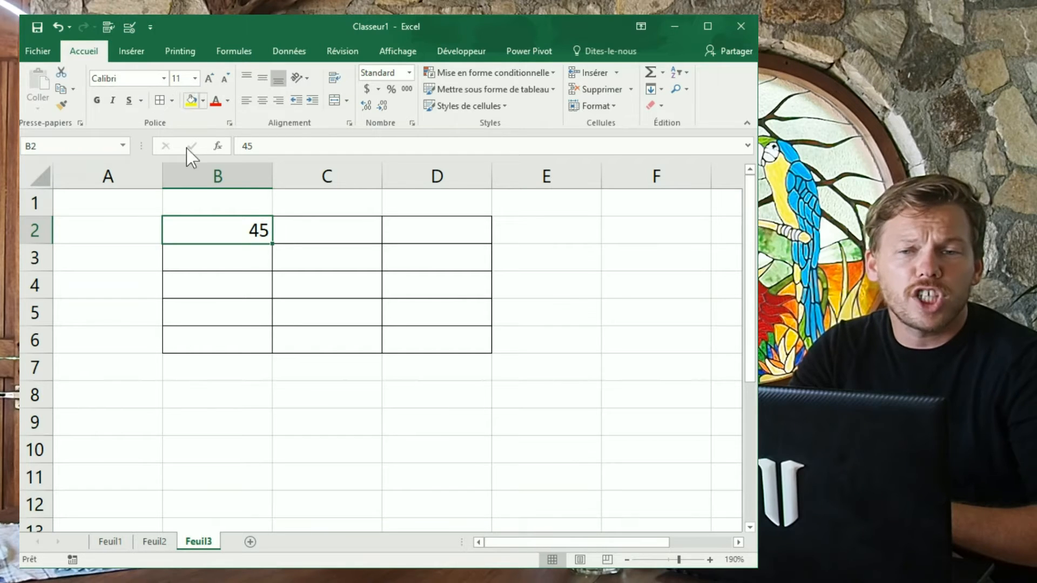
# Step: Fill cell B2 with the blue theme colour
pyautogui.click(227, 101)
pyautogui.click(226, 101)
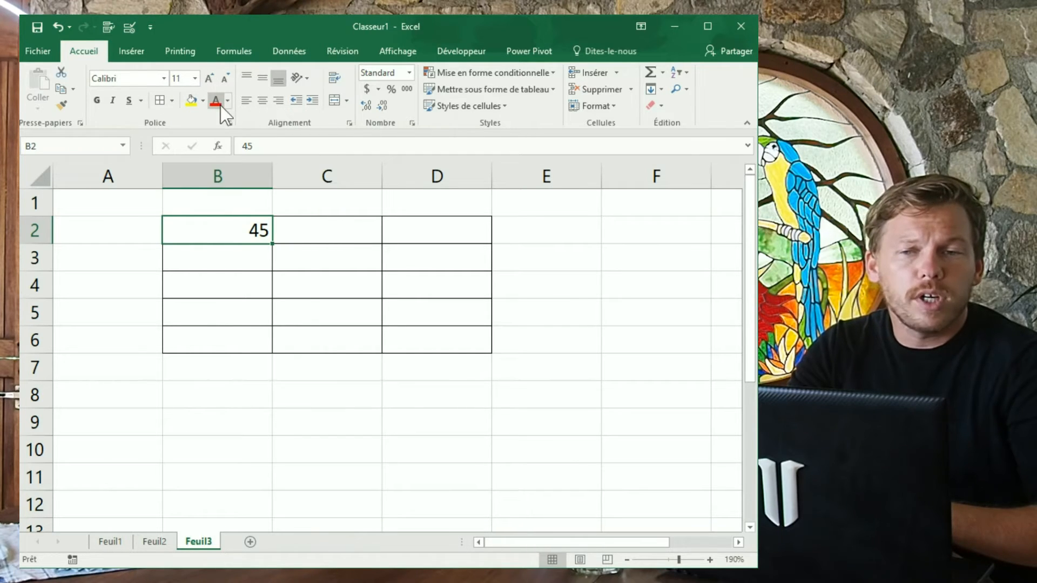
pyautogui.click(203, 101)
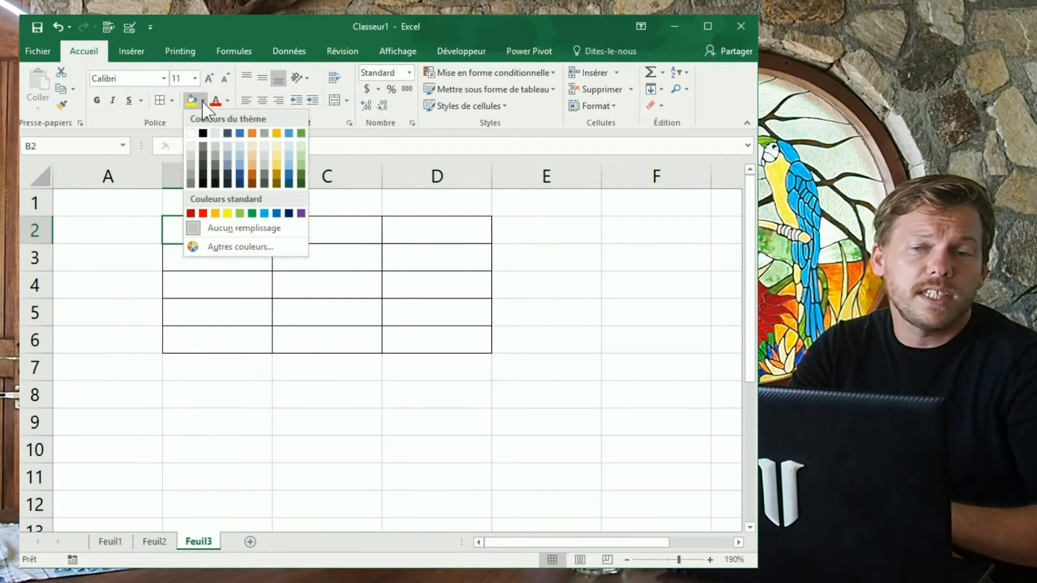
pyautogui.click(291, 132)
pyautogui.click(248, 265)
pyautogui.click(255, 231)
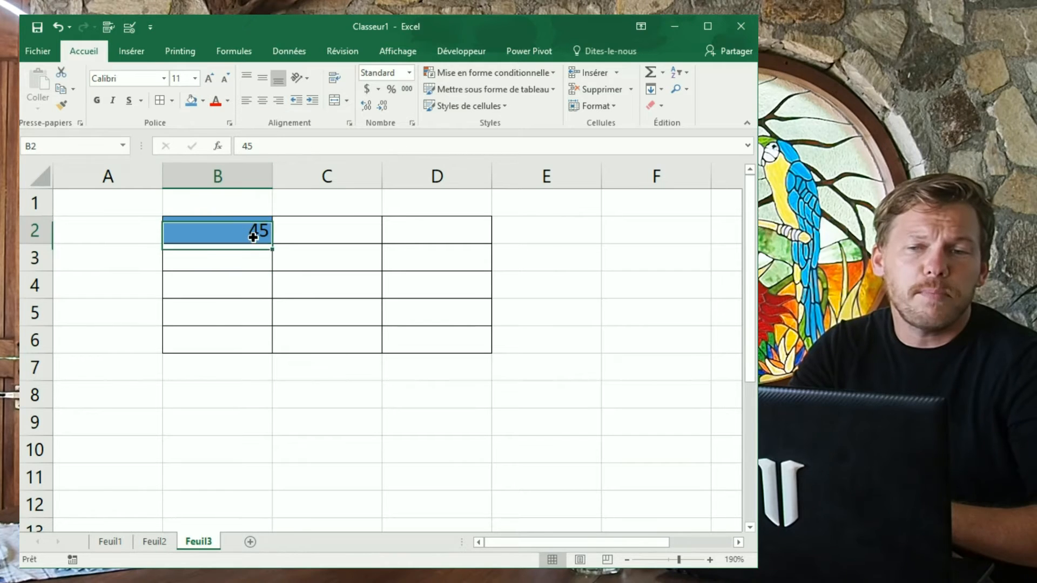
# Step: Format the number in B2 as red, size 16 and italic
pyautogui.click(209, 79)
pyautogui.click(209, 79)
pyautogui.click(209, 78)
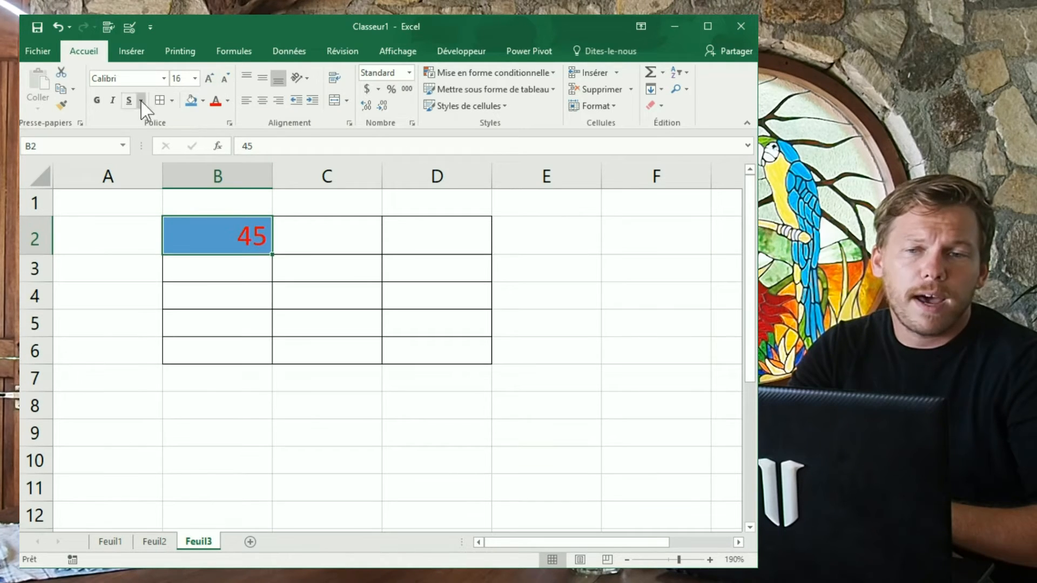
pyautogui.click(109, 100)
pyautogui.click(213, 298)
pyautogui.click(200, 237)
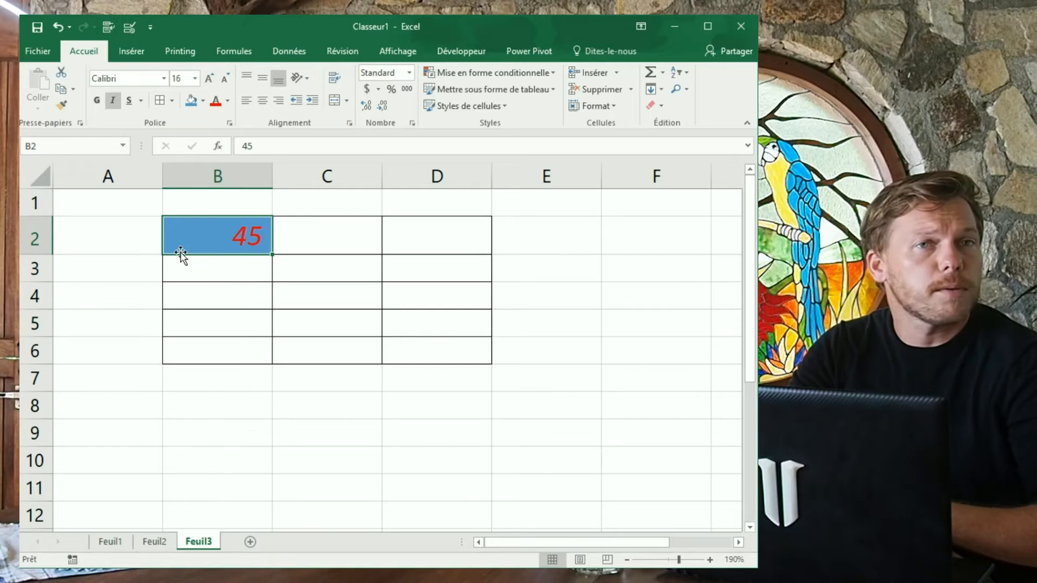
# Step: Open the cell format settings for B2 and review the border, font and fill options
pyautogui.rightClick(200, 233)
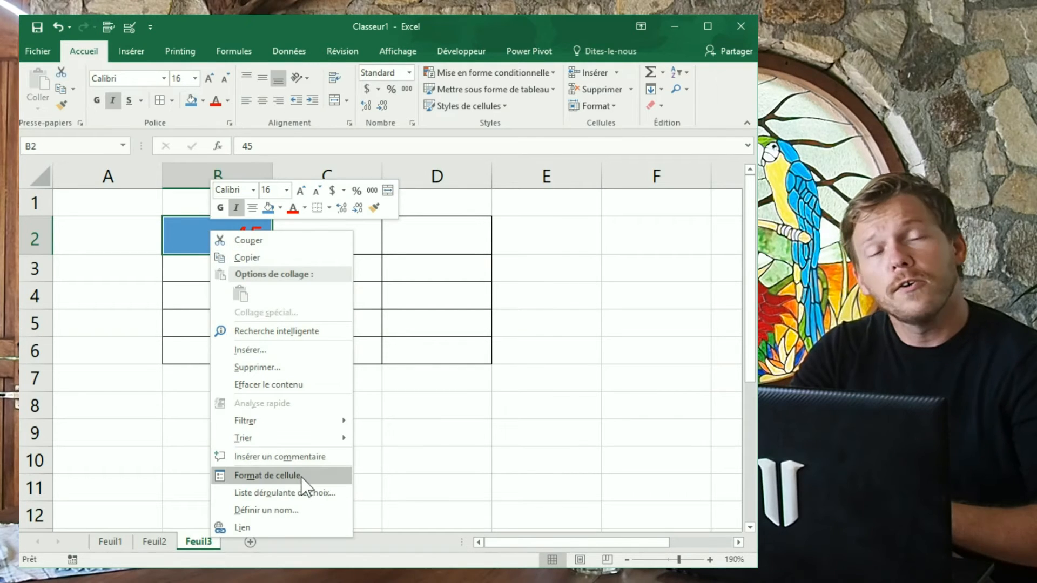
pyautogui.click(300, 476)
pyautogui.moveTo(297, 242); pyautogui.dragTo(345, 135)
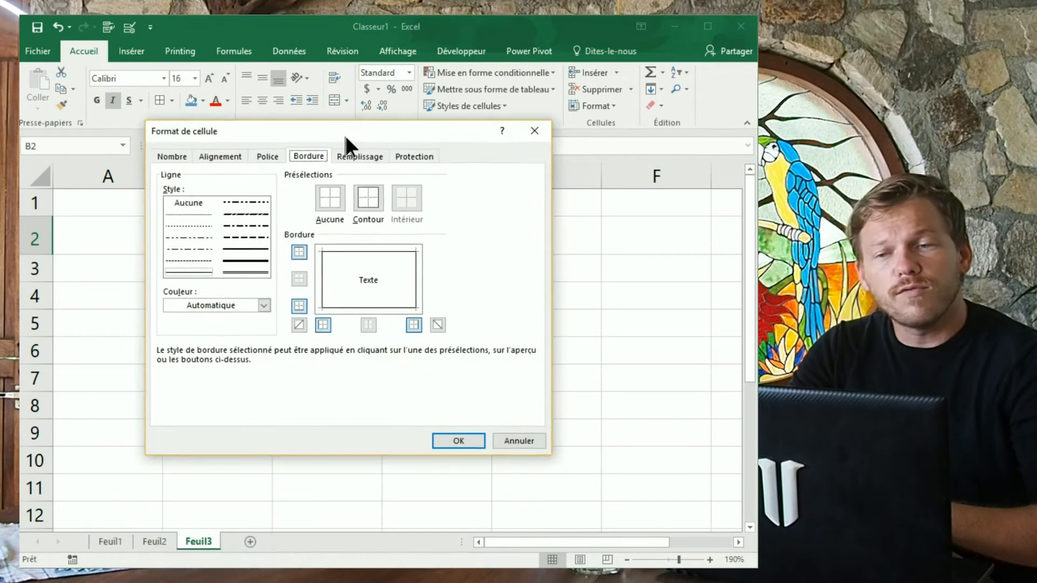
pyautogui.click(268, 156)
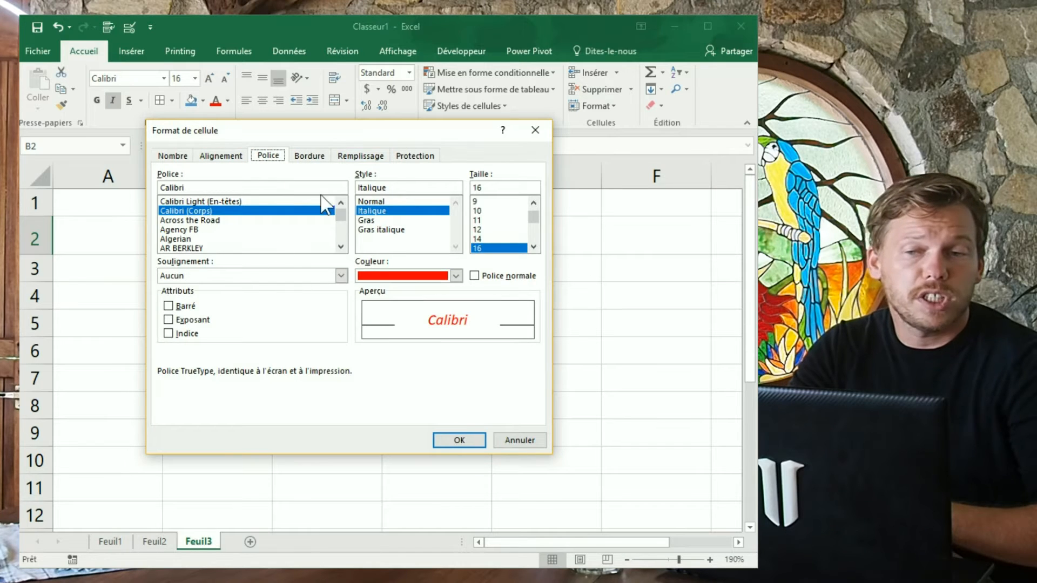
pyautogui.click(361, 156)
pyautogui.click(278, 156)
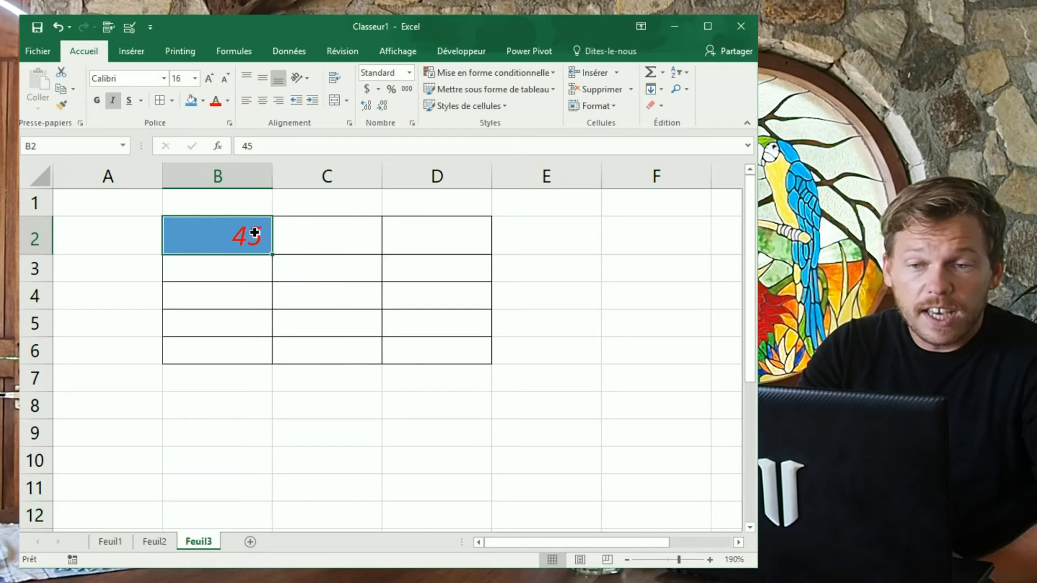
# Step: Set both the horizontal and vertical text alignment of cell B2 to Centré in the cell format settings
pyautogui.rightClick(254, 233)
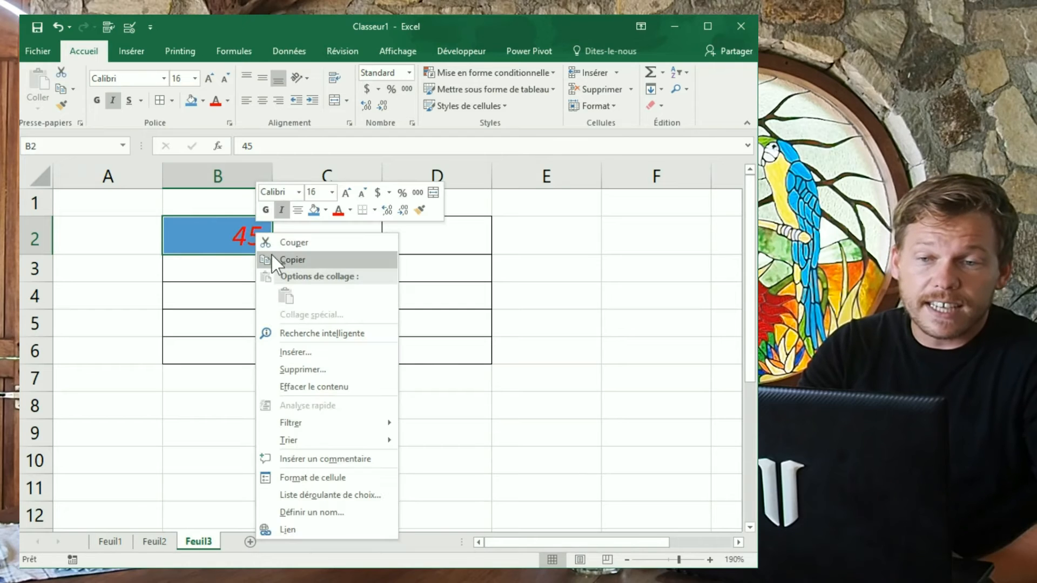
pyautogui.click(351, 478)
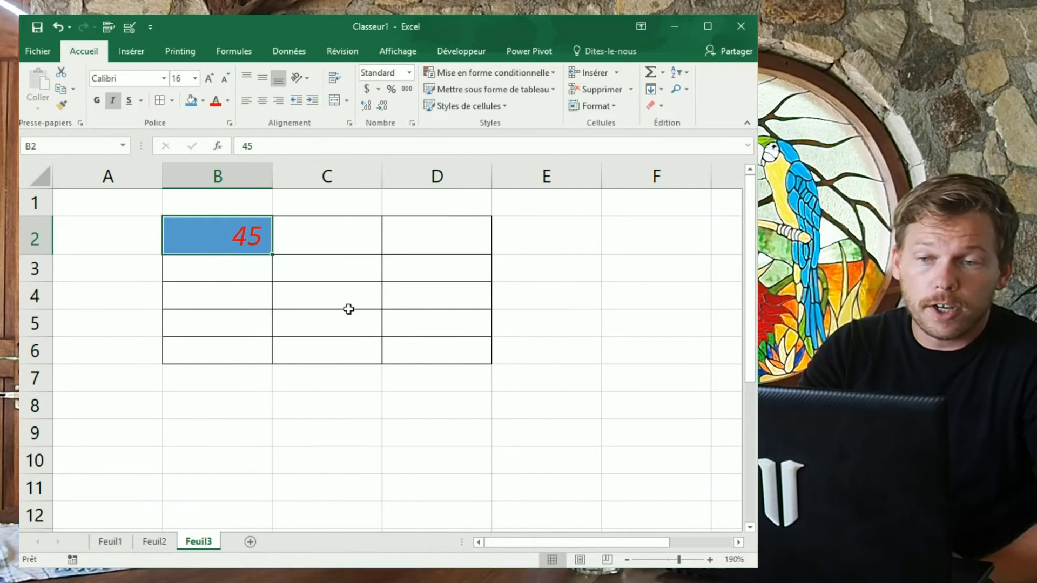
pyautogui.click(200, 262)
pyautogui.moveTo(283, 250); pyautogui.dragTo(405, 184)
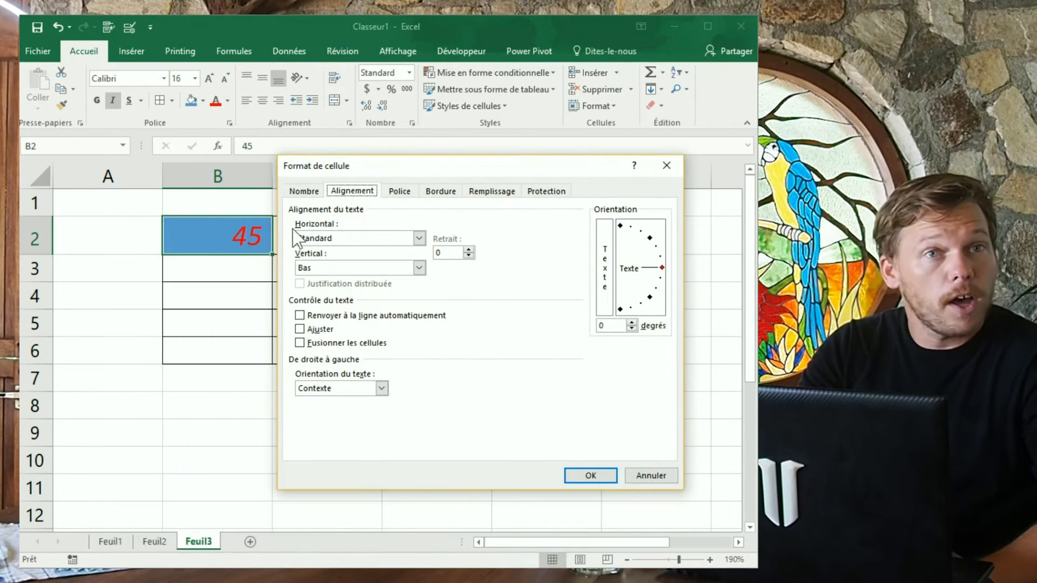
pyautogui.click(349, 237)
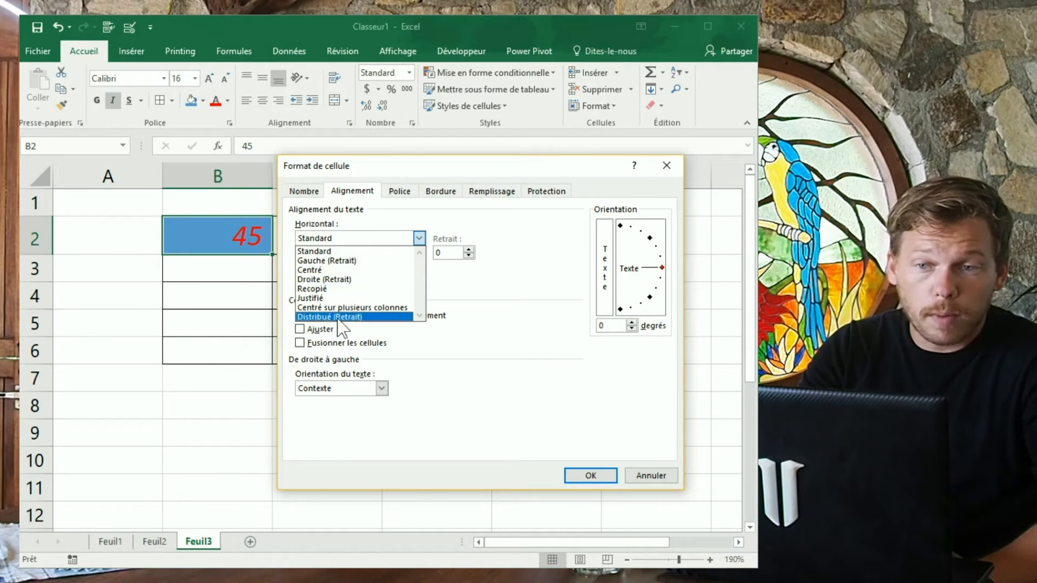
pyautogui.click(354, 236)
pyautogui.click(350, 268)
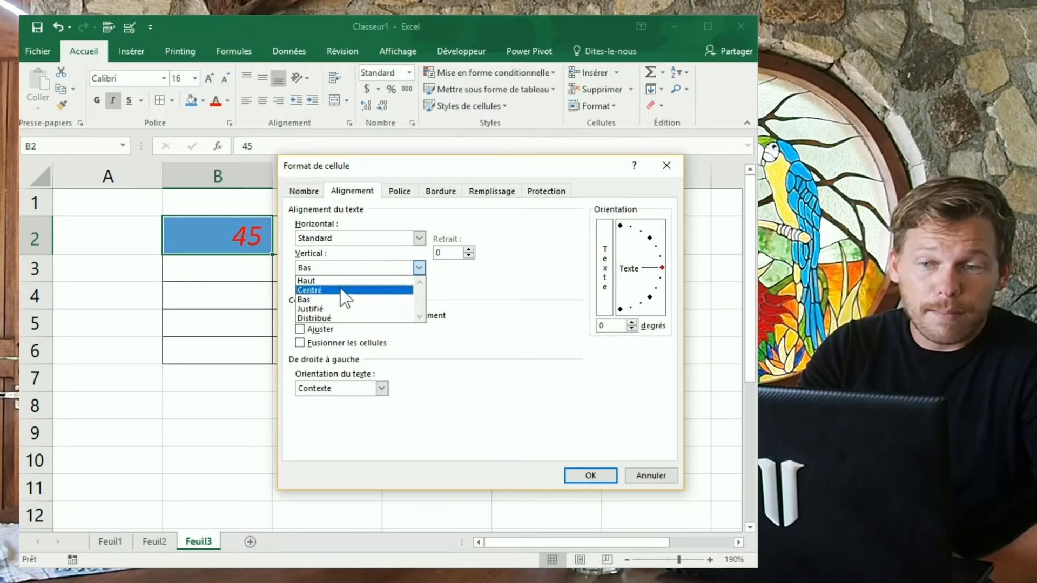
pyautogui.click(345, 240)
pyautogui.click(343, 241)
pyautogui.click(338, 269)
pyautogui.click(340, 267)
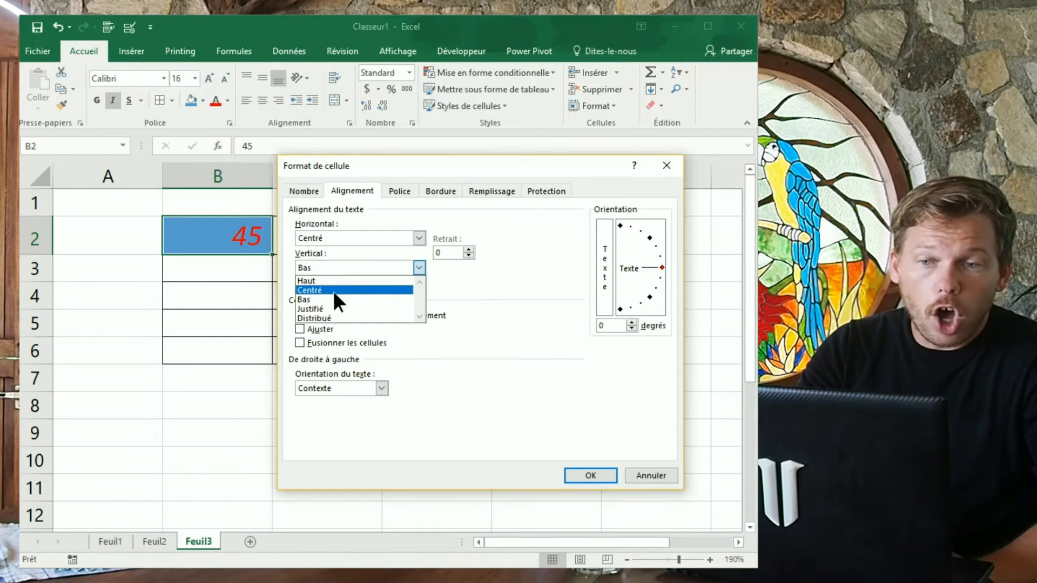
pyautogui.click(333, 290)
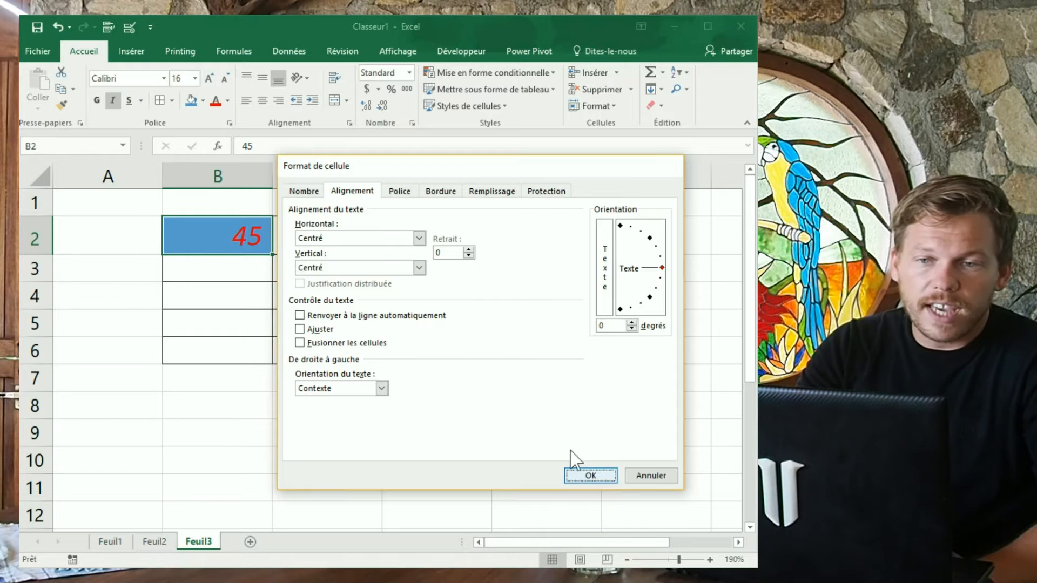
pyautogui.click(583, 474)
# Step: Increase the height of row 2 and the width of column B
pyautogui.moveTo(50, 256); pyautogui.dragTo(50, 289)
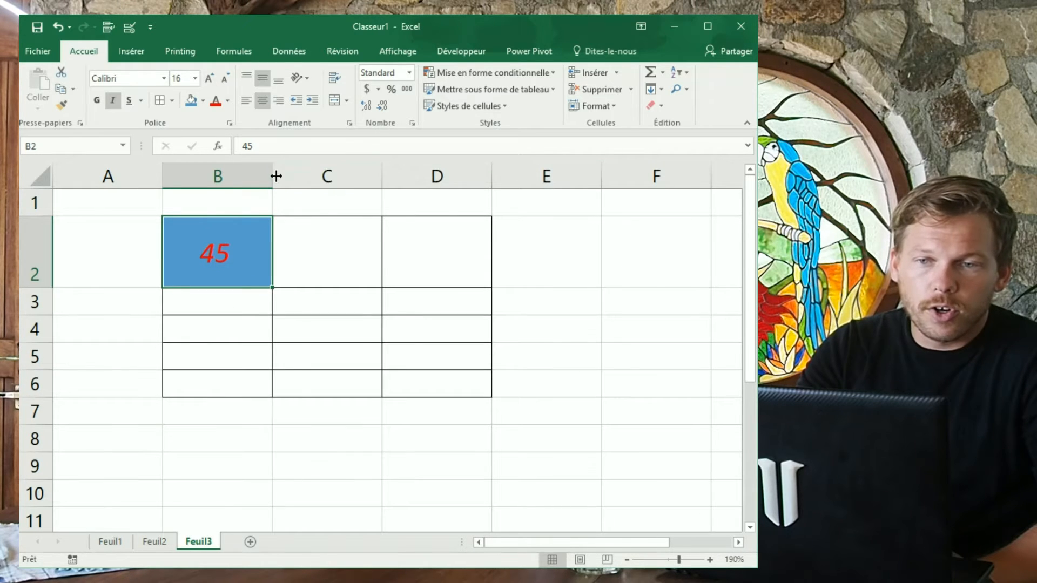
pyautogui.moveTo(276, 176); pyautogui.dragTo(303, 176)
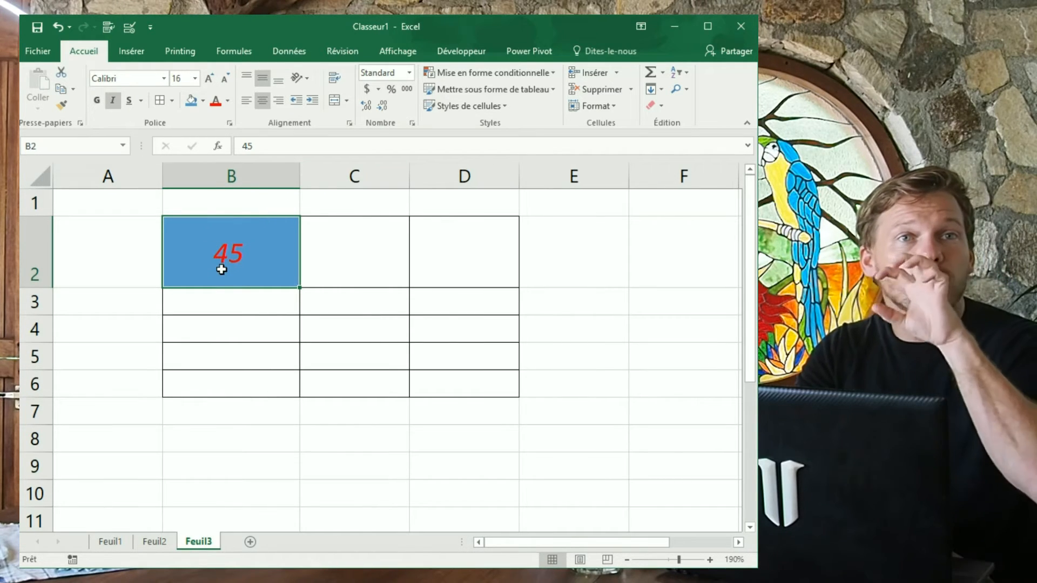
# Step: Review the alignment and text control options in the cell format settings for B2
pyautogui.rightClick(249, 245)
pyautogui.click(331, 490)
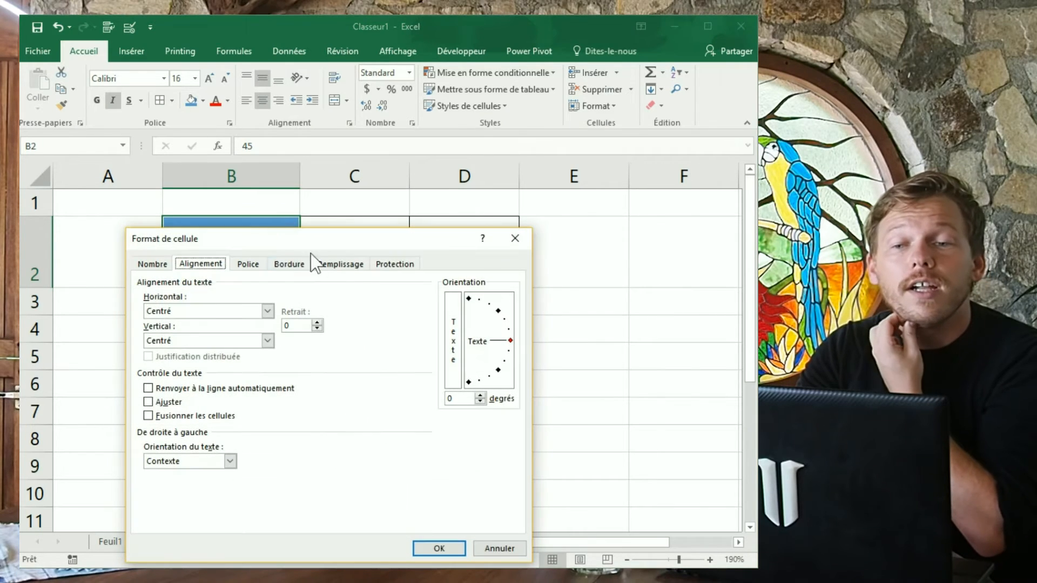
pyautogui.moveTo(222, 248); pyautogui.dragTo(285, 176)
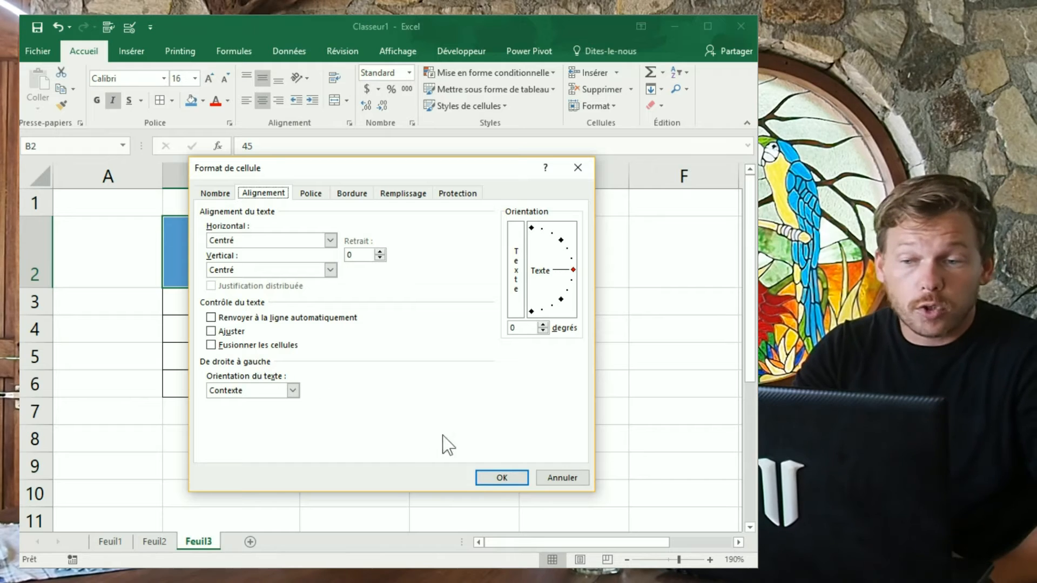
pyautogui.click(497, 480)
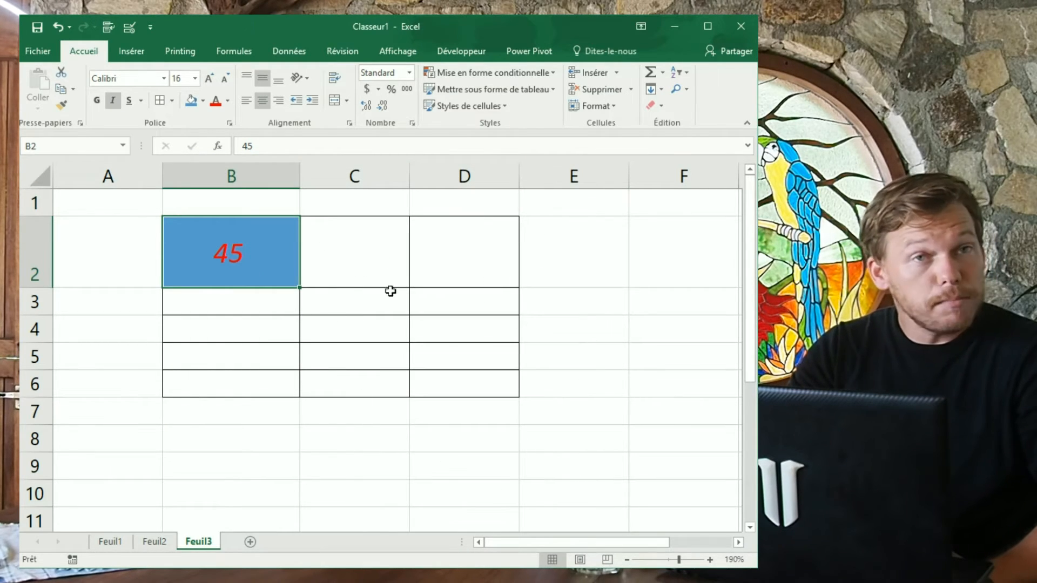
# Step: Merge cells C2 and D2 through the cell format settings and enter "combine" in the merged cell
pyautogui.moveTo(357, 286); pyautogui.dragTo(444, 272)
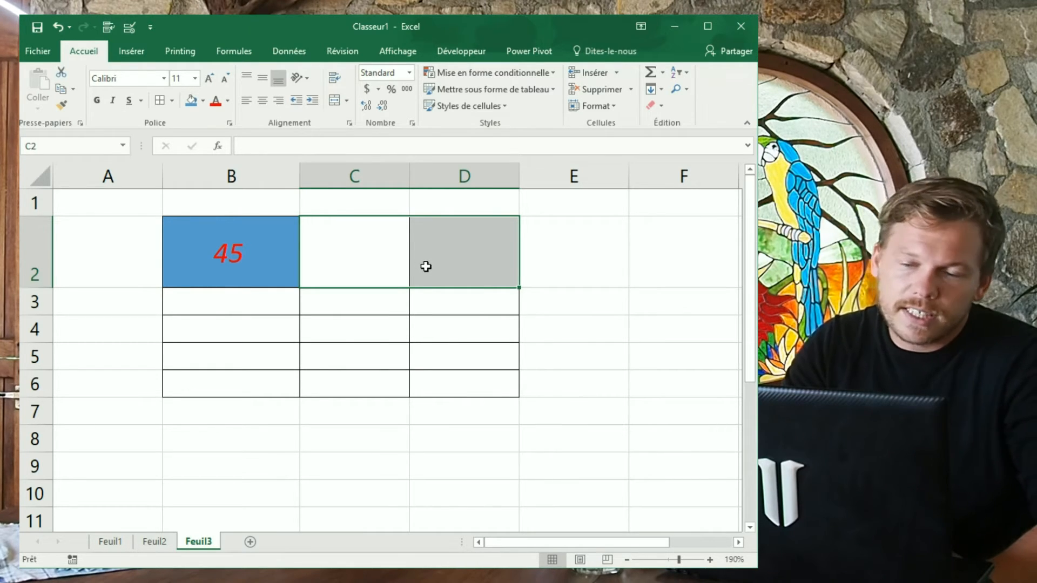
pyautogui.rightClick(458, 273)
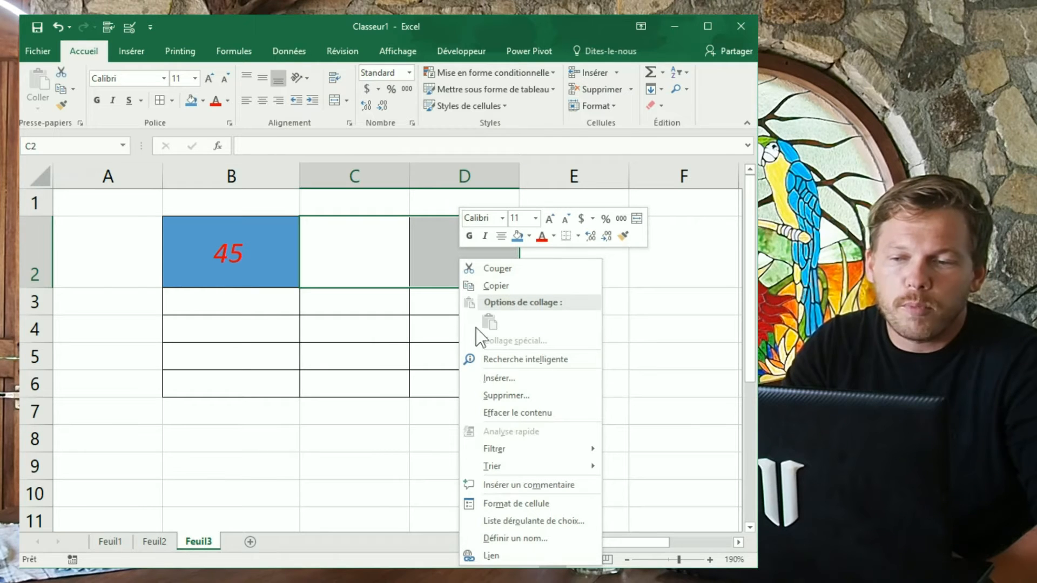
pyautogui.click(358, 269)
pyautogui.moveTo(357, 270); pyautogui.dragTo(431, 286)
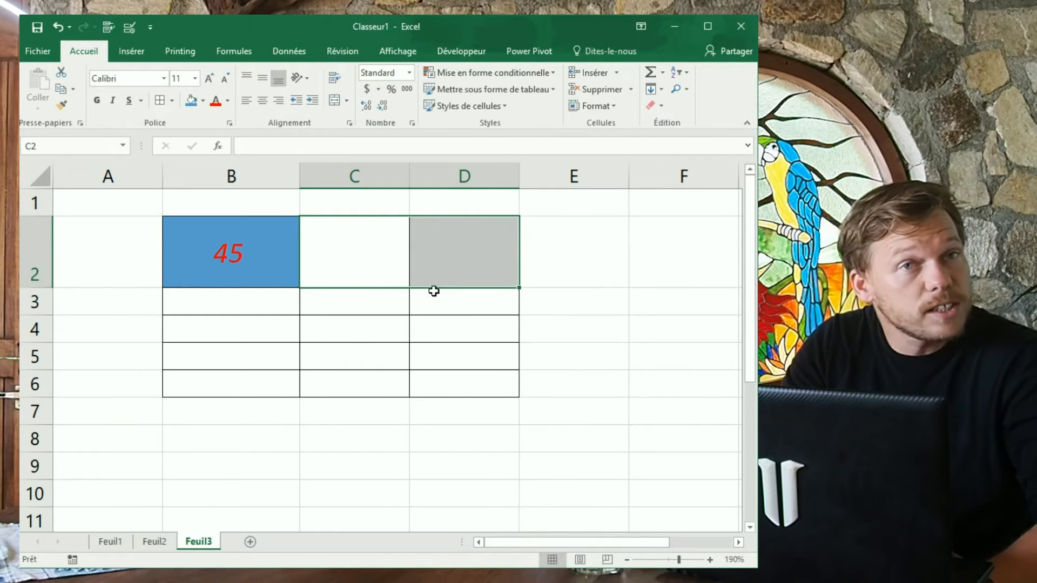
pyautogui.rightClick(480, 279)
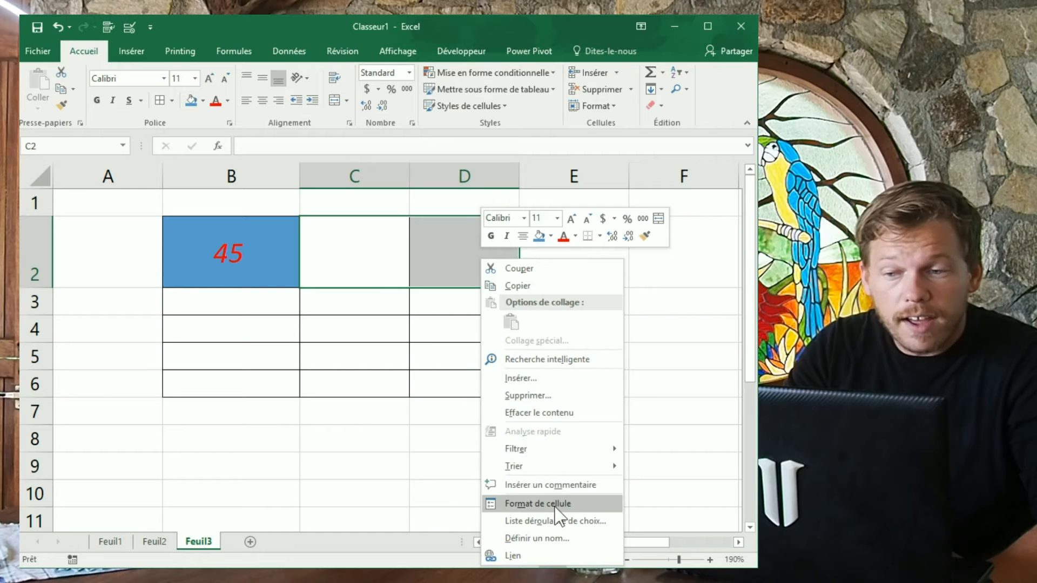
pyautogui.click(540, 503)
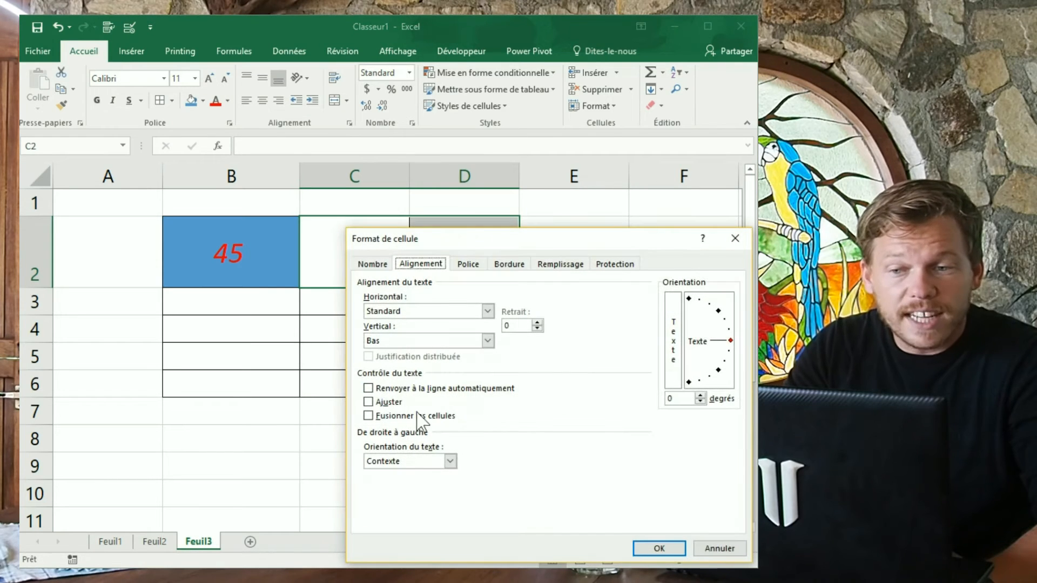
pyautogui.click(663, 549)
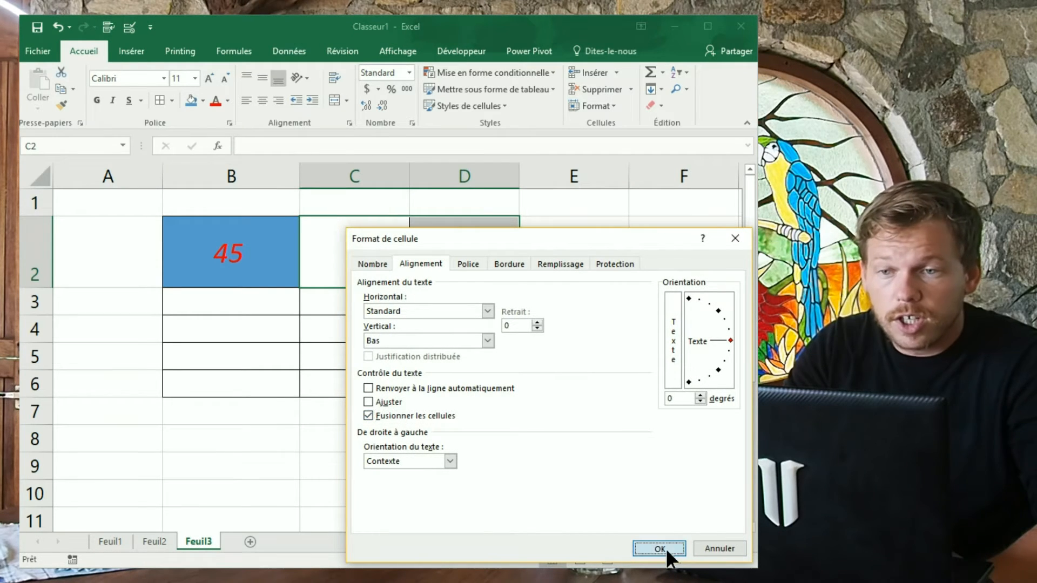
pyautogui.write('combine')
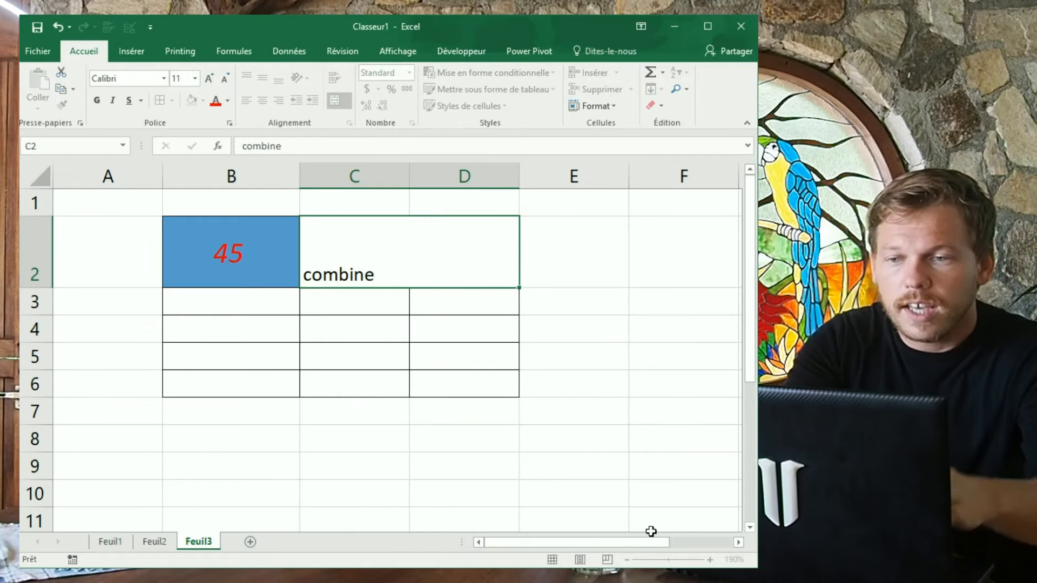
pyautogui.press('Return')
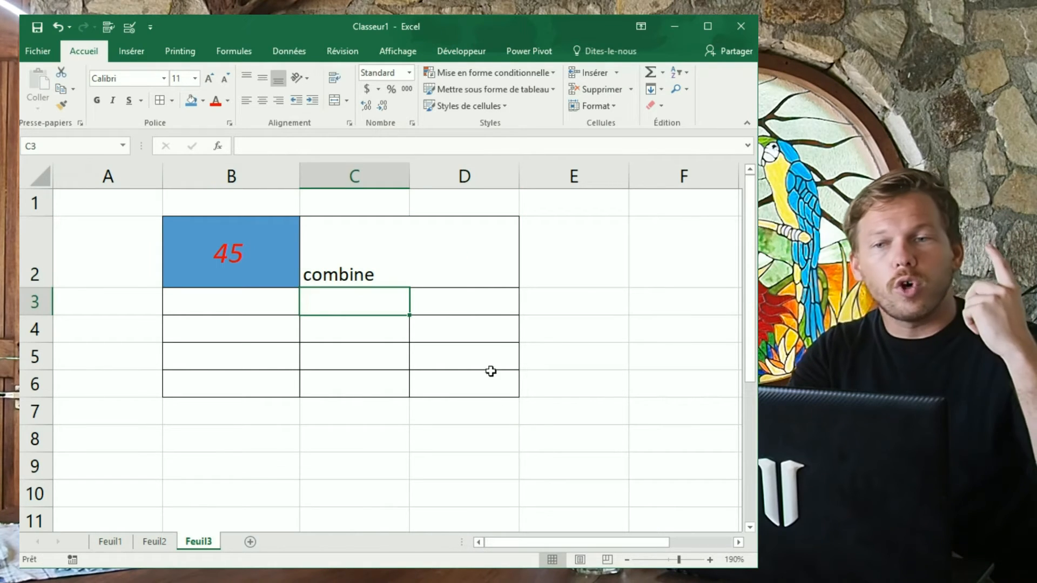
# Step: Split the merged cell C2:D2 by turning off Fusionner les cellules in its format settings
pyautogui.click(438, 283)
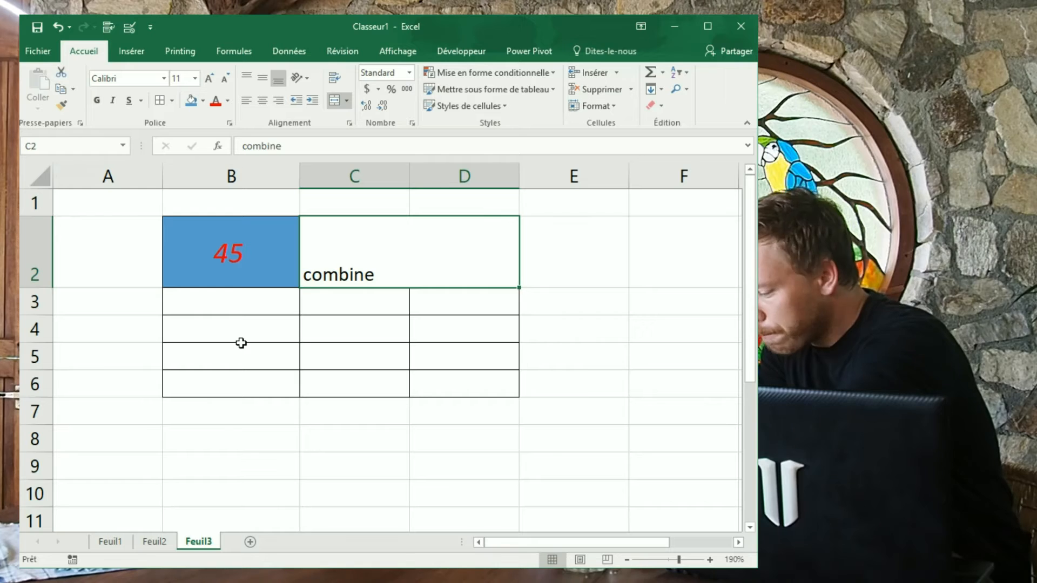
pyautogui.rightClick(366, 255)
pyautogui.click(422, 500)
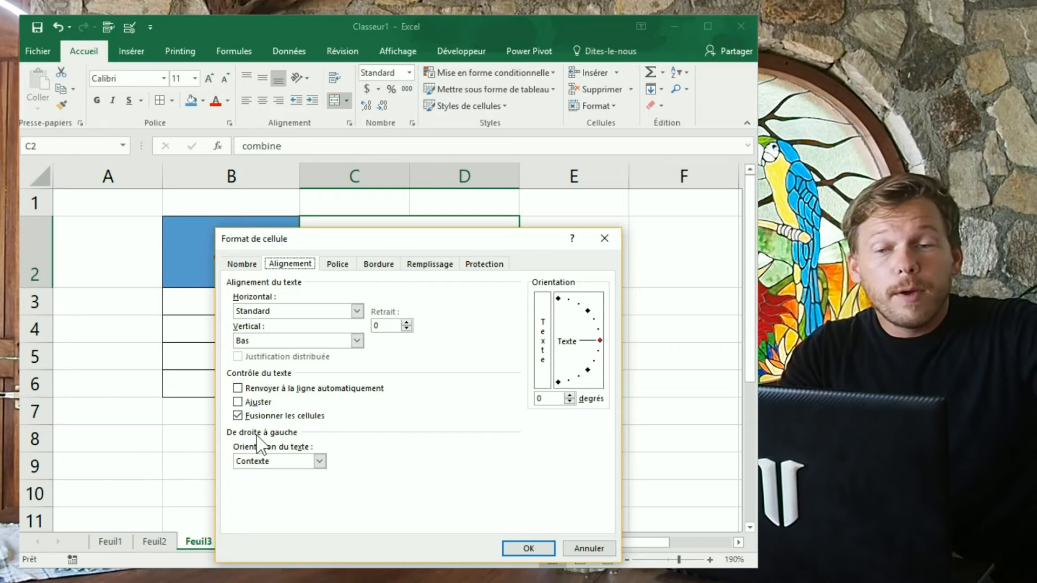
pyautogui.click(527, 549)
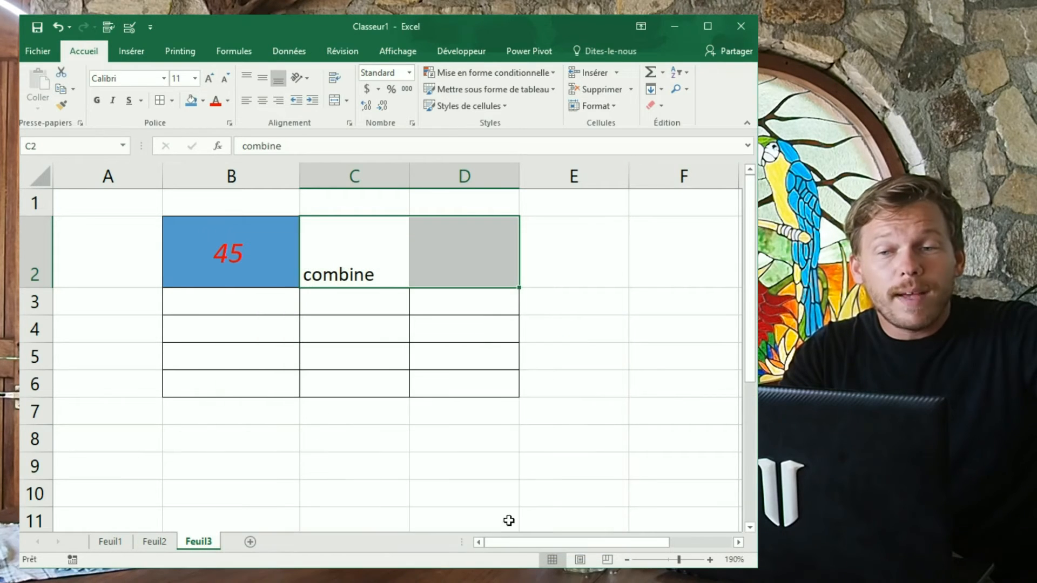
# Step: Enter the heading "Commentaires" in cell B4
pyautogui.click(327, 336)
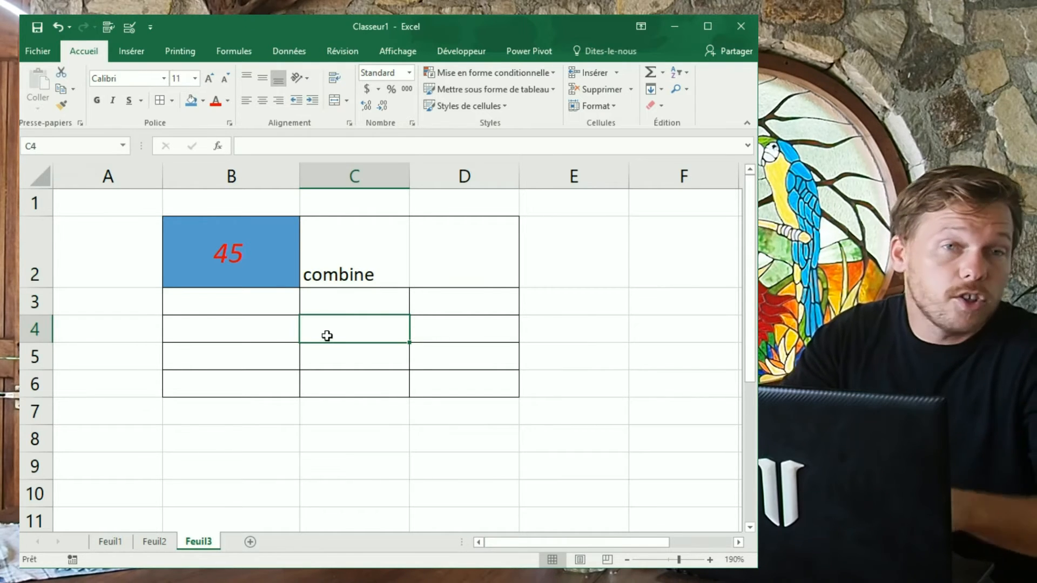
pyautogui.click(273, 331)
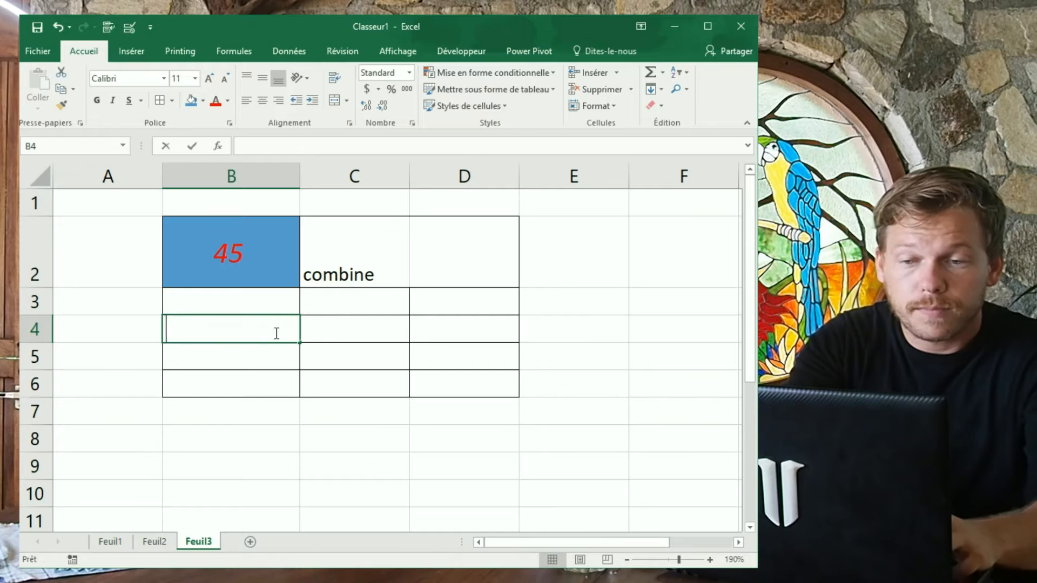
pyautogui.write('Commentaires')
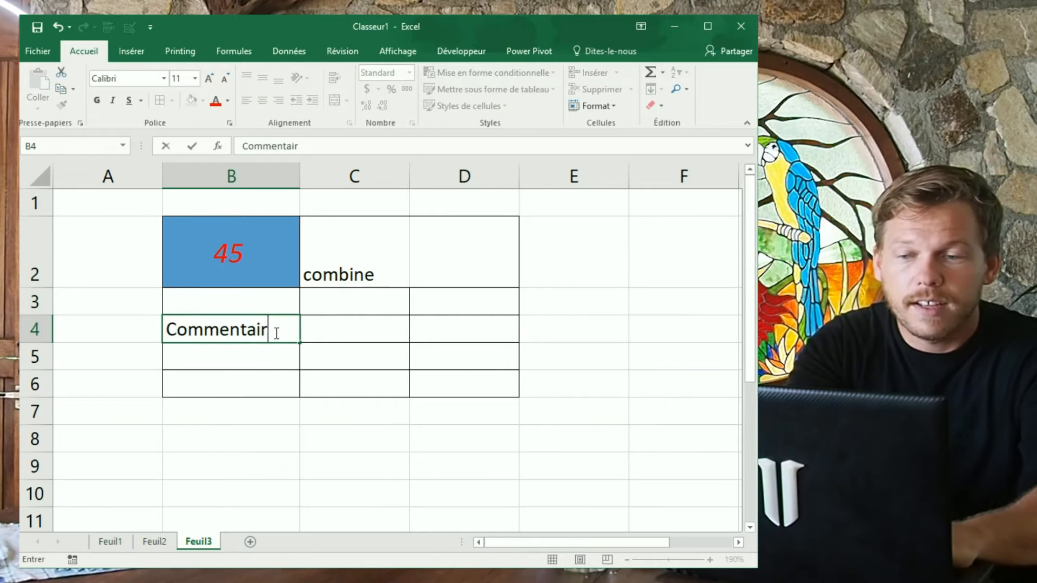
pyautogui.press('Return')
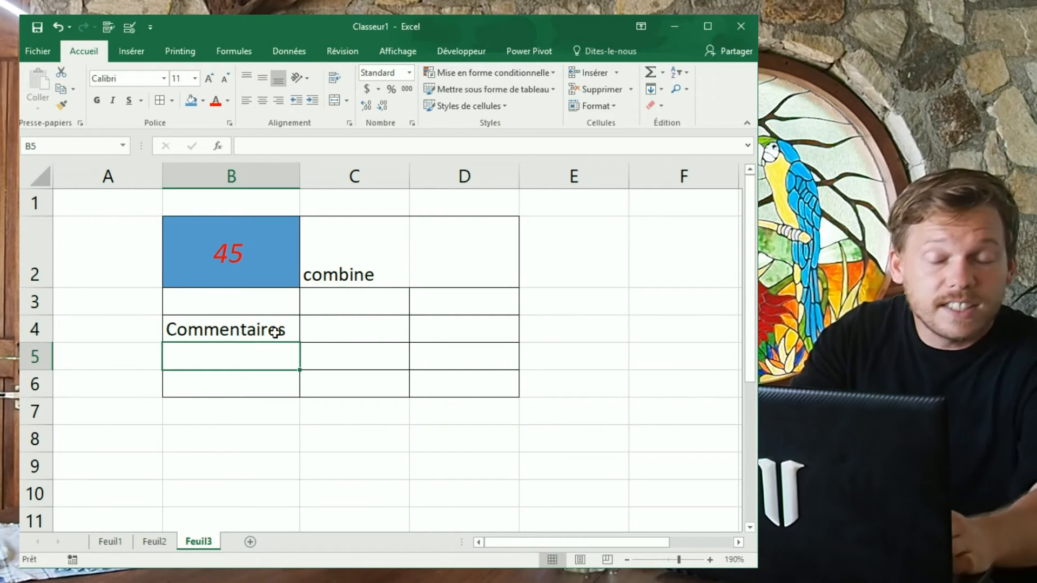
# Step: Enter "Les commentaires sont longs, et je ne pourrais pas les voirs dans une cellule parceque c'est juste trop long" in B5
pyautogui.write('Les comm')
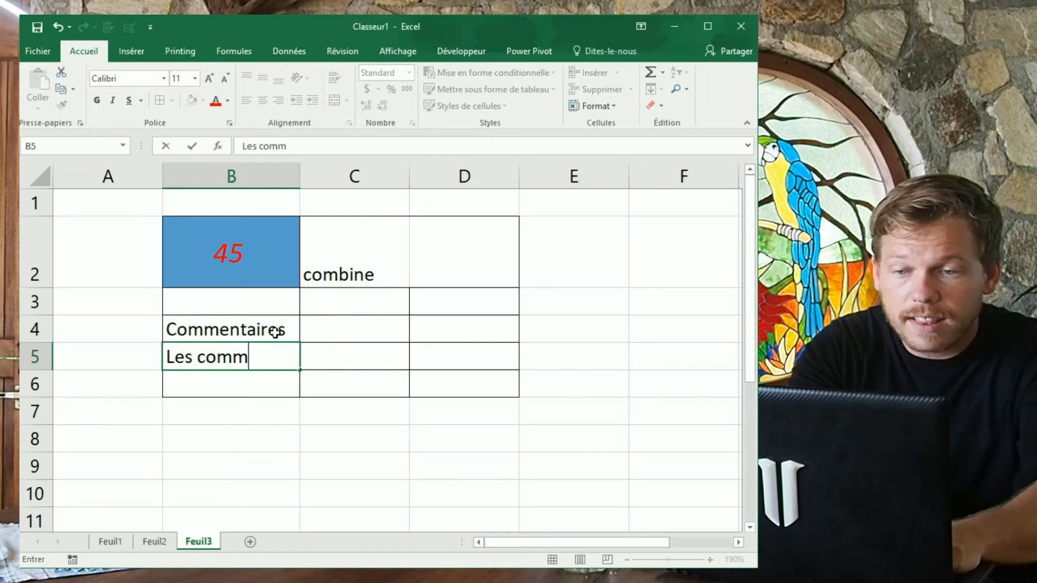
pyautogui.write('entaires sont longs')
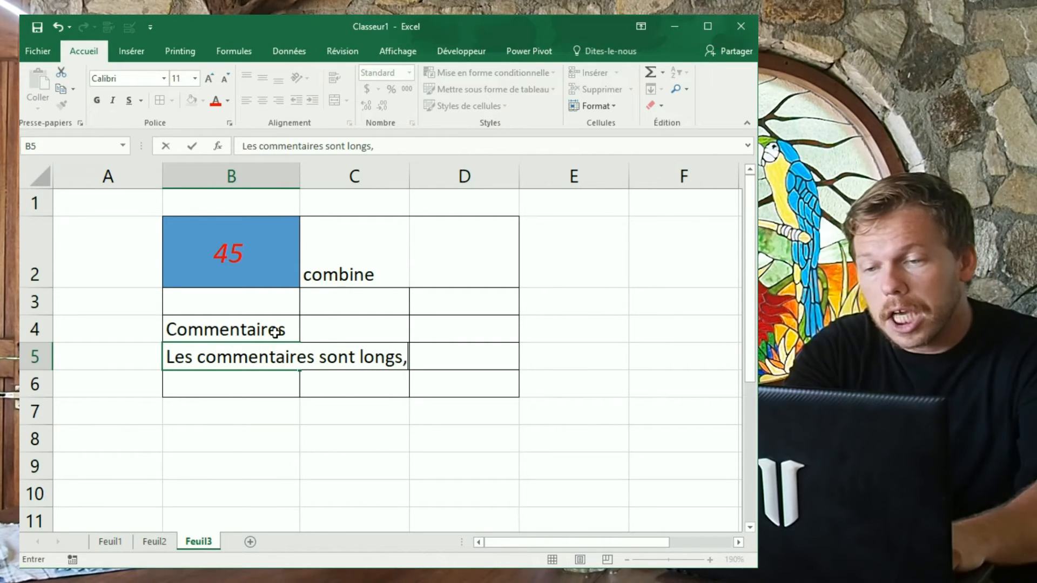
pyautogui.write(', et je pourr')
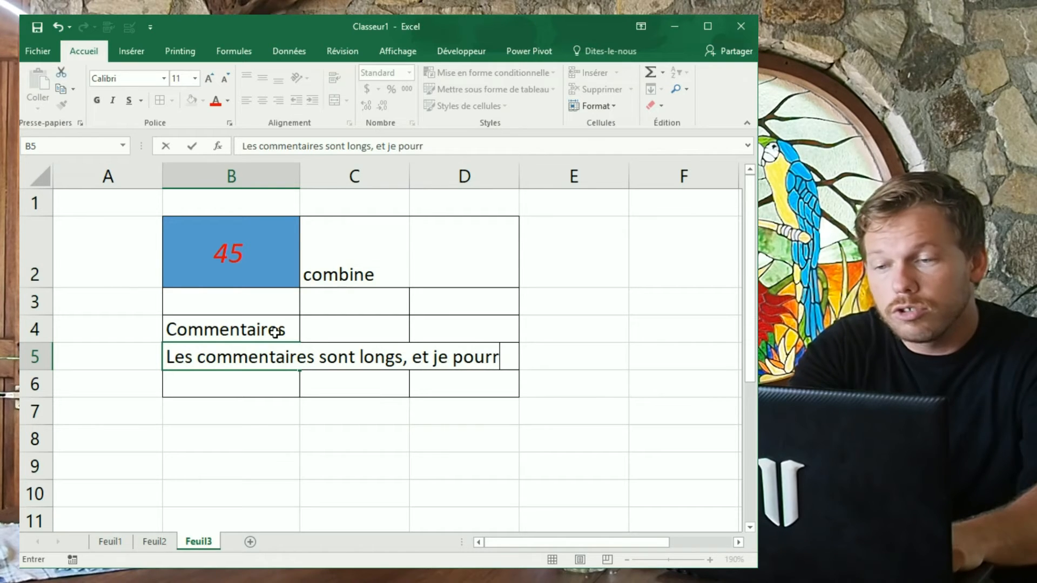
pyautogui.press('BackSpace')
pyautogui.press('BackSpace')
pyautogui.press('BackSpace')
pyautogui.press('BackSpace')
pyautogui.press('BackSpace')
pyautogui.write('ne pourrais pas les voirs dans')
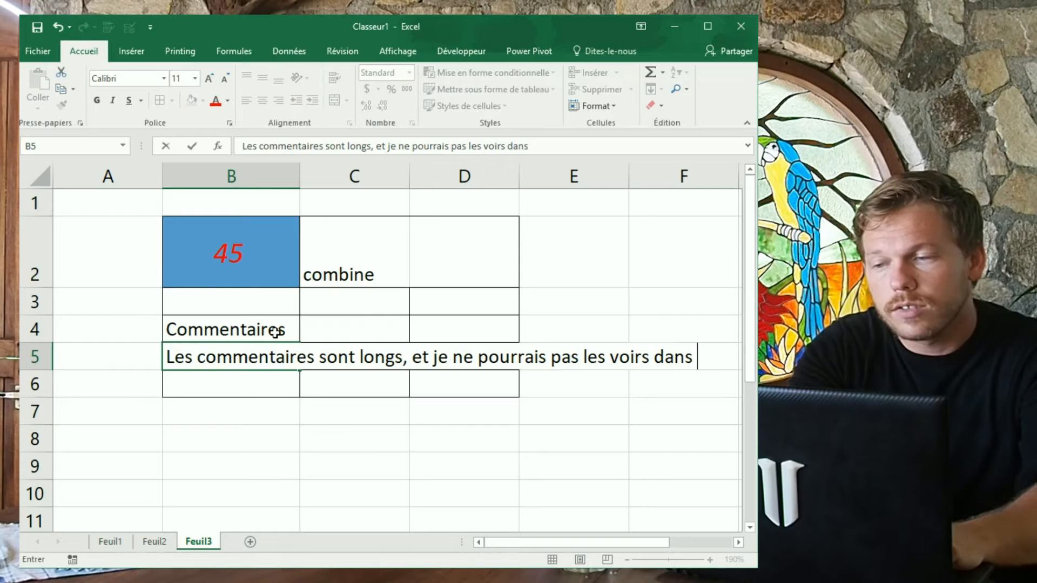
pyautogui.write(' une s')
pyautogui.press('BackSpace')
pyautogui.write('cellule p')
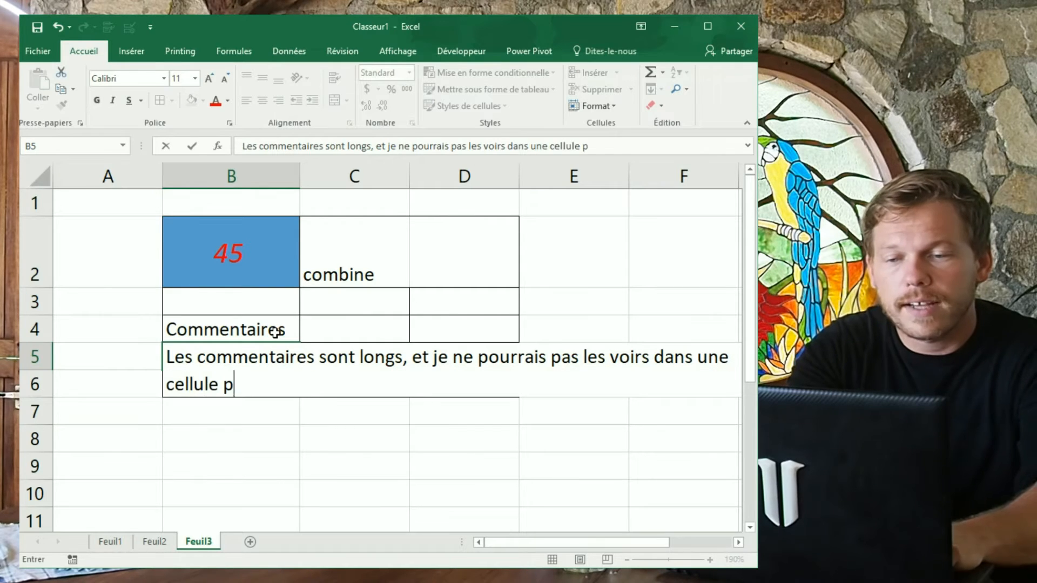
pyautogui.write("arceque c'Est j")
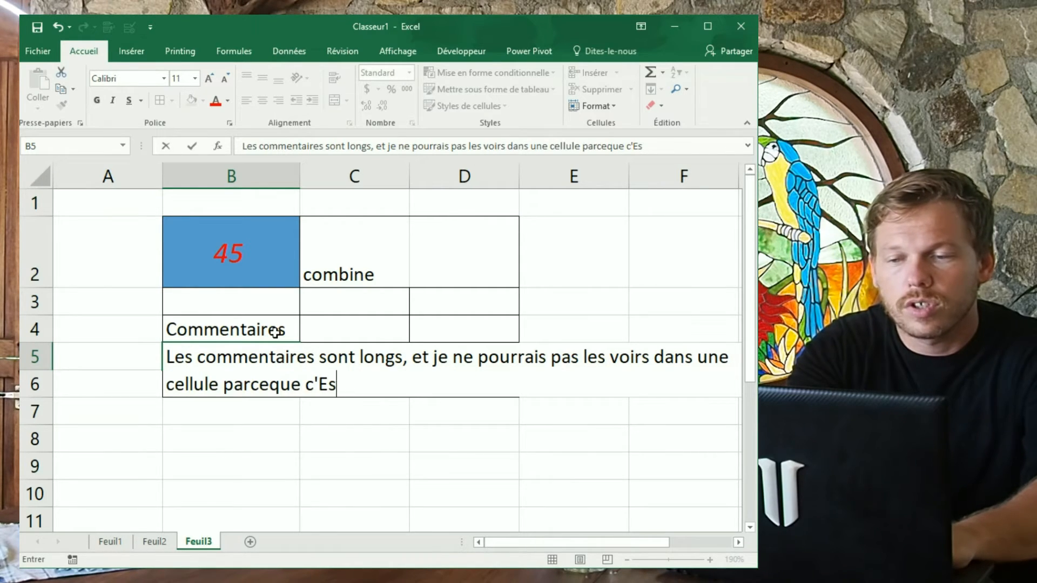
pyautogui.press('BackSpace')
pyautogui.press('BackSpace')
pyautogui.write('est juste trop long')
pyautogui.press('Return')
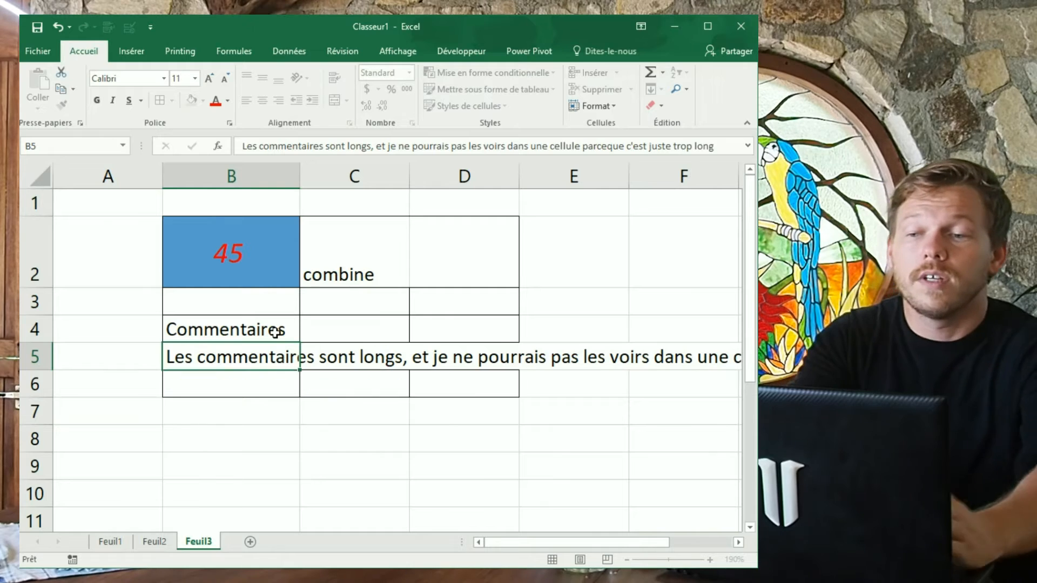
# Step: Enter 1 in cell C5, next to the long comment
pyautogui.click(347, 353)
pyautogui.write('1')
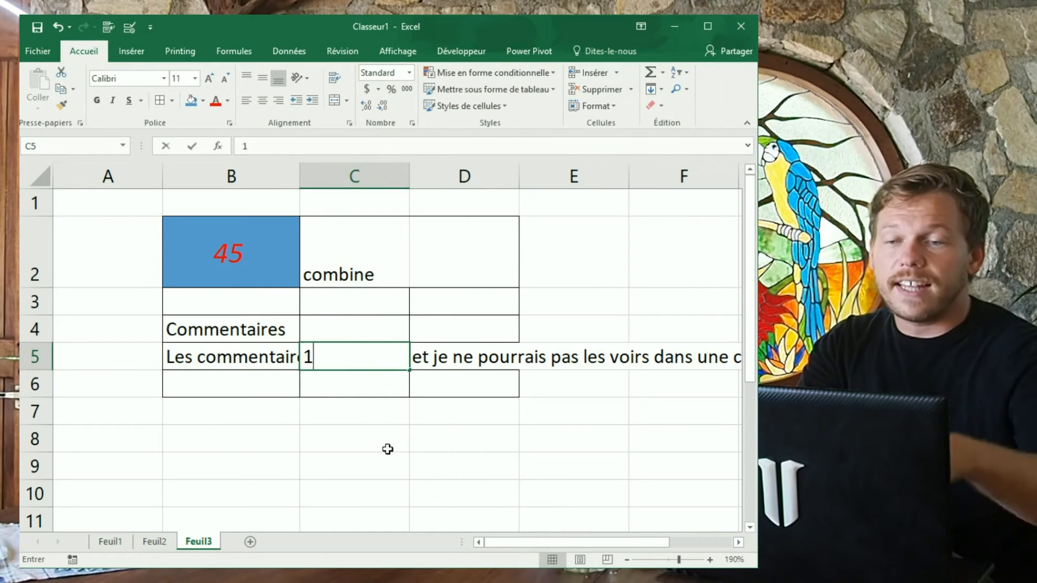
pyautogui.click(387, 449)
# Step: Turn on Renvoyer à la ligne automatiquement in the format settings of B5, and undo that change
pyautogui.click(263, 357)
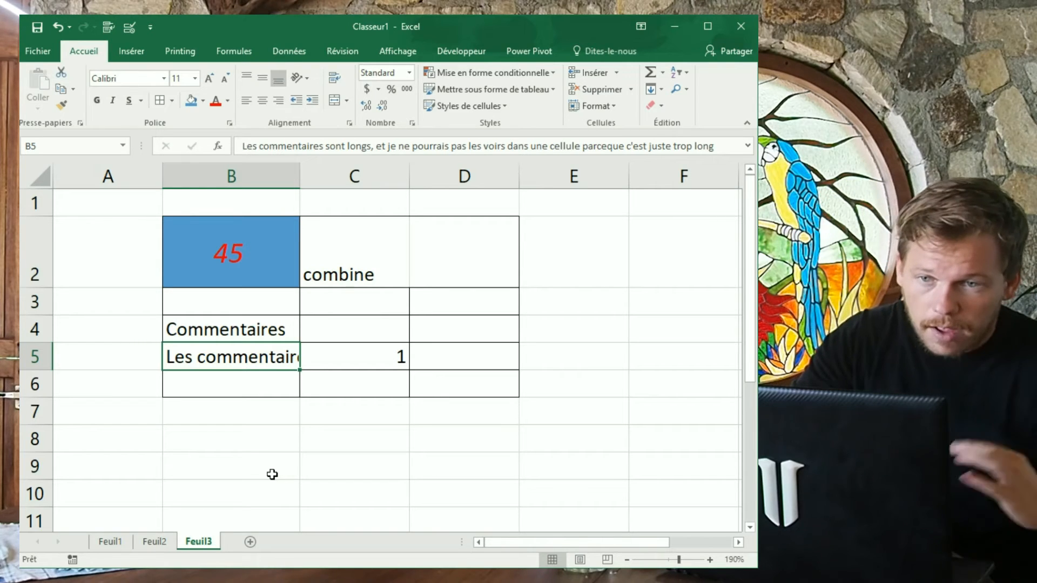
pyautogui.rightClick(265, 361)
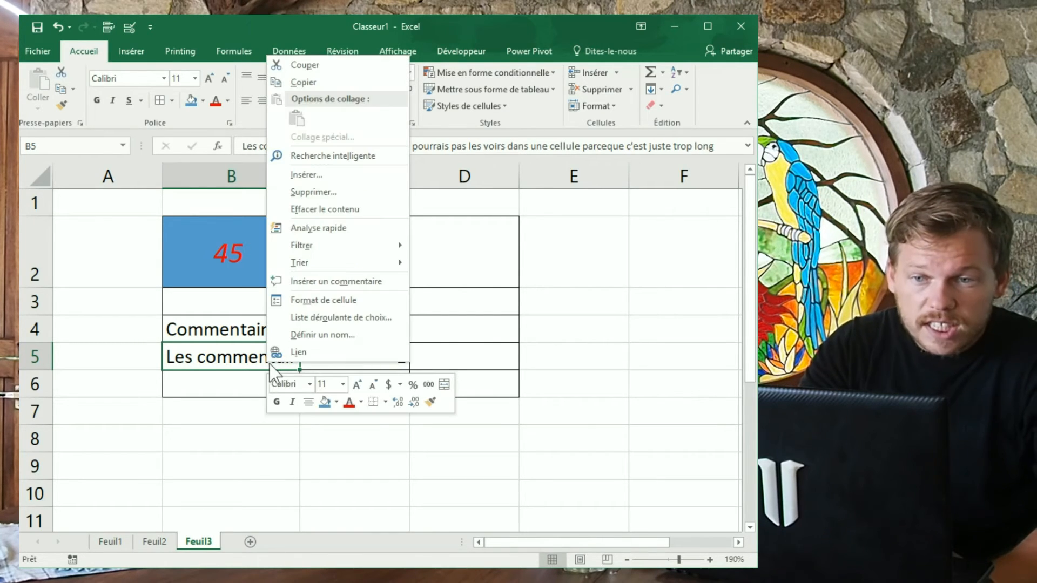
pyautogui.click(328, 304)
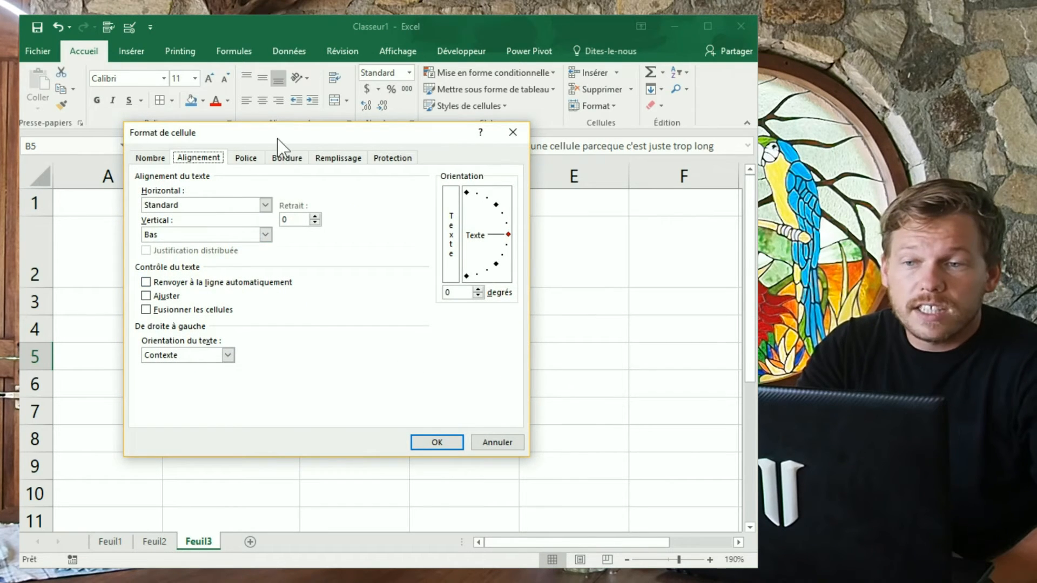
pyautogui.moveTo(277, 139); pyautogui.dragTo(504, 126)
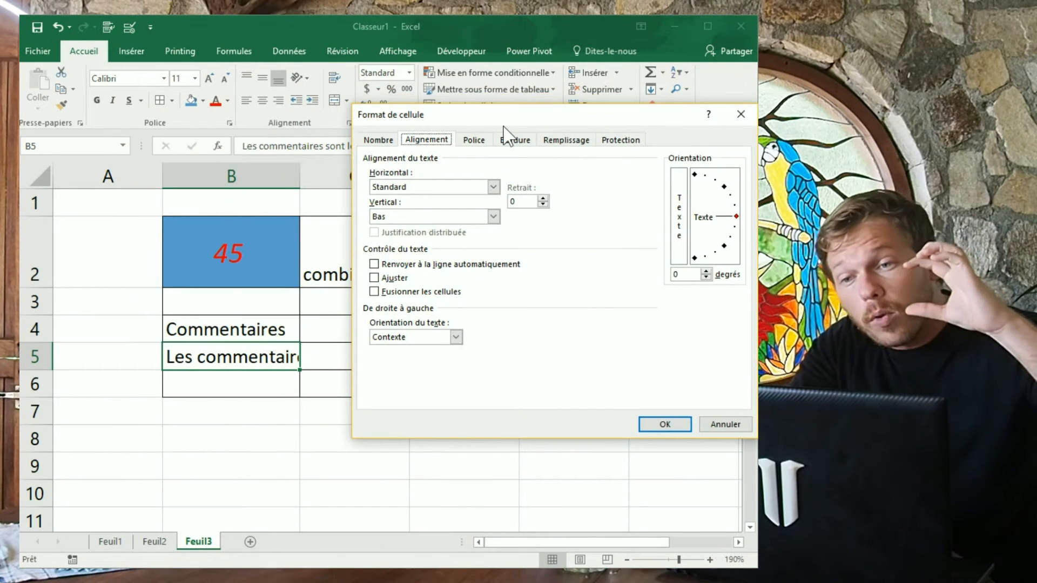
pyautogui.click(438, 265)
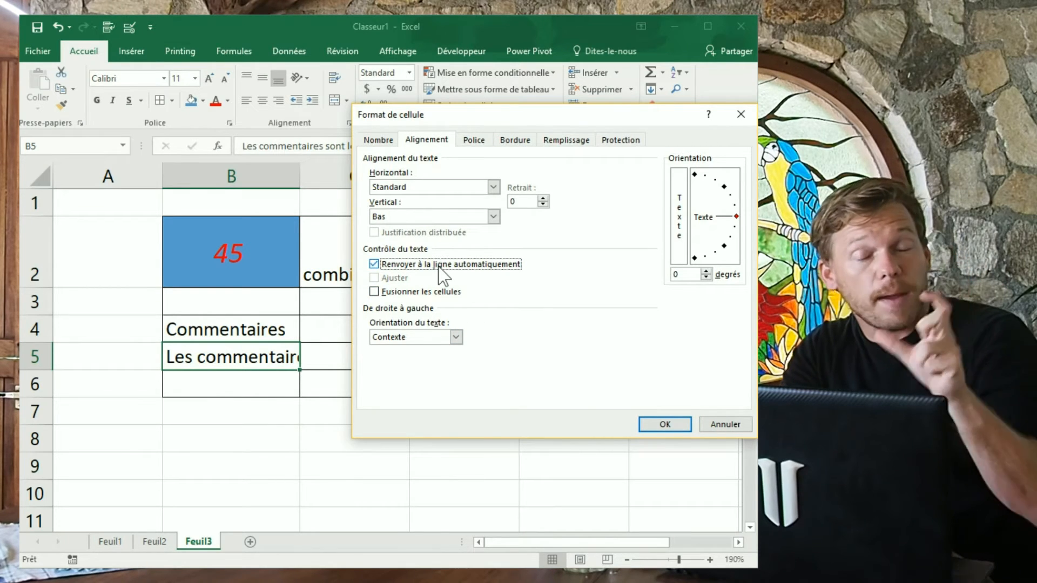
pyautogui.click(664, 425)
pyautogui.scroll(-1, 322, 372)
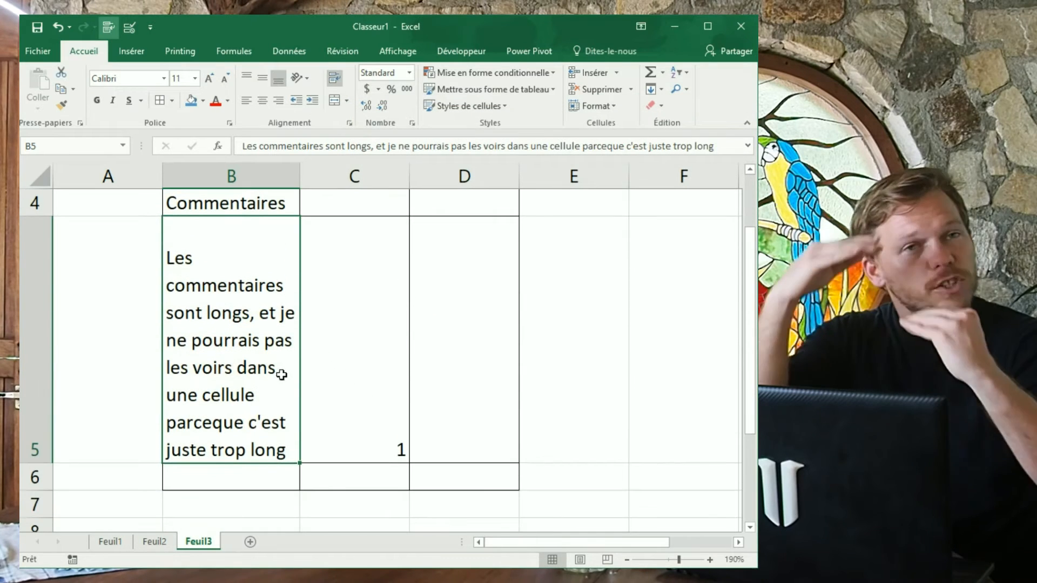
pyautogui.hotkey('ctrl', 'z')
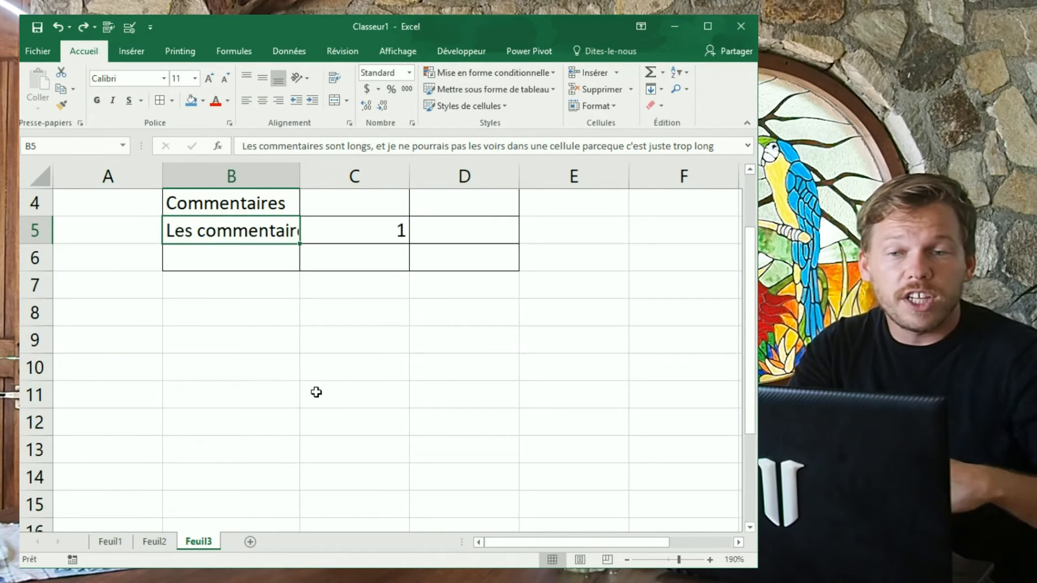
# Step: Widen column B to roughly twice its width
pyautogui.scroll(1, 319, 394)
pyautogui.moveTo(296, 179); pyautogui.dragTo(423, 179)
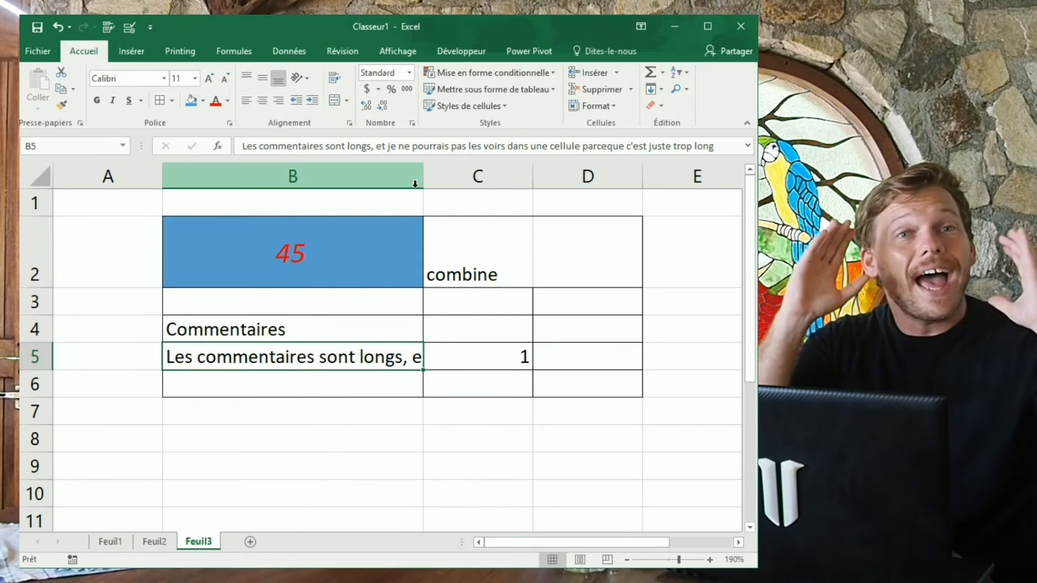
# Step: Switch automatic line wrapping on for the long comment in B5, and switch it off again
pyautogui.rightClick(394, 360)
pyautogui.press('Escape')
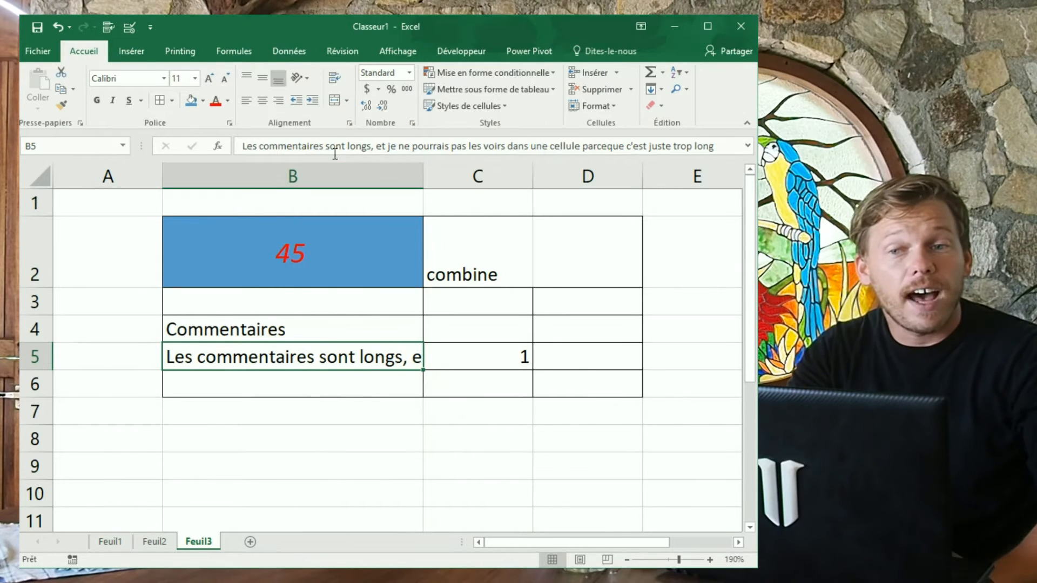
pyautogui.click(336, 79)
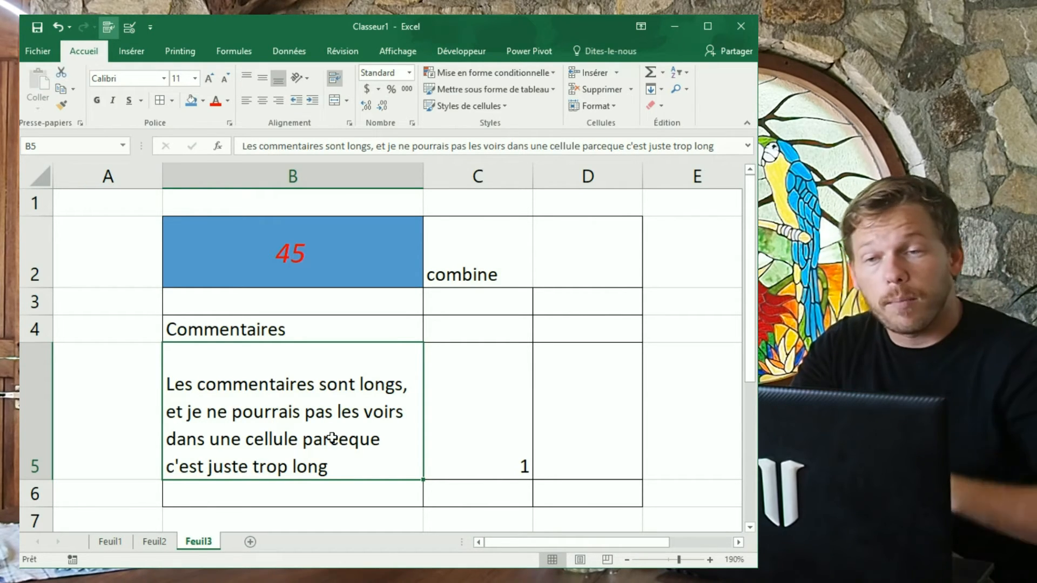
pyautogui.click(334, 79)
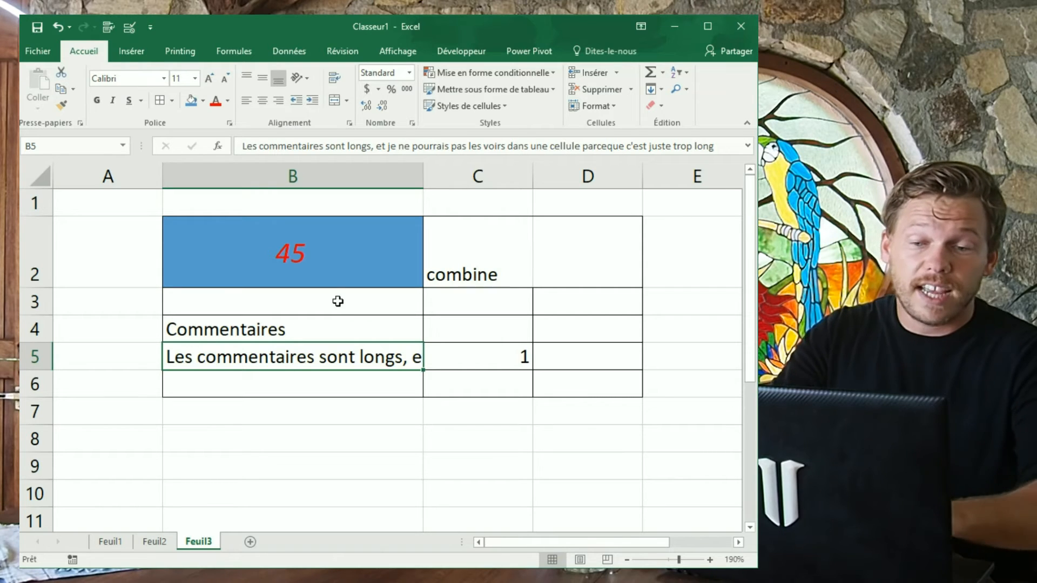
# Step: Add a new worksheet after Feuil3 and enter 15 in its cell A2
pyautogui.click(250, 542)
pyautogui.scroll(7, 313, 428)
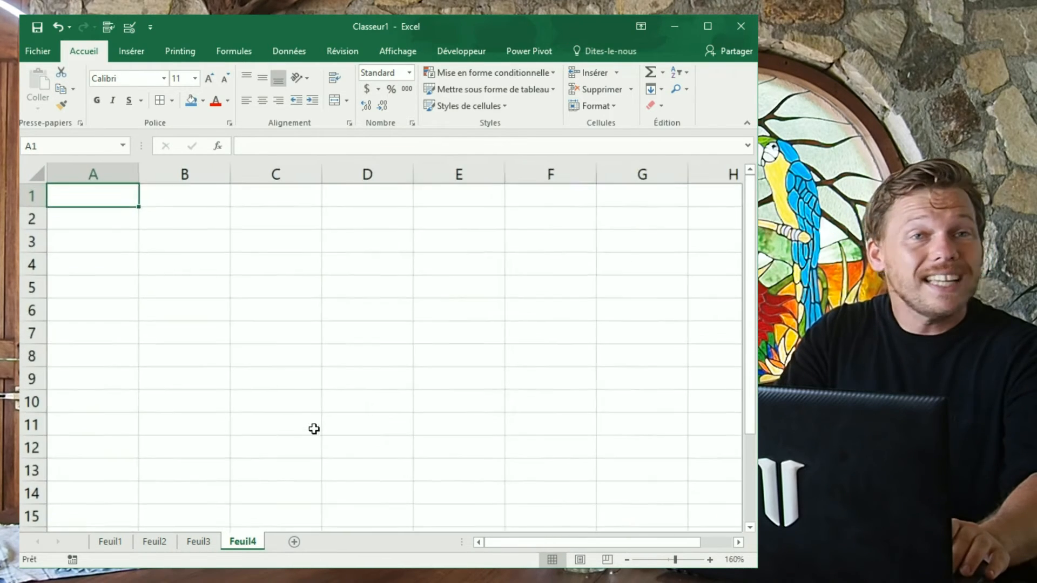
pyautogui.click(150, 229)
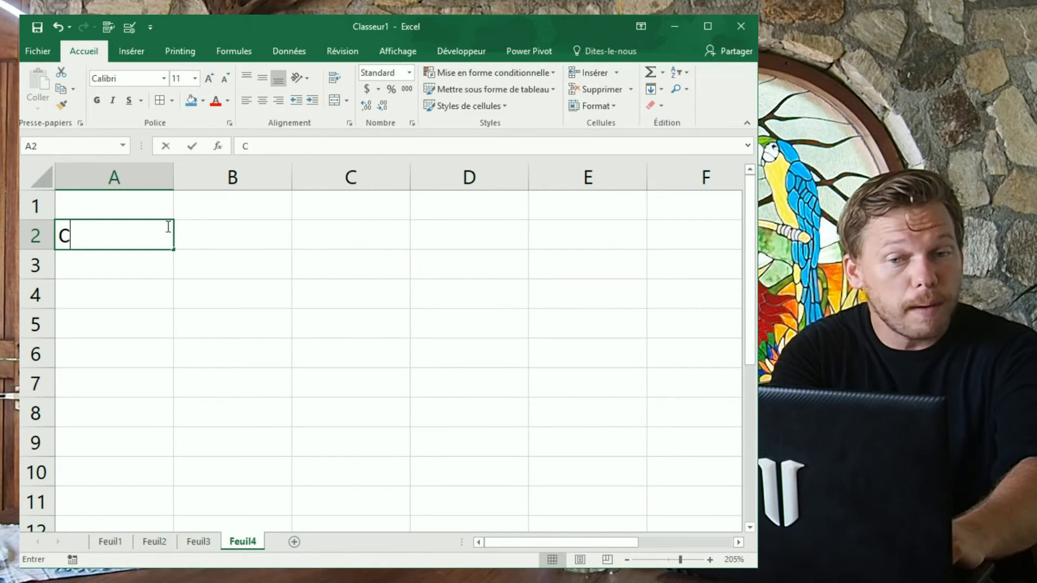
pyautogui.press('Return')
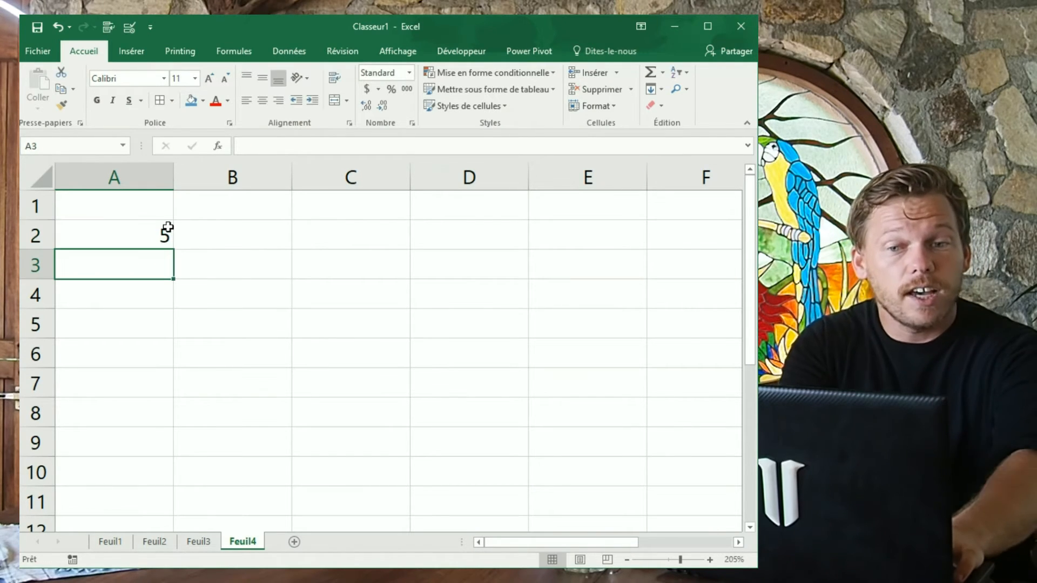
pyautogui.press('Right')
pyautogui.click(143, 224)
pyautogui.write('1')
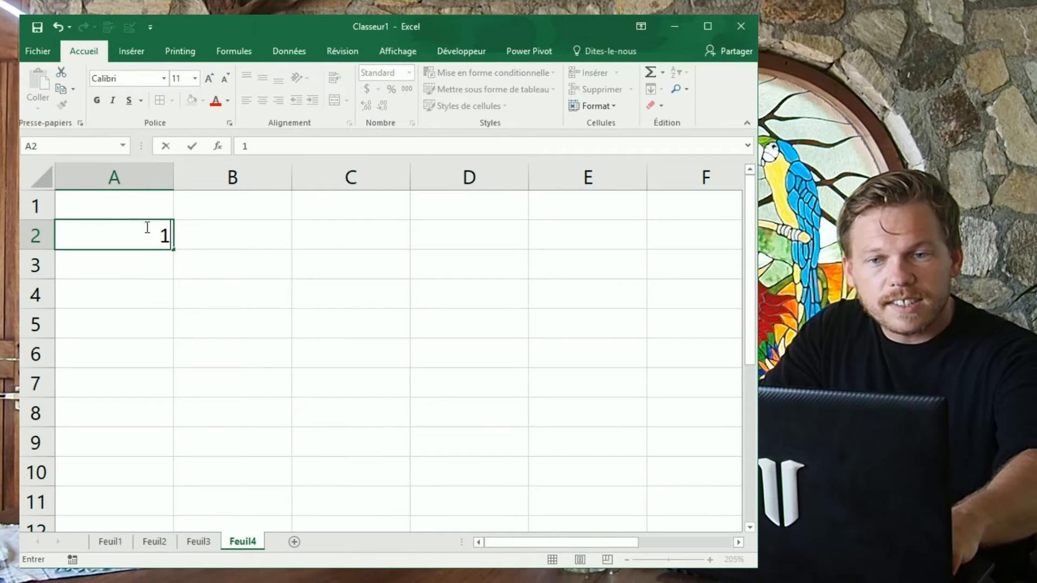
pyautogui.write('5')
pyautogui.hotkey('ctrl', 'Return')
# Step: Enter the text "Mot" in cell A3, correcting any extra characters
pyautogui.click(157, 260)
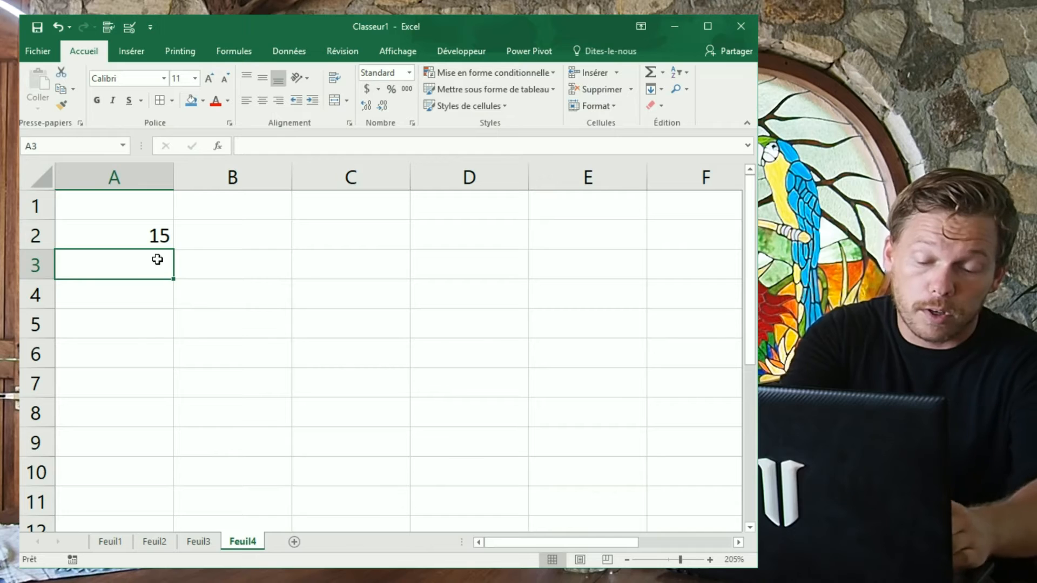
pyautogui.write('Motsà')
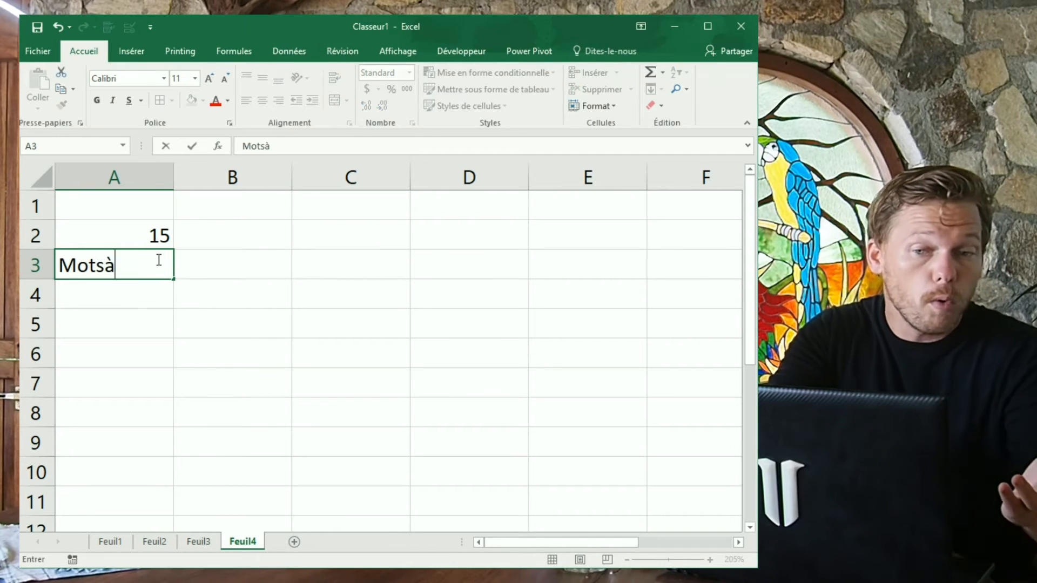
pyautogui.press('Return')
pyautogui.doubleClick(163, 264)
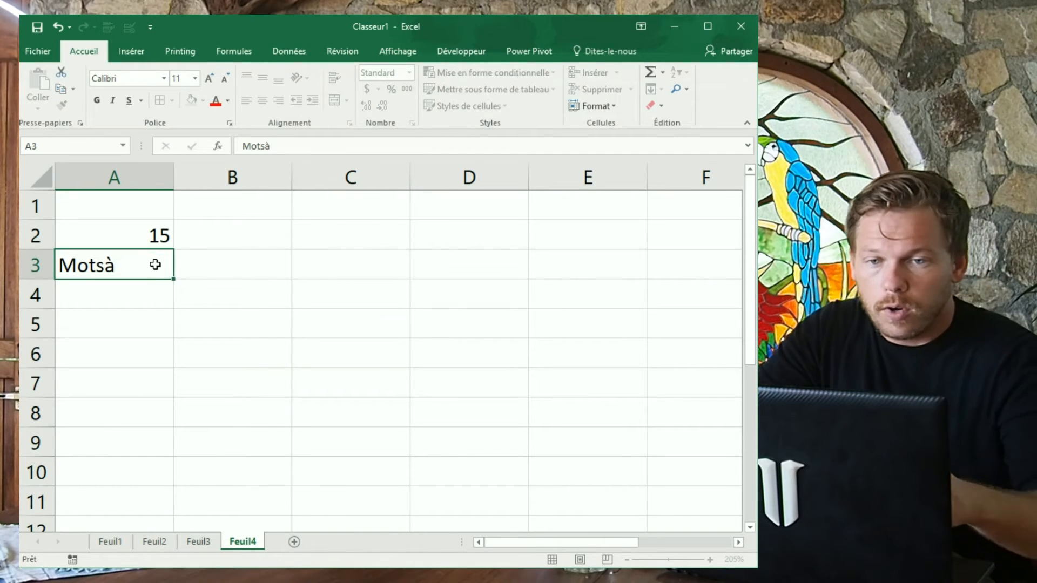
pyautogui.press('BackSpace')
pyautogui.press('Return')
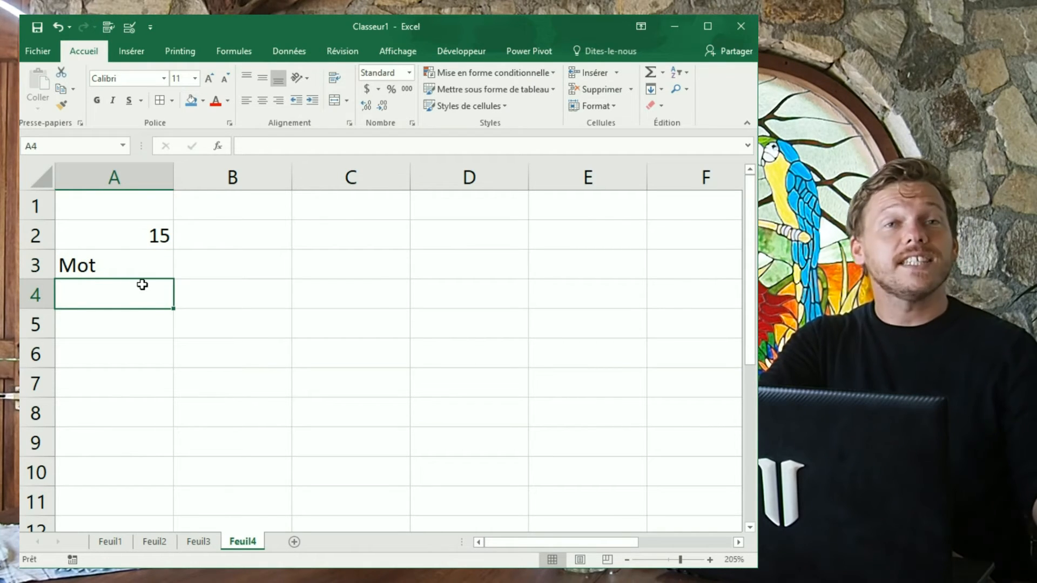
# Step: Enter "15$" in cell A4 and select the range A2:A4
pyautogui.click(154, 234)
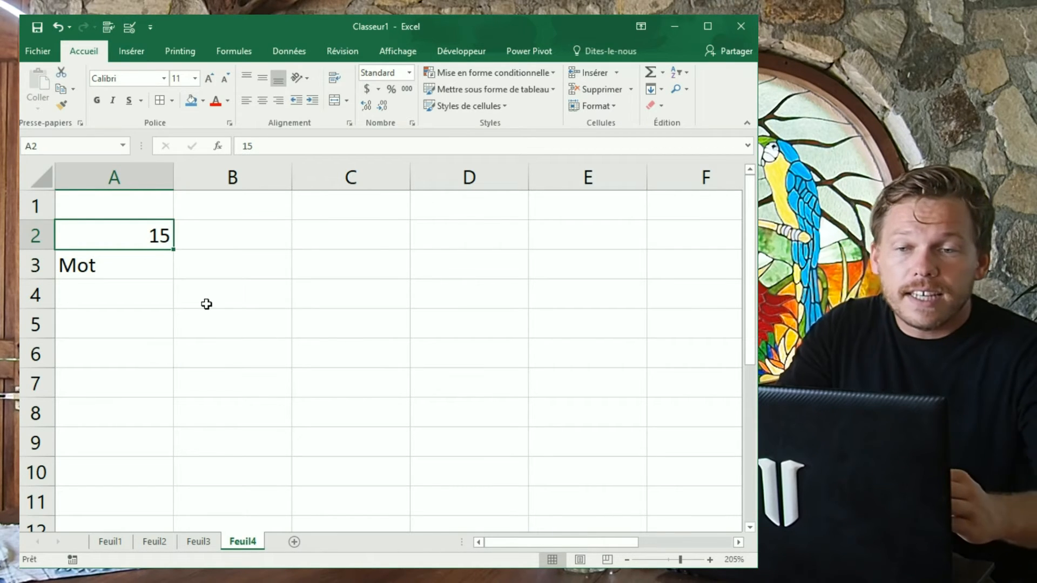
pyautogui.click(140, 304)
pyautogui.write('15$')
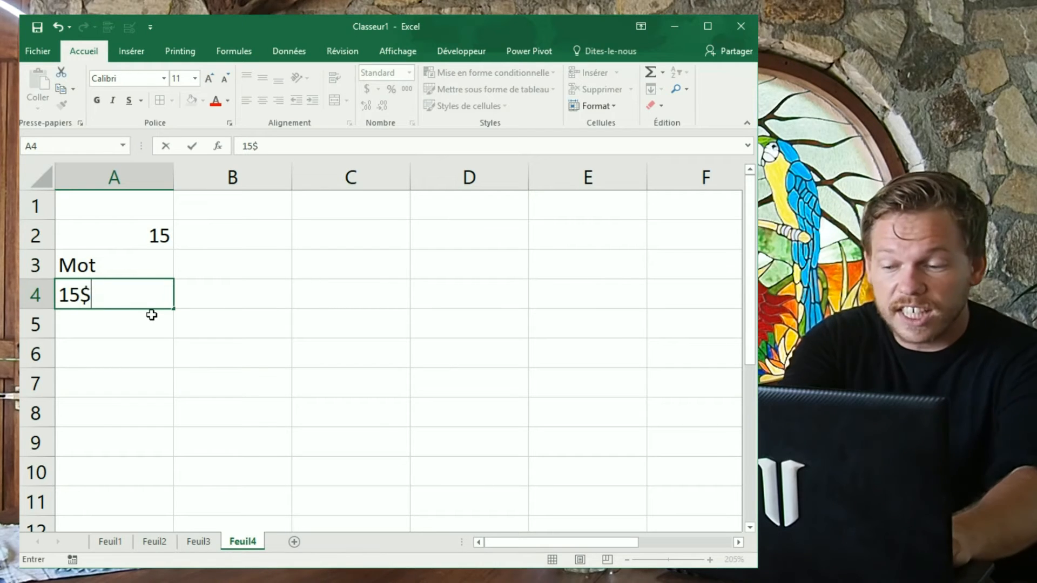
pyautogui.press('Return')
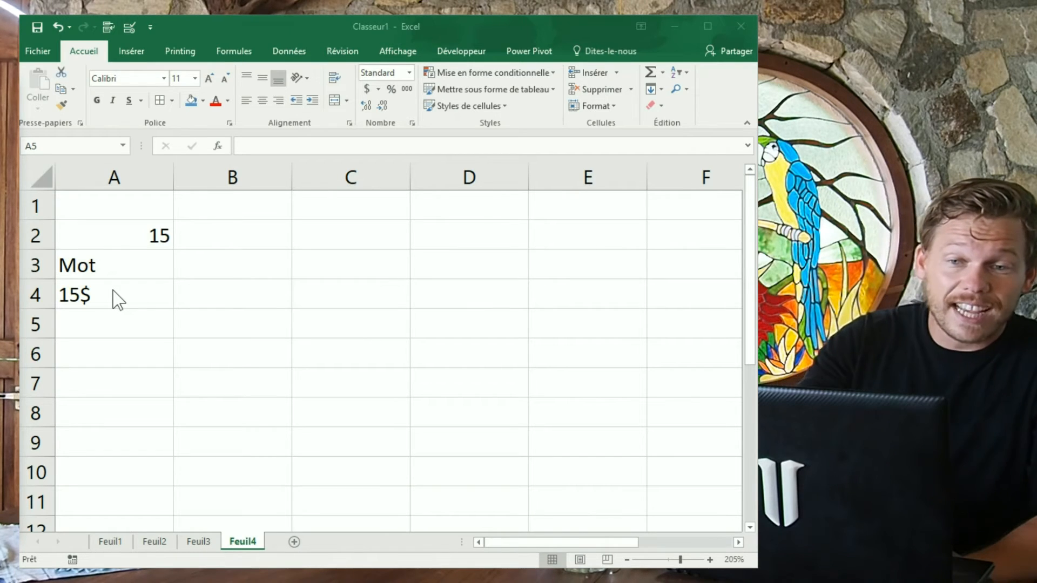
pyautogui.moveTo(135, 235); pyautogui.dragTo(130, 309)
pyautogui.moveTo(144, 232); pyautogui.dragTo(142, 300)
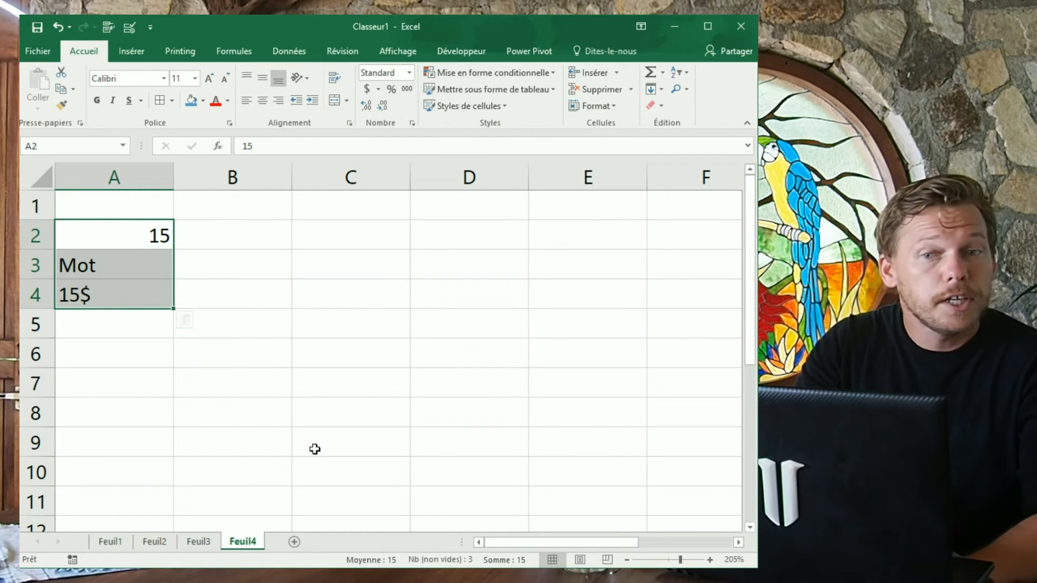
# Step: Enter "15 $", with a space before the dollar sign, in cell C2
pyautogui.click(406, 273)
pyautogui.click(372, 232)
pyautogui.write('15')
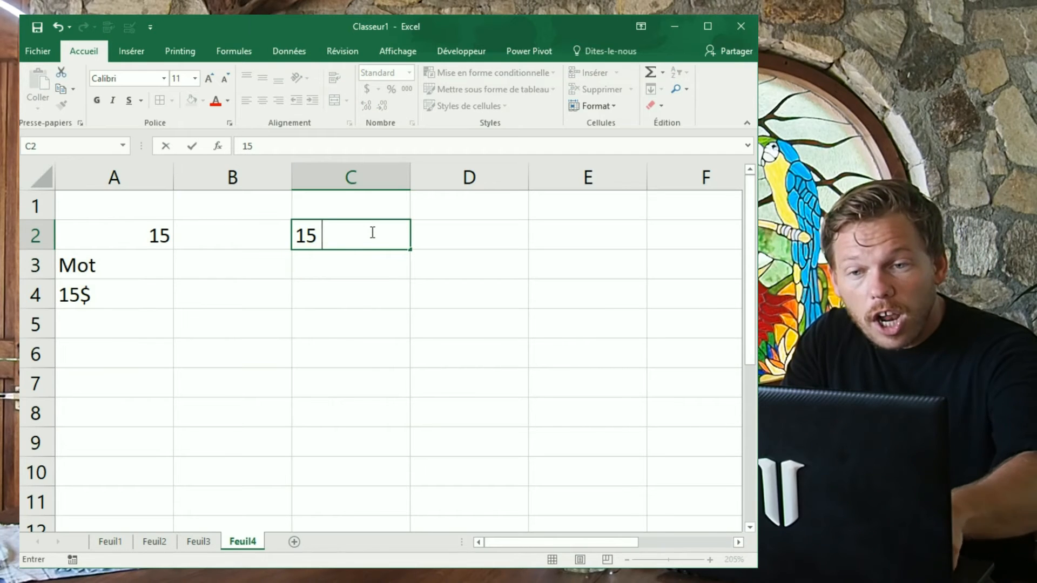
pyautogui.write(' $')
pyautogui.press('Return')
pyautogui.click(330, 240)
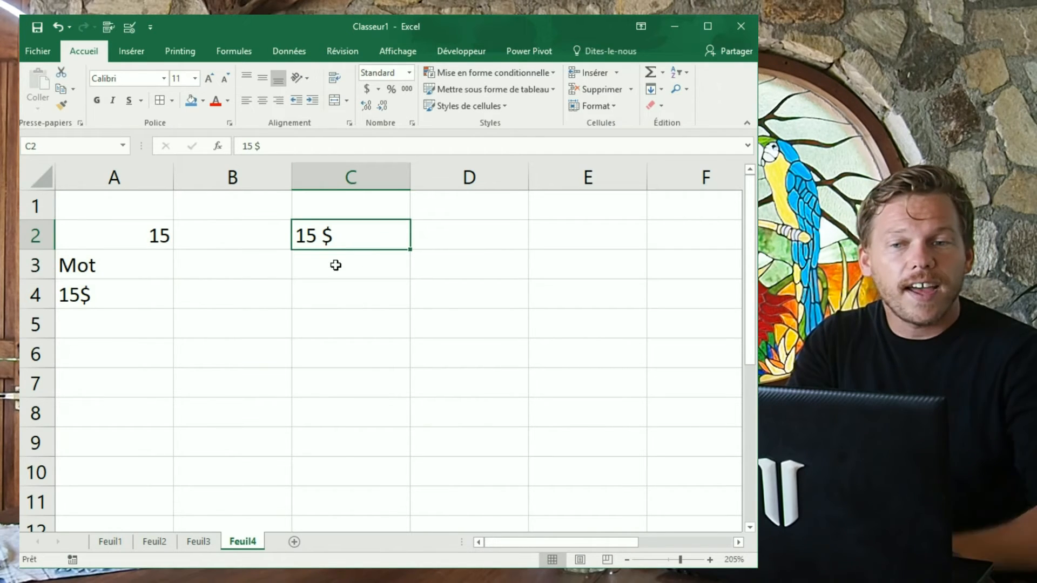
# Step: Enter the plain number 15 in cell C3
pyautogui.click(336, 265)
pyautogui.write('15')
pyautogui.press('Return')
# Step: Apply the Monétaire number category to cell C3 through its format settings
pyautogui.click(330, 265)
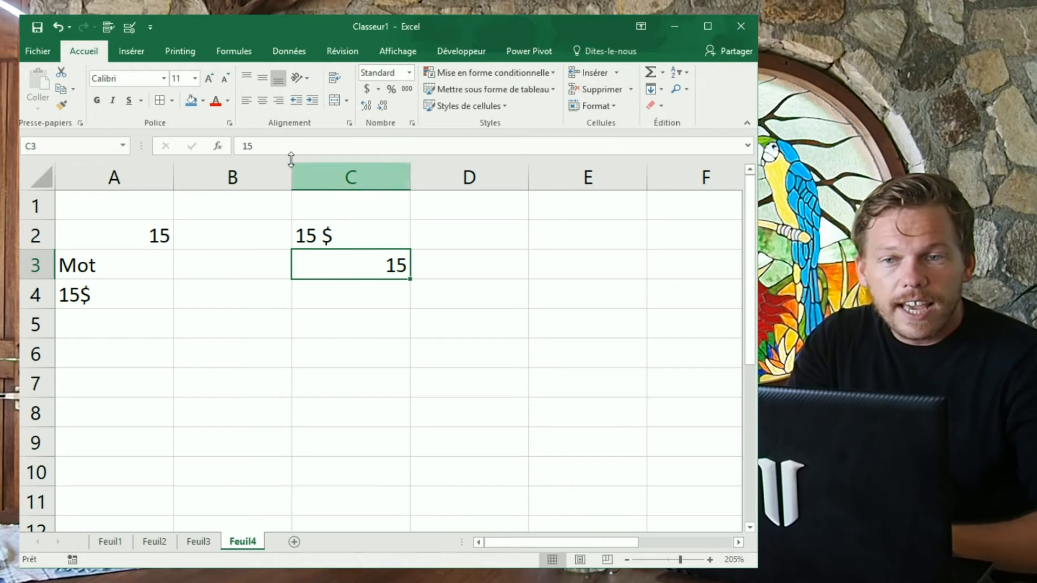
pyautogui.rightClick(396, 265)
pyautogui.click(465, 500)
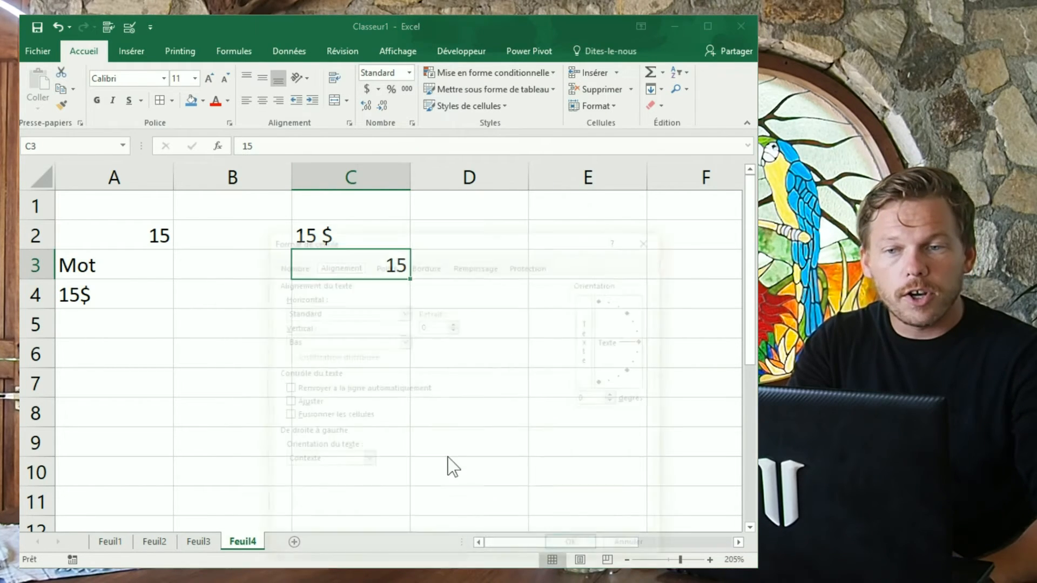
pyautogui.click(289, 264)
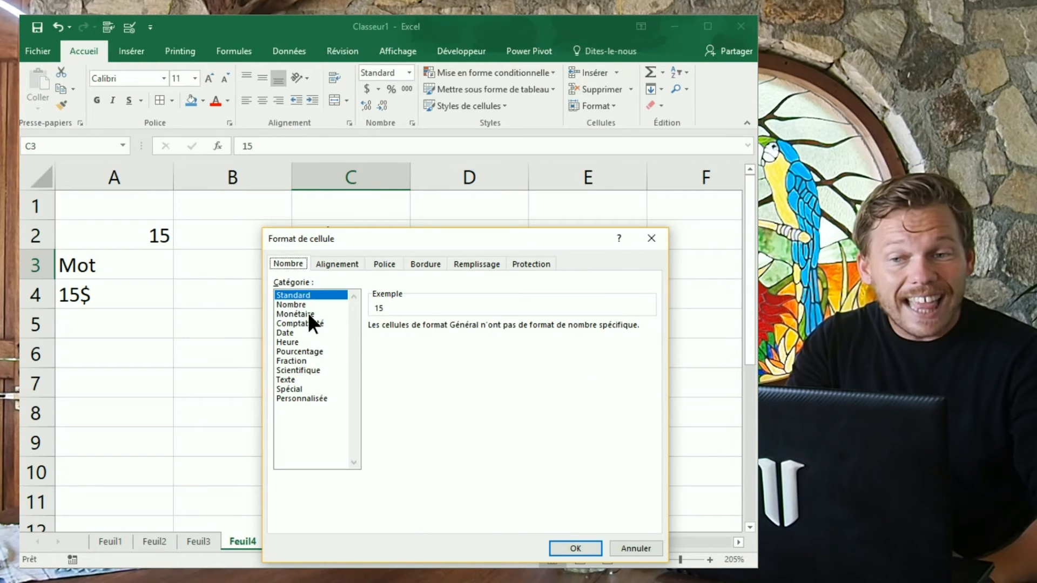
pyautogui.click(295, 314)
pyautogui.click(565, 546)
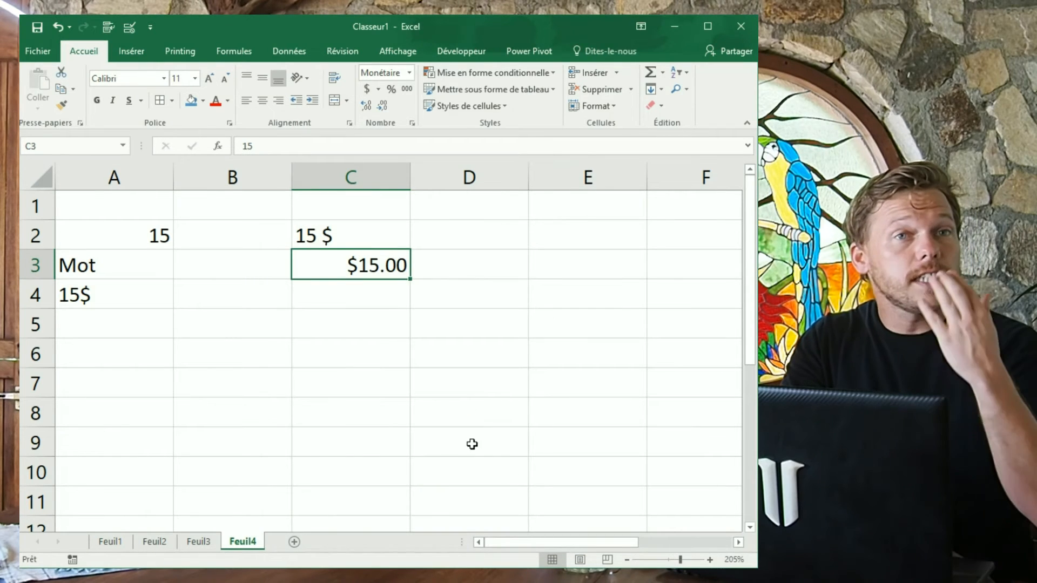
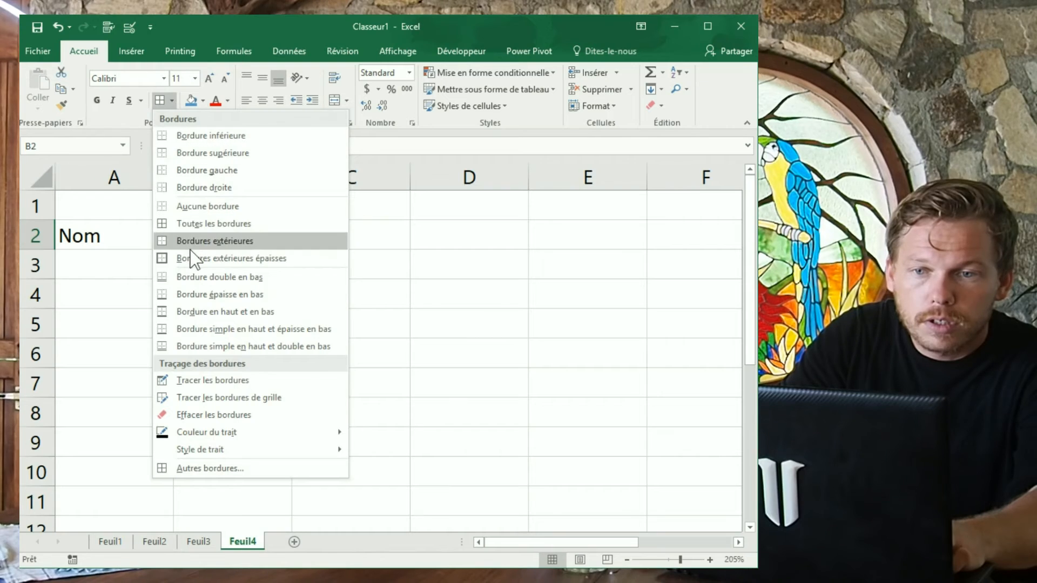
# Step: Apply outside borders (Bordures extérieures) and a blue fill to cell B2, beside the Nom label
pyautogui.click(194, 242)
pyautogui.click(196, 105)
pyautogui.press('Down')
pyautogui.press('Down')
pyautogui.press('Down')
pyautogui.press('Down')
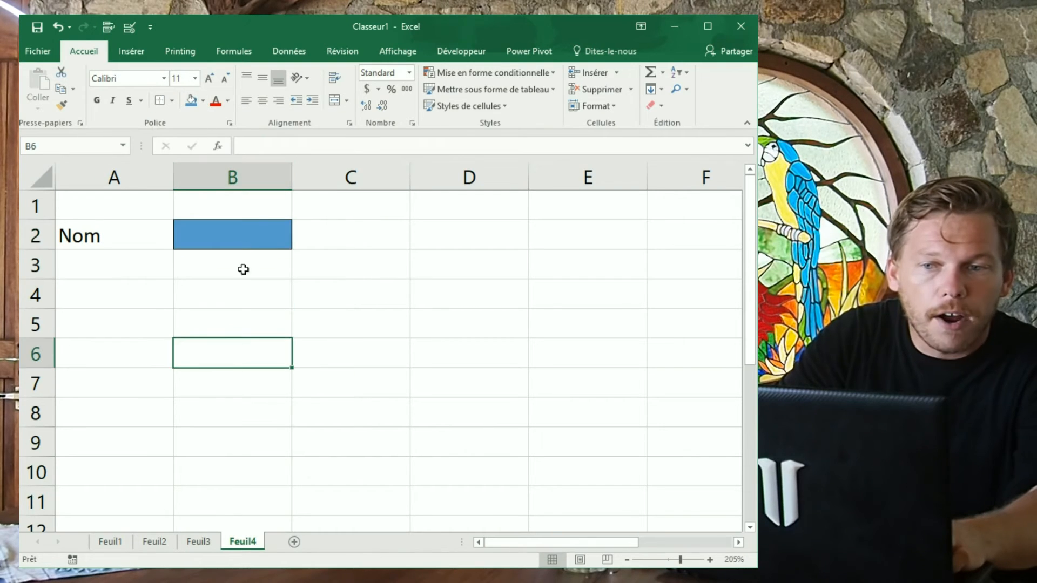
# Step: Unlock cell B2 by turning off Verrouillée in its cell format protection settings
pyautogui.click(260, 232)
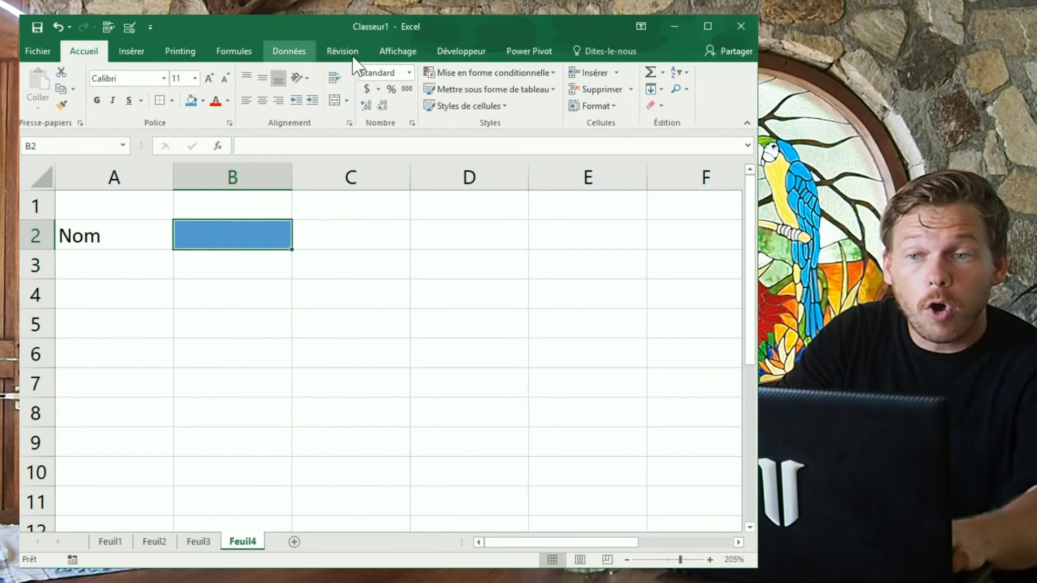
pyautogui.rightClick(268, 232)
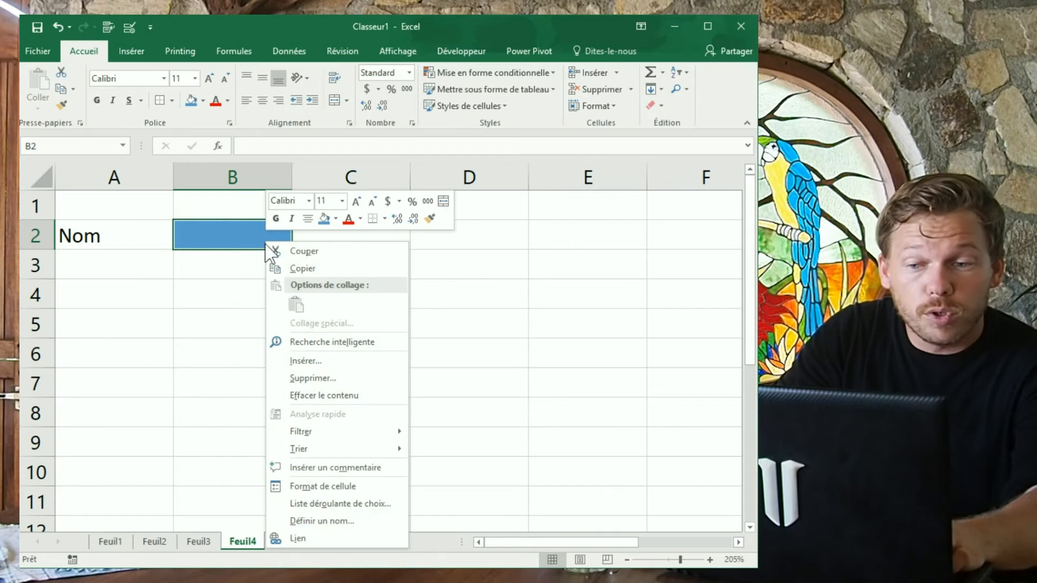
pyautogui.click(313, 479)
pyautogui.click(148, 283)
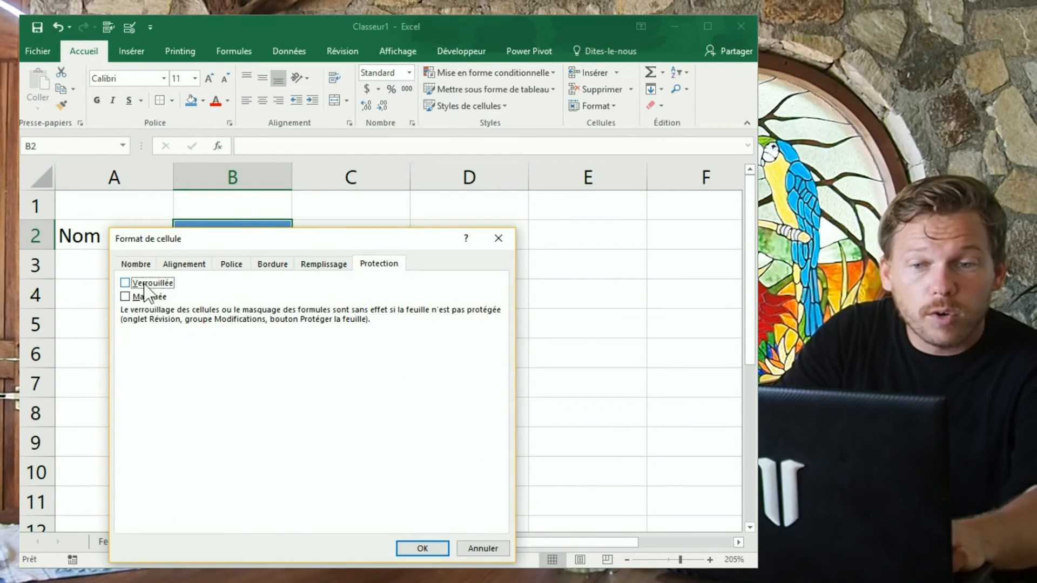
pyautogui.click(422, 548)
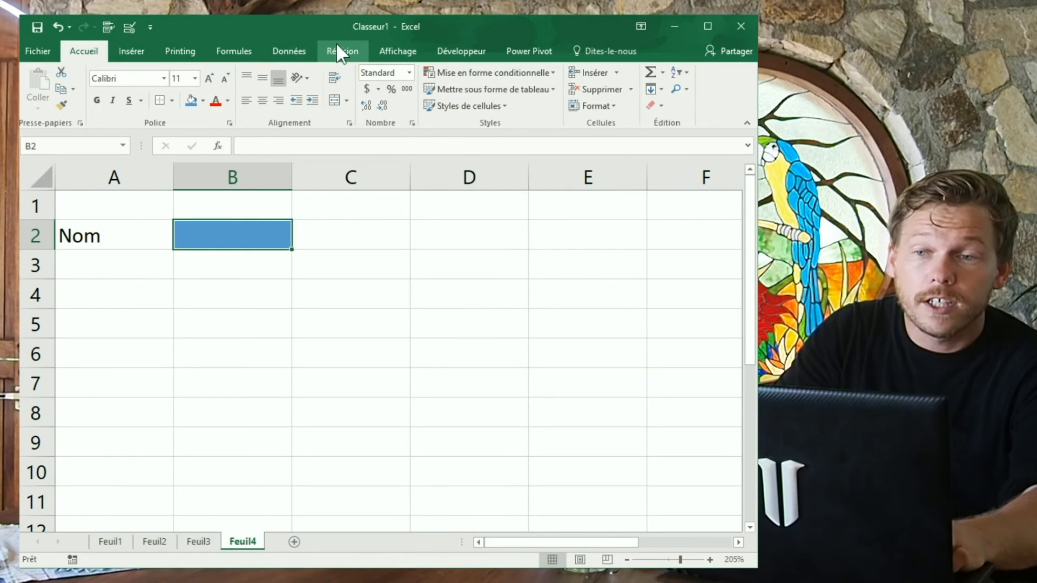
# Step: Protect the sheet without a password, allowing users only to select unlocked cells (Sélectionner les cellules déverrouillées)
pyautogui.click(352, 52)
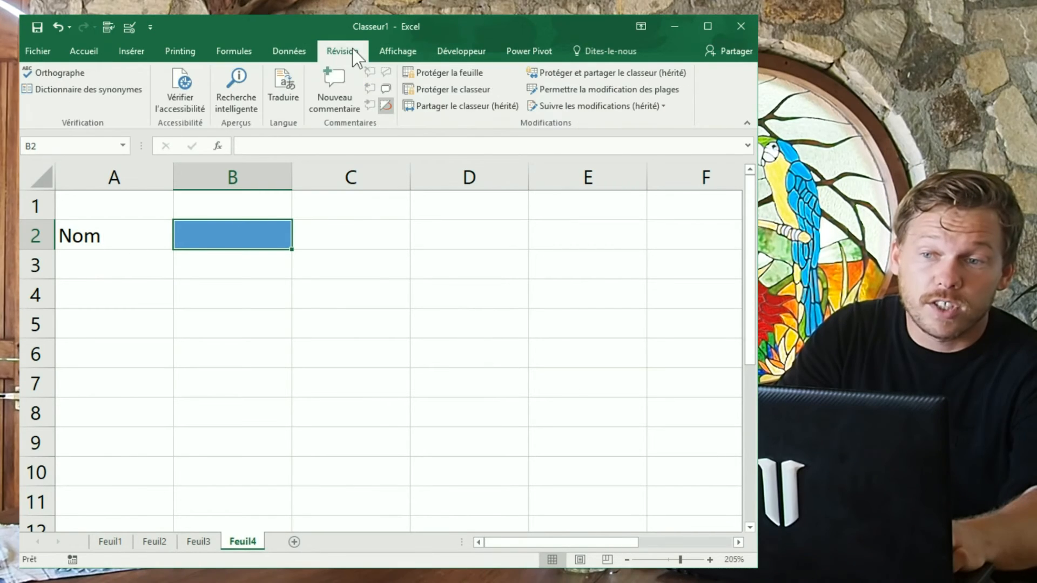
pyautogui.click(453, 78)
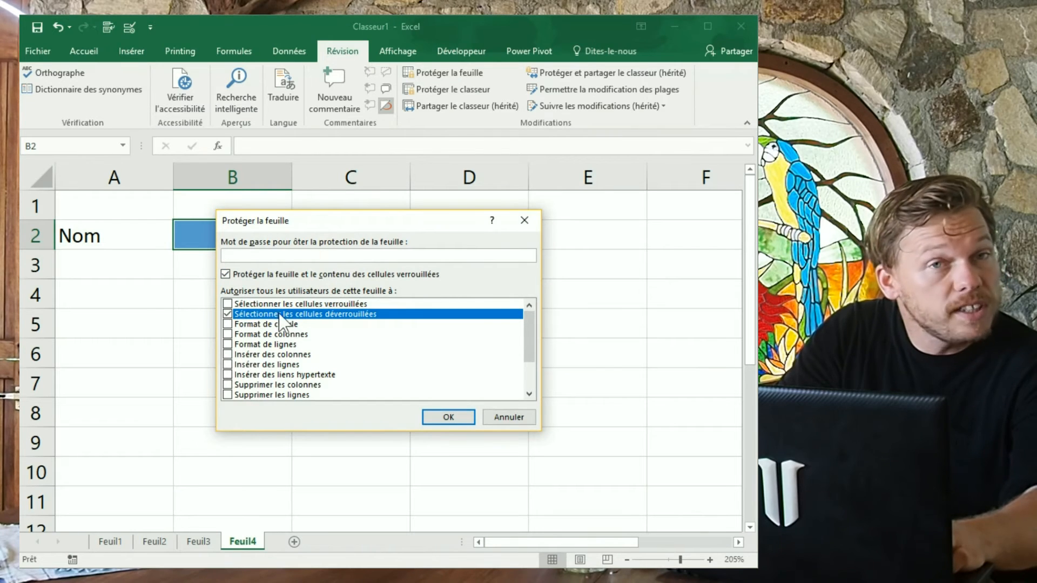
pyautogui.click(447, 419)
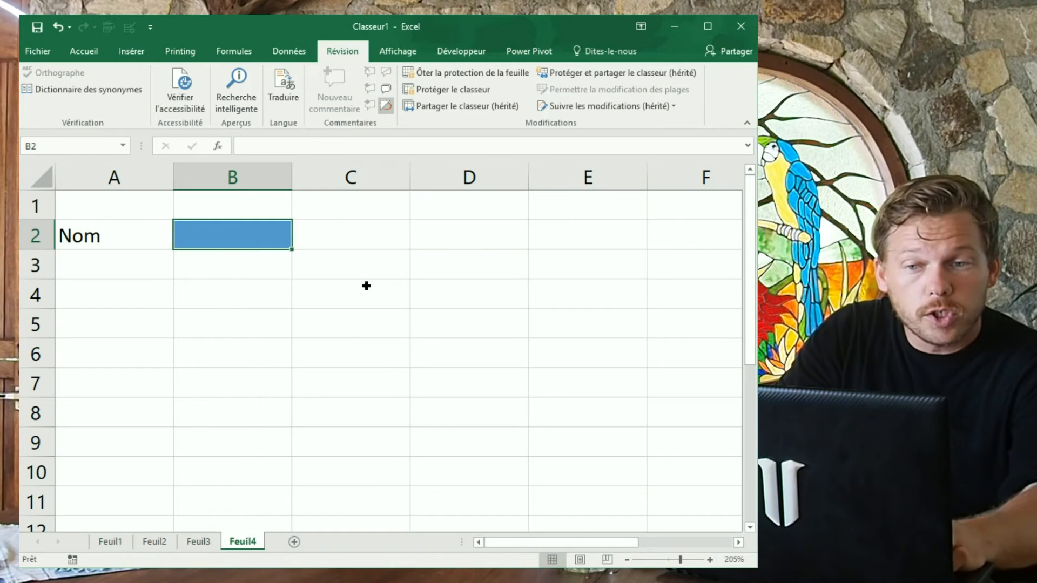
# Step: Test the sheet protection by entering the sample text "asd asd asd" in the unlocked cell B2
pyautogui.write('asdasd')
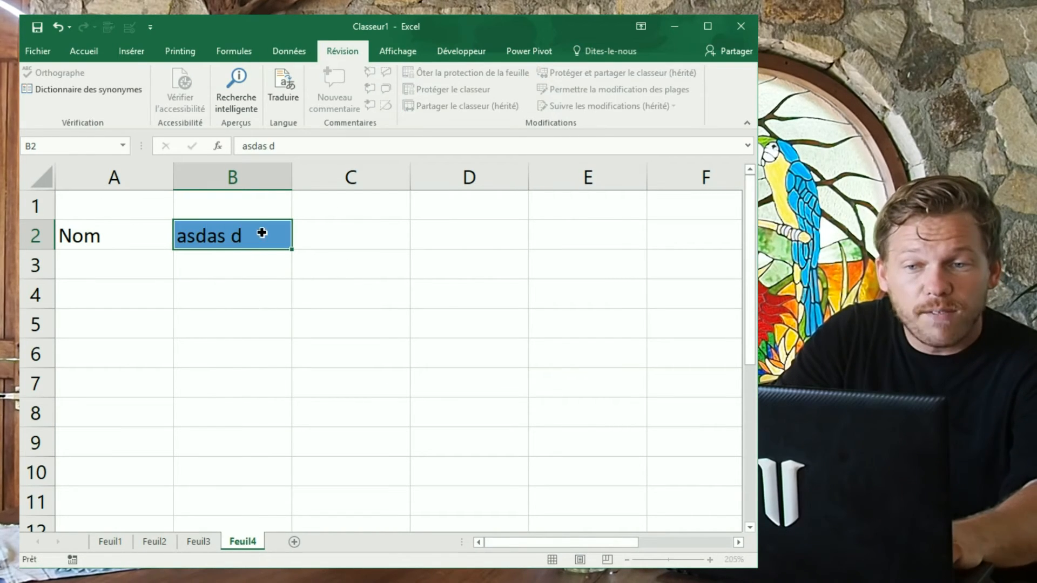
pyautogui.press('BackSpace')
pyautogui.press('BackSpace')
pyautogui.press('BackSpace')
pyautogui.write('asd')
pyautogui.click(245, 241)
pyautogui.press('Escape')
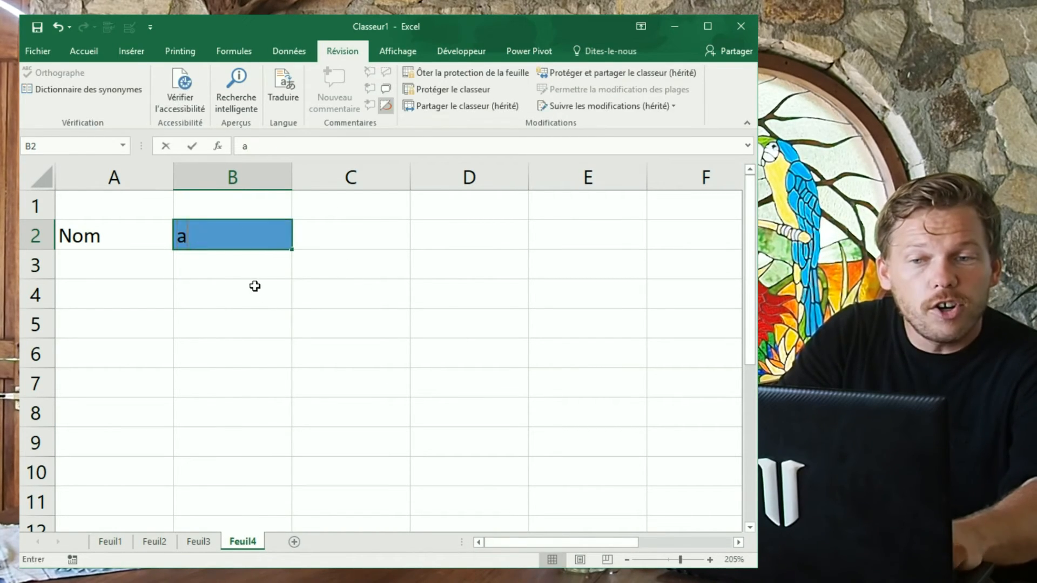
pyautogui.write('asd asd asd')
pyautogui.press('Return')
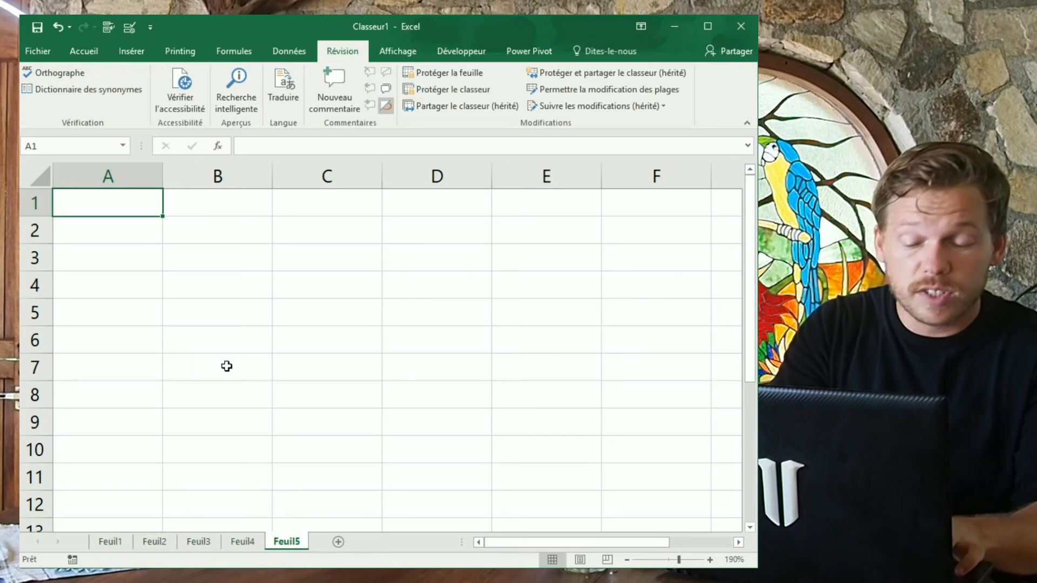
# Step: On Feuil5, enter the heading Nom in A1 and five full names in A2:A6, and widen column A to fit them
pyautogui.write('n')
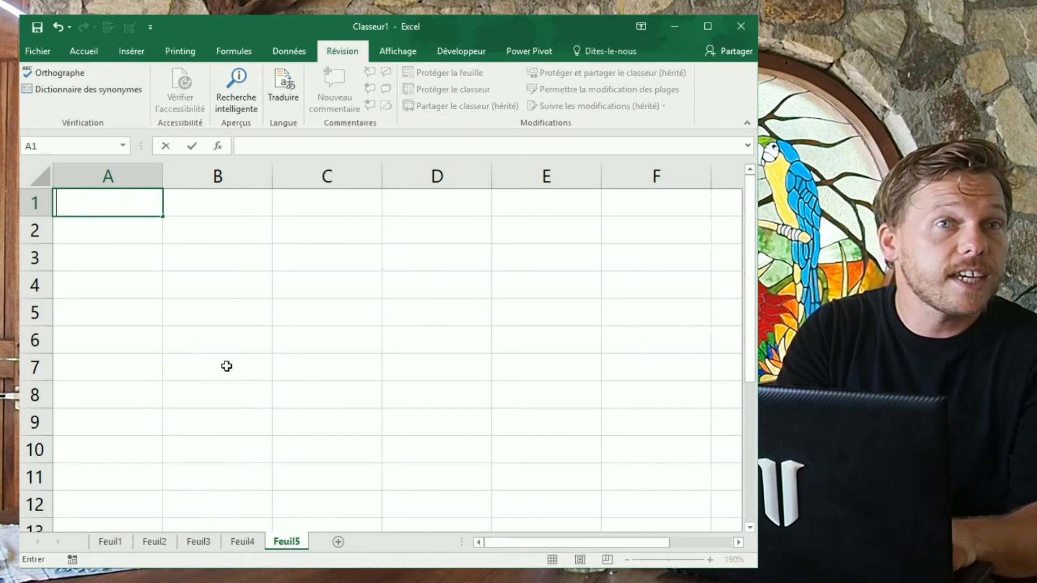
pyautogui.write('om')
pyautogui.press('Return')
pyautogui.write('James ')
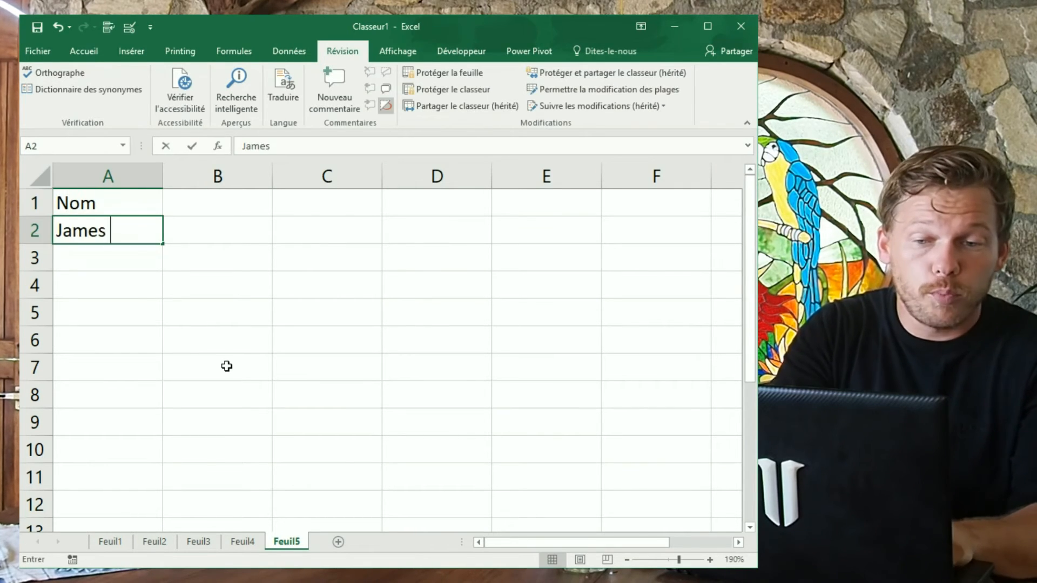
pyautogui.write('Dupuis')
pyautogui.press('Return')
pyautogui.write('Paul Piché')
pyautogui.press('Return')
pyautogui.write('Francois Carl')
pyautogui.press('Return')
pyautogui.write('Simone Pauline')
pyautogui.press('Return')
pyautogui.write('Sandrine Montpe')
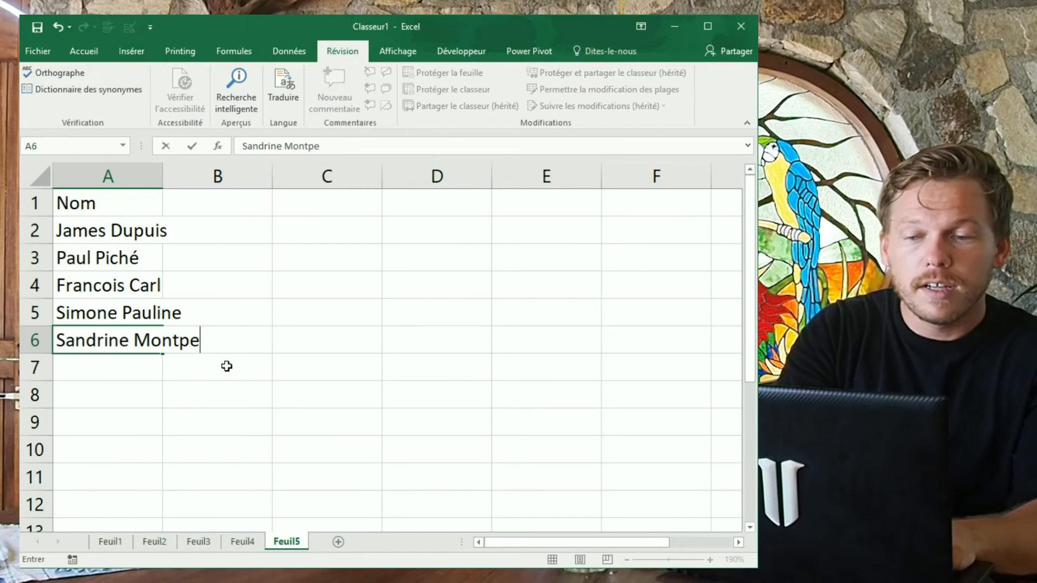
pyautogui.write('llierç')
pyautogui.press('BackSpace')
pyautogui.press('Return')
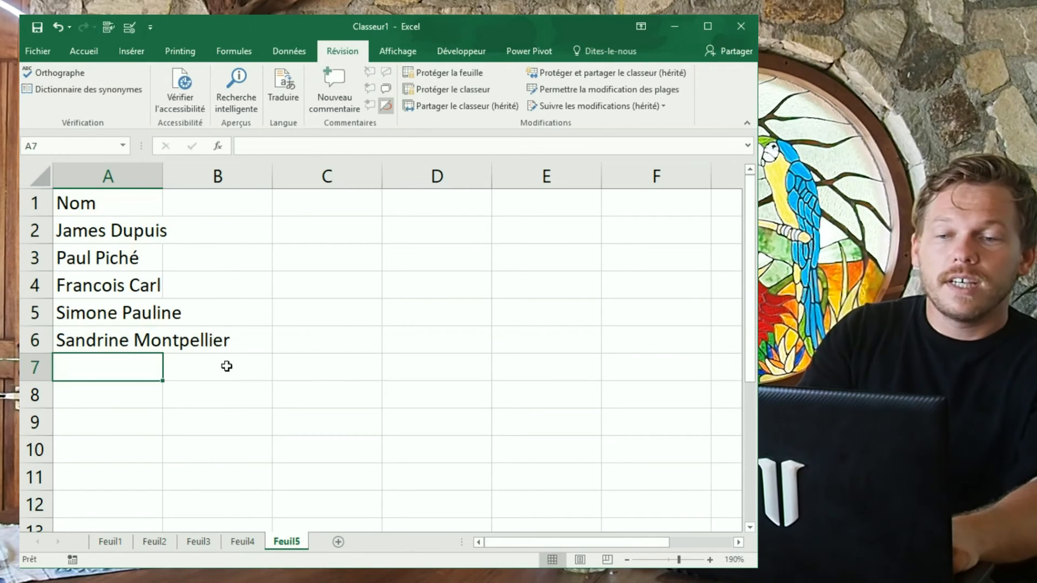
pyautogui.moveTo(162, 176); pyautogui.dragTo(245, 176)
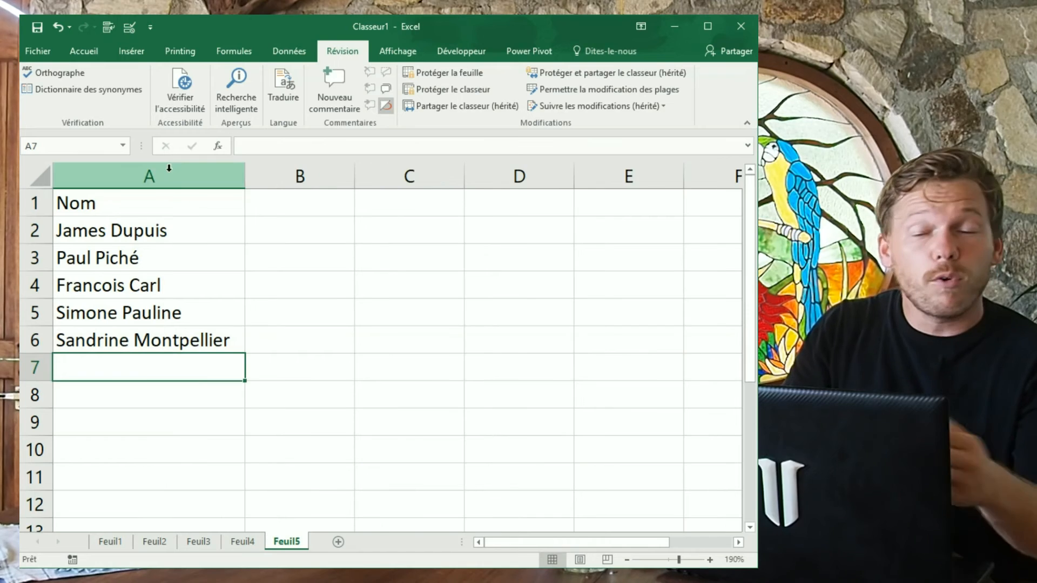
# Step: Enter the first name of the person in A2 into cell B2
pyautogui.click(279, 233)
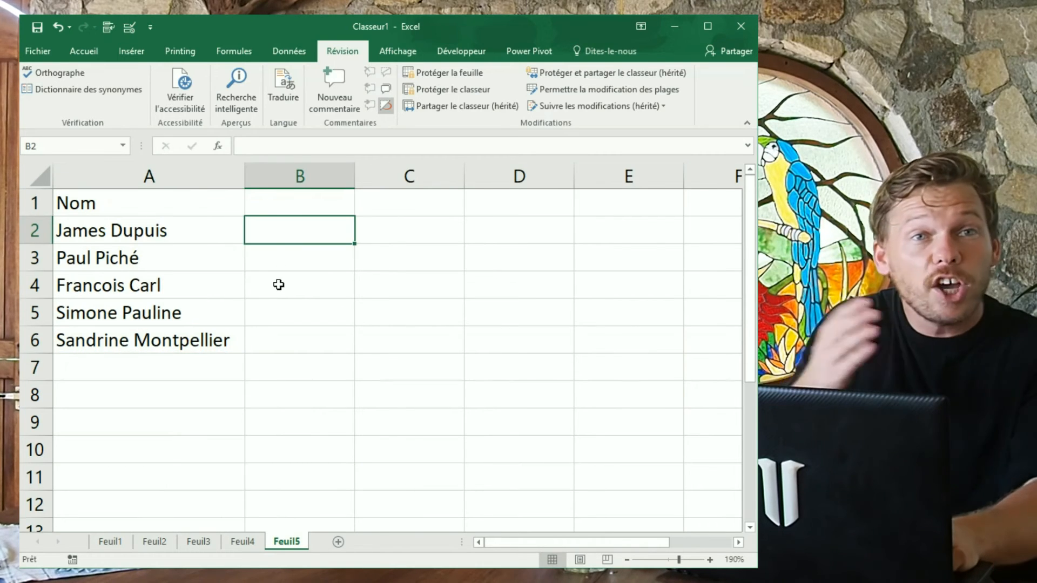
pyautogui.write('James')
pyautogui.press('Tab')
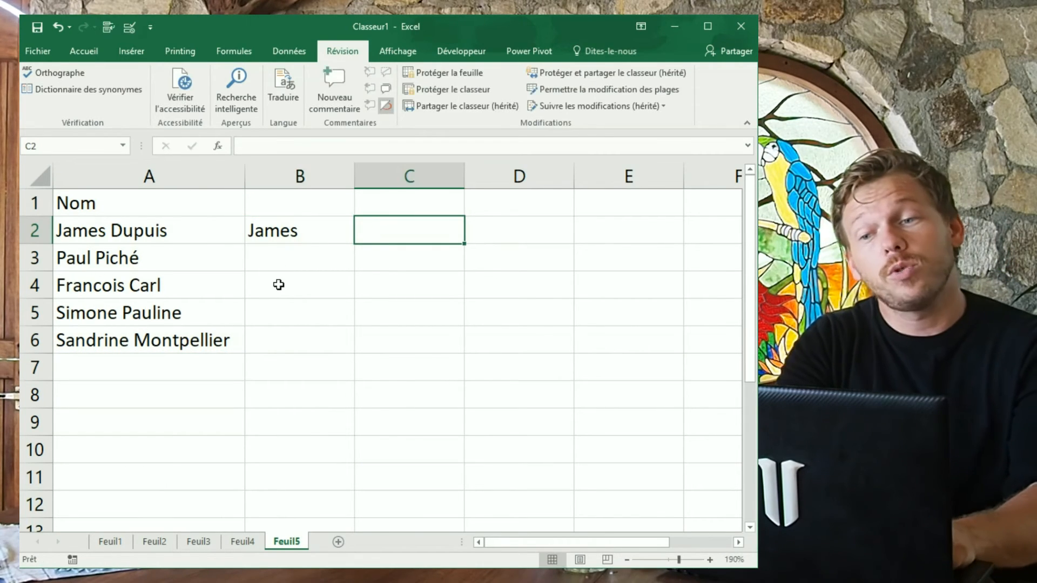
# Step: Enter the last name of the person in A2 into cell C2, and clear that cell again
pyautogui.write('Dupuis')
pyautogui.press('Return')
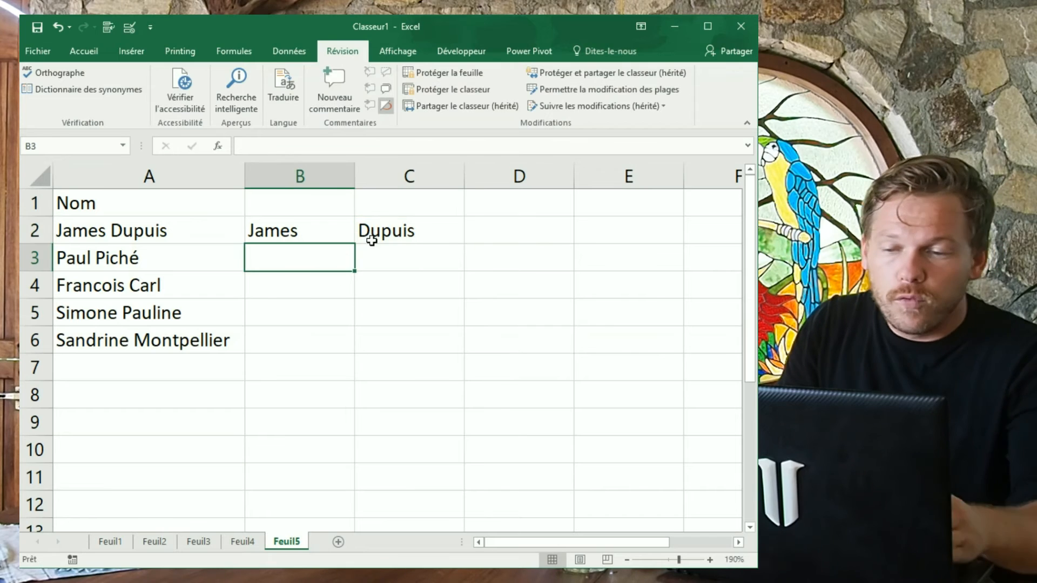
pyautogui.click(372, 237)
pyautogui.press('Delete')
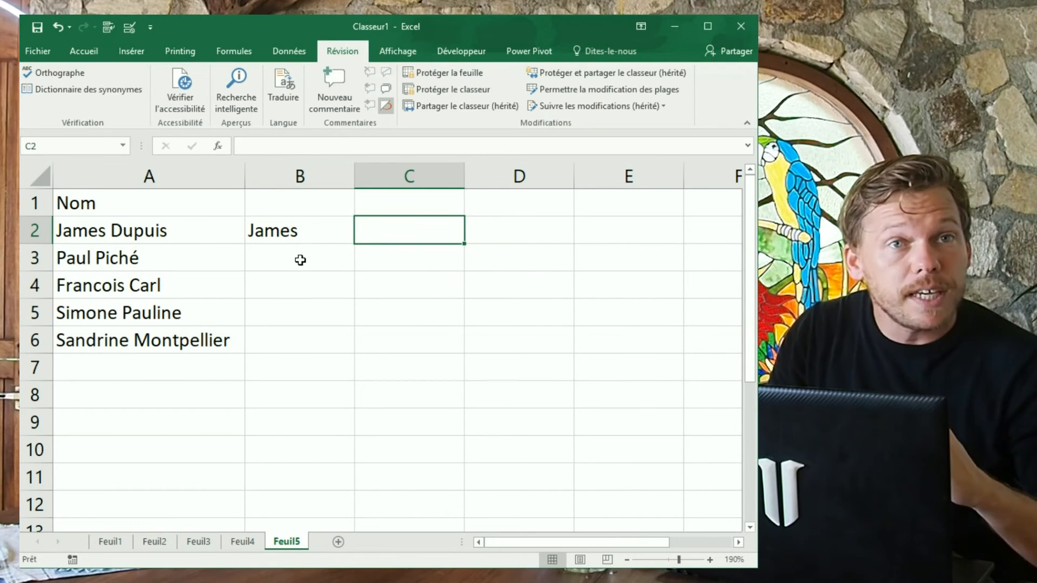
# Step: Complete the first names in column B from B3 down with Flash Fill (Remplissage instantané)
pyautogui.moveTo(300, 252); pyautogui.dragTo(304, 328)
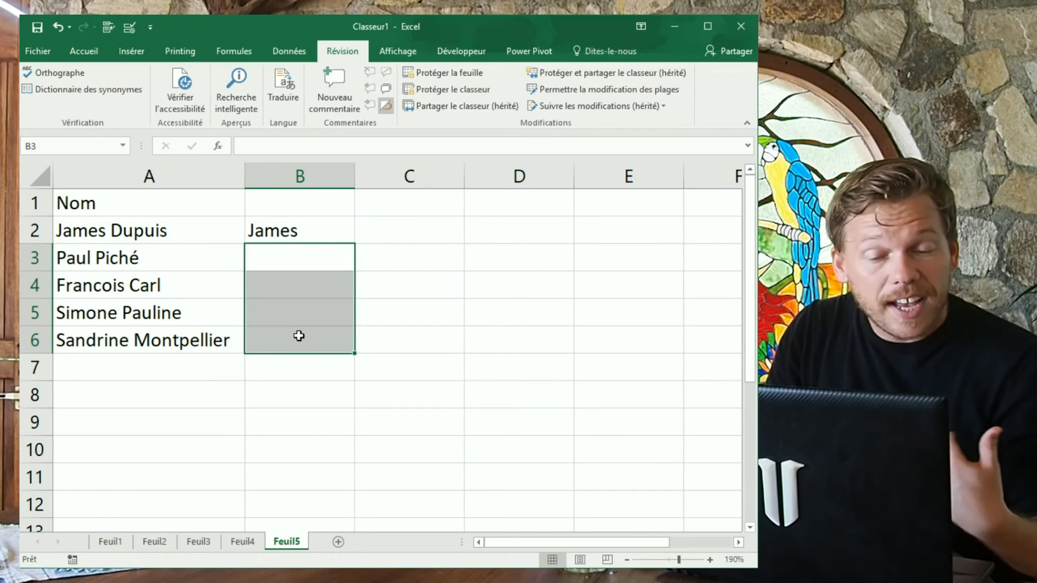
pyautogui.click(308, 233)
pyautogui.click(304, 260)
pyautogui.hotkey('ctrl', 'e')
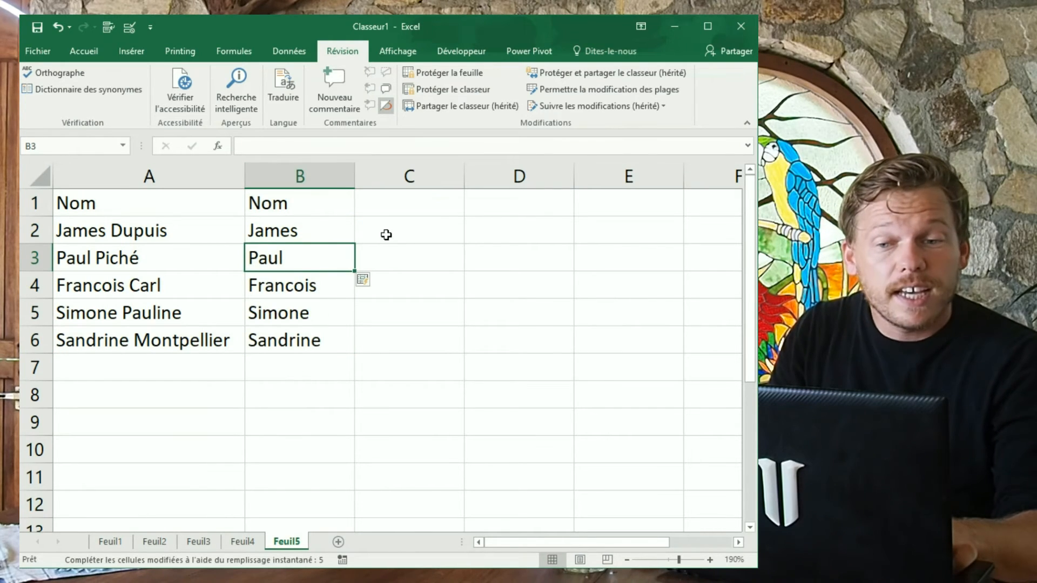
# Step: Enter the matching last name in C2 and complete the rest of column C with Flash Fill
pyautogui.click(405, 236)
pyautogui.write('Dupuis')
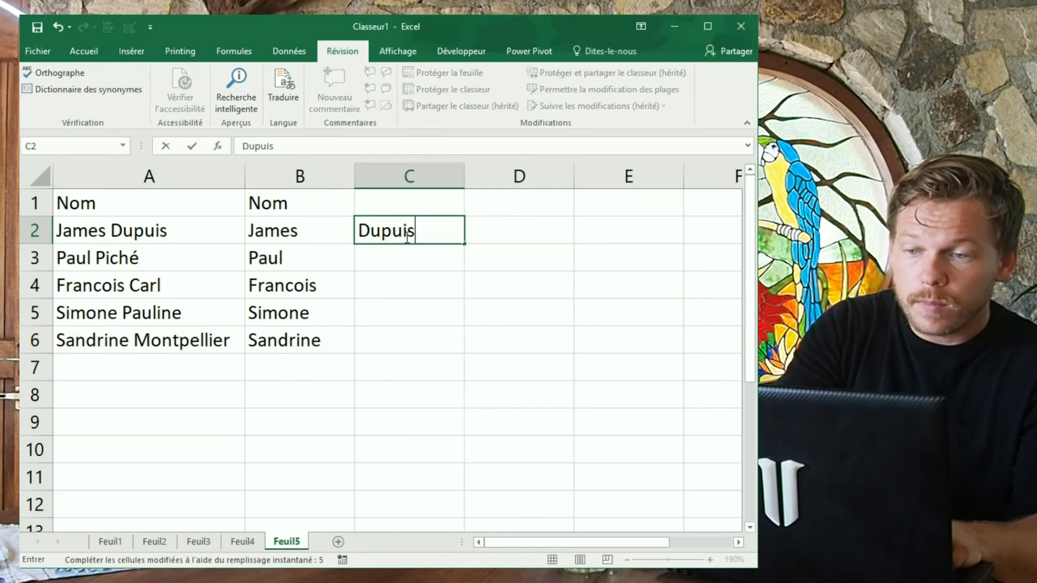
pyautogui.press('Return')
pyautogui.hotkey('ctrl', 'e')
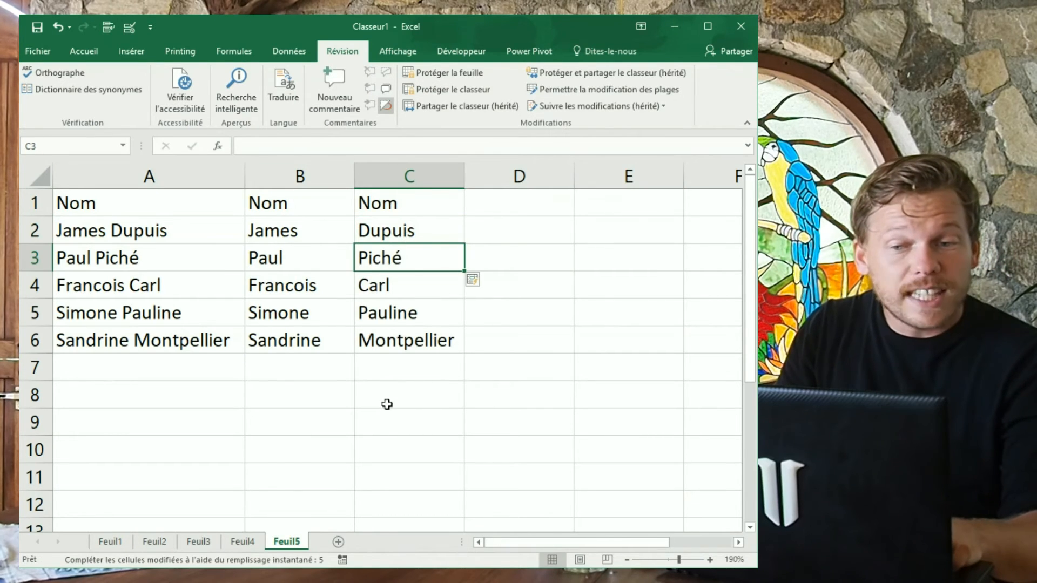
# Step: Change the heading in B1 to Prenom and the one in C1 to Nom de famille
pyautogui.moveTo(398, 255); pyautogui.dragTo(385, 346)
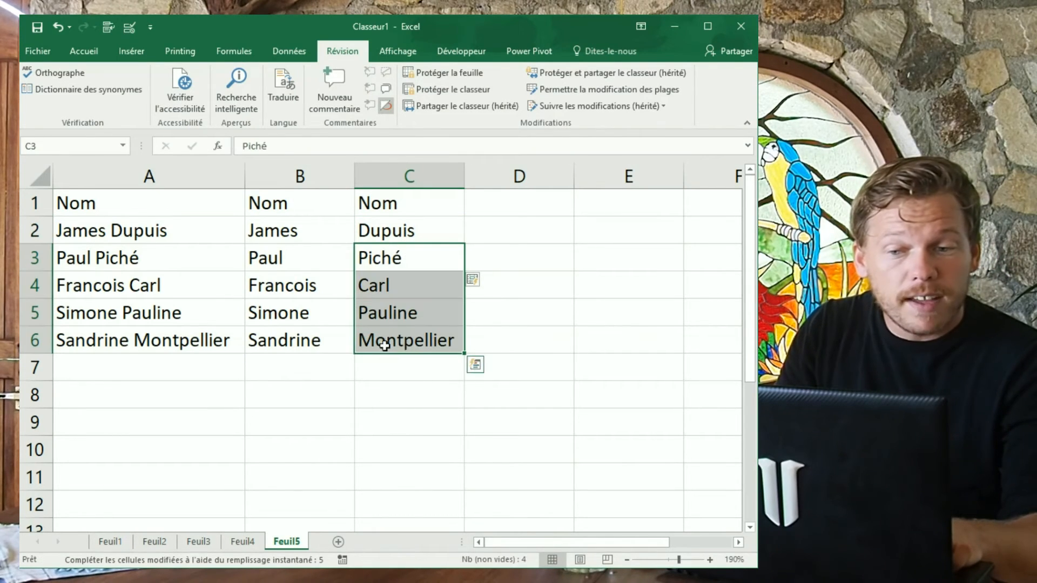
pyautogui.moveTo(292, 230); pyautogui.dragTo(398, 340)
pyautogui.doubleClick(338, 207)
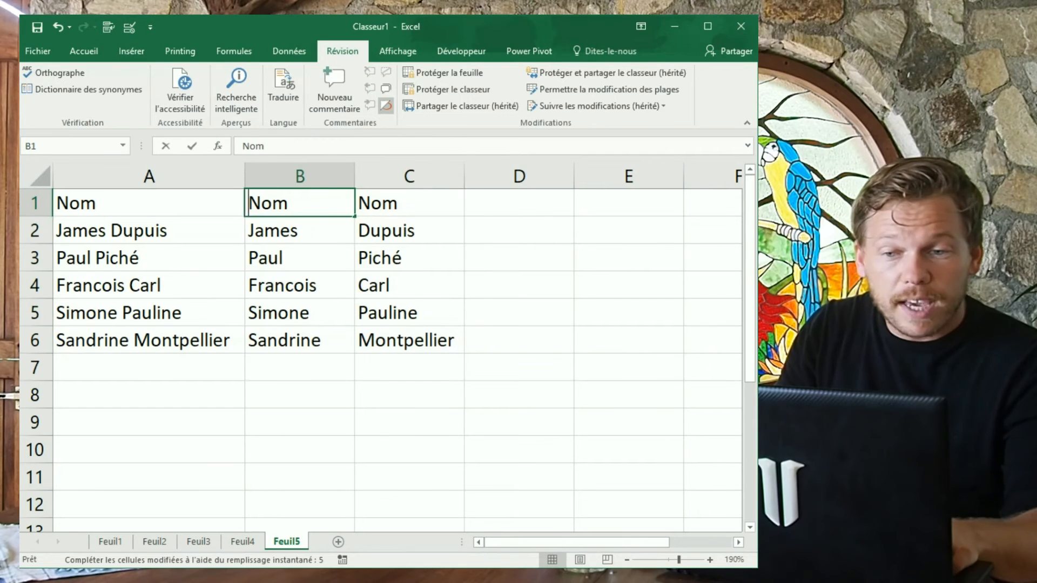
pyautogui.write('Prenom')
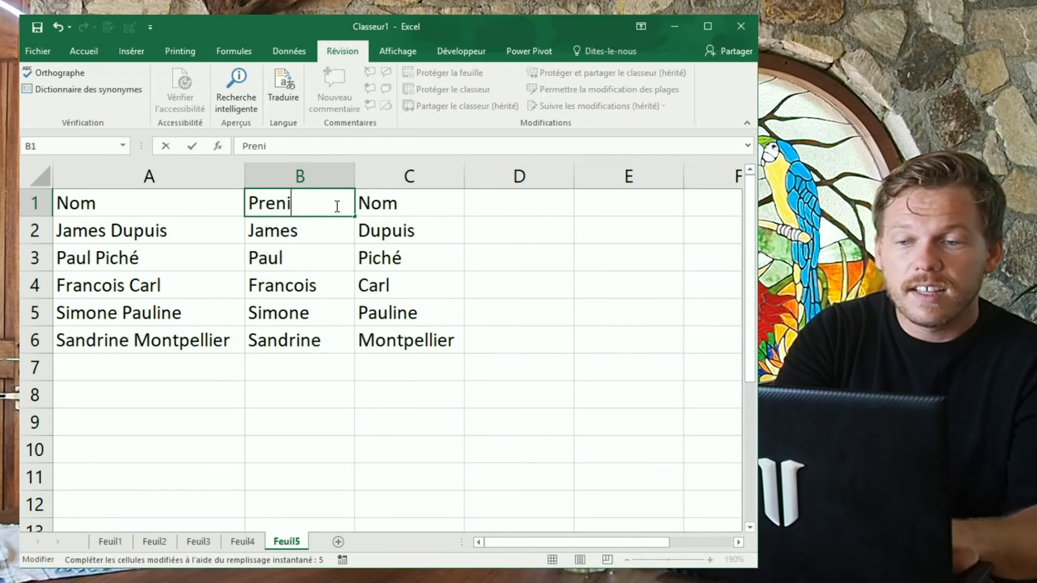
pyautogui.press('Tab')
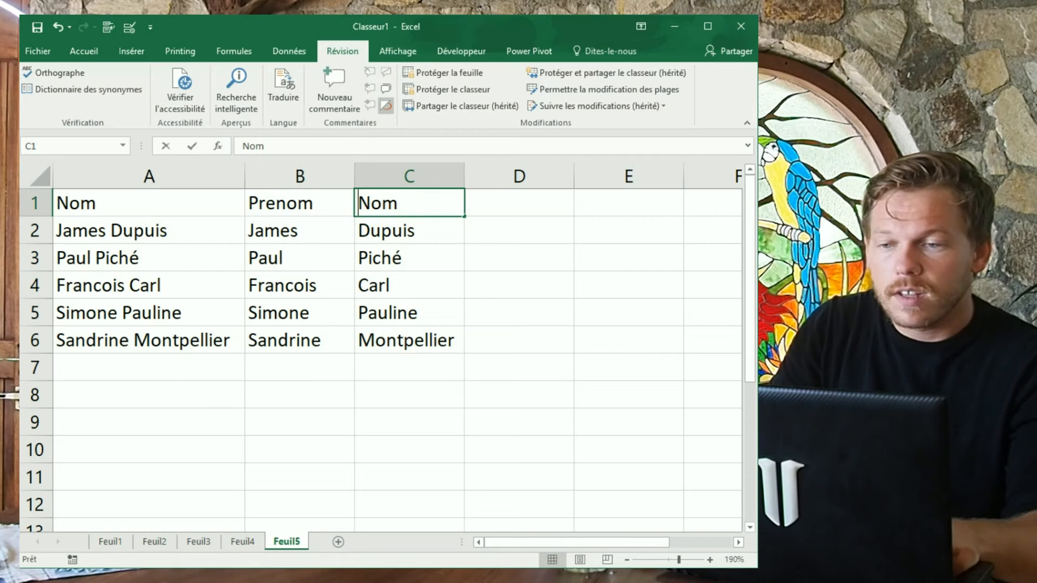
pyautogui.doubleClick(415, 204)
pyautogui.write('de famille')
pyautogui.press('Return')
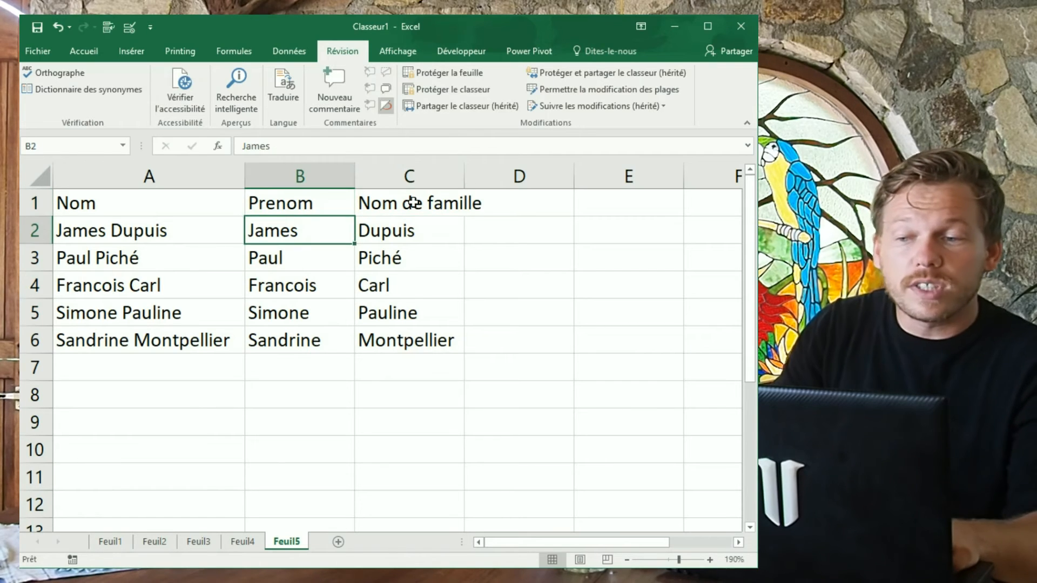
# Step: Write the note "CTRL E" in cell D2
pyautogui.click(517, 236)
pyautogui.write('CTRL E')
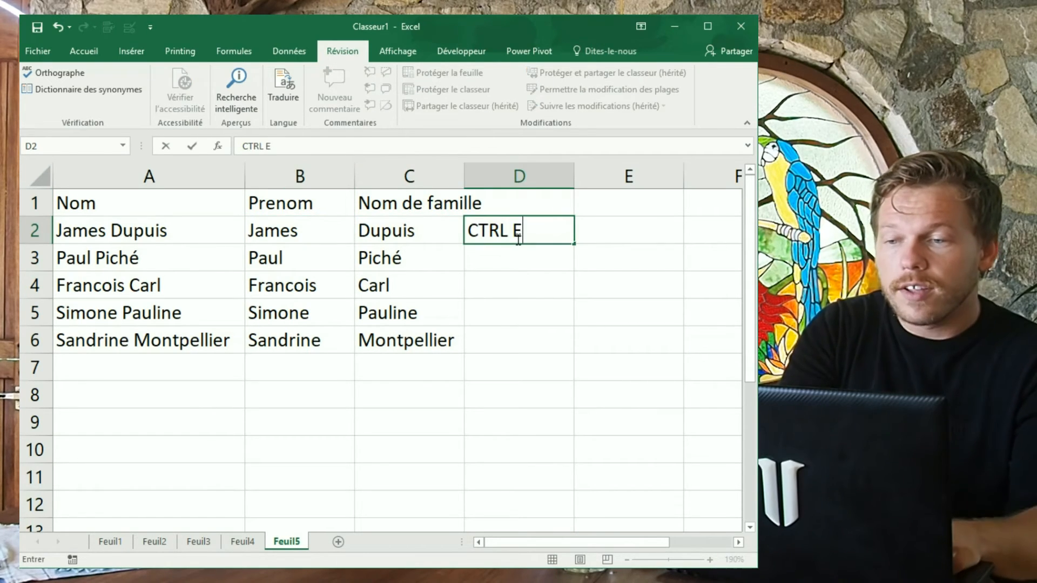
pyautogui.press('Return')
# Step: Delete the whole of column A, which holds the full names
pyautogui.click(152, 175)
pyautogui.rightClick(155, 175)
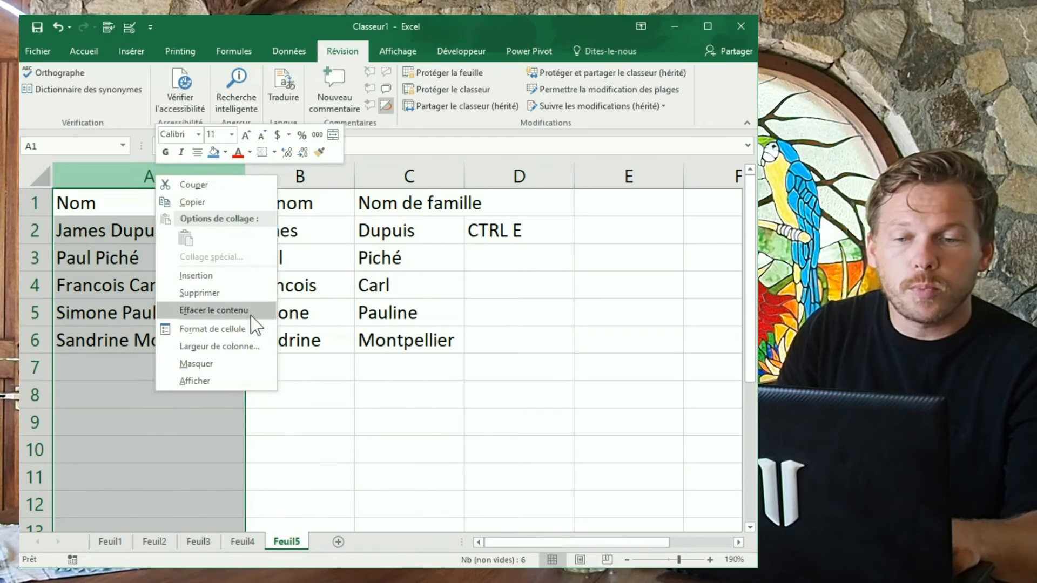
pyautogui.click(228, 296)
# Step: Clear the "CTRL E" note from cell C2
pyautogui.moveTo(313, 205); pyautogui.dragTo(312, 234)
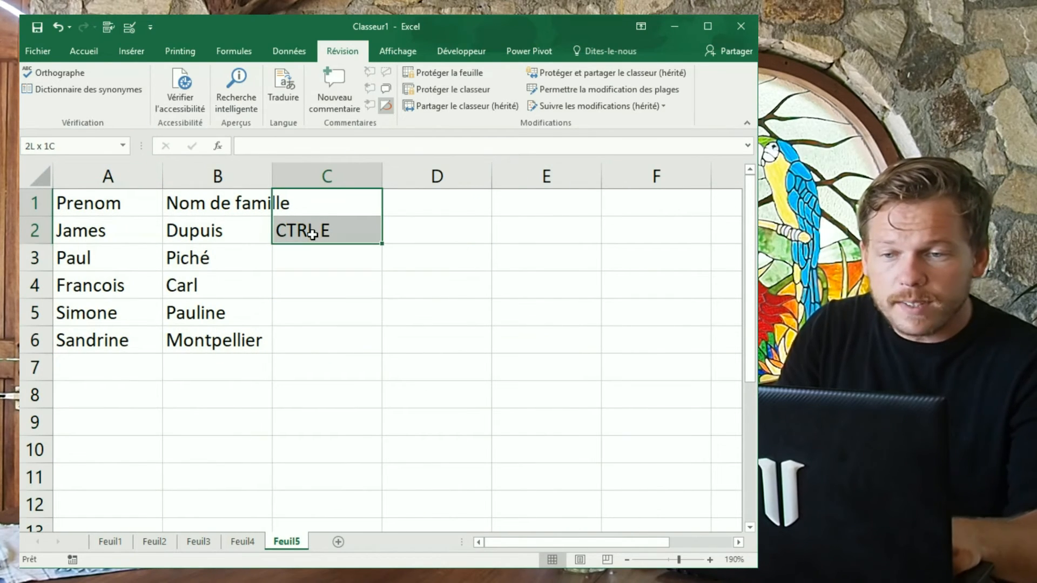
pyautogui.click(312, 234)
pyautogui.press('Delete')
# Step: Enter the heading Combine in cell C1
pyautogui.click(315, 198)
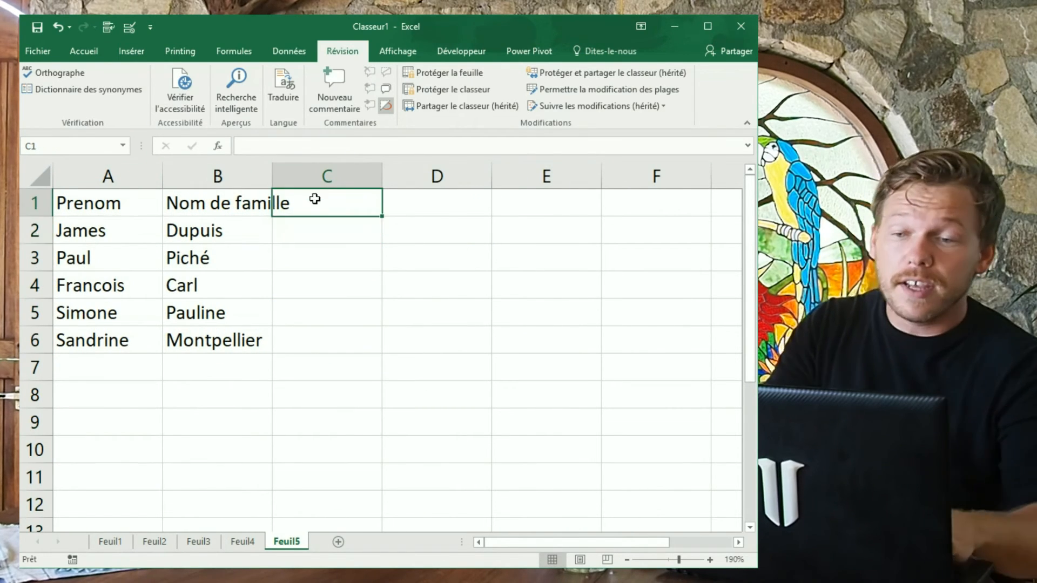
pyautogui.write('Combine')
pyautogui.press('Return')
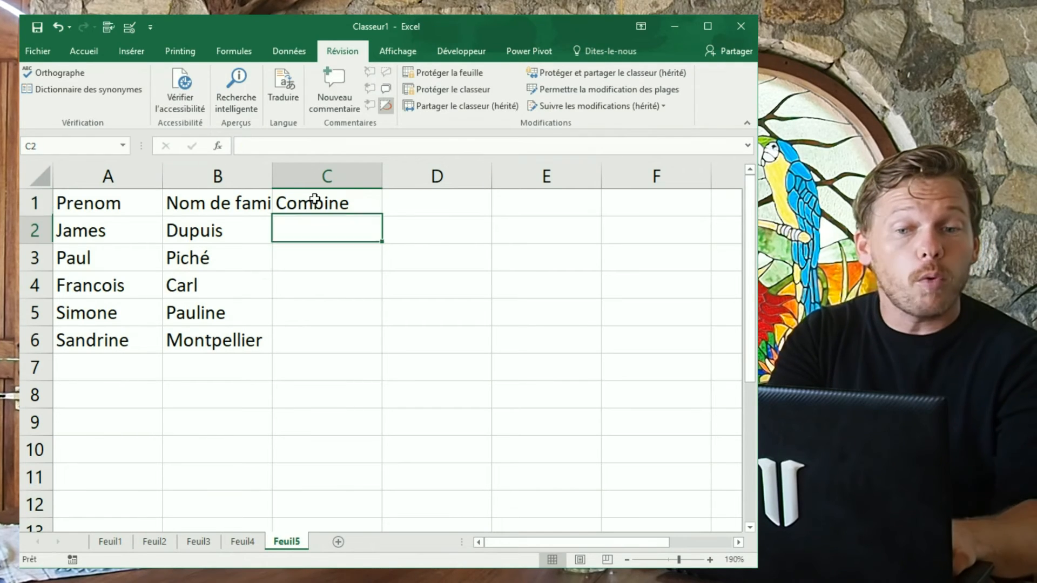
# Step: Enter the combined full name from row 2 in C2 and complete the column below with Flash Fill
pyautogui.write('James Dupuis')
pyautogui.press('Return')
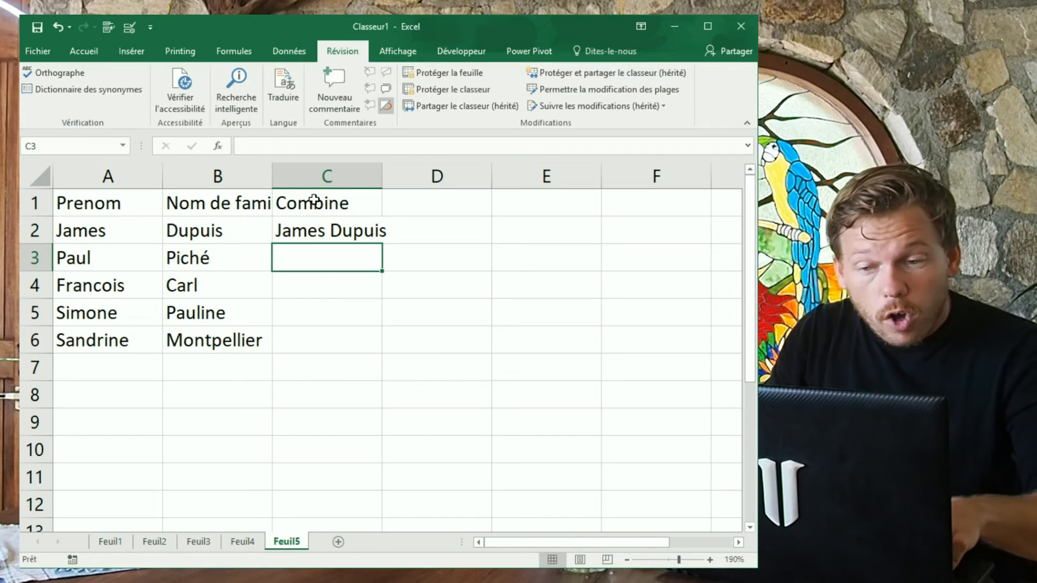
pyautogui.hotkey('ctrl', 'e')
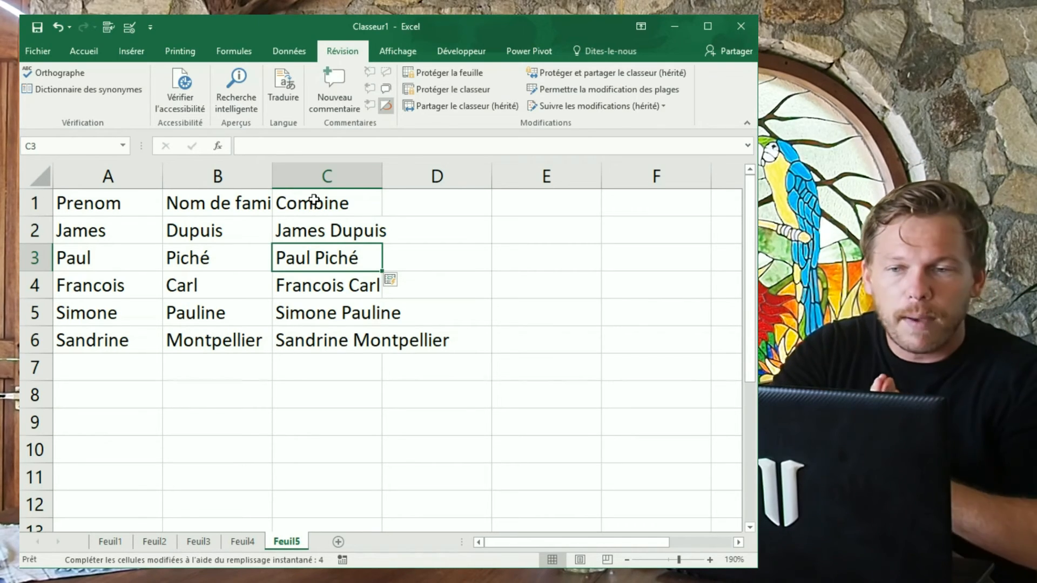
# Step: Delete column C with the combined names and enter the heading Titre in cell C1
pyautogui.rightClick(347, 177)
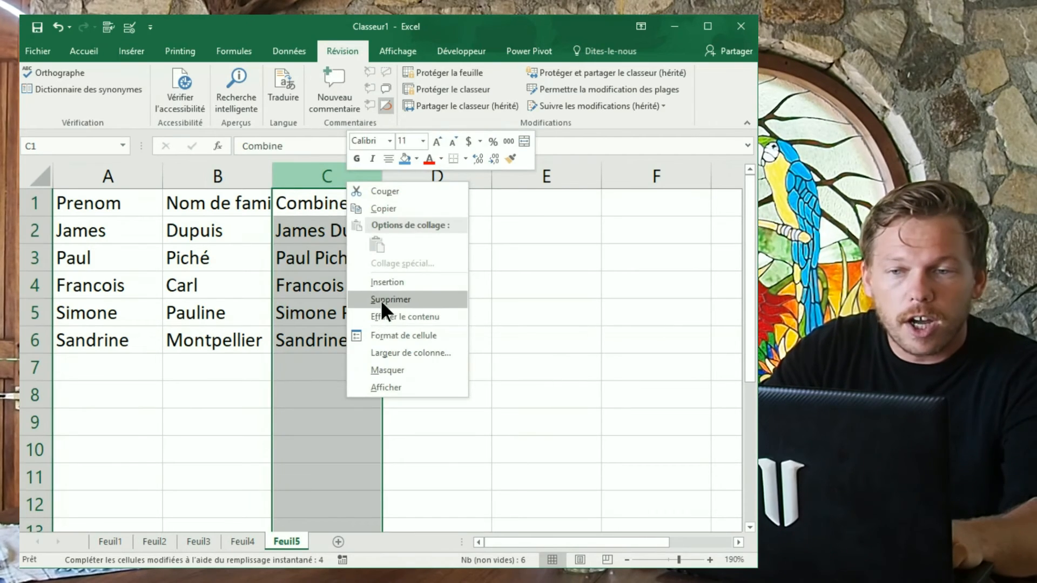
pyautogui.click(391, 300)
pyautogui.click(324, 211)
pyautogui.write('A')
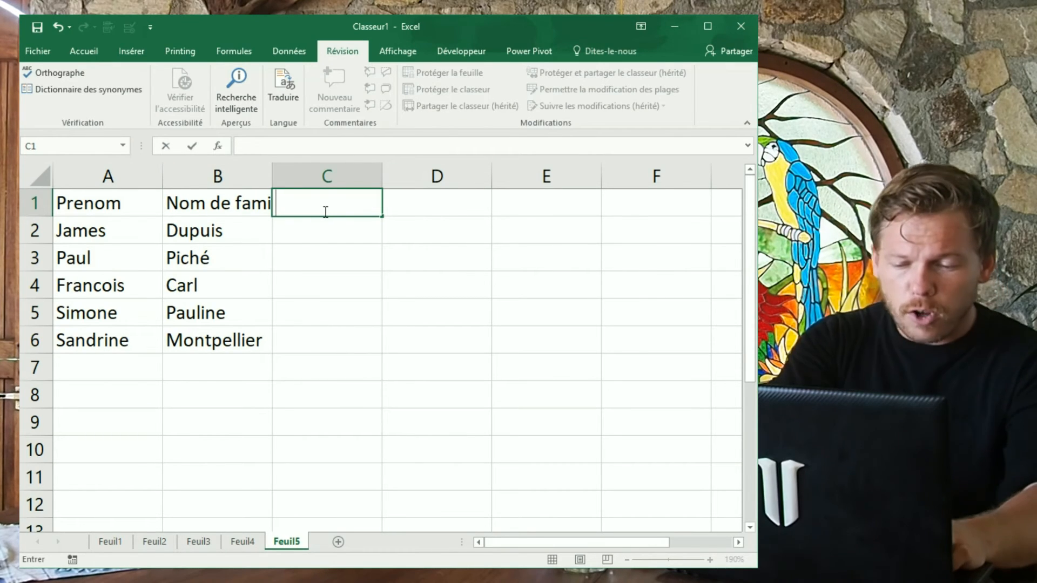
pyautogui.write('Titre')
pyautogui.press('Return')
# Step: Enter the titles M., Bach., M., Md. and Mm. in cells C2 to C6
pyautogui.write('M.')
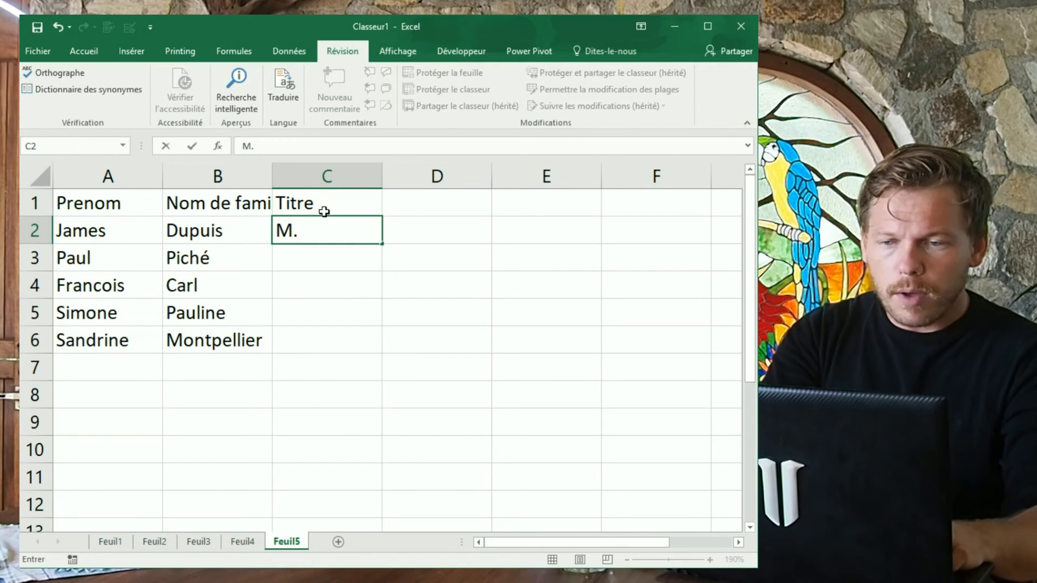
pyautogui.press('Return')
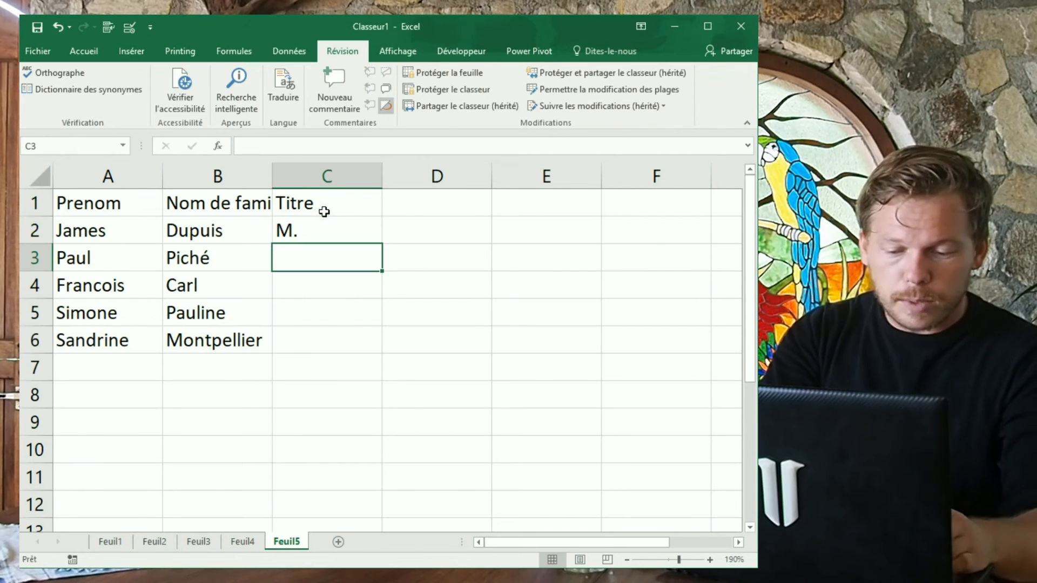
pyautogui.write('Bach.')
pyautogui.press('Return')
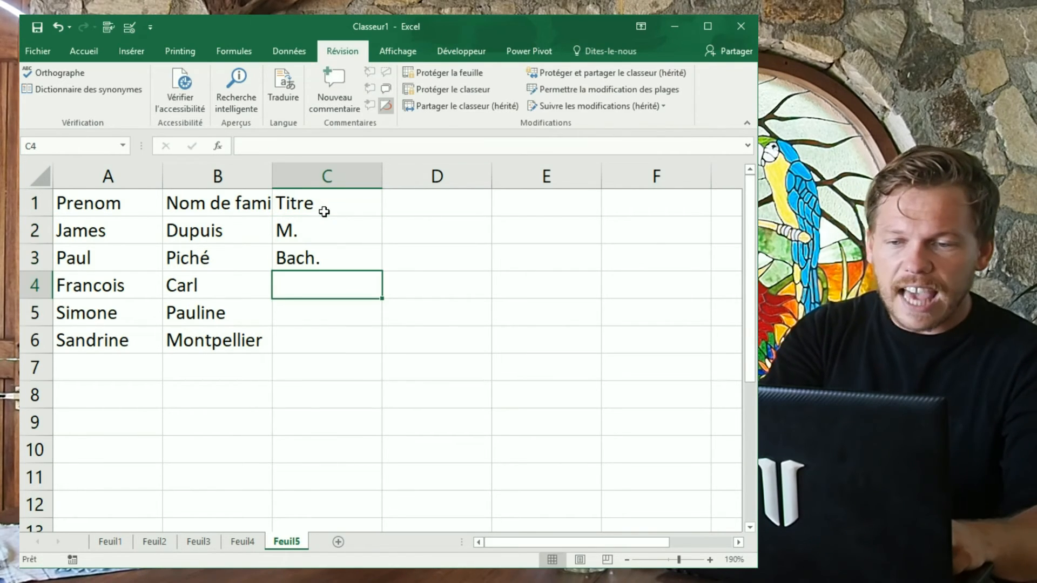
pyautogui.write('M.')
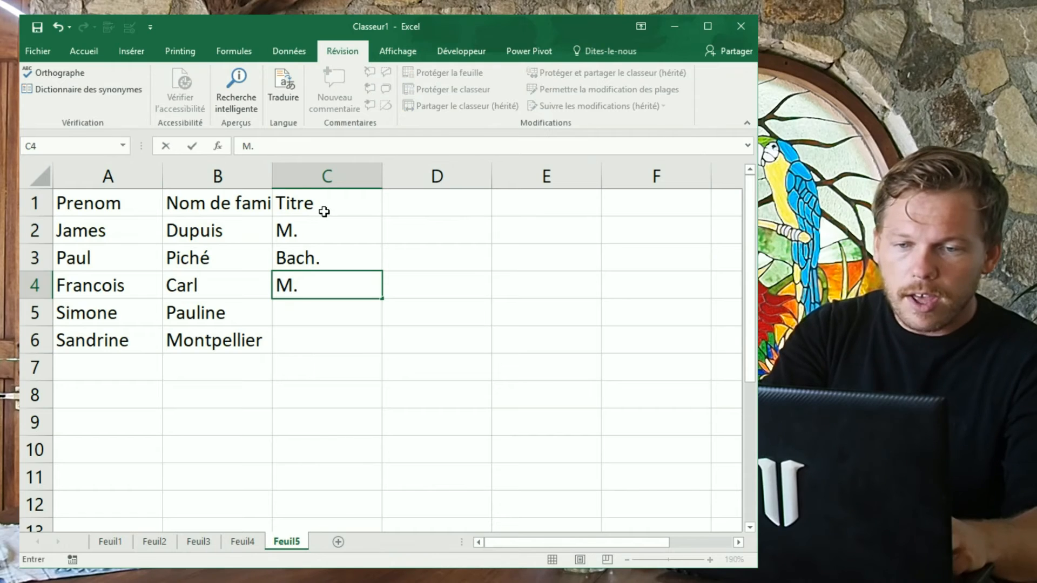
pyautogui.press('Return')
pyautogui.write('Md')
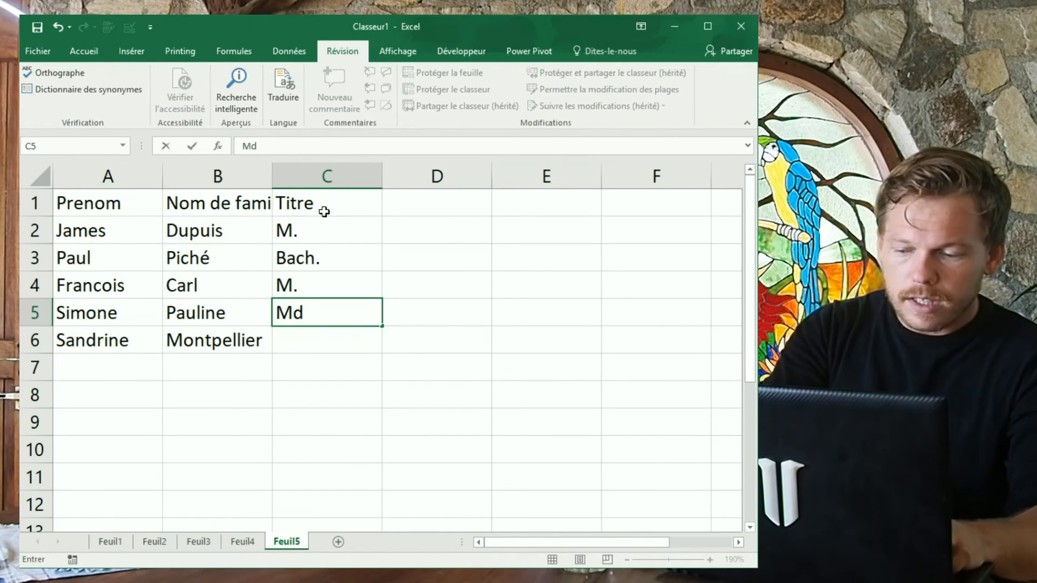
pyautogui.write('.')
pyautogui.press('Return')
pyautogui.write("'")
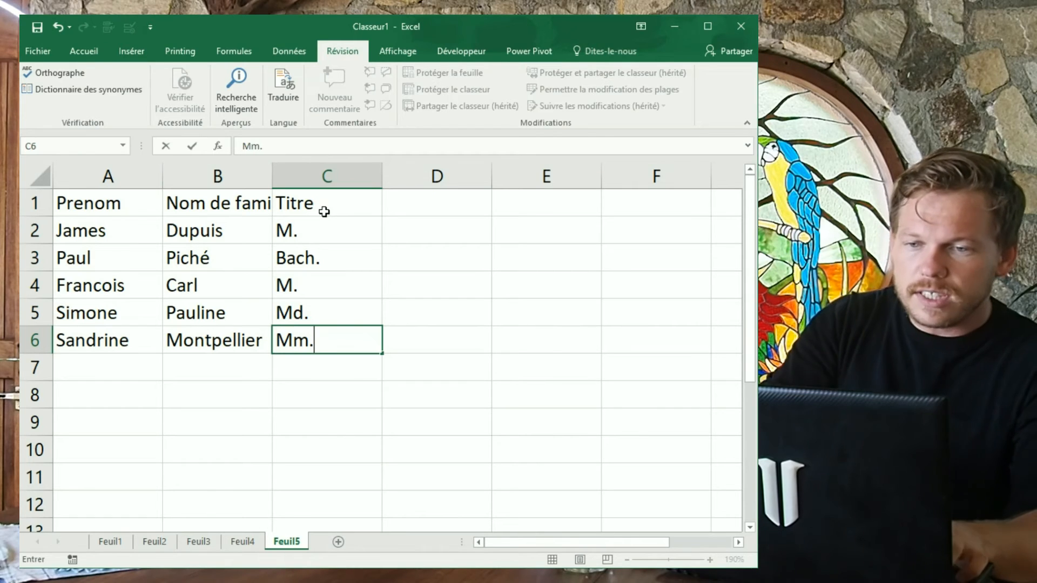
pyautogui.write('m.')
pyautogui.press('Tab')
# Step: Enter row 2's title and family name together in D2 and complete the column below with Flash Fill
pyautogui.moveTo(466, 221); pyautogui.dragTo(466, 395)
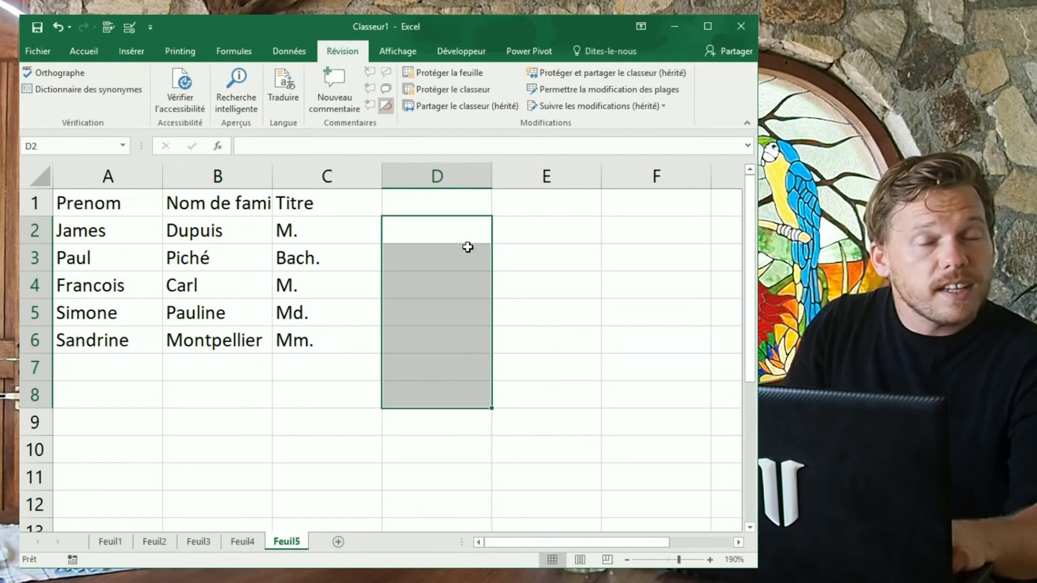
pyautogui.click(469, 248)
pyautogui.click(481, 239)
pyautogui.write('Mé')
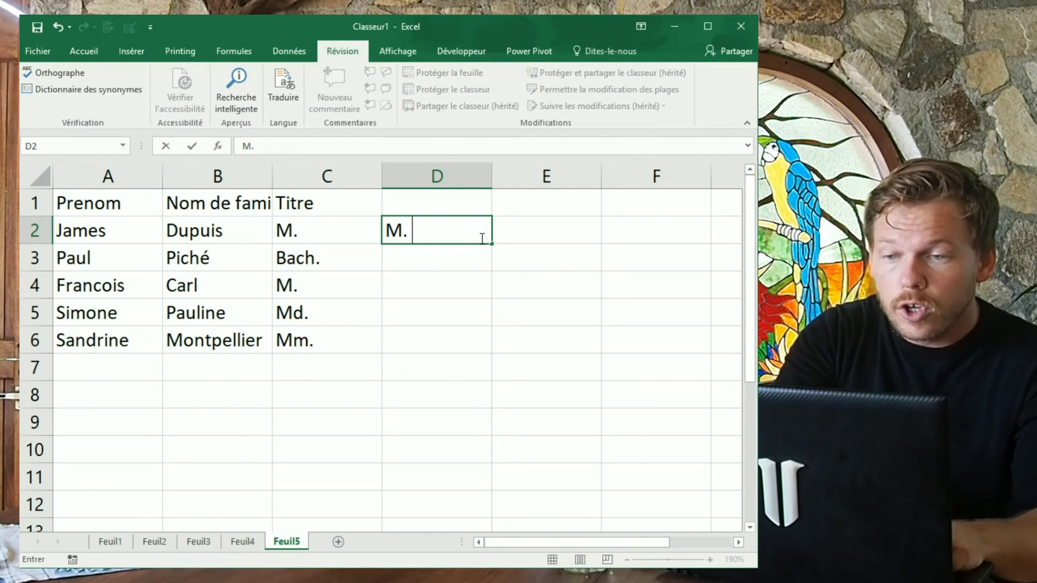
pyautogui.write(' Dupuis')
pyautogui.press('Return')
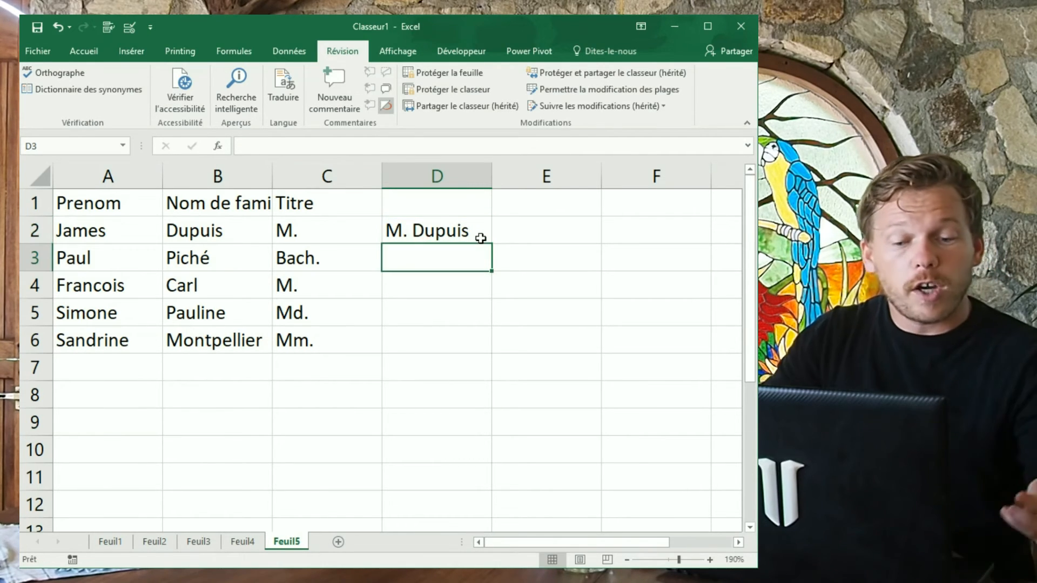
pyautogui.write('B')
pyautogui.press('Return')
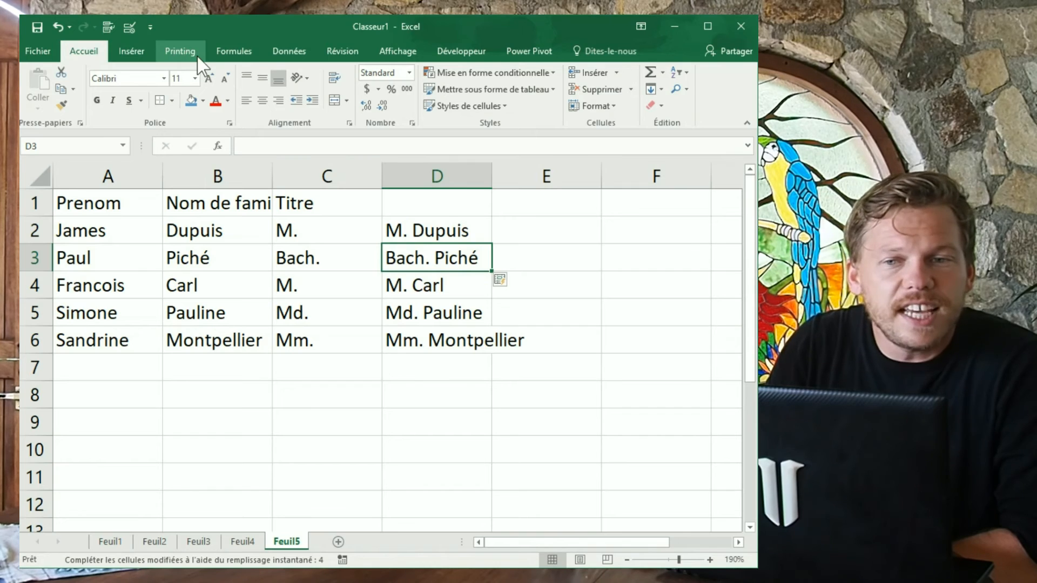
pyautogui.click(184, 53)
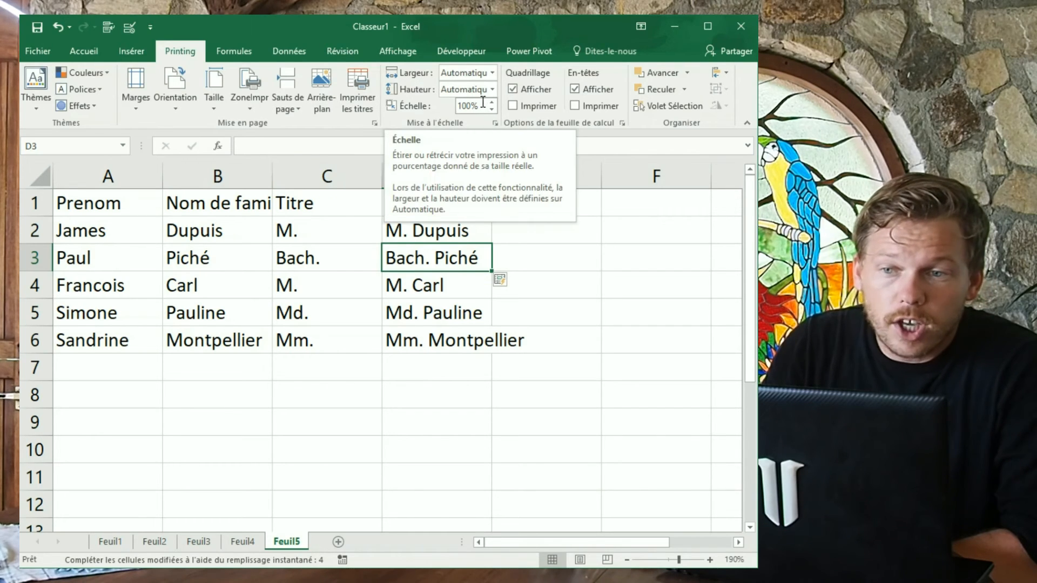
pyautogui.click(173, 98)
pyautogui.click(172, 96)
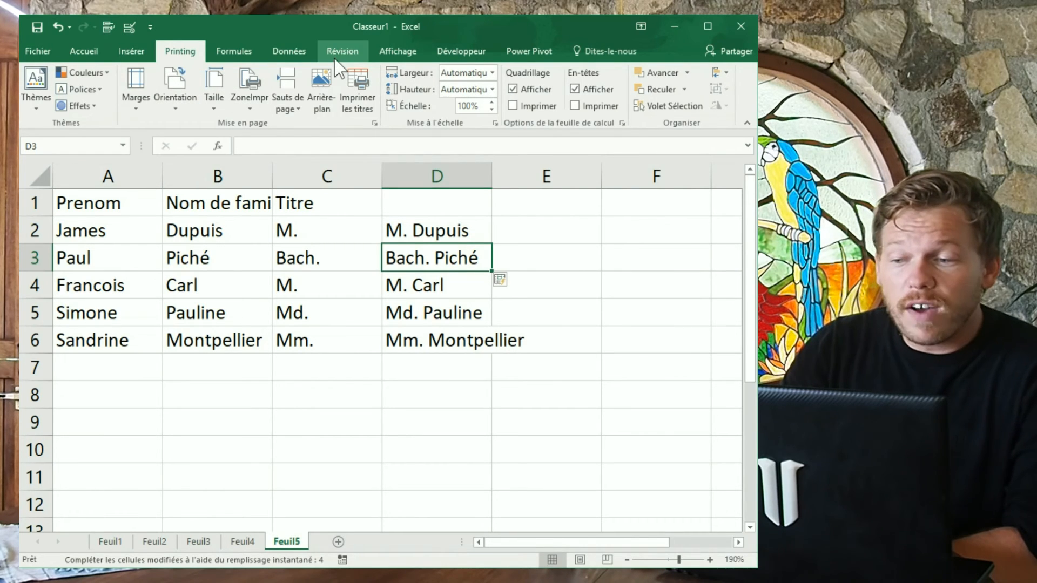
# Step: Display the sheet in Page Layout view
pyautogui.click(387, 51)
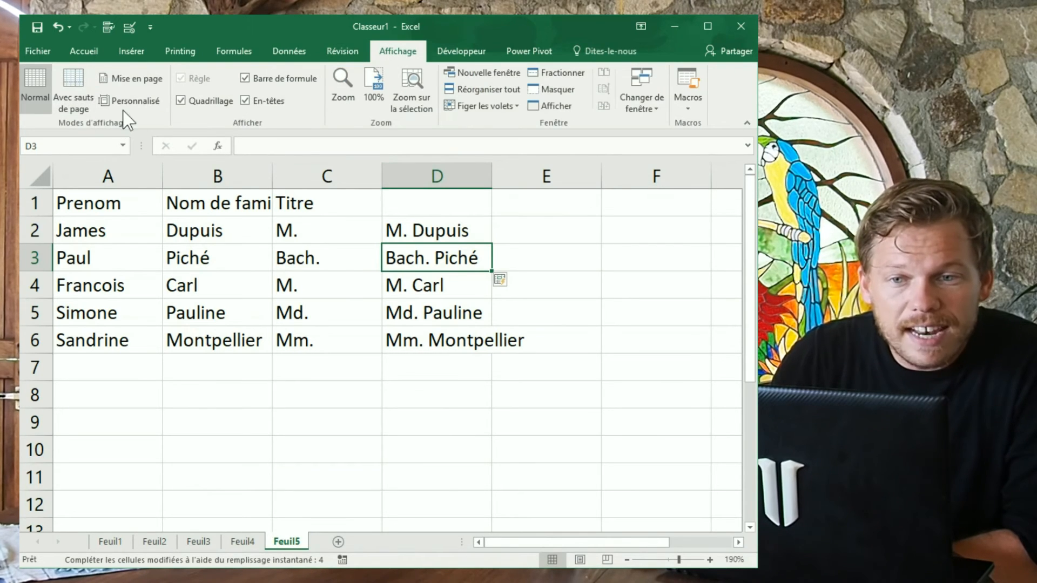
pyautogui.click(145, 80)
pyautogui.scroll(-3, 290, 305)
pyautogui.scroll(3, 295, 301)
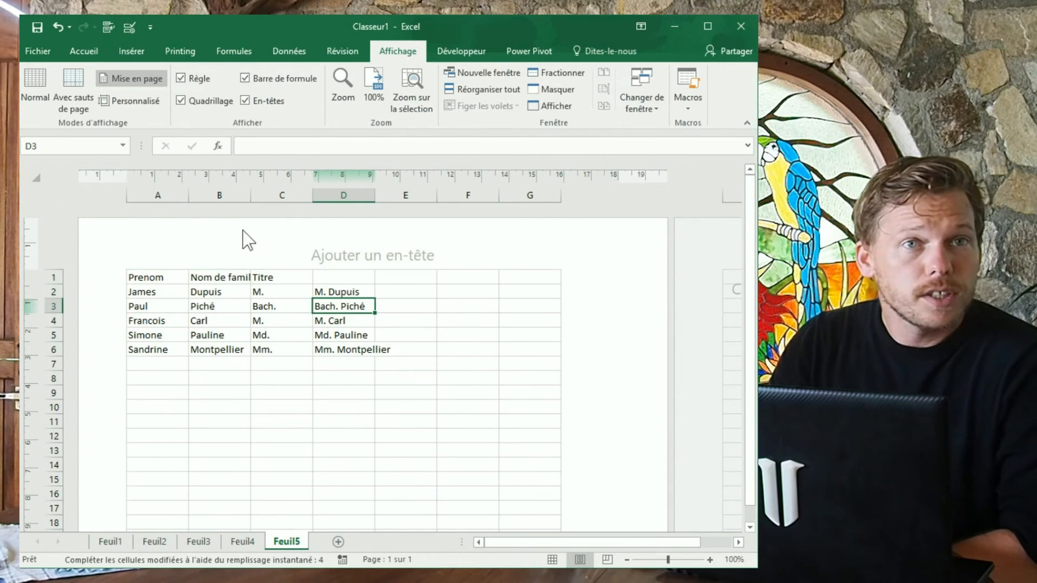
# Step: Change the page orientation of the sheet to landscape
pyautogui.click(131, 51)
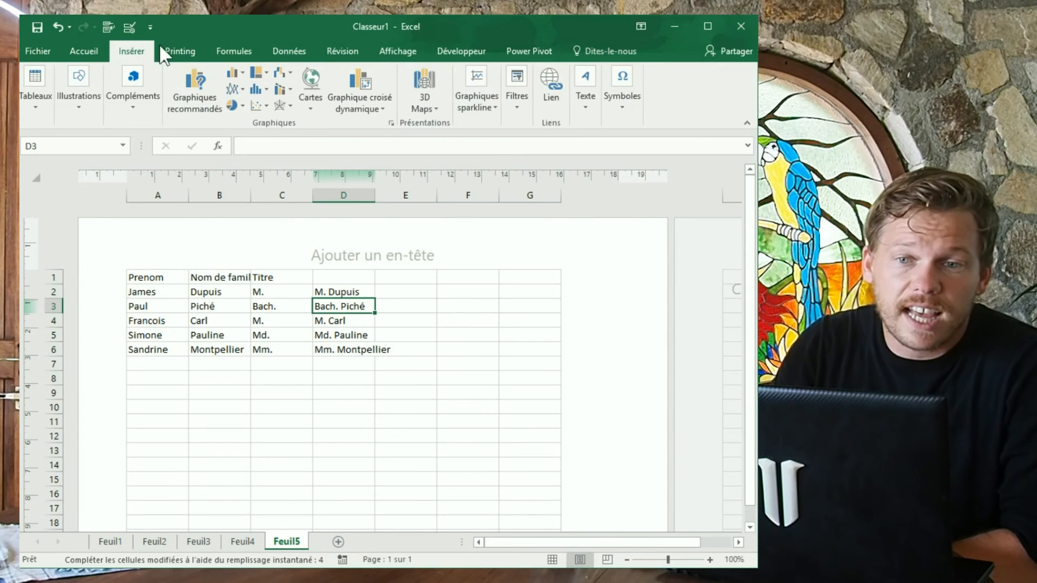
pyautogui.click(180, 51)
pyautogui.click(175, 89)
pyautogui.click(178, 138)
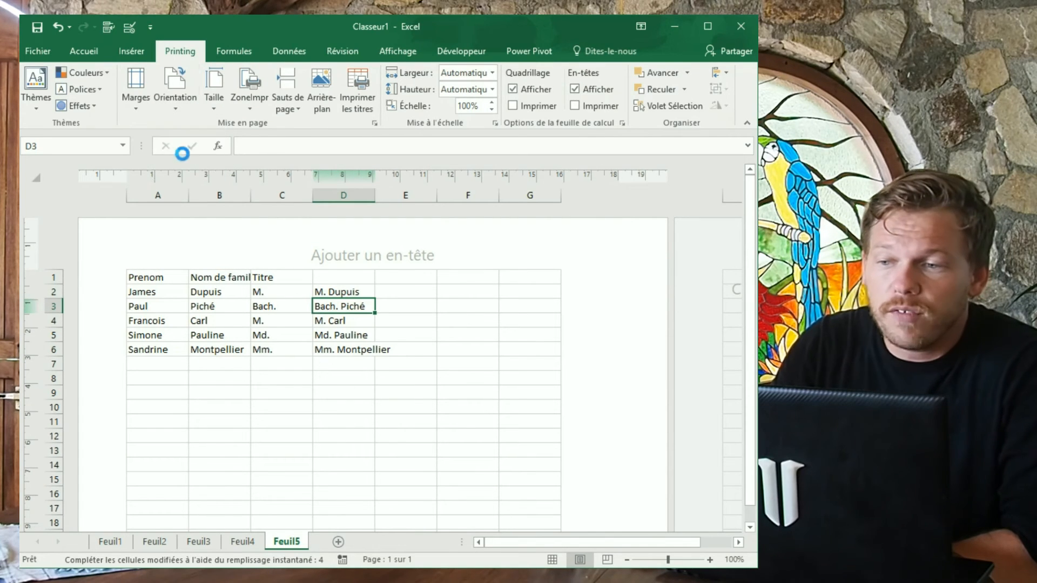
pyautogui.scroll(-3, 569, 341)
pyautogui.scroll(3, 569, 341)
pyautogui.moveTo(486, 542)
pyautogui.mouseDown()
pyautogui.moveTo(575, 560)
pyautogui.moveTo(470, 551)
pyautogui.mouseUp()
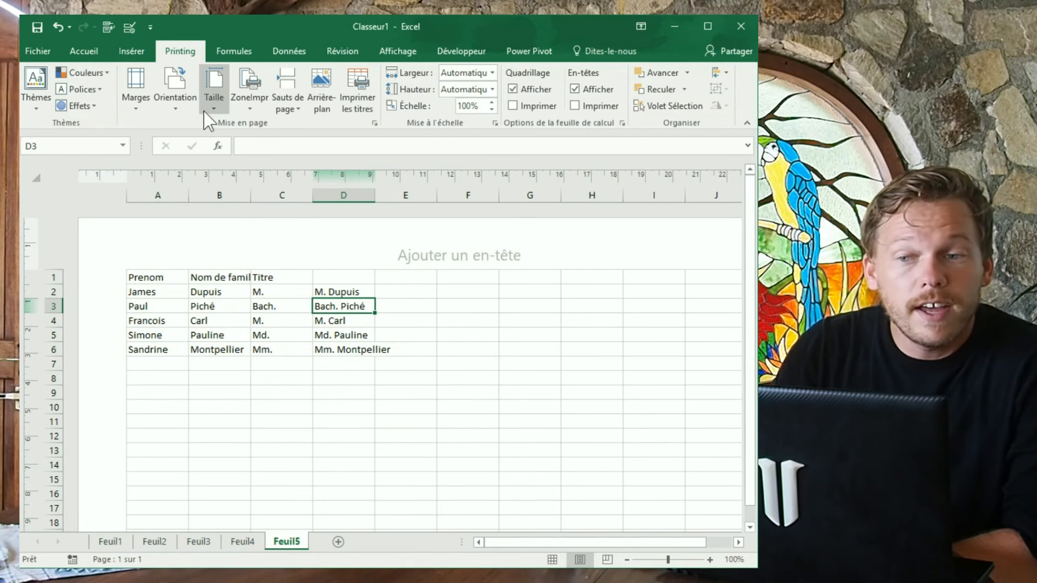
# Step: Set the print scale of the sheet to 115%
pyautogui.click(492, 108)
pyautogui.click(492, 108)
pyautogui.click(491, 107)
pyautogui.click(492, 89)
pyautogui.click(490, 99)
pyautogui.click(492, 102)
pyautogui.click(491, 102)
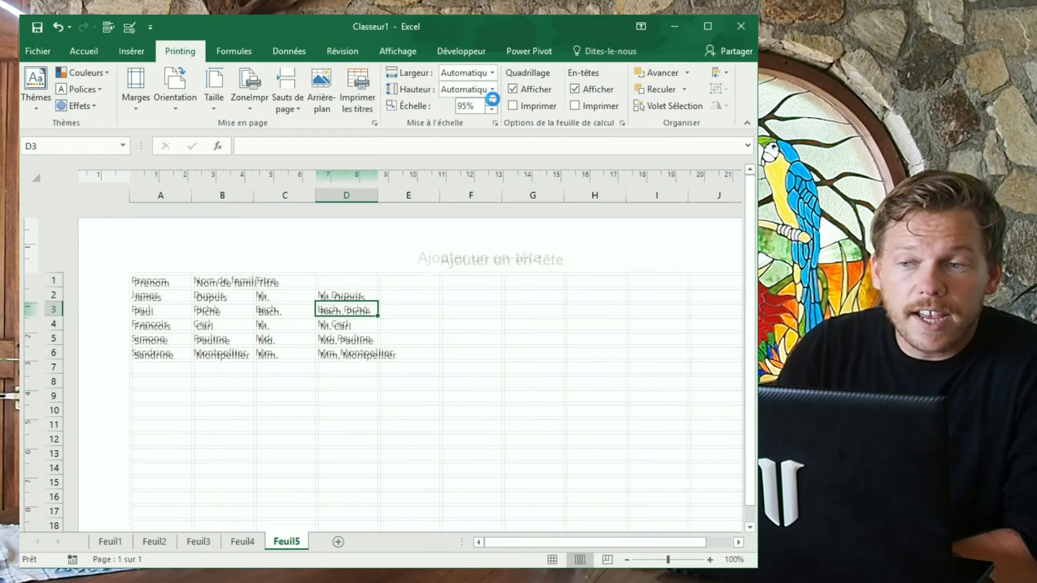
pyautogui.click(492, 103)
pyautogui.click(492, 102)
pyautogui.click(491, 102)
pyautogui.click(493, 73)
pyautogui.click(494, 73)
pyautogui.click(493, 90)
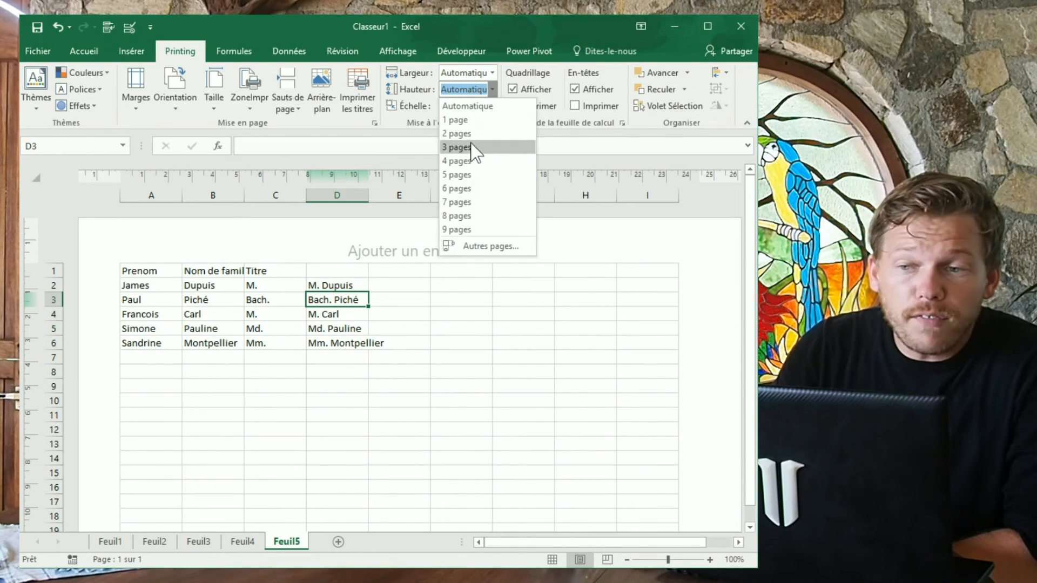
pyautogui.click(493, 90)
# Step: Repeat the records in A2:D6 down columns A to D over about 360 rows, spanning several pages
pyautogui.moveTo(138, 285); pyautogui.dragTo(367, 351)
pyautogui.scroll(2, 318, 304)
pyautogui.scroll(20, 319, 305)
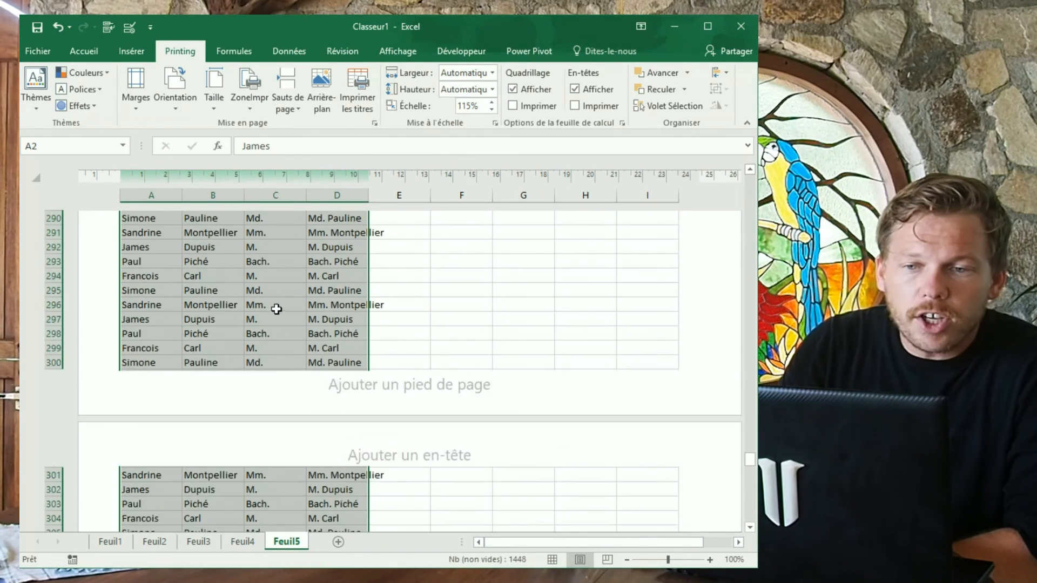
pyautogui.scroll(20, 305, 296)
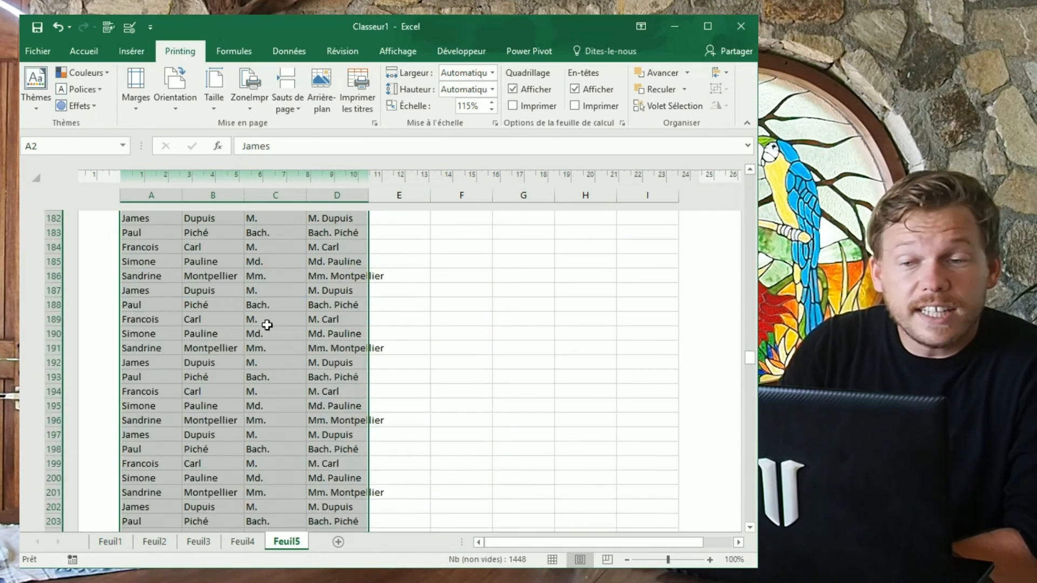
pyautogui.scroll(20, 258, 274)
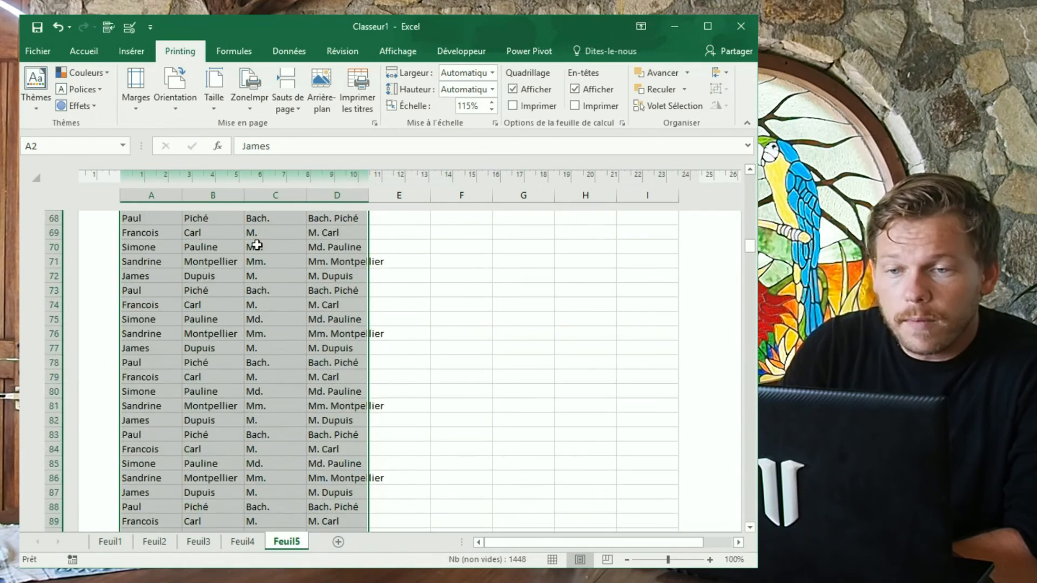
# Step: Enter the heading Pas Important in cell D1
pyautogui.moveTo(151, 270); pyautogui.dragTo(276, 271)
pyautogui.click(354, 269)
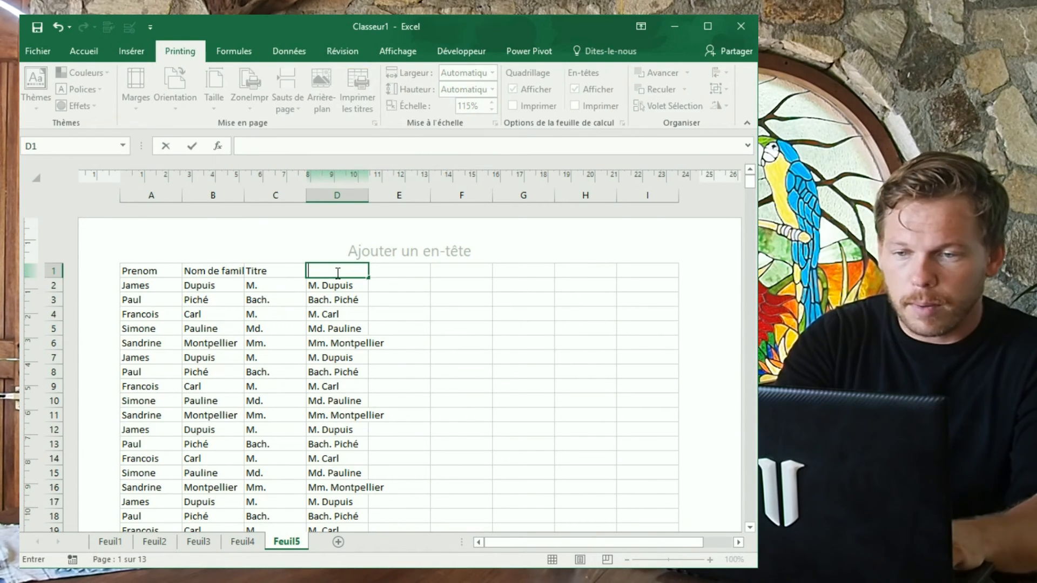
pyautogui.write('as Important')
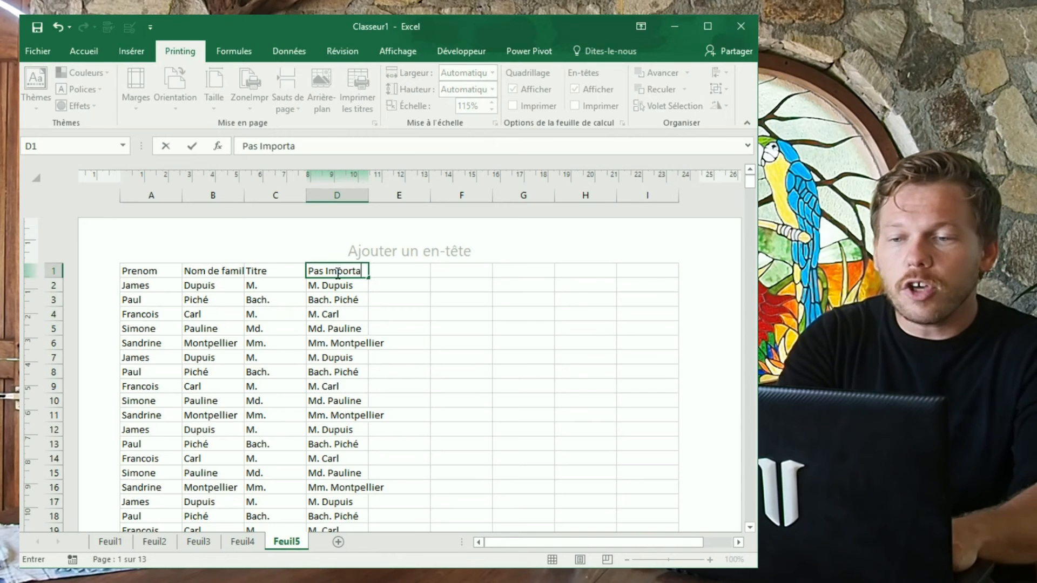
pyautogui.press('Return')
# Step: Give the heading cells A1:D1 a blue fill and red font color
pyautogui.moveTo(141, 265); pyautogui.dragTo(319, 270)
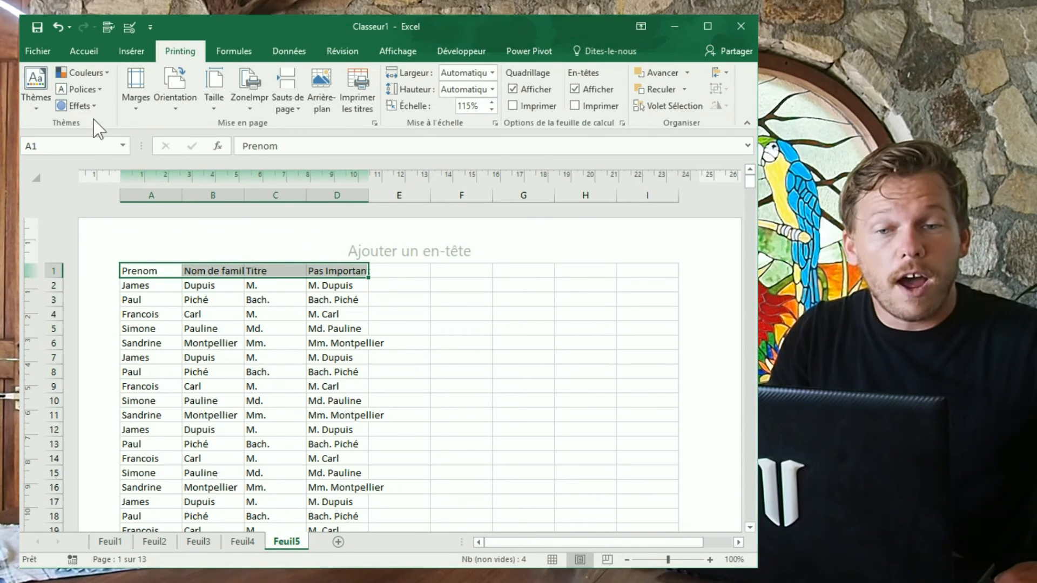
pyautogui.click(78, 54)
pyautogui.click(192, 101)
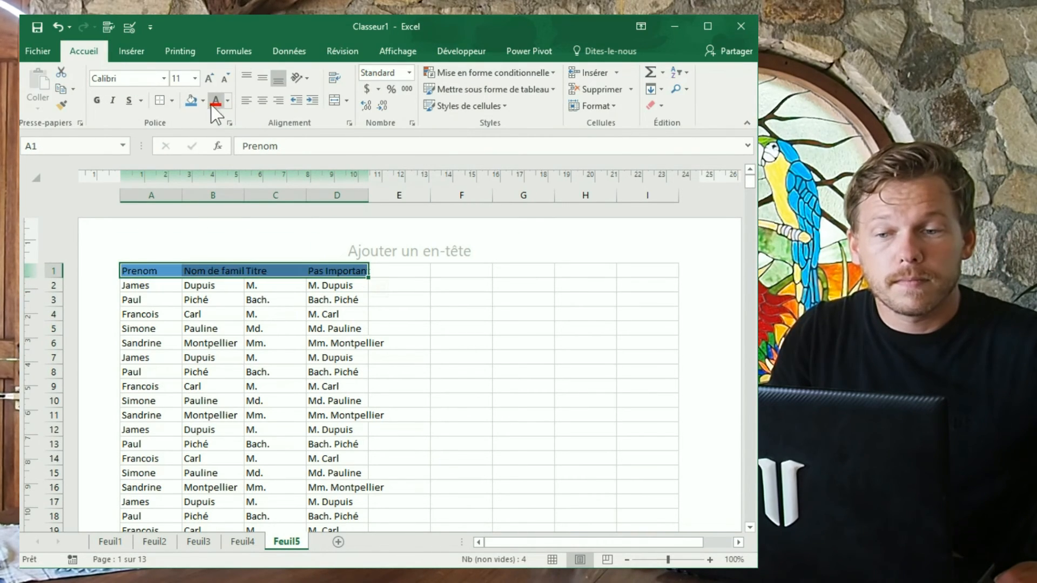
pyautogui.click(254, 298)
# Step: Set row 1 ($1:$1) as the title row repeated at the top of every printed page
pyautogui.scroll(-10, 227, 344)
pyautogui.scroll(12, 226, 344)
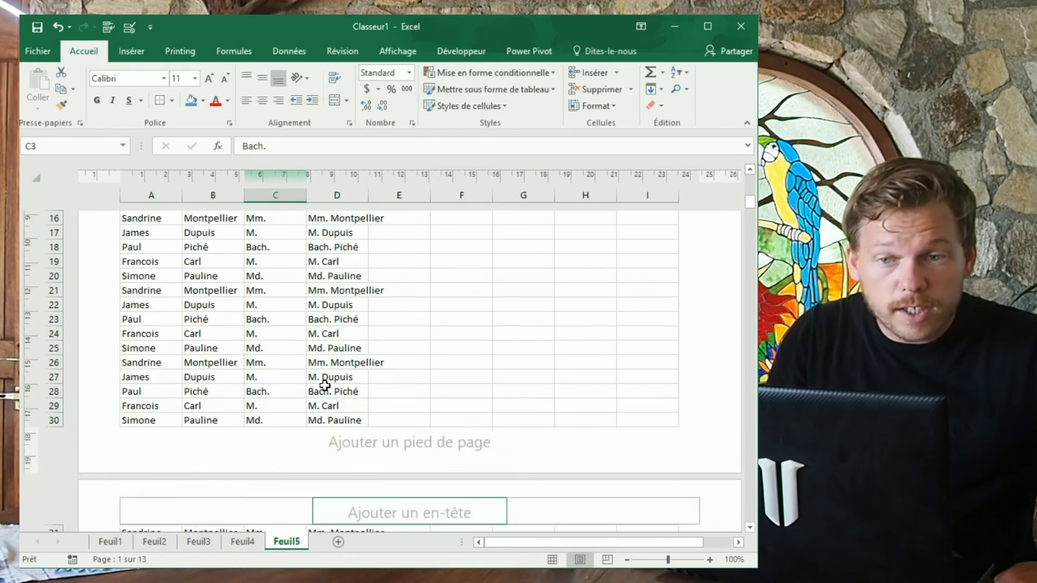
pyautogui.click(179, 52)
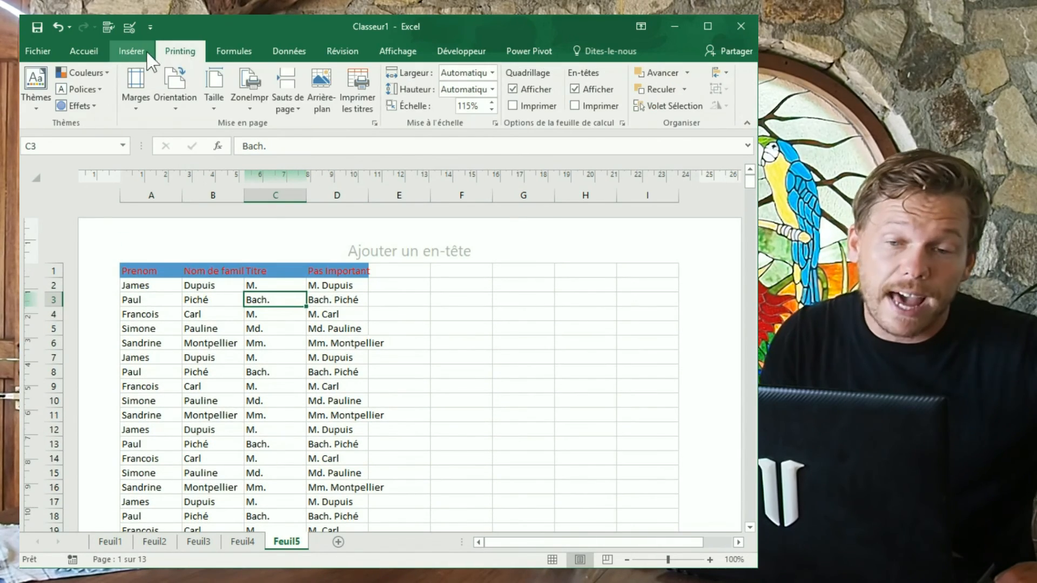
pyautogui.click(371, 102)
pyautogui.moveTo(319, 167); pyautogui.dragTo(469, 204)
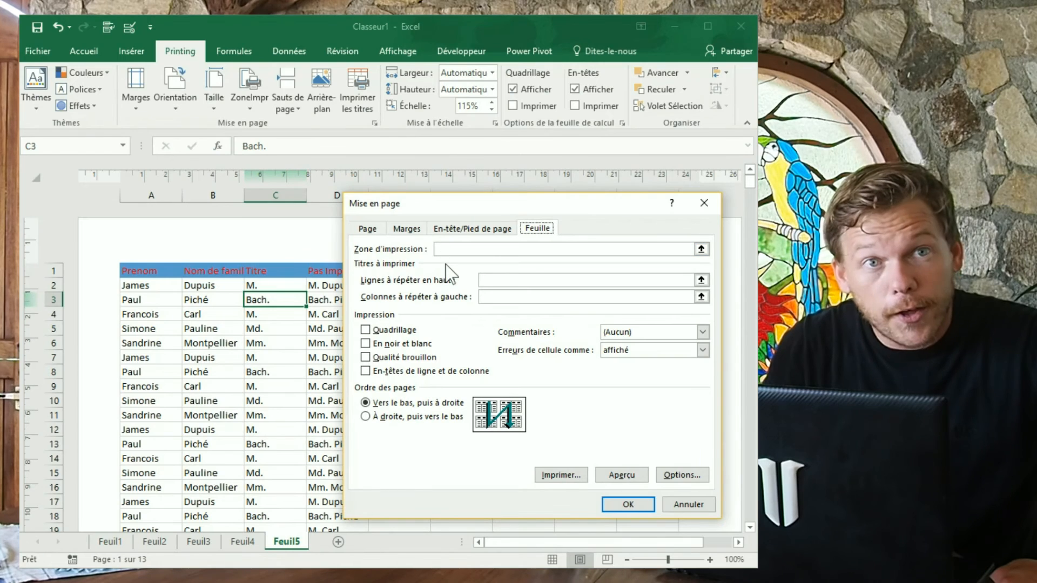
pyautogui.click(447, 250)
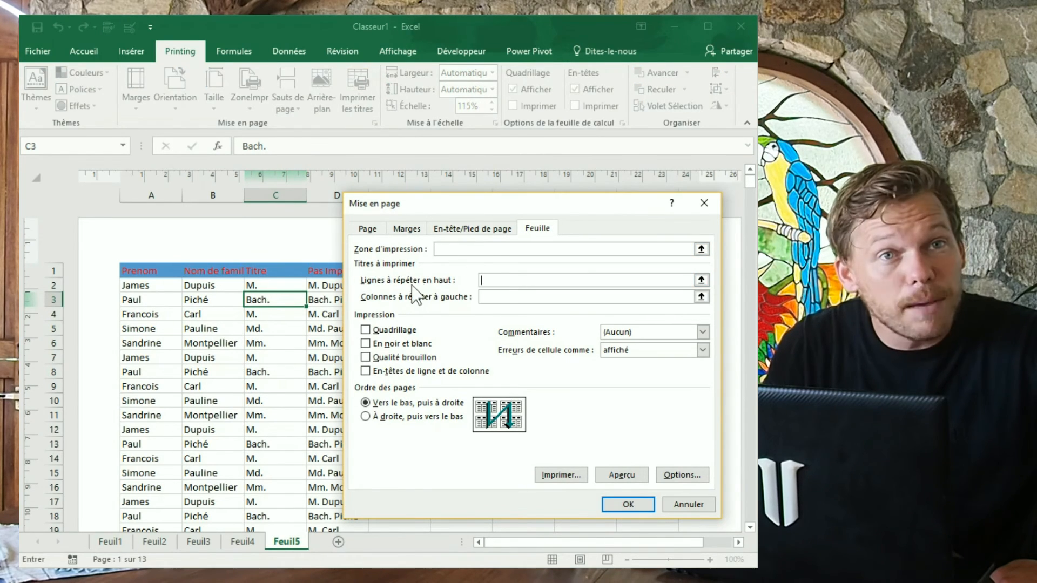
pyautogui.click(53, 271)
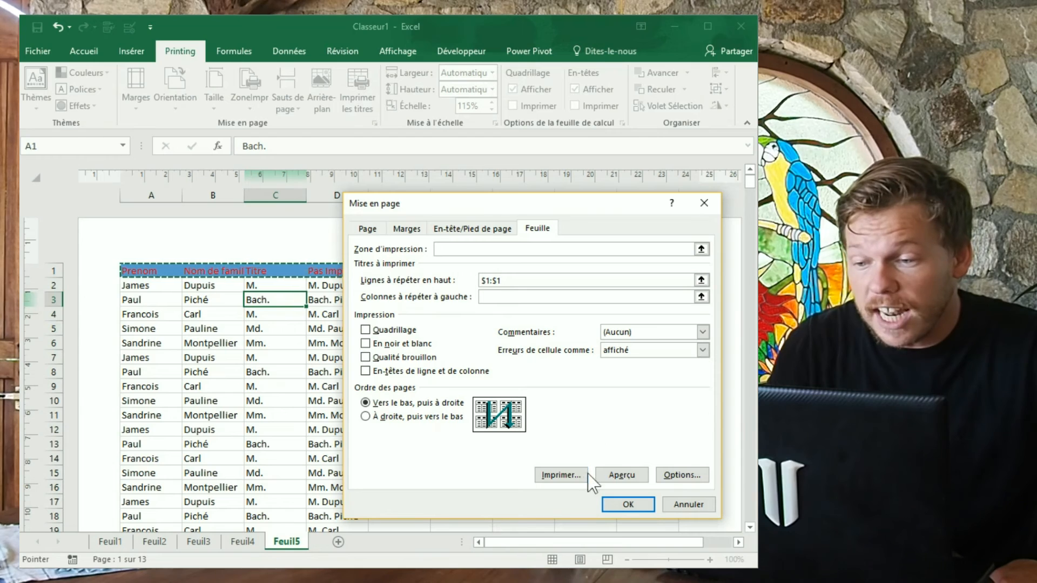
pyautogui.click(628, 504)
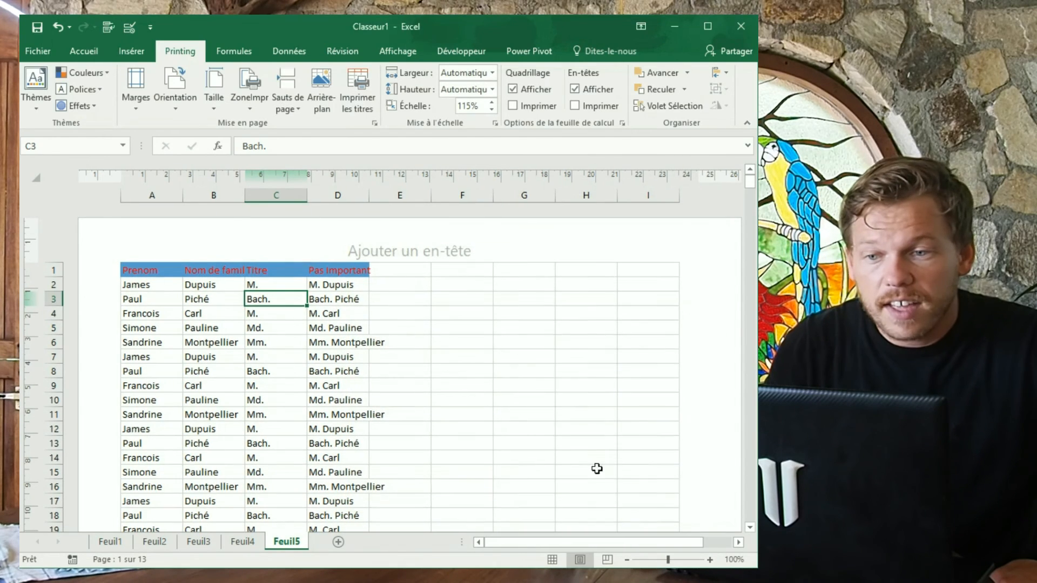
# Step: Check the heading row on the following pages of the sheet and in the print preview
pyautogui.scroll(-7, 233, 276)
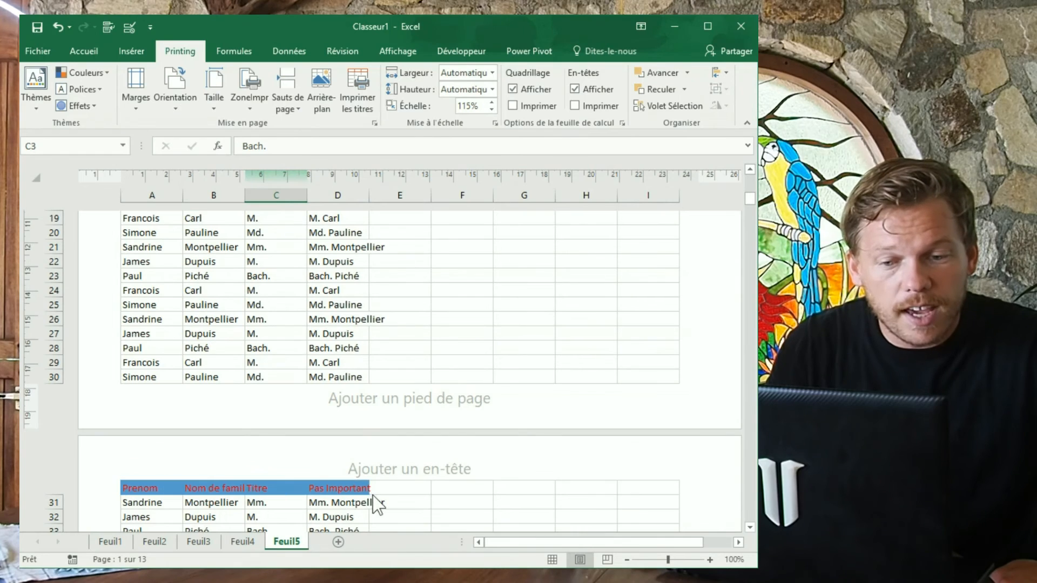
pyautogui.scroll(-10, 375, 502)
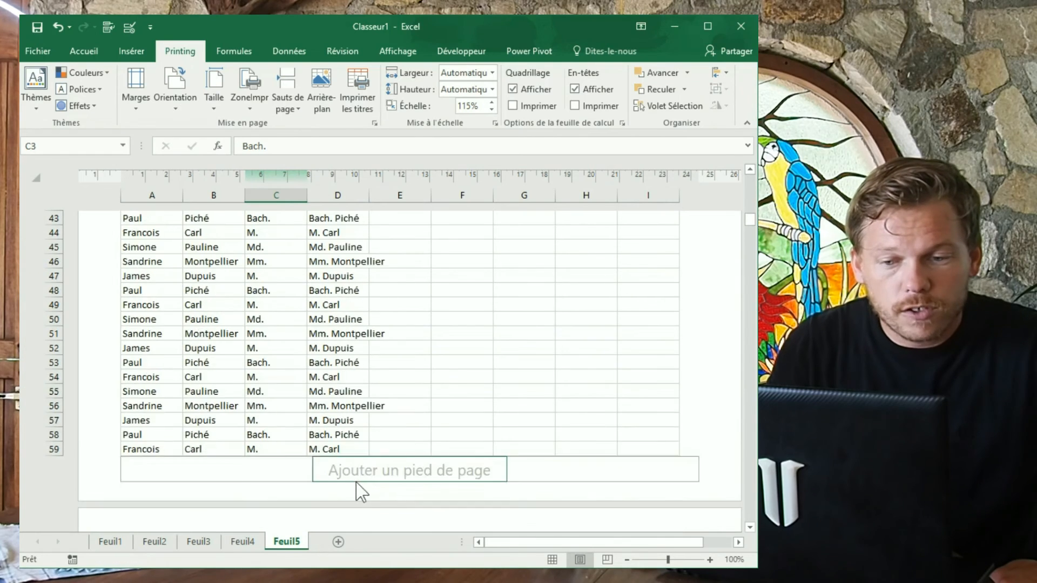
pyautogui.click(31, 53)
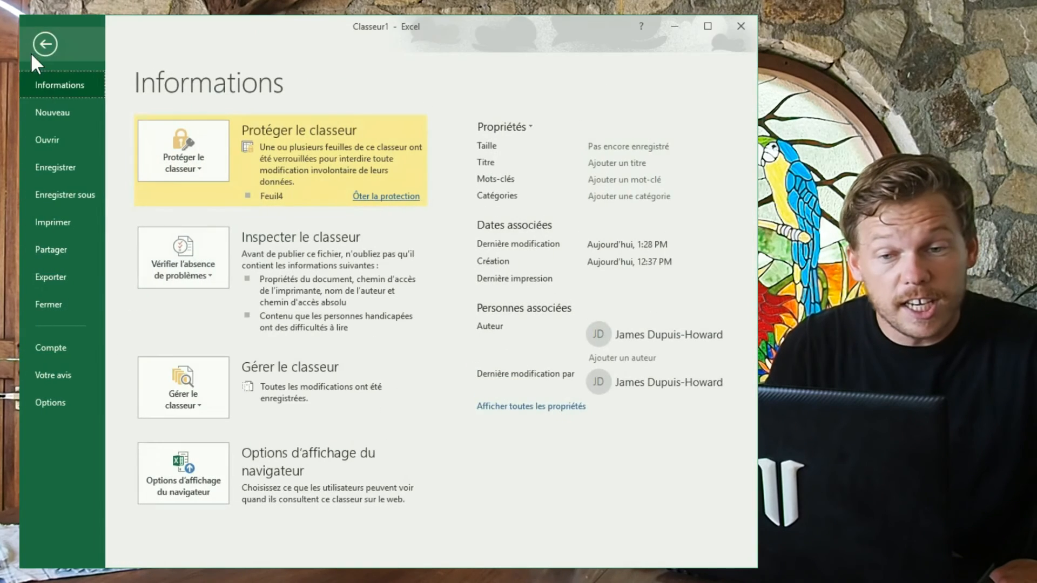
pyautogui.click(83, 221)
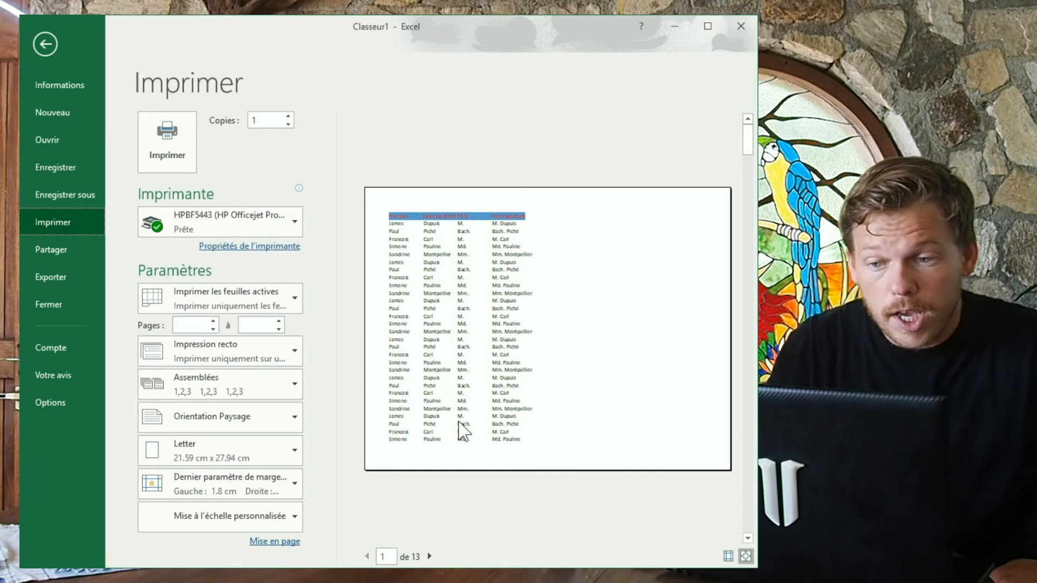
pyautogui.scroll(-1, 432, 303)
pyautogui.scroll(-1, 485, 425)
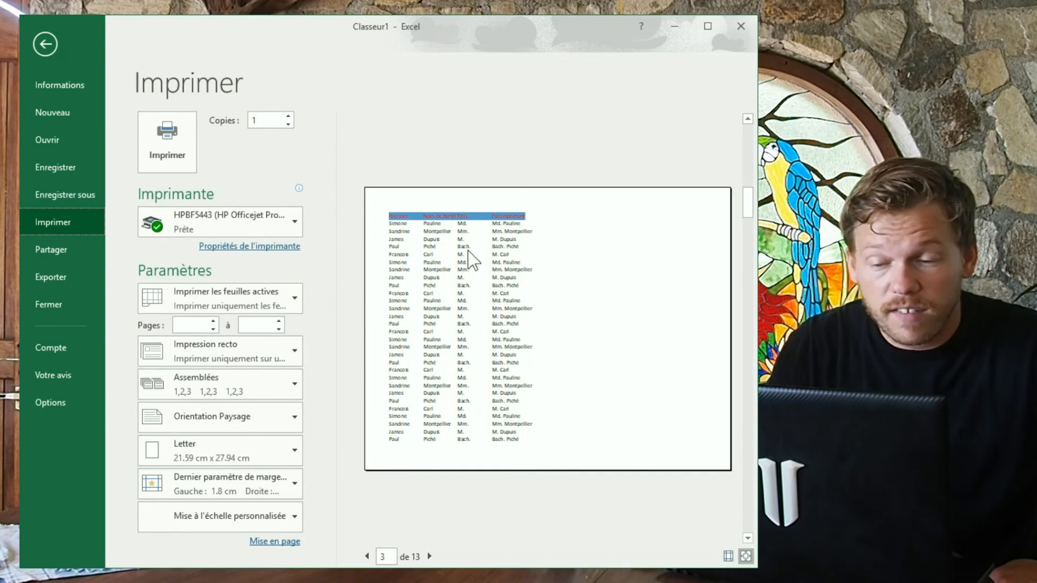
pyautogui.click(47, 43)
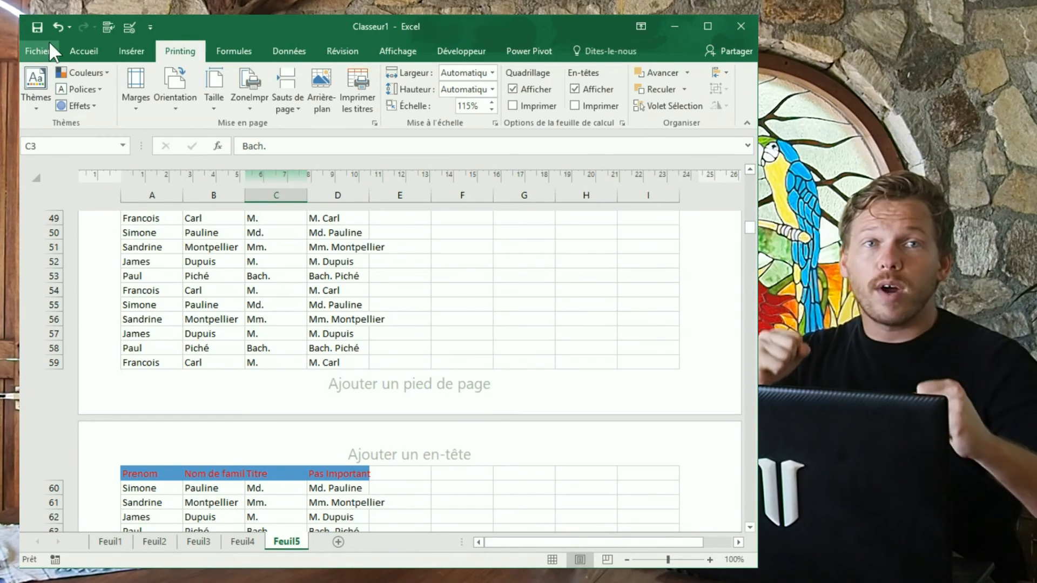